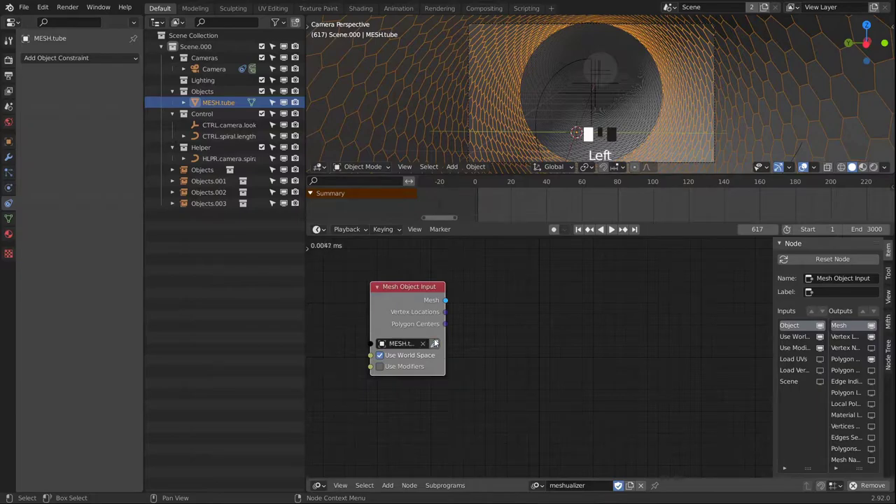
# Step: Show the Polygon Indices output on the Mesh Object Input node and hide its Polygon Centers and Mesh outputs
pyautogui.click(606, 69)
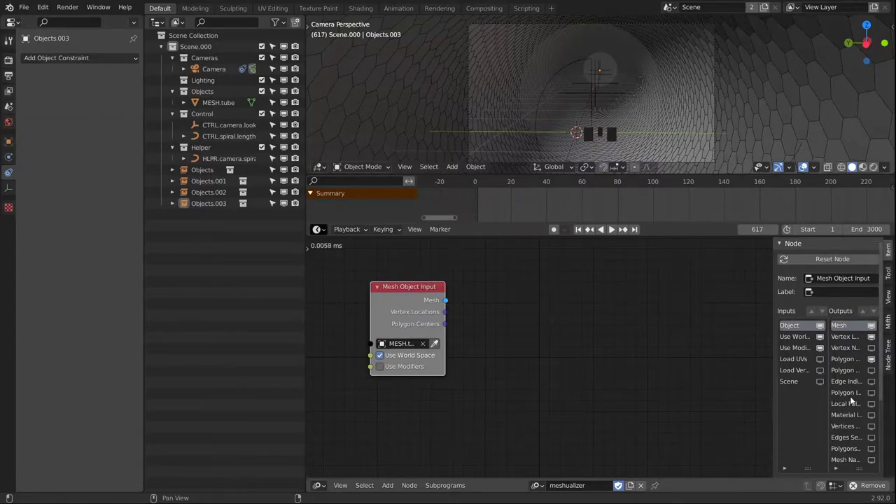
pyautogui.click(870, 392)
pyautogui.click(872, 359)
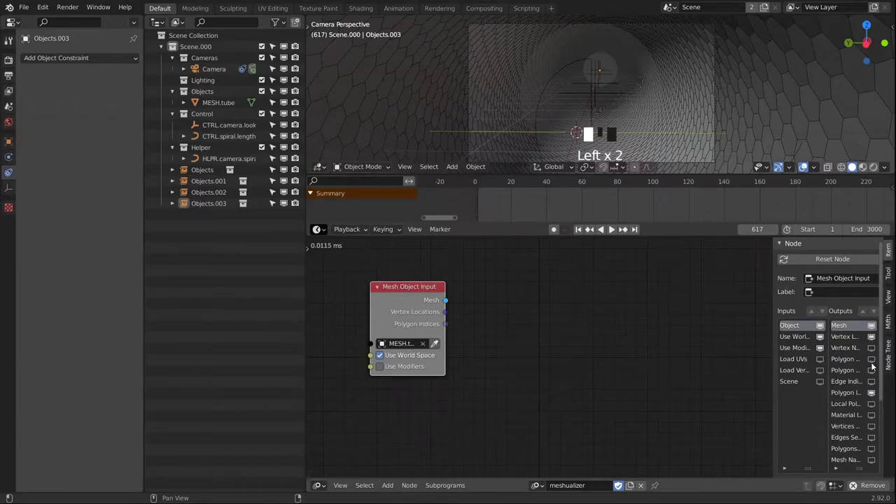
pyautogui.click(871, 327)
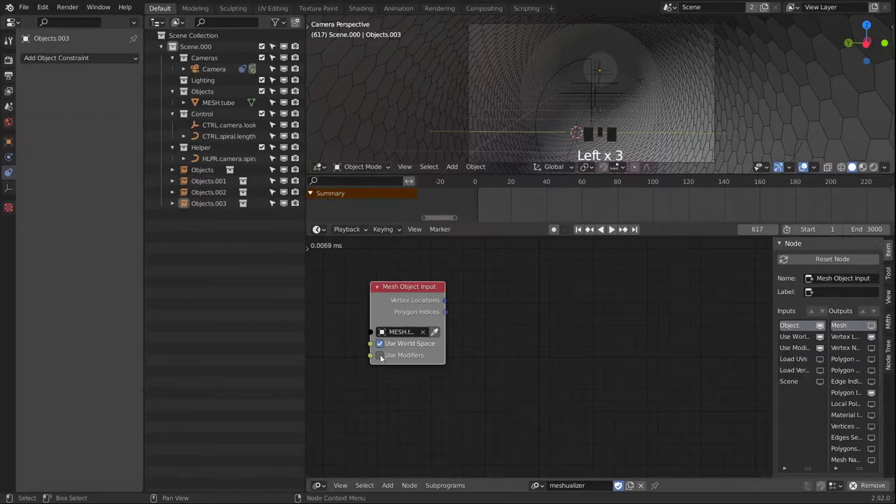
pyautogui.click(402, 295)
# Step: Add a Loop subprogram below the Mesh Object Input node and name it split.mesh
pyautogui.click(445, 485)
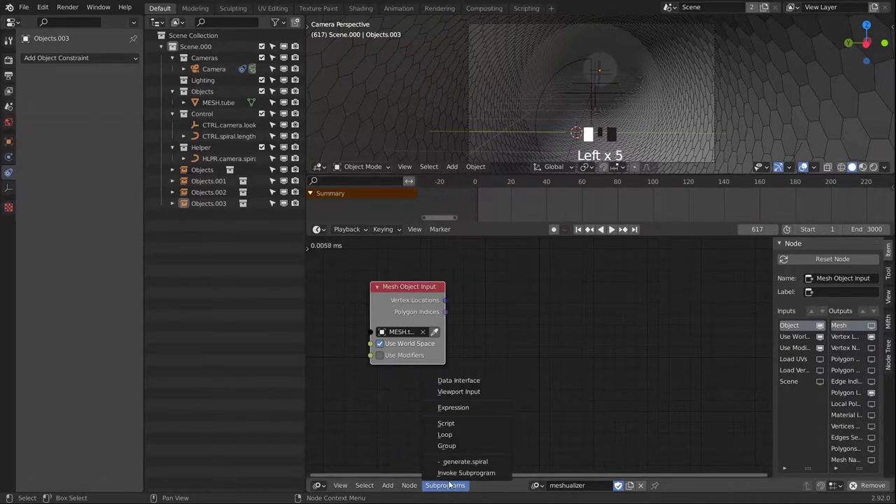
pyautogui.click(446, 434)
pyautogui.click(369, 392)
pyautogui.moveTo(368, 391); pyautogui.dragTo(402, 326, button='middle')
pyautogui.moveTo(441, 392); pyautogui.dragTo(441, 408, button='middle')
pyautogui.click(437, 432)
pyautogui.write('split.mesh')
# Step: Add a Vector List parameter to the split.mesh loop input
pyautogui.moveTo(539, 338); pyautogui.dragTo(518, 381, button='middle')
pyautogui.moveTo(481, 334); pyautogui.dragTo(483, 326, button='middle')
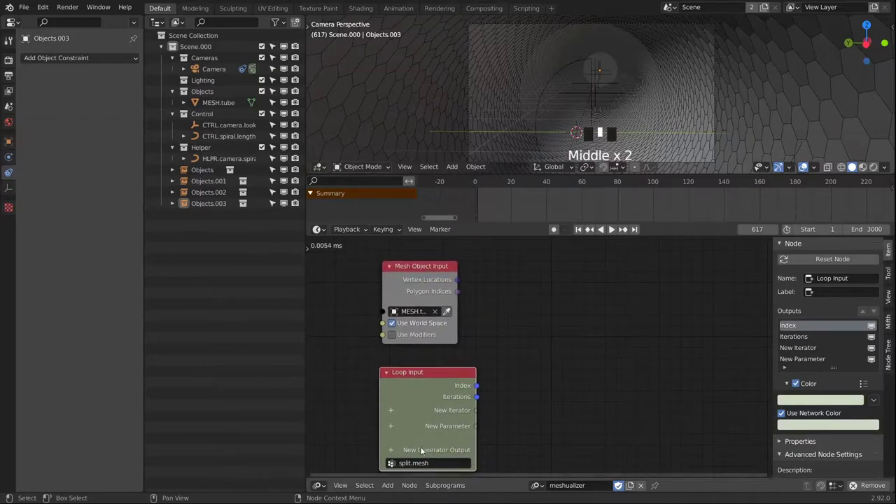
pyautogui.click(391, 426)
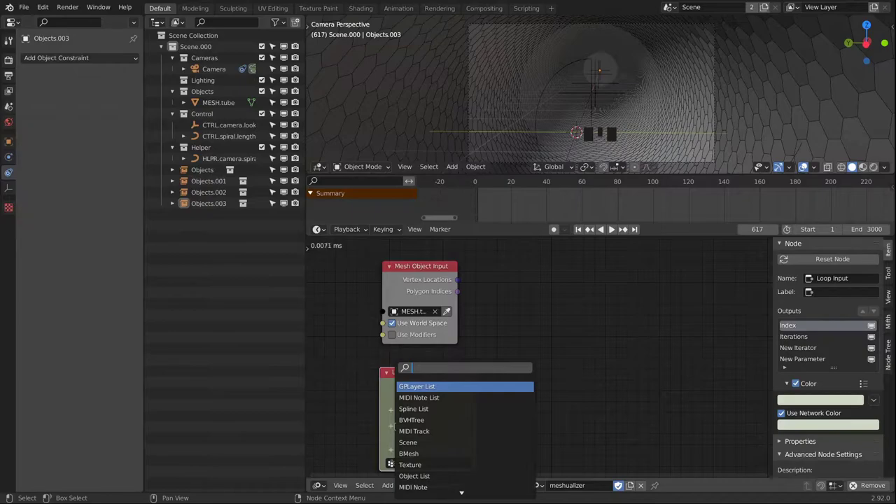
pyautogui.write('vec')
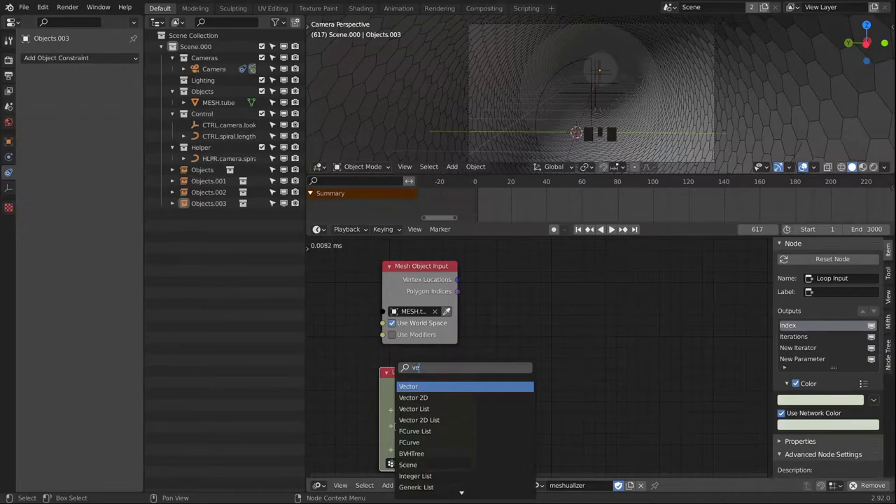
pyautogui.press('Down')
pyautogui.press('Down')
pyautogui.press('Return')
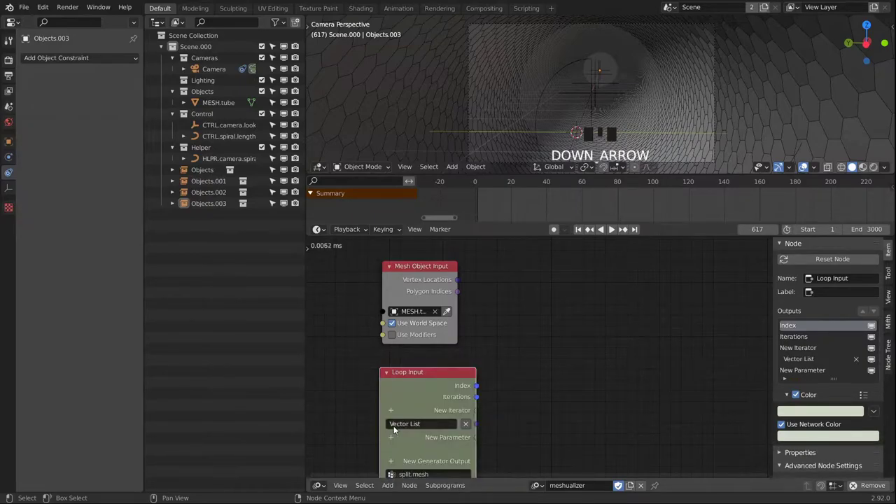
# Step: Add a Polygon Indices List parameter to the split.mesh loop input
pyautogui.click(391, 438)
pyautogui.write('plygon')
pyautogui.press('Down')
pyautogui.press('Return')
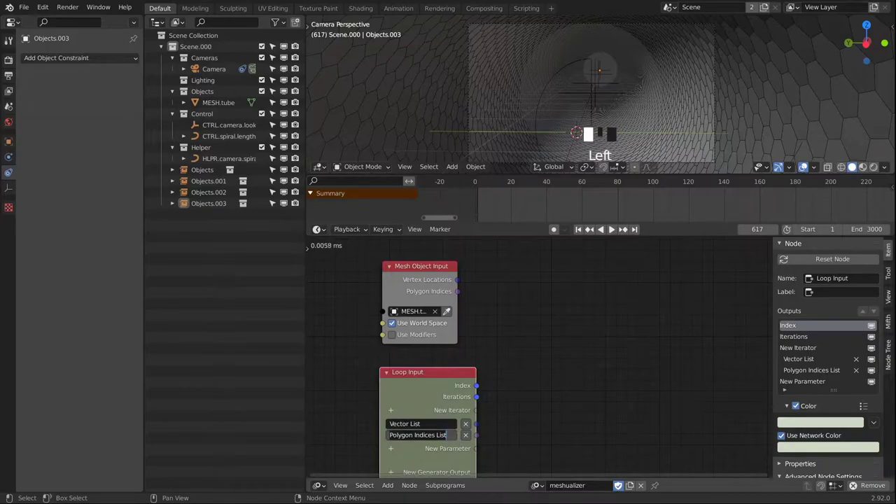
# Step: Rename the loop parameters to Polygon Indices and Vertex Locations
pyautogui.press('BackSpace')
pyautogui.press('BackSpace')
pyautogui.press('BackSpace')
pyautogui.press('BackSpace')
pyautogui.press('BackSpace')
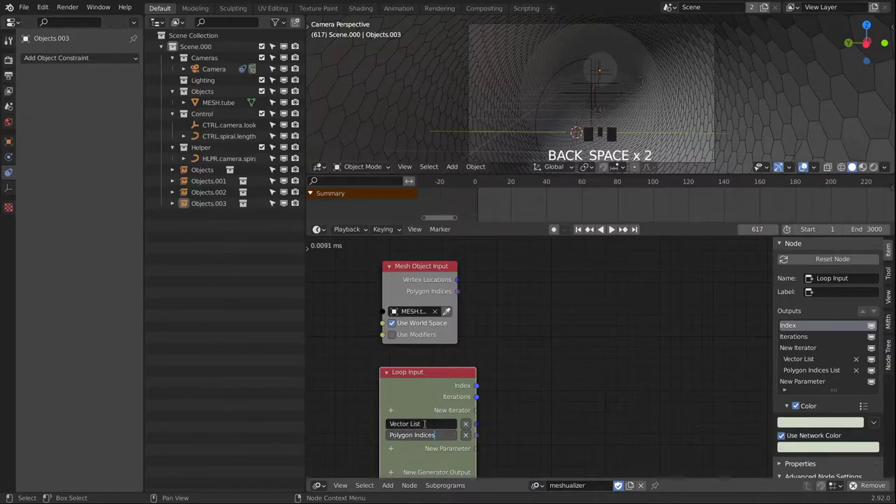
pyautogui.click(423, 424)
pyautogui.write('Vertex Loc')
pyautogui.press('Return')
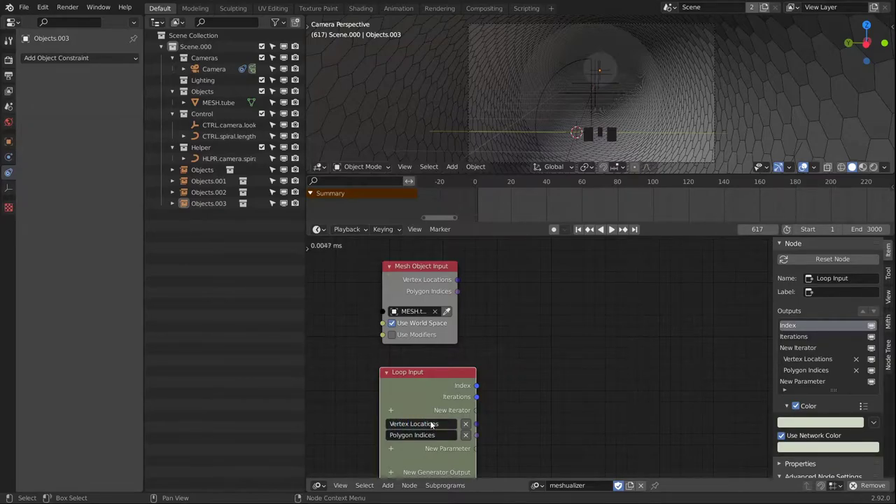
# Step: Add an Invoke Subprogram node for split.mesh and feed it the mesh object's vertex locations and polygon indices
pyautogui.click(444, 485)
pyautogui.click(457, 454)
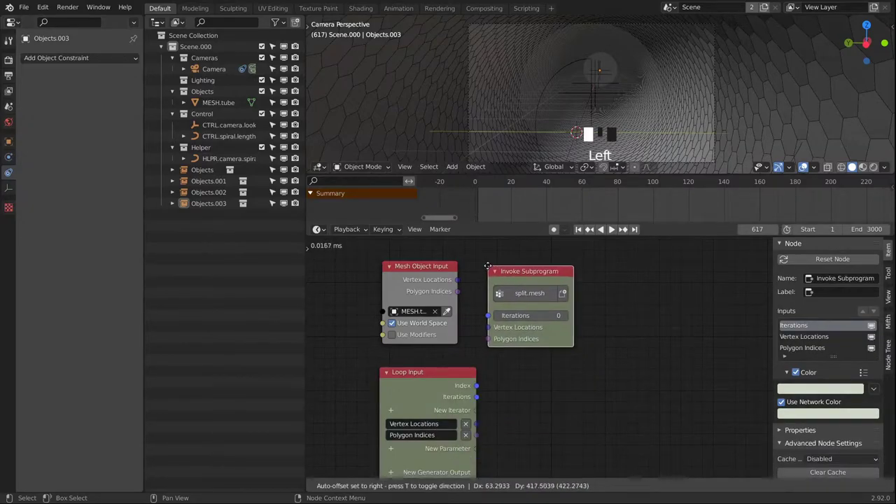
pyautogui.click(486, 256)
pyautogui.moveTo(457, 279); pyautogui.dragTo(489, 322)
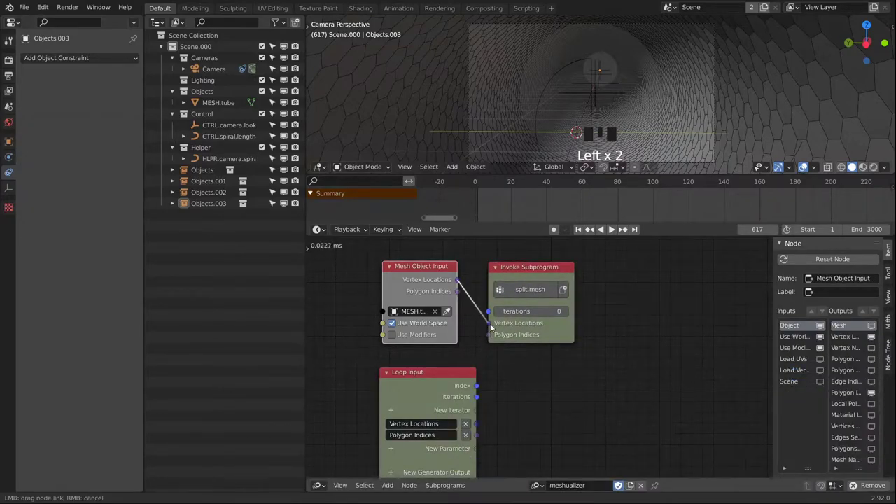
pyautogui.moveTo(456, 292); pyautogui.dragTo(488, 339)
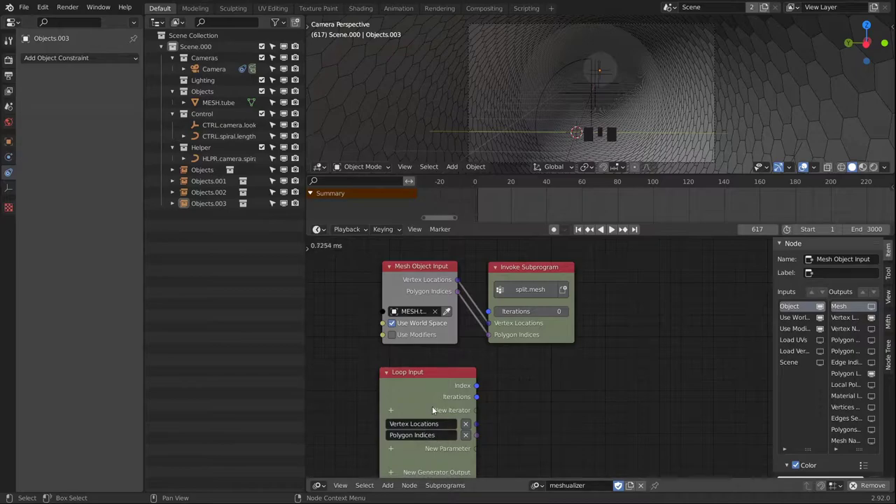
# Step: Set the iterations of the split.mesh Invoke Subprogram node to 5
pyautogui.click(530, 310)
pyautogui.click(615, 324)
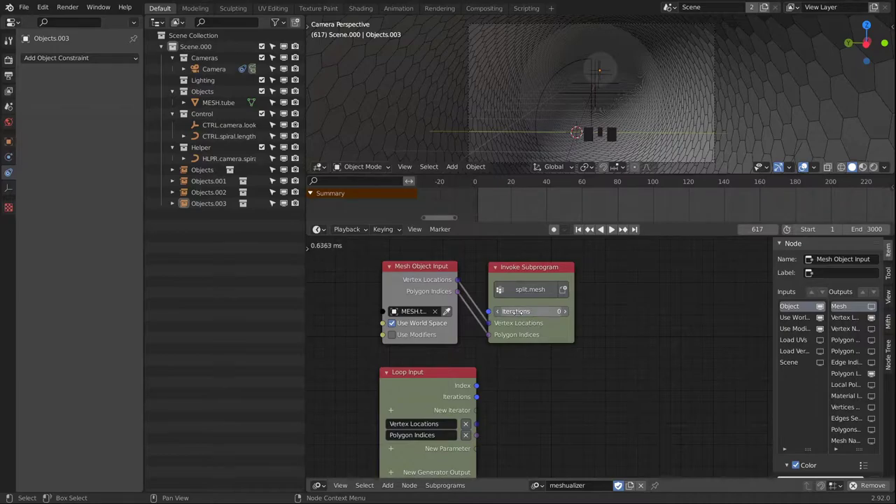
pyautogui.click(534, 314)
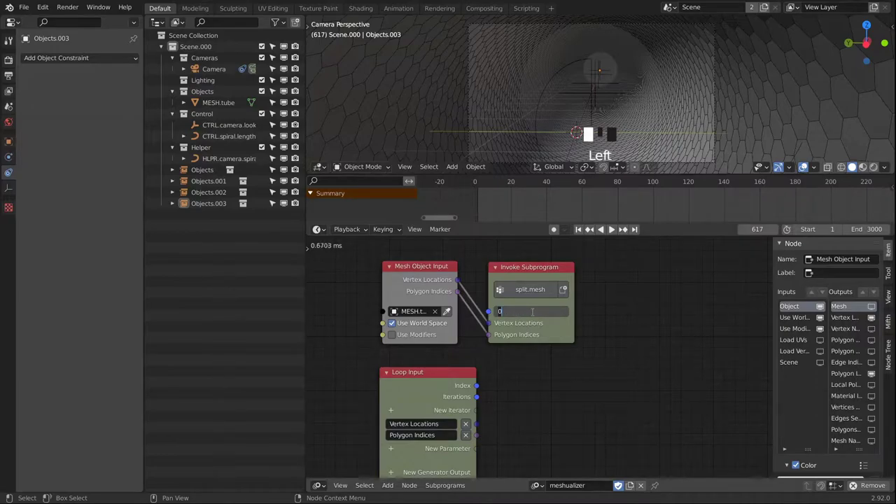
pyautogui.write('5')
pyautogui.press('Return')
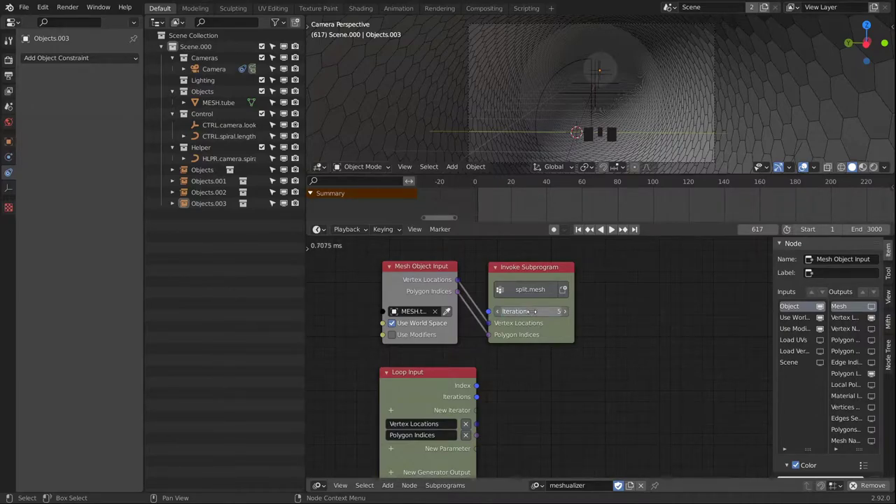
# Step: Reposition the Loop Input node slightly and add a Slice List node beside it
pyautogui.moveTo(542, 404); pyautogui.dragTo(518, 360, button='middle')
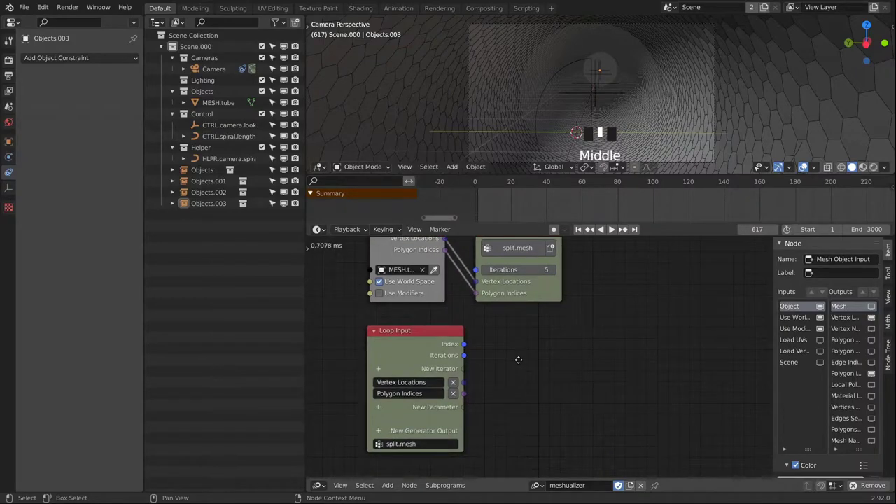
pyautogui.moveTo(428, 344); pyautogui.dragTo(434, 289, button='middle')
pyautogui.moveTo(434, 289); pyautogui.dragTo(434, 310)
pyautogui.moveTo(554, 345); pyautogui.dragTo(469, 374, button='middle')
pyautogui.moveTo(456, 371); pyautogui.dragTo(526, 362)
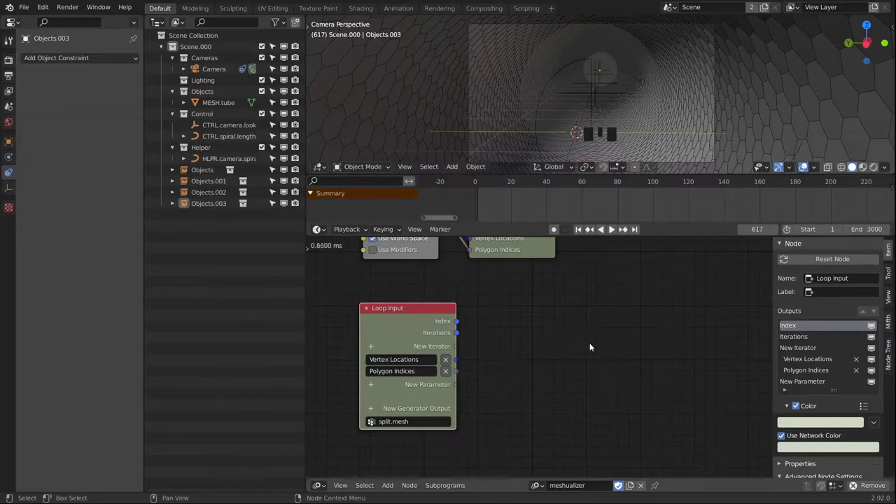
pyautogui.hotkey('shift', 'a')
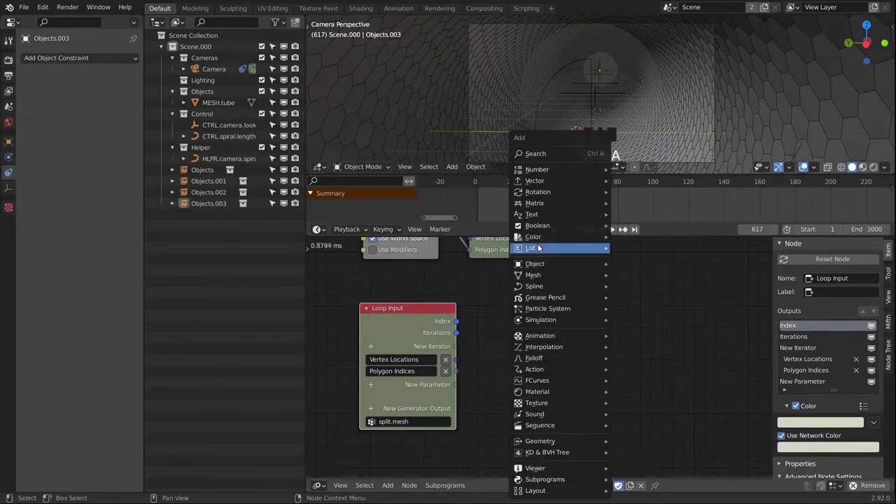
pyautogui.moveTo(553, 248)
pyautogui.click(644, 396)
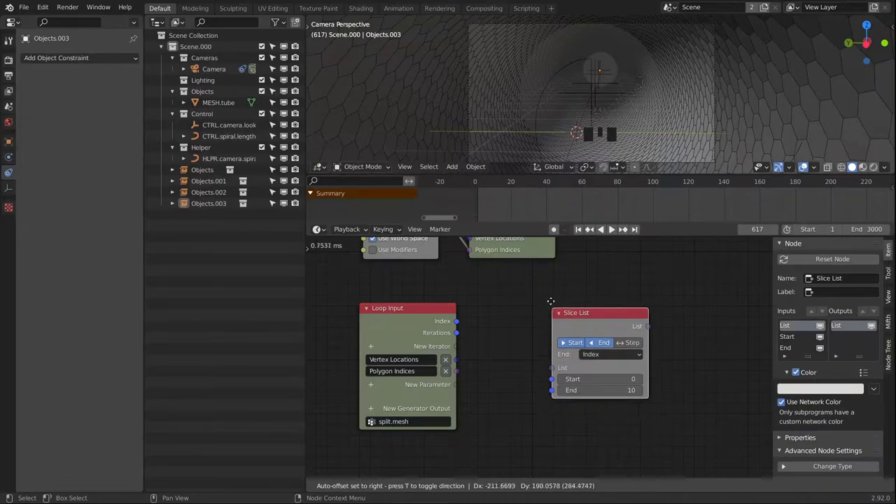
pyautogui.click(575, 298)
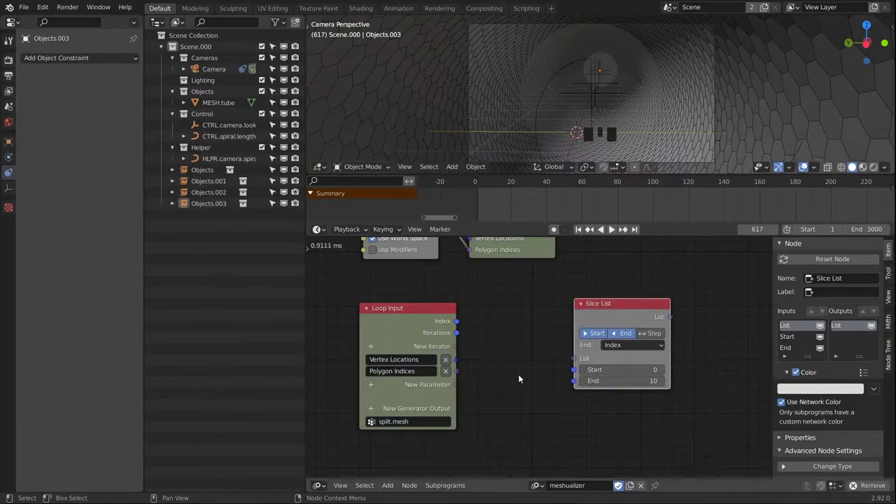
# Step: Connect the loop's Polygon Indices to the Slice List input and move the Slice List node farther from the Loop Input
pyautogui.moveTo(456, 371); pyautogui.dragTo(574, 358)
pyautogui.moveTo(603, 322); pyautogui.dragTo(542, 318, button='middle')
pyautogui.moveTo(547, 311); pyautogui.dragTo(657, 307)
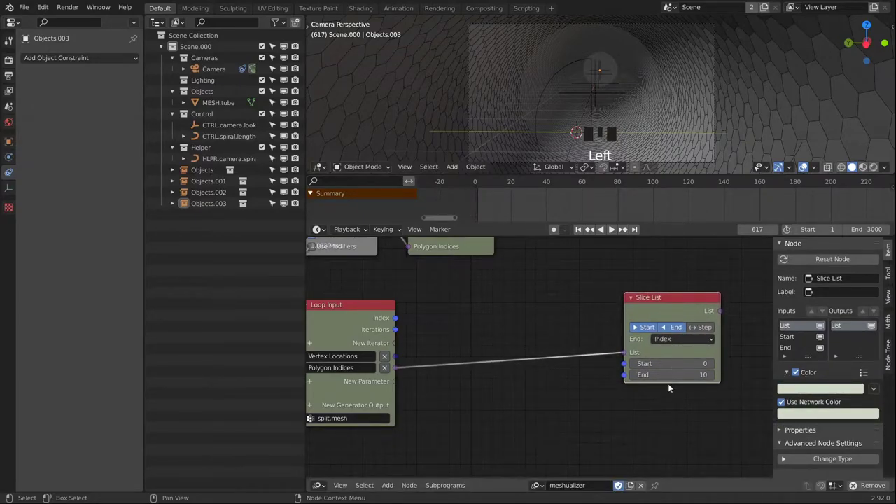
# Step: Add a Get List Length node beside the Loop Input and connect the loop's Polygon Indices to it
pyautogui.moveTo(500, 381); pyautogui.dragTo(513, 352, button='middle')
pyautogui.scroll(-1, 513, 353)
pyautogui.hotkey('shift', 'a')
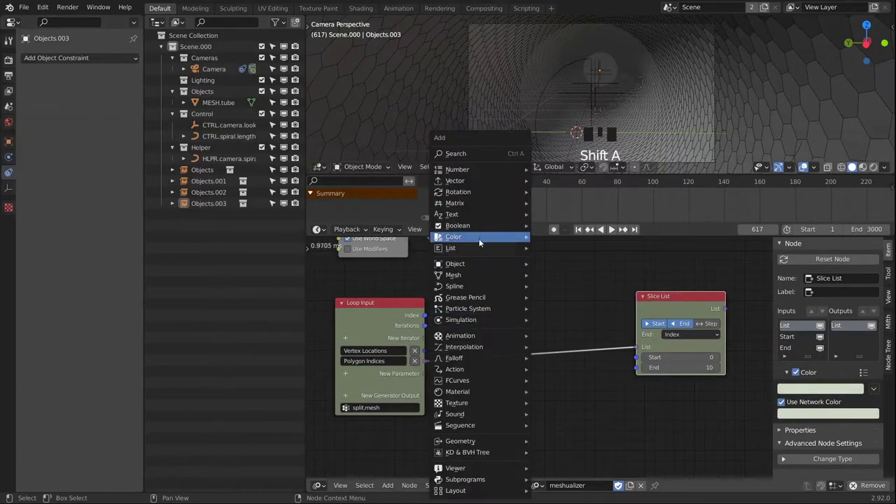
pyautogui.moveTo(490, 247)
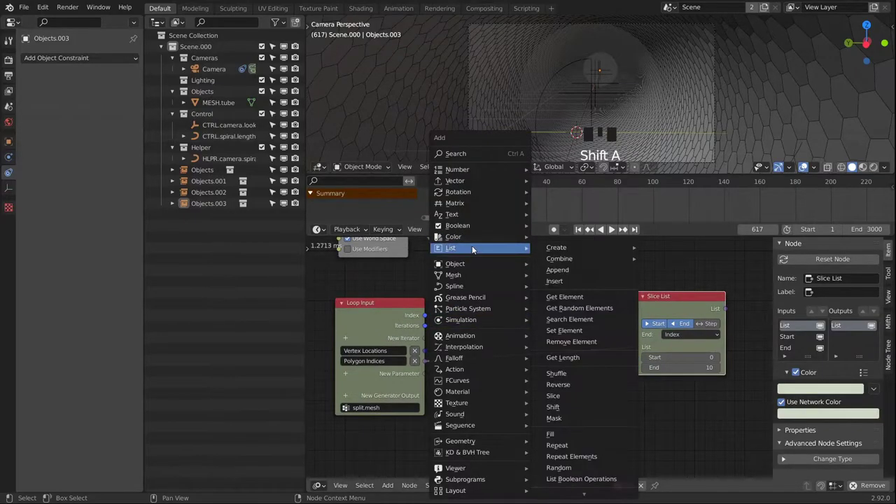
pyautogui.click(573, 358)
pyautogui.click(508, 381)
pyautogui.moveTo(423, 363); pyautogui.dragTo(481, 381)
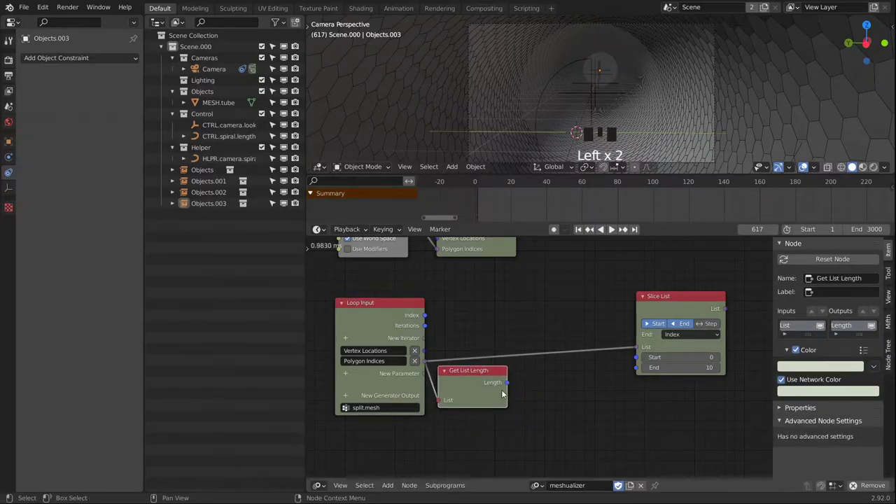
# Step: Add a Math node between the Loop Input and Slice List nodes and set its operation to Divide
pyautogui.hotkey('shift', 'a')
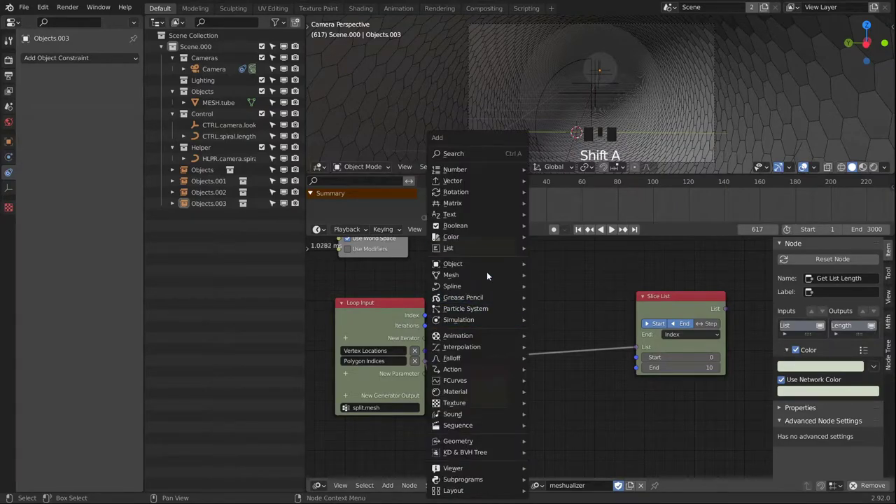
pyautogui.moveTo(467, 170)
pyautogui.click(552, 312)
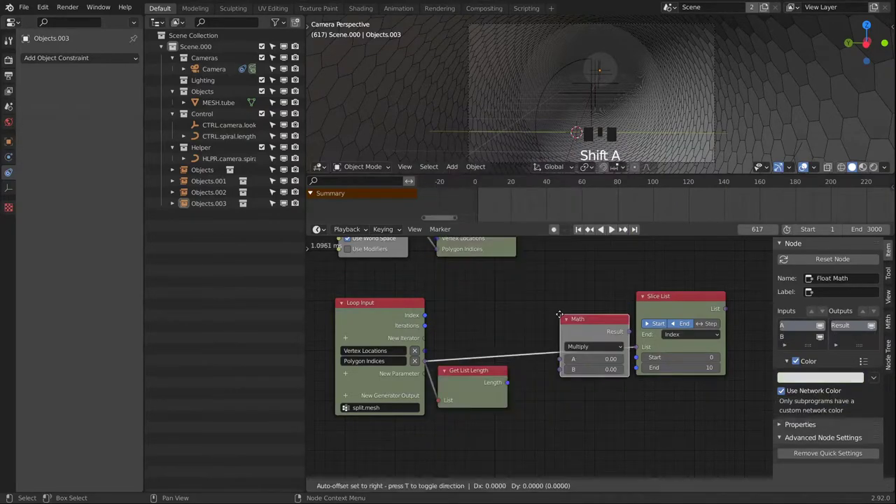
pyautogui.click(512, 292)
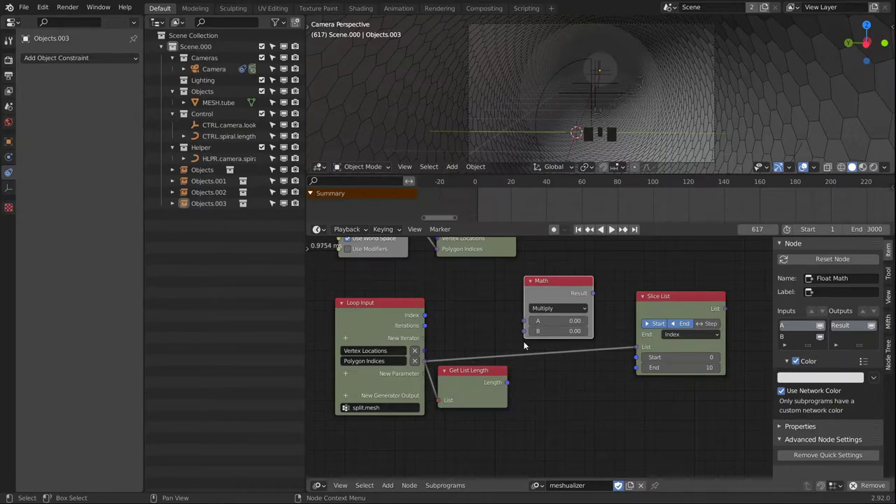
pyautogui.click(551, 308)
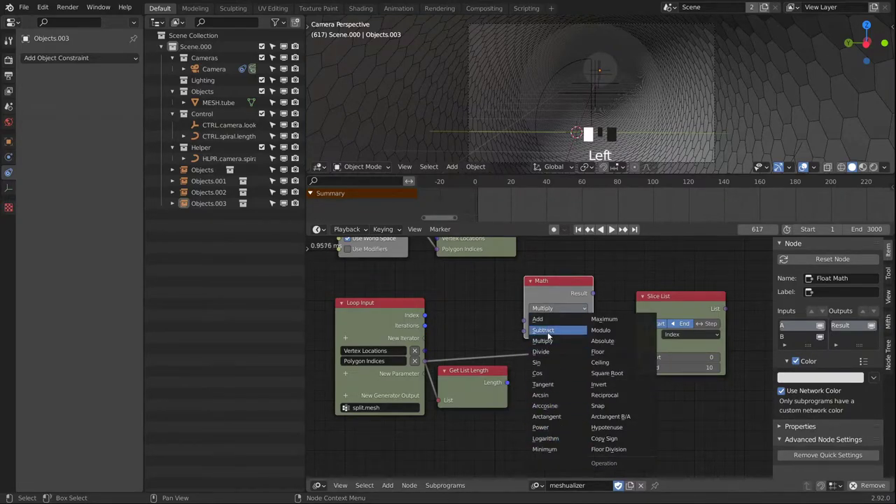
pyautogui.click(552, 351)
# Step: Connect the list length to input A and the loop's Iterations to input B of the Divide node
pyautogui.moveTo(507, 384); pyautogui.dragTo(526, 321)
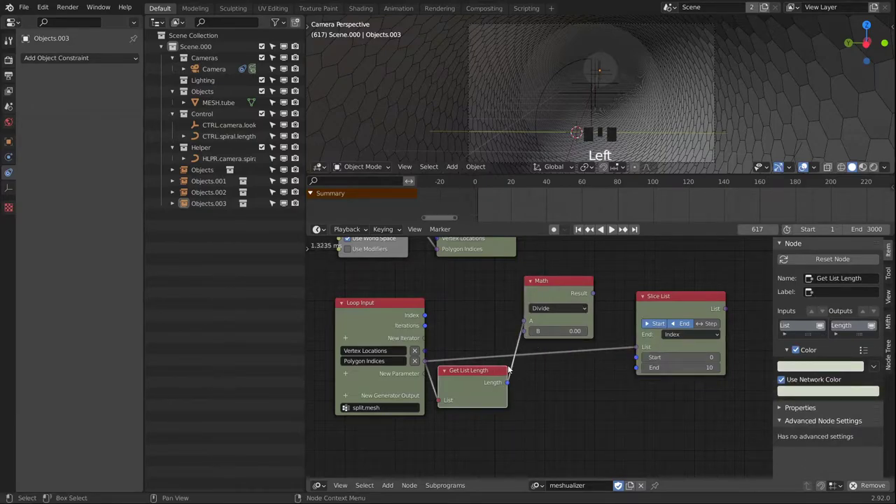
pyautogui.click(455, 372)
pyautogui.moveTo(425, 326); pyautogui.dragTo(527, 332)
# Step: Place a second Math node after the Divide node, set it to Add, and move Slice List aside to make room
pyautogui.middleClick(588, 343)
pyautogui.moveTo(589, 343); pyautogui.dragTo(536, 352, button='middle')
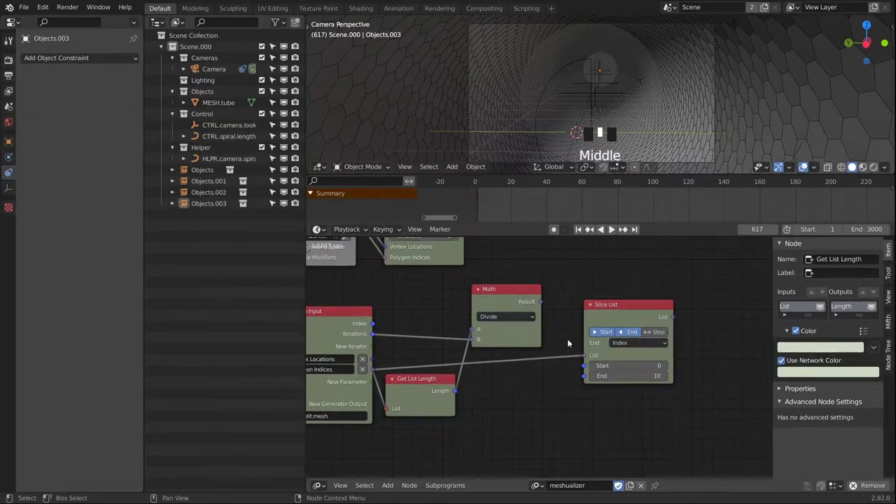
pyautogui.hotkey('shift', 'd')
pyautogui.click(599, 279)
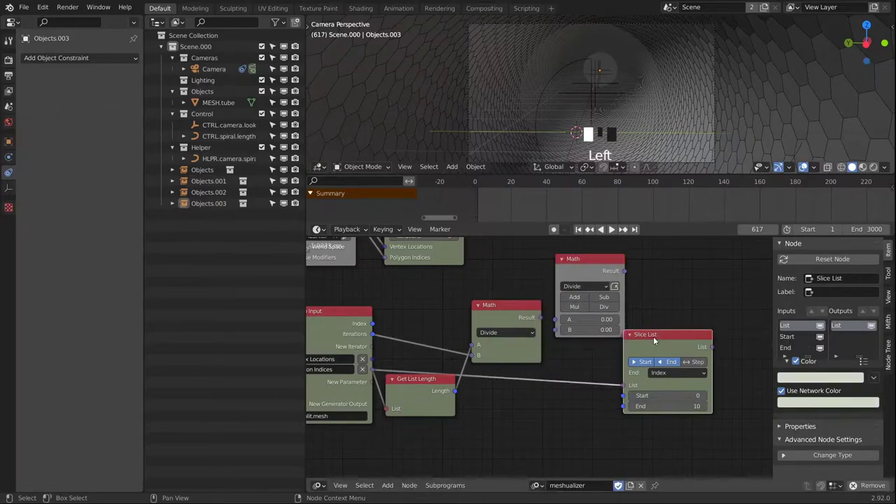
pyautogui.moveTo(653, 337); pyautogui.dragTo(682, 352)
pyautogui.moveTo(581, 265); pyautogui.dragTo(592, 299)
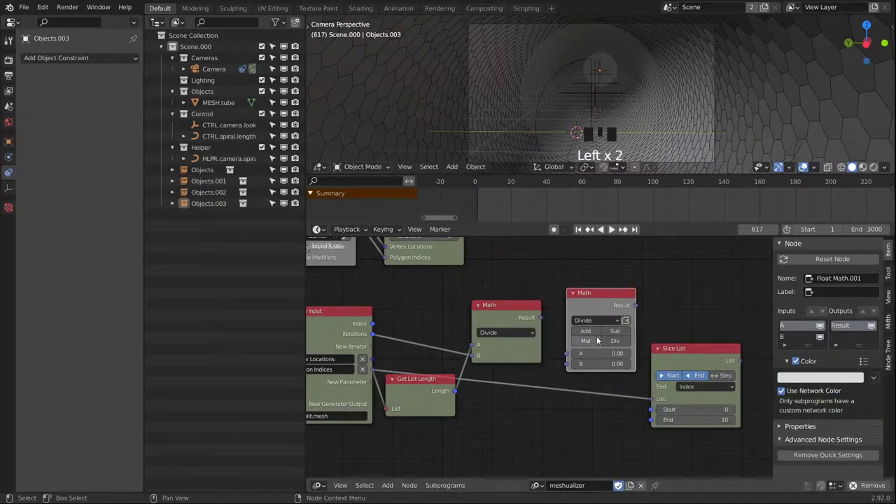
pyautogui.click(591, 334)
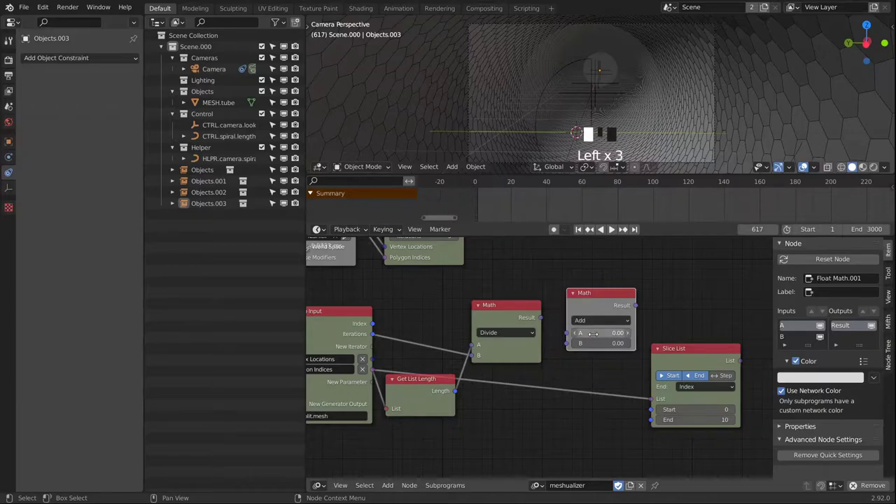
# Step: Connect the loop's Index to input A of the Add node, set B to 1, and place the node before Divide
pyautogui.moveTo(373, 323); pyautogui.dragTo(568, 334)
pyautogui.click(600, 343)
pyautogui.write('1')
pyautogui.press('Return')
pyautogui.moveTo(593, 300); pyautogui.dragTo(427, 292)
pyautogui.moveTo(504, 320); pyautogui.dragTo(524, 328)
# Step: Duplicate a Math node after Divide, set it to Multiply, and feed it the Add and Divide results
pyautogui.click(536, 325)
pyautogui.hotkey('shift', 'd')
pyautogui.click(621, 297)
pyautogui.click(601, 343)
pyautogui.moveTo(469, 296); pyautogui.dragTo(586, 345)
pyautogui.moveTo(656, 372); pyautogui.dragTo(586, 323, button='middle')
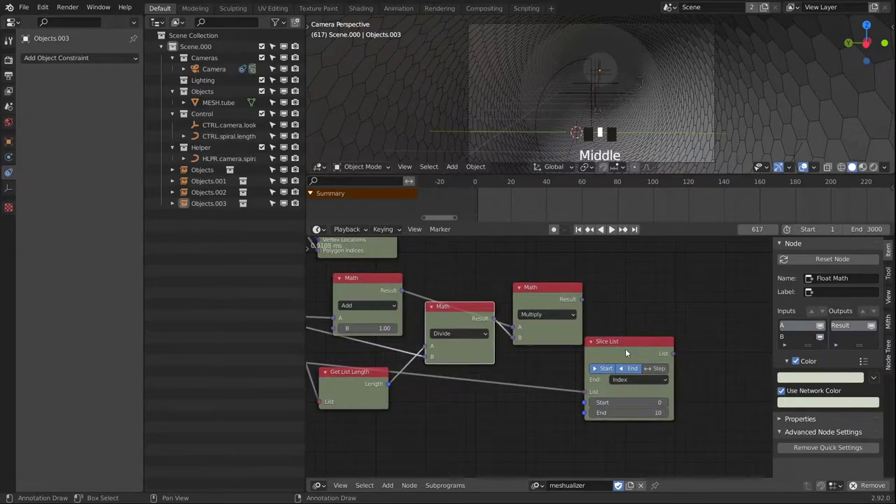
# Step: Move Slice List aside, duplicate the Multiply node below the original, and set the copy's operation to Floor
pyautogui.moveTo(627, 352); pyautogui.dragTo(667, 310)
pyautogui.moveTo(583, 301); pyautogui.dragTo(638, 375)
pyautogui.click(537, 294)
pyautogui.hotkey('shift', 'd')
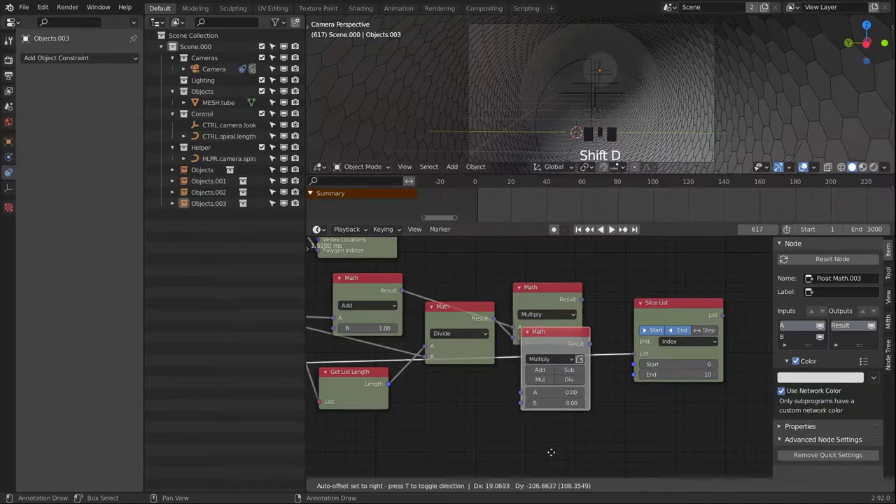
pyautogui.click(553, 420)
pyautogui.click(538, 404)
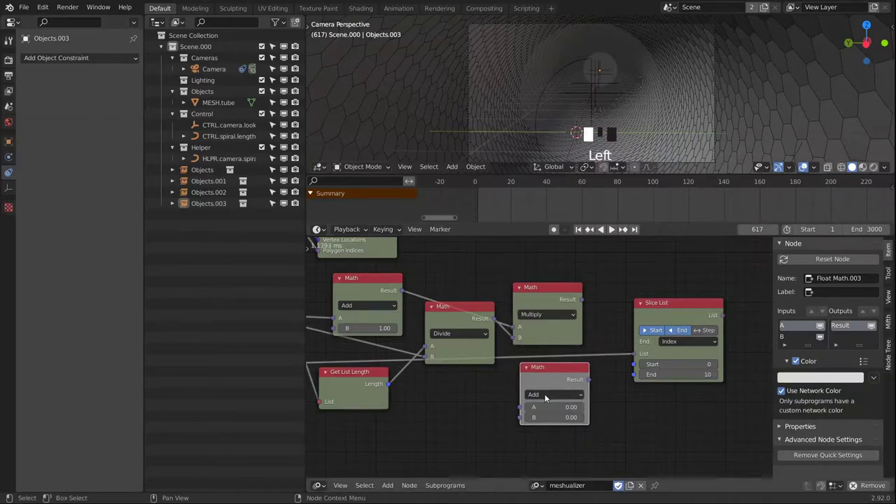
pyautogui.click(552, 394)
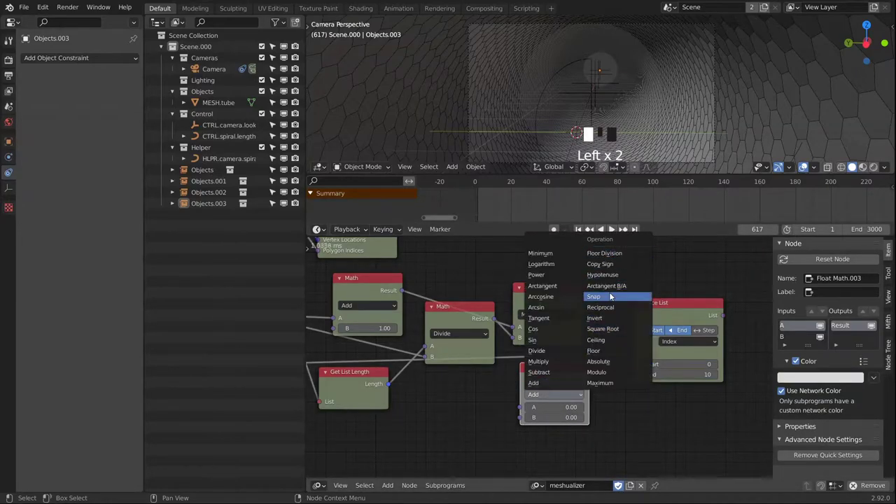
pyautogui.click(601, 351)
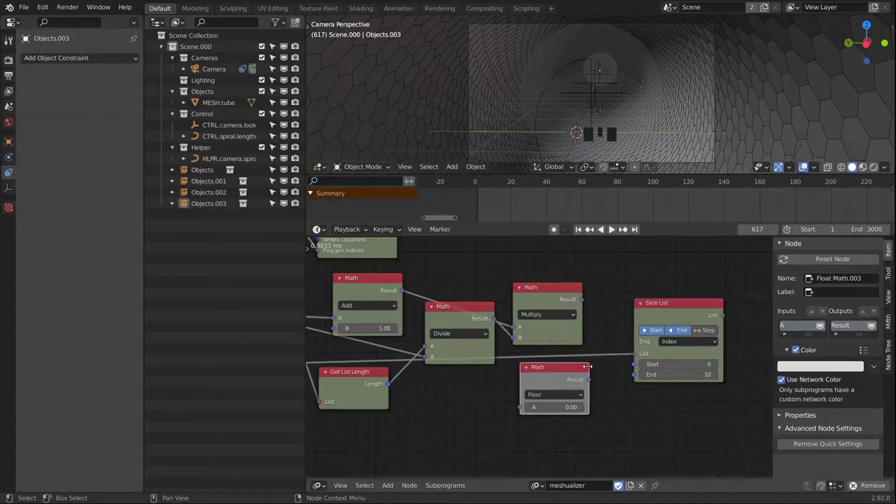
# Step: Connect the Multiply result through the Floor node to the End input of Slice List
pyautogui.moveTo(583, 300); pyautogui.dragTo(637, 376)
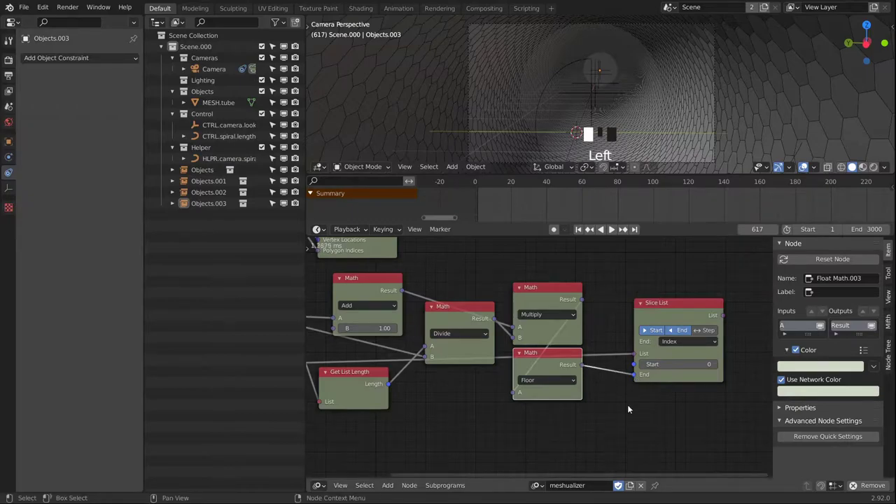
pyautogui.moveTo(656, 395); pyautogui.dragTo(653, 357, button='middle')
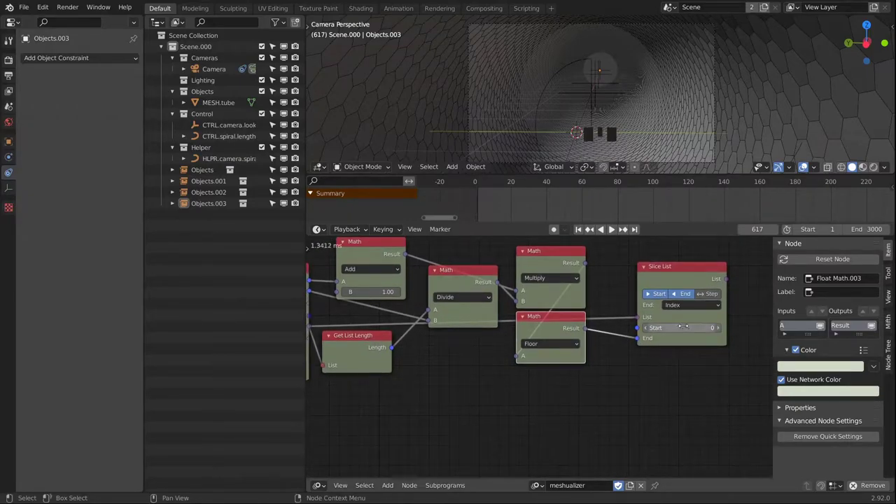
pyautogui.moveTo(624, 354); pyautogui.dragTo(617, 368, button='middle')
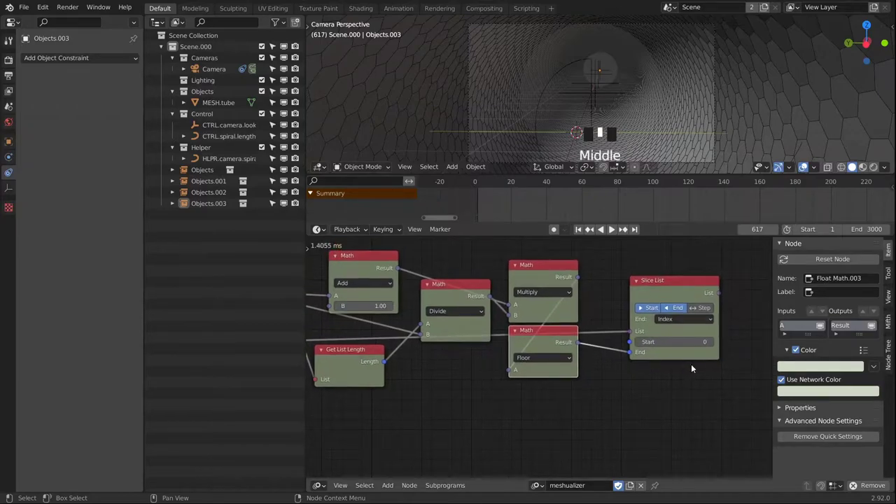
# Step: Add a new Integer parameter to the split.mesh Loop Input node
pyautogui.moveTo(505, 400); pyautogui.dragTo(549, 394, button='middle')
pyautogui.moveTo(368, 395); pyautogui.dragTo(445, 405, button='middle')
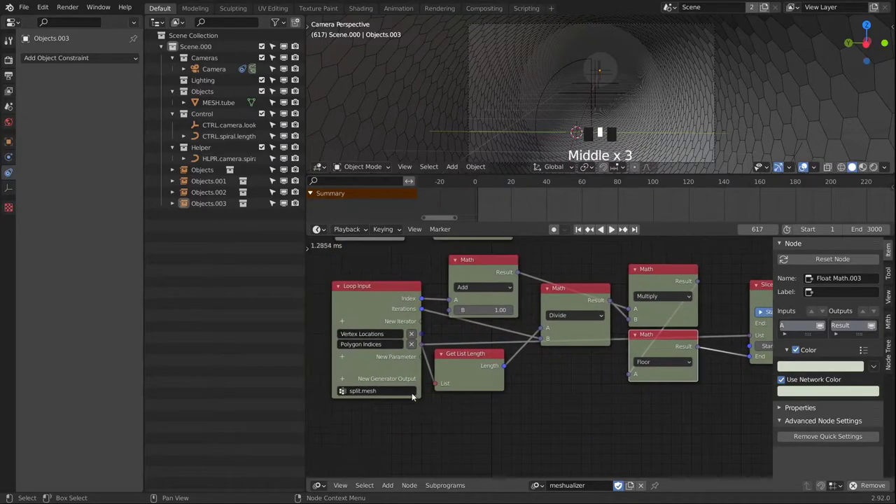
pyautogui.click(342, 356)
pyautogui.write('inte')
pyautogui.press('Down')
pyautogui.press('Down')
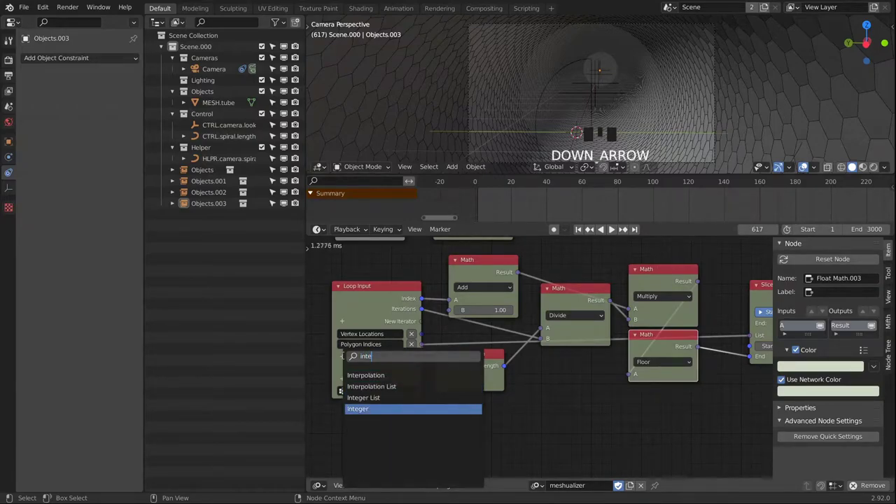
pyautogui.press('Return')
# Step: Rename the loop's new Integer parameter to Previous End
pyautogui.click(343, 357)
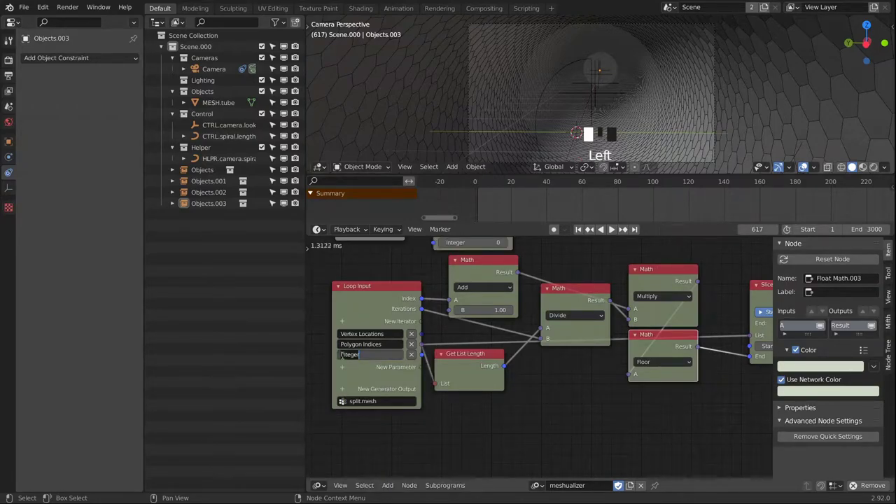
pyautogui.write('Pre')
pyautogui.write('Previou')
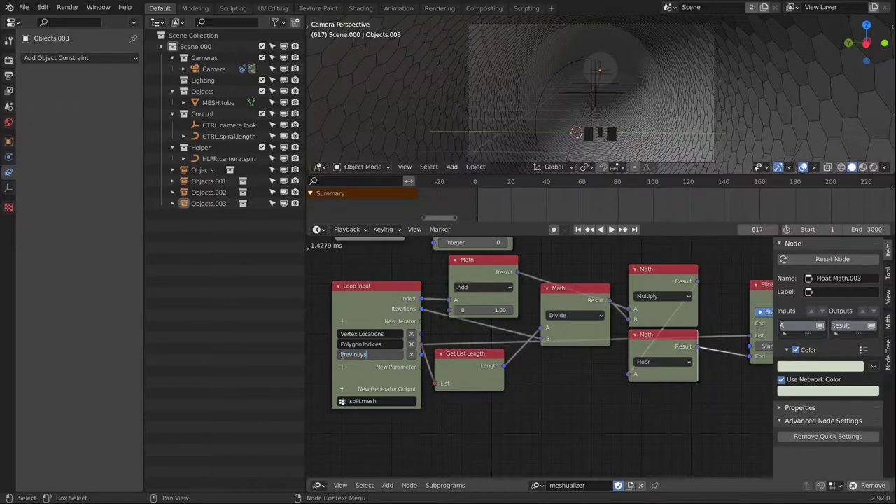
pyautogui.press('BackSpace')
pyautogui.write('End')
pyautogui.press('Return')
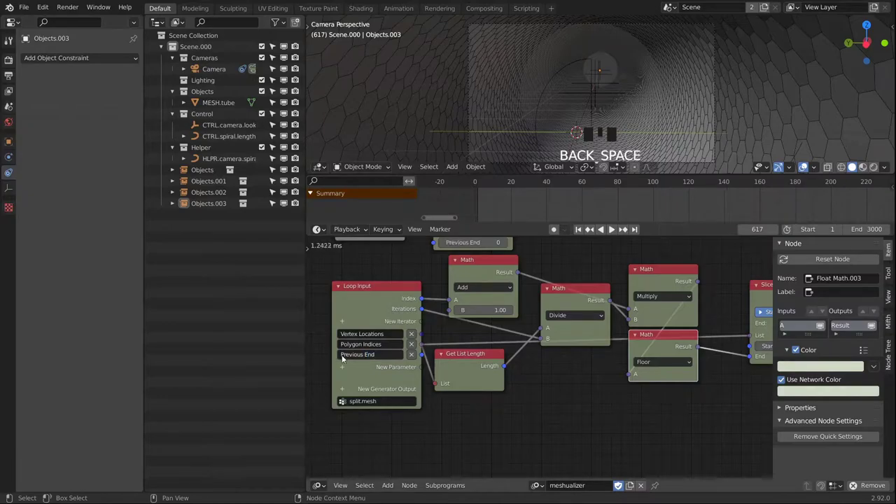
# Step: Disable the Input option for the Previous End parameter in the Loop Input's advanced settings
pyautogui.click(391, 292)
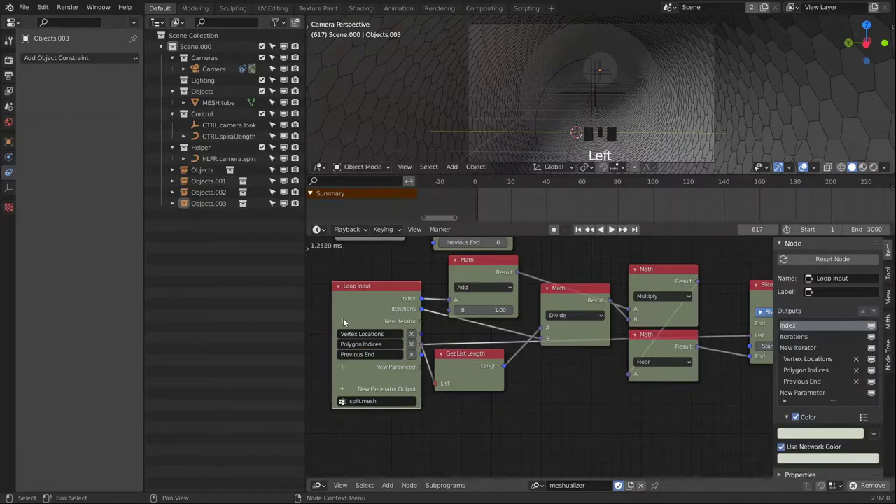
pyautogui.scroll(-5, 805, 357)
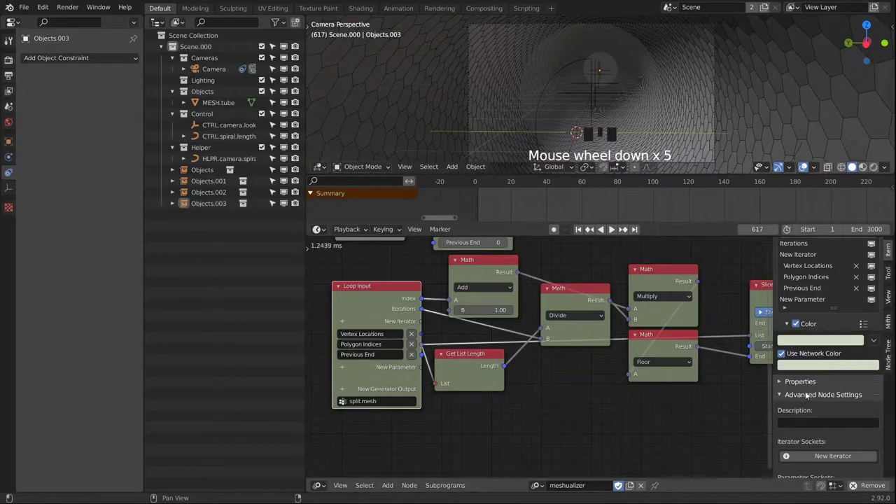
pyautogui.scroll(-9, 814, 384)
pyautogui.scroll(-3, 815, 396)
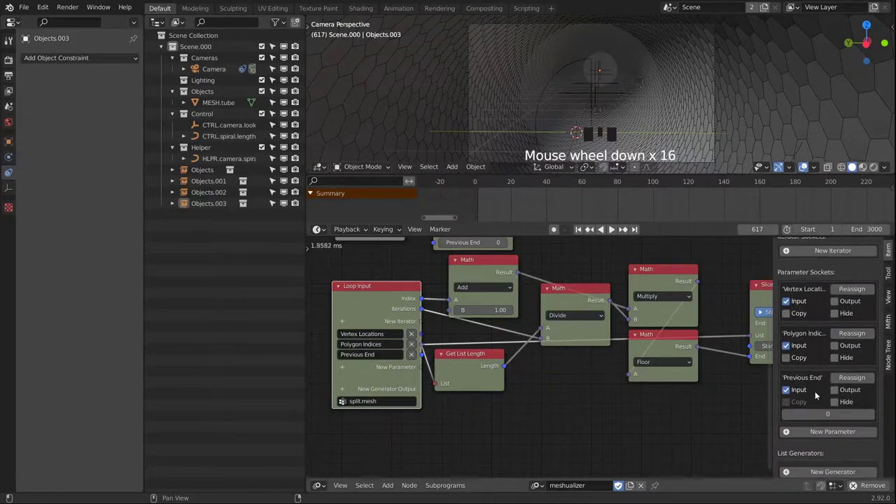
pyautogui.scroll(-2, 815, 367)
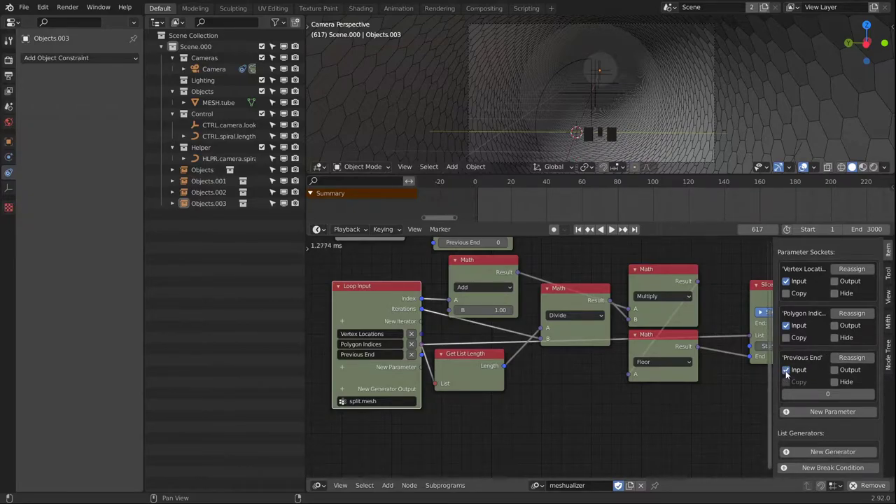
pyautogui.click(787, 370)
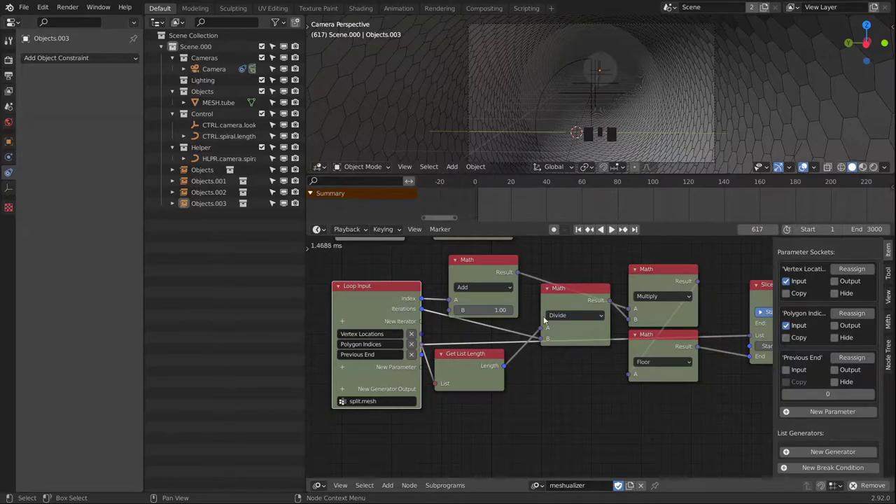
# Step: Create a Reassign Loop Parameter node for Previous End and place it below the Slice List node
pyautogui.moveTo(533, 323); pyautogui.dragTo(549, 400, button='middle')
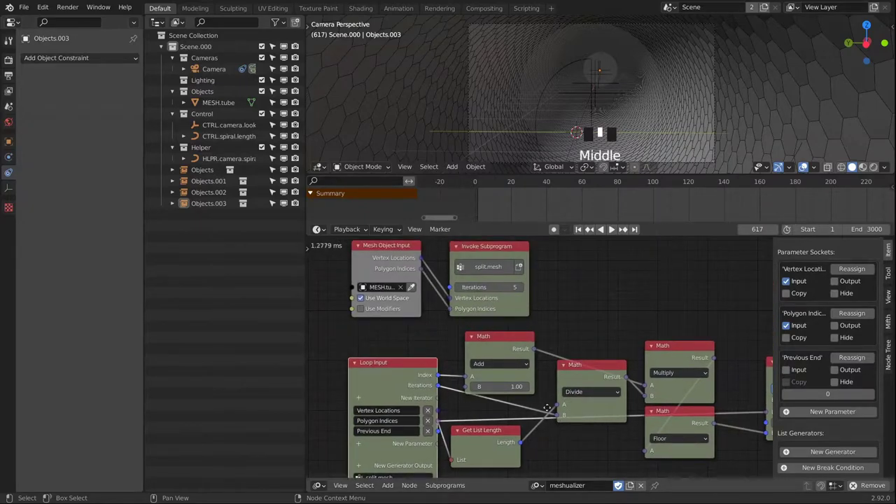
pyautogui.moveTo(741, 443); pyautogui.dragTo(681, 379, button='middle')
pyautogui.moveTo(639, 401); pyautogui.dragTo(671, 383, button='middle')
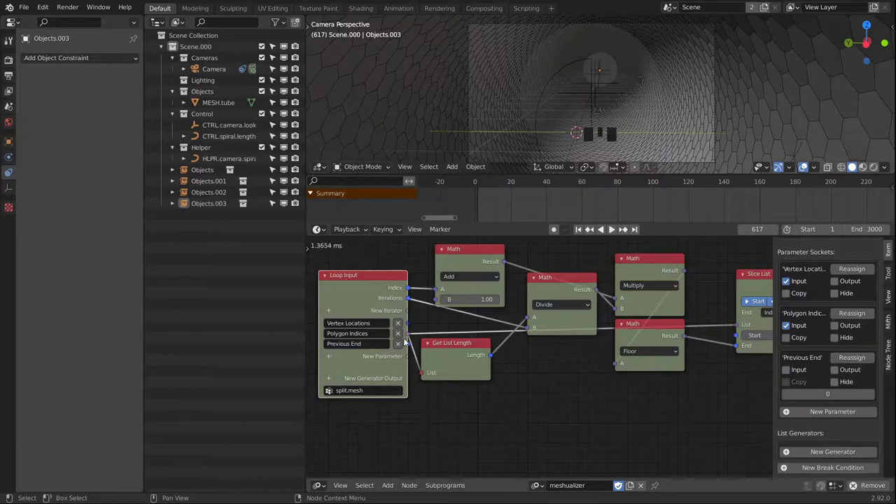
pyautogui.click(868, 357)
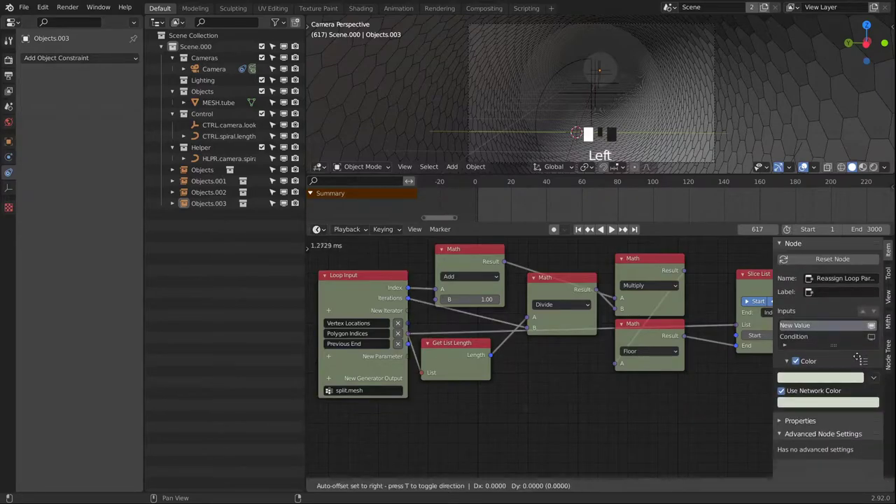
pyautogui.click(679, 378)
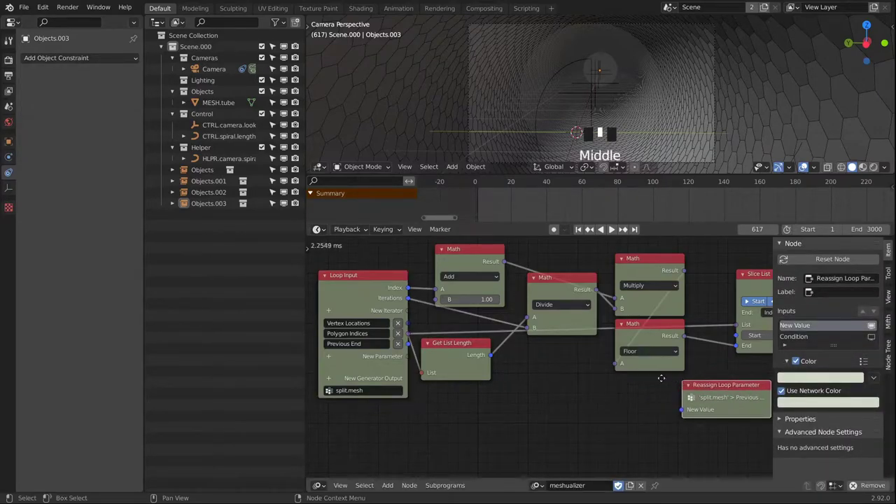
pyautogui.moveTo(679, 380); pyautogui.dragTo(563, 383, button='middle')
pyautogui.moveTo(598, 388); pyautogui.dragTo(649, 366)
# Step: Connect the Floor result to the New Value input of the Reassign Loop Parameter node
pyautogui.moveTo(568, 342); pyautogui.dragTo(619, 393)
pyautogui.moveTo(562, 400); pyautogui.dragTo(585, 394, button='middle')
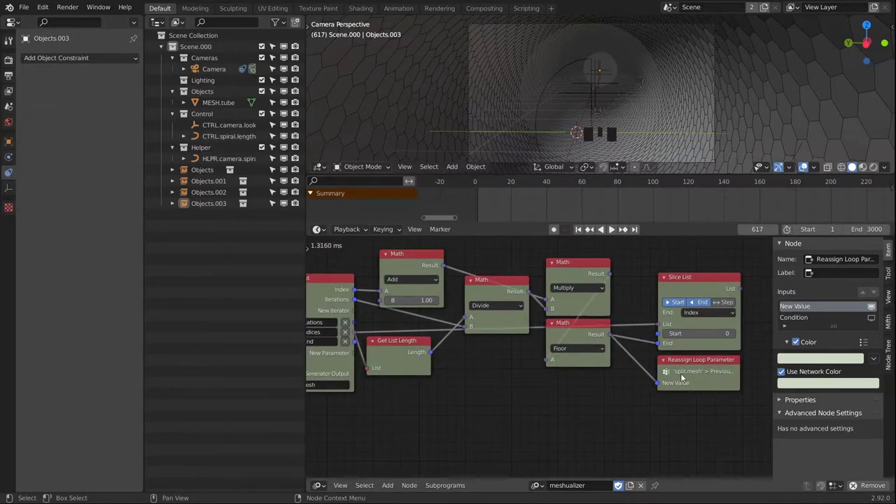
pyautogui.click(704, 368)
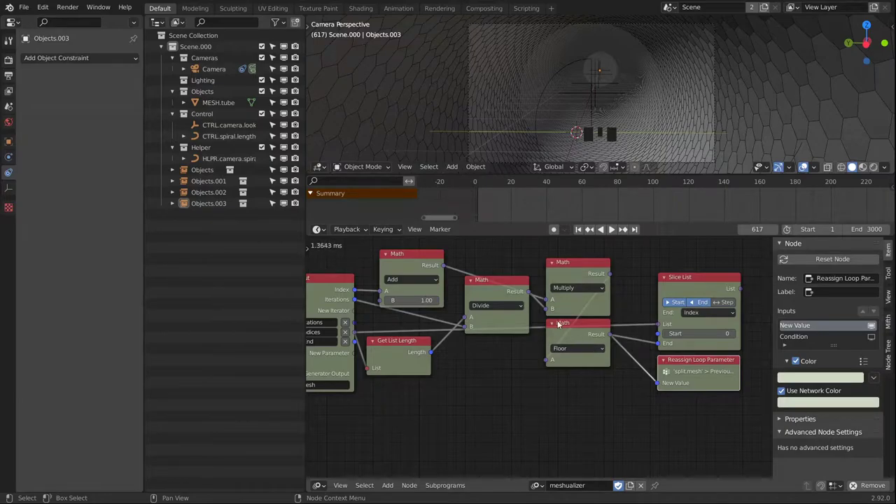
# Step: Connect the loop's Previous End output to the Start input of Slice List
pyautogui.moveTo(439, 407); pyautogui.dragTo(481, 392, button='middle')
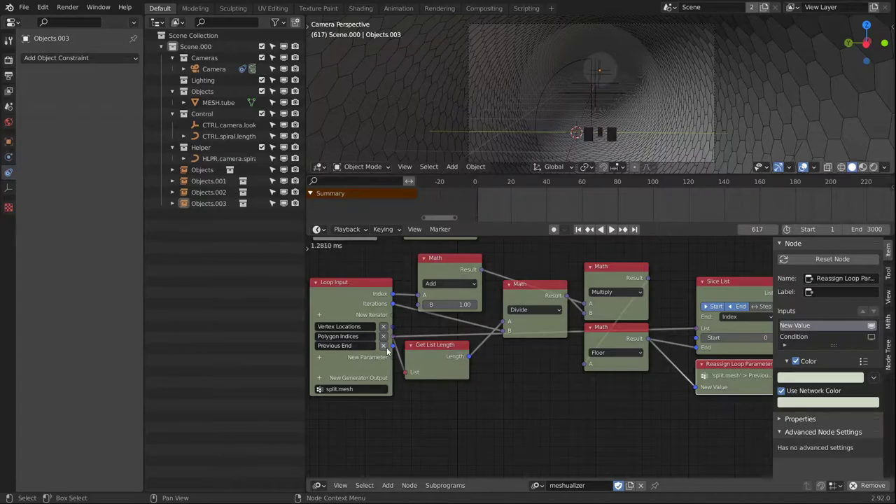
pyautogui.moveTo(393, 346); pyautogui.dragTo(699, 339)
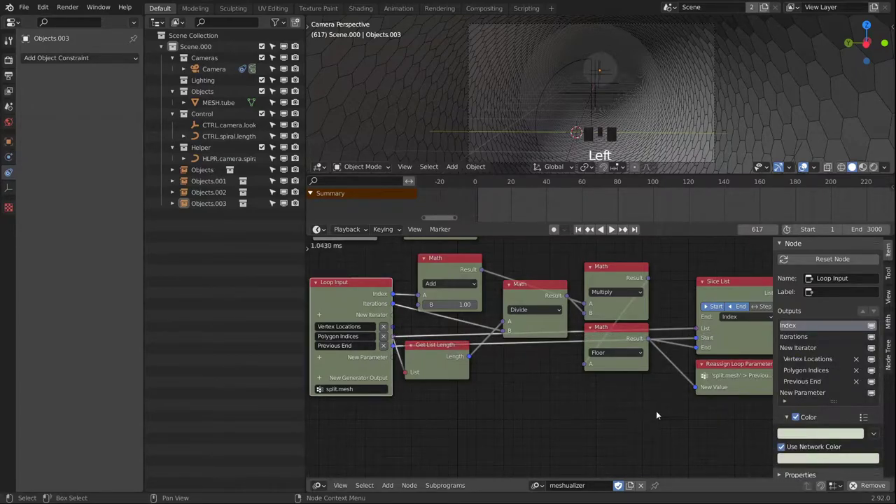
pyautogui.moveTo(657, 415); pyautogui.dragTo(559, 390, button='middle')
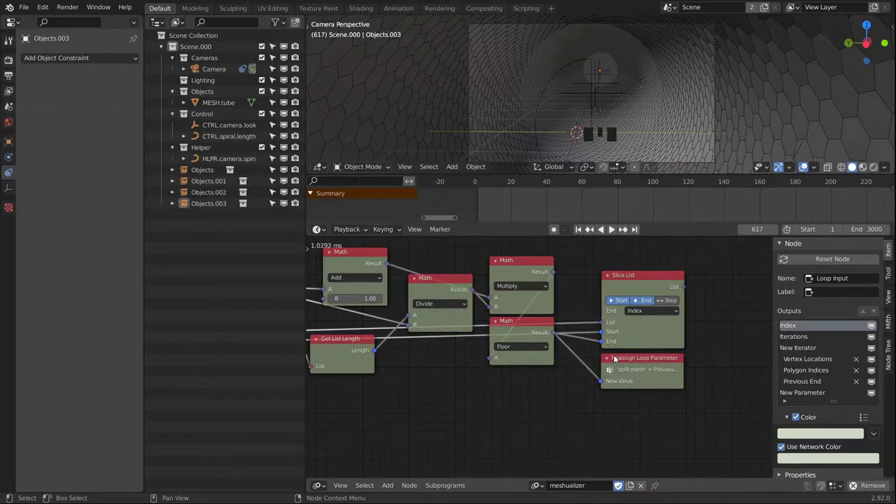
pyautogui.moveTo(706, 329); pyautogui.dragTo(657, 324, button='middle')
pyautogui.moveTo(418, 341); pyautogui.dragTo(512, 351, button='middle')
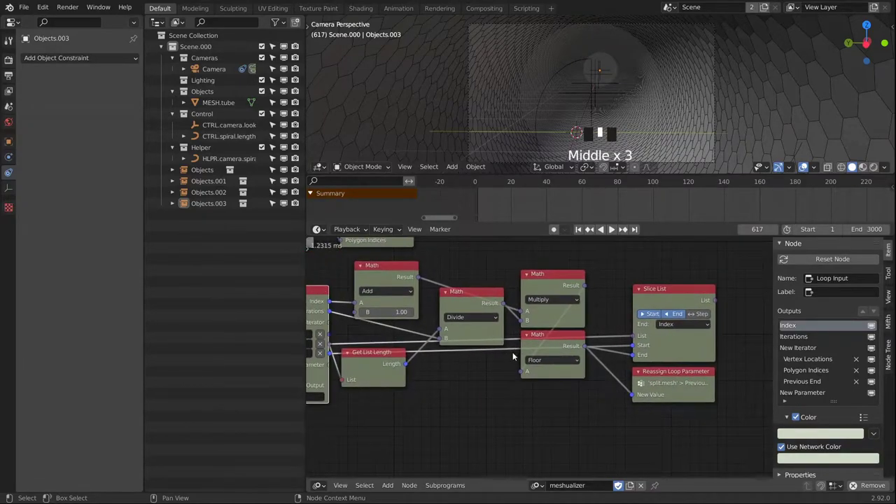
# Step: Add an Edges of Polygons node after Slice List and connect the sliced list to its Polygons input
pyautogui.moveTo(744, 326); pyautogui.dragTo(561, 373, button='middle')
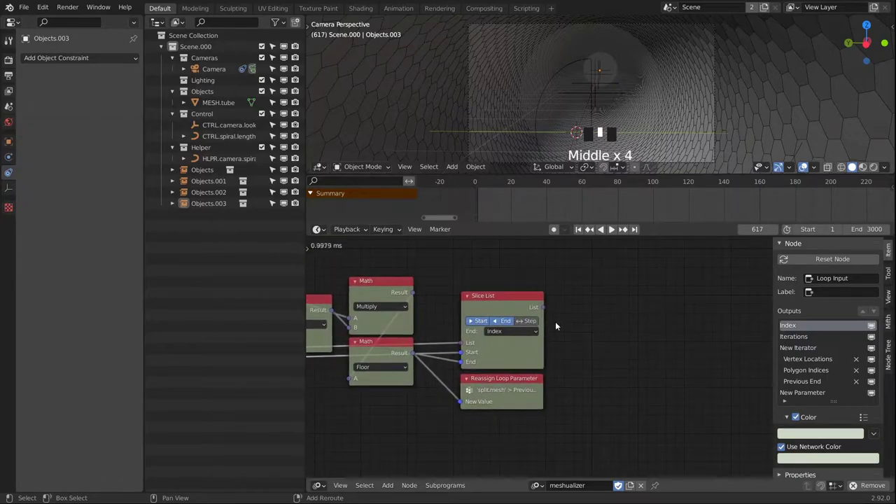
pyautogui.moveTo(544, 307); pyautogui.dragTo(610, 356)
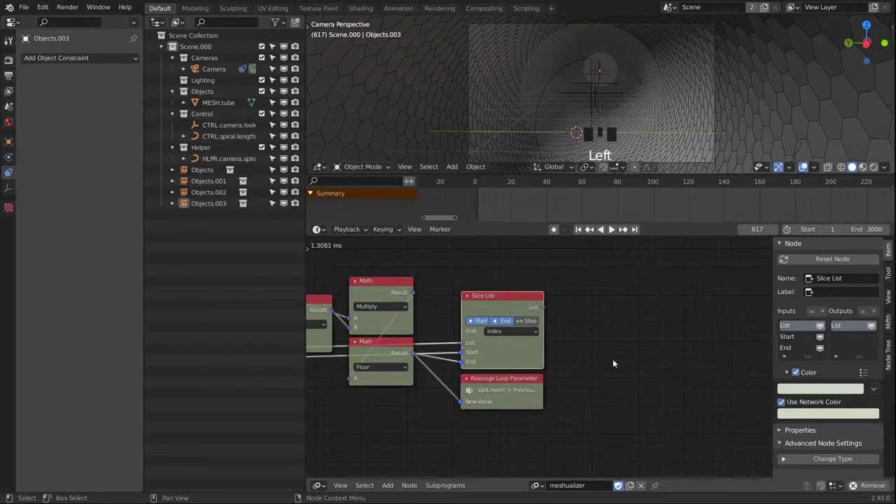
pyautogui.hotkey('shift', 'a')
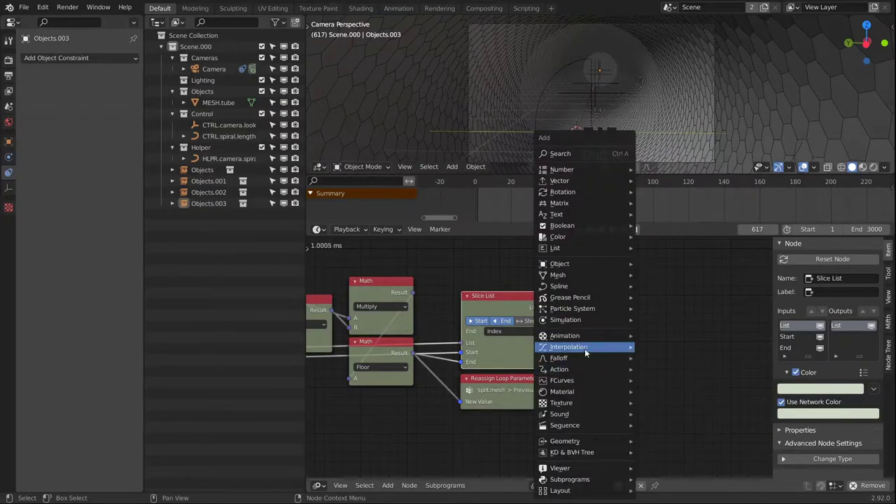
pyautogui.moveTo(592, 279)
pyautogui.moveTo(674, 187)
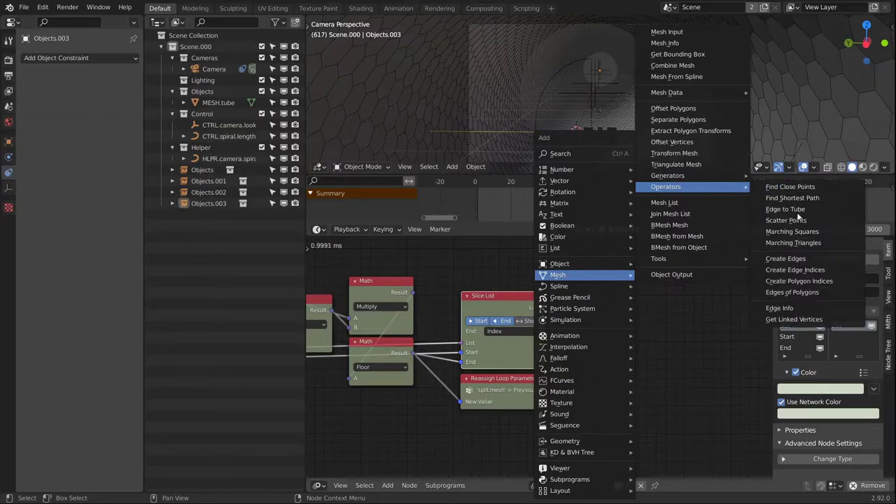
pyautogui.click(792, 292)
pyautogui.click(693, 315)
pyautogui.moveTo(544, 307); pyautogui.dragTo(609, 308)
# Step: Add a Combine Mesh node after the Edges of Polygons node
pyautogui.scroll(-3, 592, 336)
pyautogui.hotkey('shift', 'a')
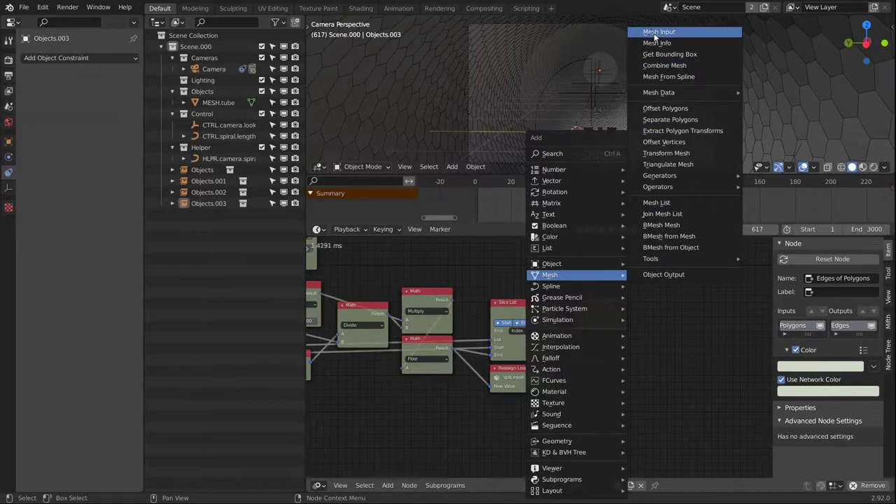
pyautogui.click(665, 65)
pyautogui.click(655, 284)
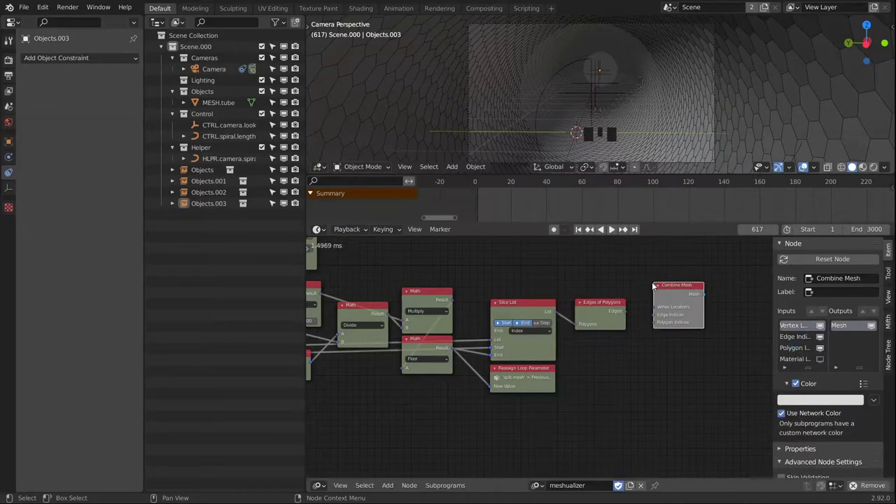
# Step: Connect the loop's Vertex Locations and the sliced list to Combine Mesh's Vertex Locations and Polygon Indices
pyautogui.moveTo(365, 354); pyautogui.dragTo(396, 342, button='middle')
pyautogui.scroll(-3, 396, 343)
pyautogui.moveTo(645, 302); pyautogui.dragTo(668, 305)
pyautogui.scroll(1, 679, 319)
pyautogui.scroll(6, 679, 320)
pyautogui.moveTo(527, 296); pyautogui.dragTo(661, 308)
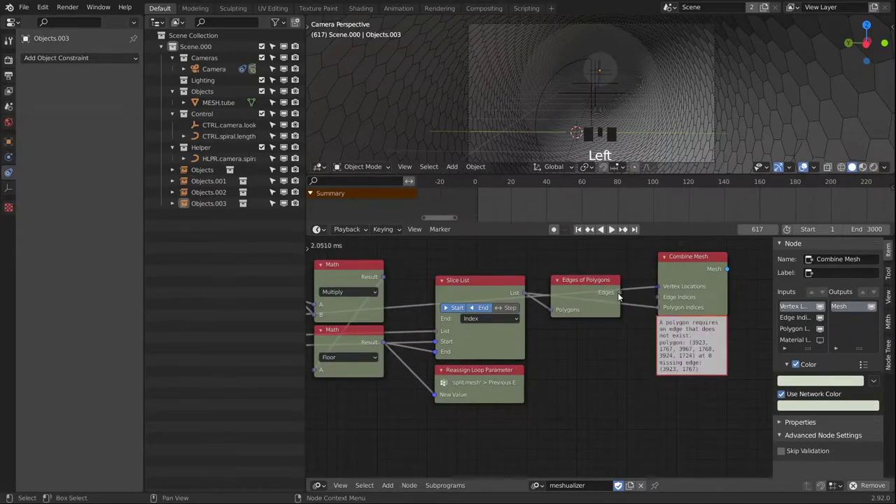
# Step: Connect the Edges output of Edges of Polygons to Combine Mesh's Edge Indices and align the Combine Mesh node with its neighbours
pyautogui.click(617, 295)
pyautogui.click(623, 298)
pyautogui.click(626, 297)
pyautogui.click(626, 298)
pyautogui.moveTo(698, 271); pyautogui.dragTo(572, 297, button='middle')
pyautogui.moveTo(571, 297); pyautogui.dragTo(552, 322)
# Step: Add a Mesh List generator output to the split.mesh loop, place it after Combine Mesh and connect the Mesh output to it
pyautogui.moveTo(552, 323); pyautogui.dragTo(592, 375, button='middle')
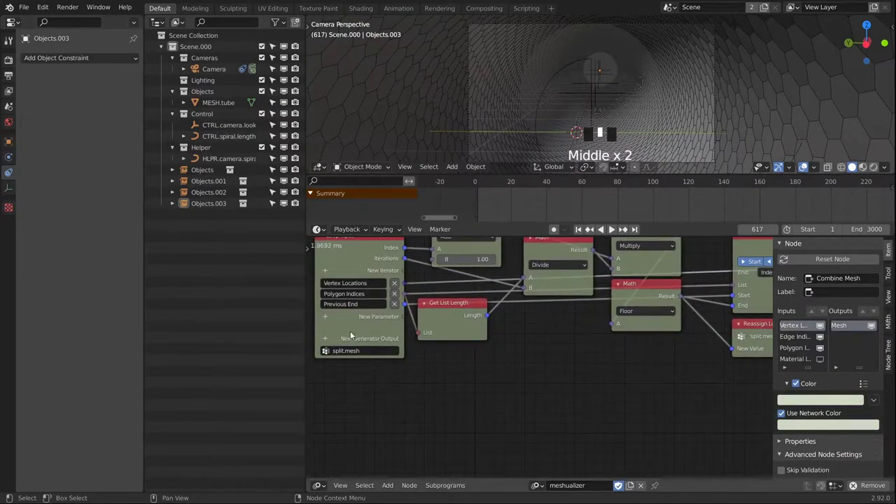
pyautogui.click(326, 340)
pyautogui.write('mesh')
pyautogui.press('Return')
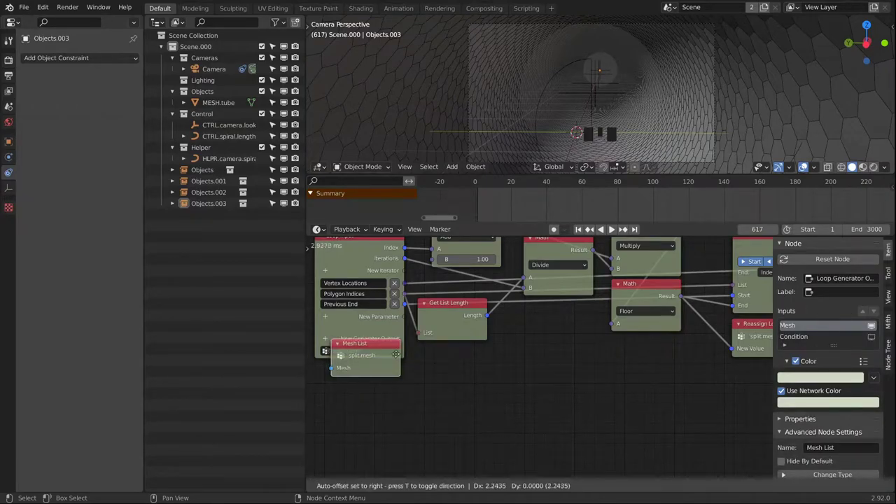
pyautogui.click(666, 350)
pyautogui.moveTo(667, 352); pyautogui.dragTo(335, 337, button='middle')
pyautogui.moveTo(385, 344); pyautogui.dragTo(606, 355)
pyautogui.moveTo(607, 355); pyautogui.dragTo(526, 416, button='middle')
pyautogui.click(628, 301)
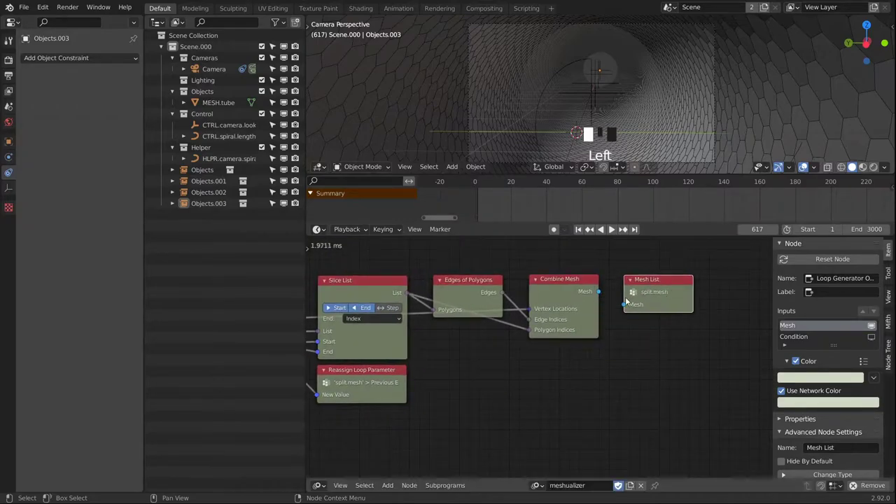
pyautogui.moveTo(599, 291); pyautogui.dragTo(618, 304)
pyautogui.click(649, 296)
# Step: Move the Mesh Object Input and Invoke Subprogram nodes together upward, clear of the loop nodes
pyautogui.moveTo(648, 297); pyautogui.dragTo(632, 399, button='middle')
pyautogui.moveTo(442, 365); pyautogui.dragTo(555, 355, button='middle')
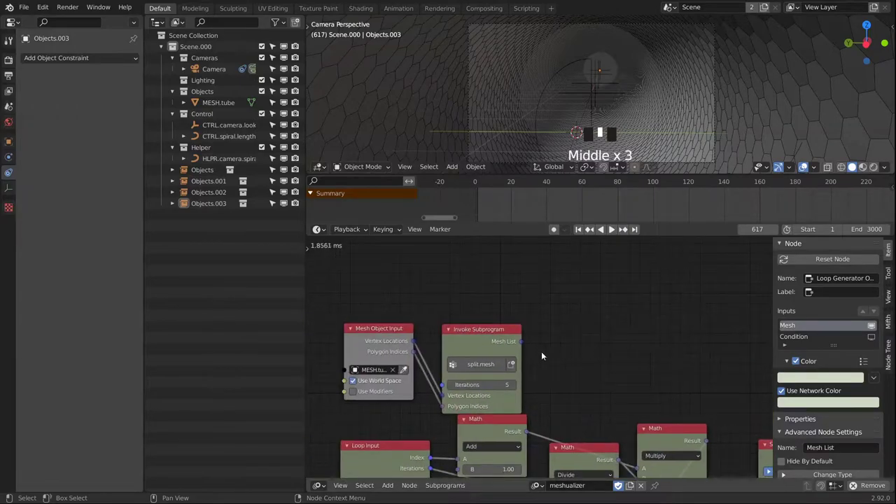
pyautogui.scroll(-1, 397, 314)
pyautogui.moveTo(357, 314); pyautogui.dragTo(496, 366)
pyautogui.moveTo(484, 348); pyautogui.dragTo(568, 306)
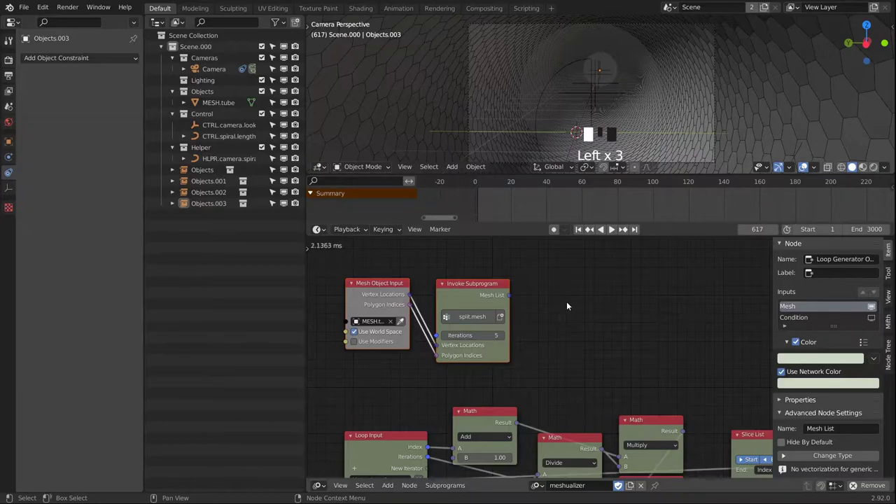
# Step: Add a Mesh Object Output node and connect the subprogram's Mesh List to its Mesh input through Join Mesh List
pyautogui.hotkey('shift', 'a')
pyautogui.moveTo(521, 277)
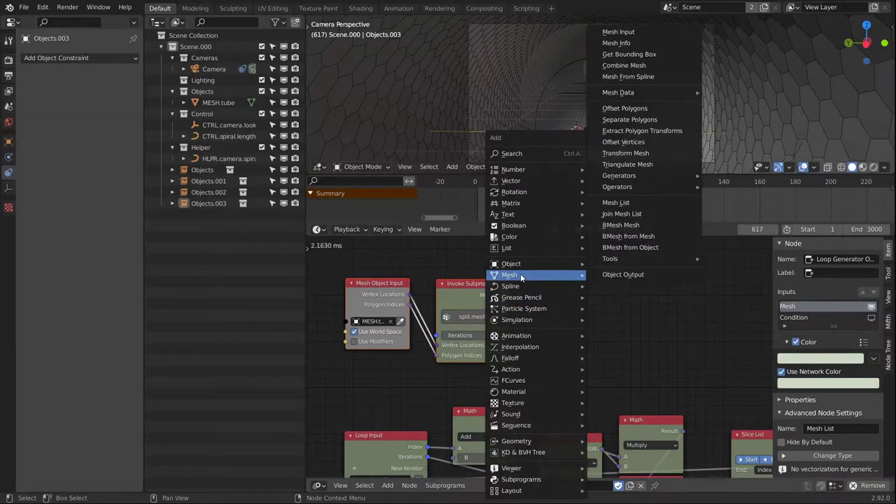
pyautogui.click(646, 272)
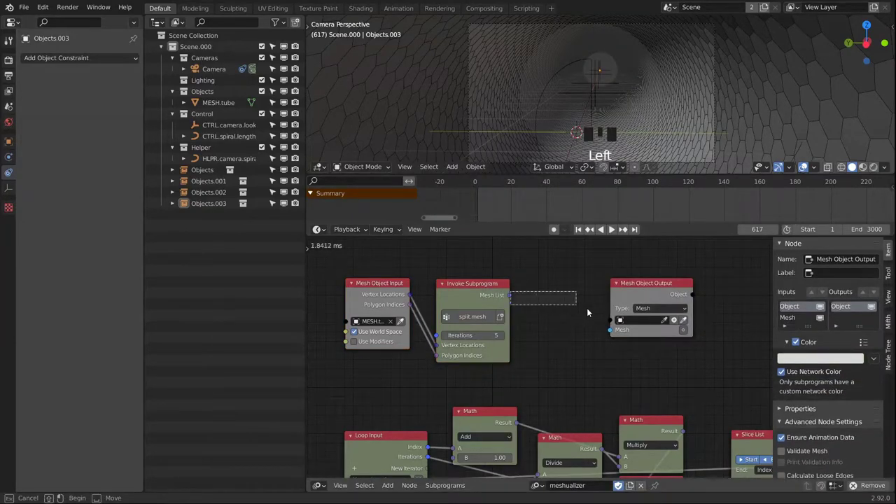
pyautogui.moveTo(509, 294); pyautogui.dragTo(610, 330)
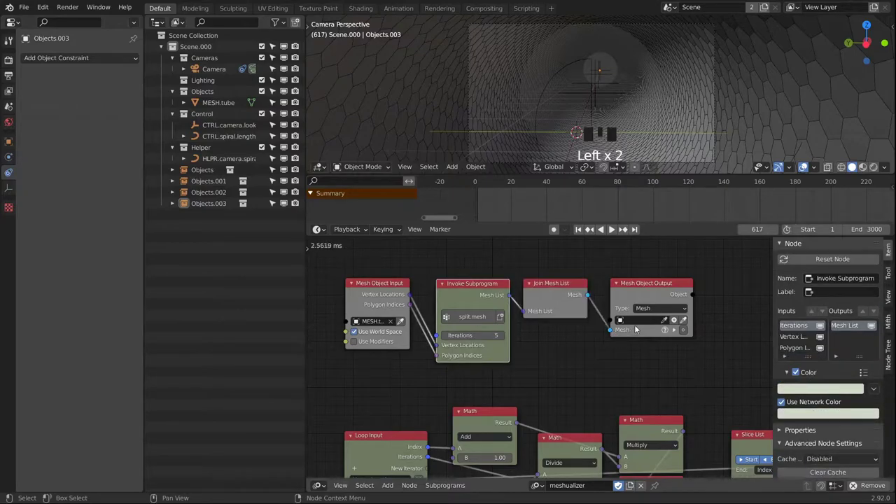
# Step: Enable the Mesh input on Mesh Object Output and create a new Target object for it
pyautogui.click(681, 329)
pyautogui.click(682, 330)
pyautogui.click(674, 320)
pyautogui.click(675, 321)
# Step: Move Target into the Objects collection and disable MESH.tube in the viewport and in renders
pyautogui.click(201, 214)
pyautogui.moveTo(201, 214); pyautogui.dragTo(225, 90)
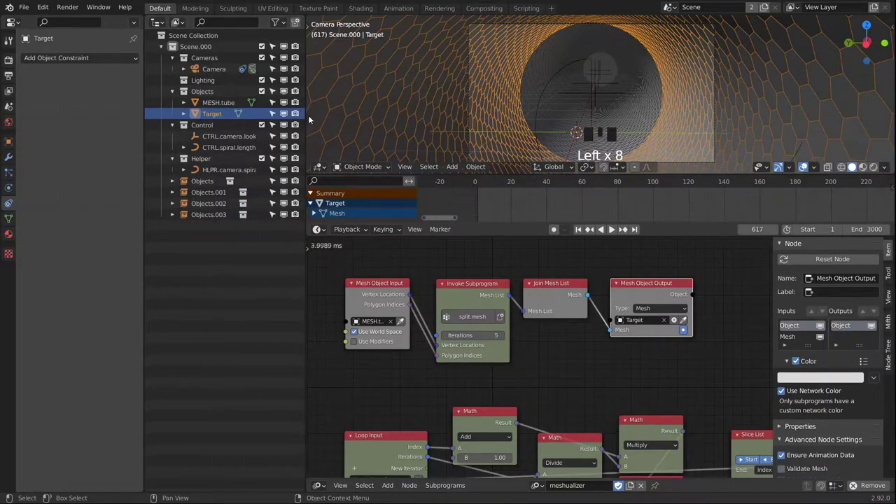
pyautogui.click(284, 104)
pyautogui.click(295, 104)
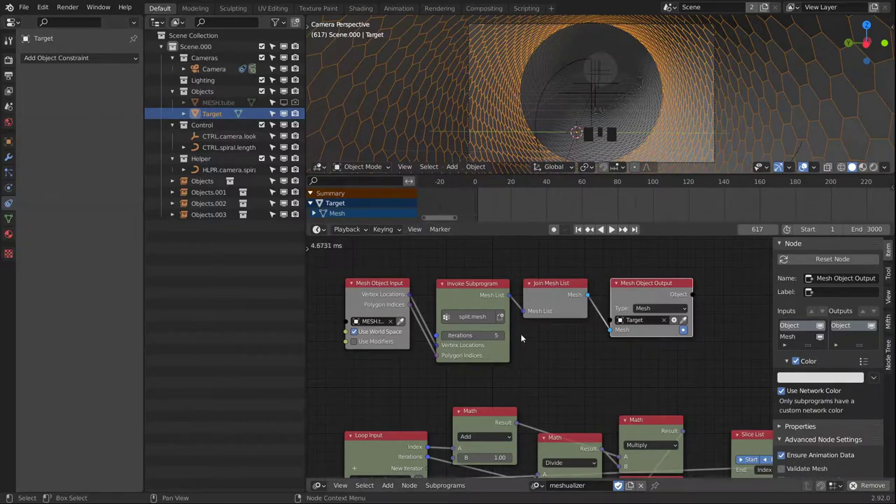
# Step: Add a Get List Element node below the Join Mesh List node
pyautogui.moveTo(602, 384); pyautogui.dragTo(600, 398, button='middle')
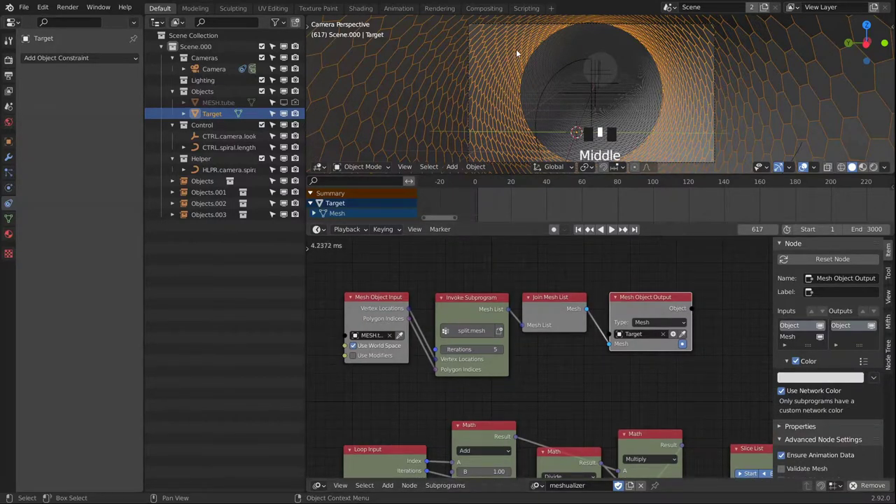
pyautogui.hotkey('shift', 'a')
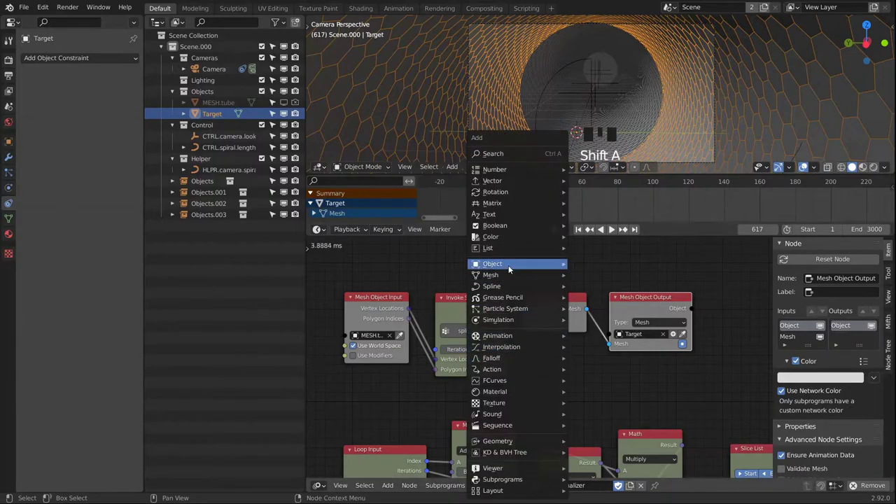
pyautogui.moveTo(503, 248)
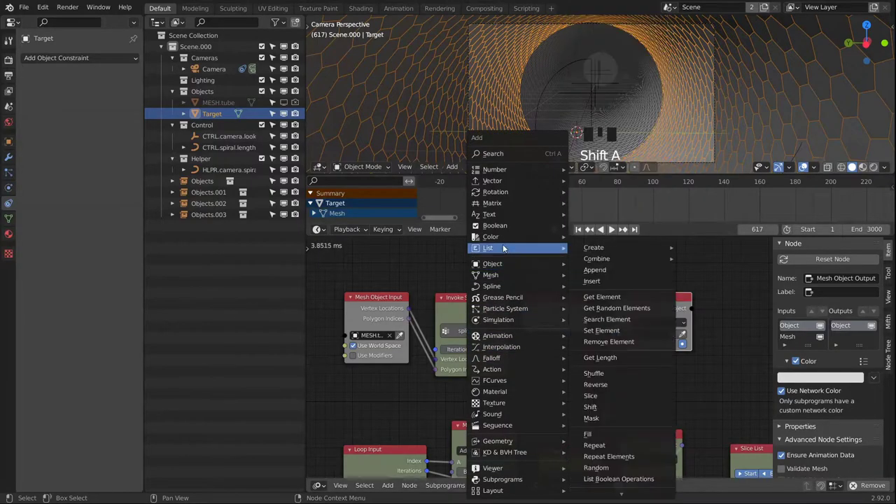
pyautogui.click(602, 297)
pyautogui.click(511, 341)
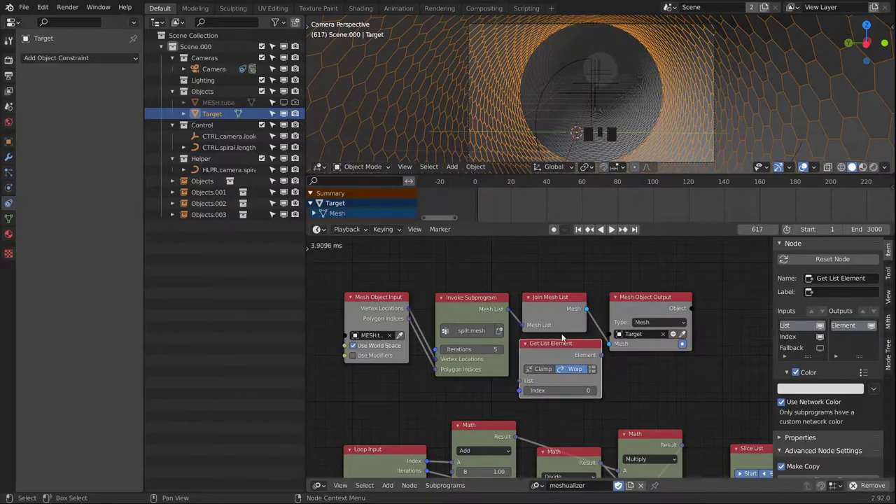
# Step: Space out the output nodes and route Mesh List through Get List Element into Mesh Object Output's Mesh input
pyautogui.click(662, 299)
pyautogui.moveTo(661, 299); pyautogui.dragTo(705, 291)
pyautogui.moveTo(572, 314); pyautogui.dragTo(607, 305)
pyautogui.moveTo(561, 352); pyautogui.dragTo(594, 347)
pyautogui.moveTo(508, 313); pyautogui.dragTo(565, 378)
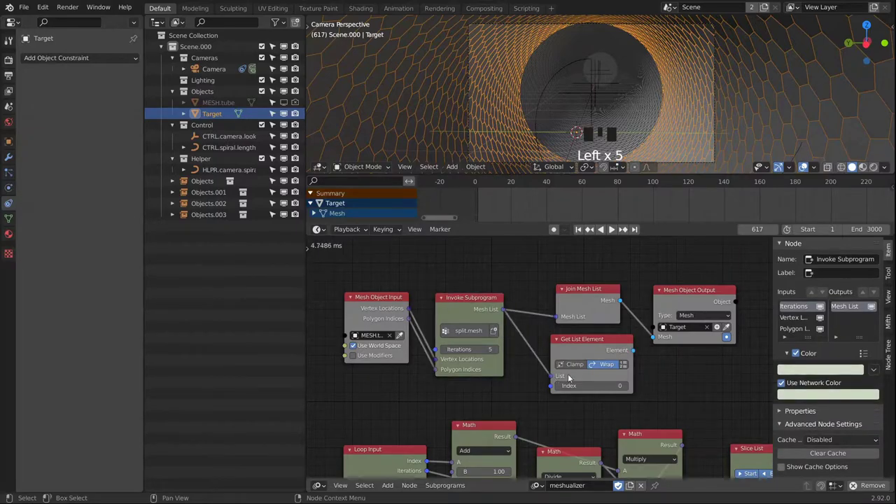
pyautogui.moveTo(633, 351); pyautogui.dragTo(654, 336)
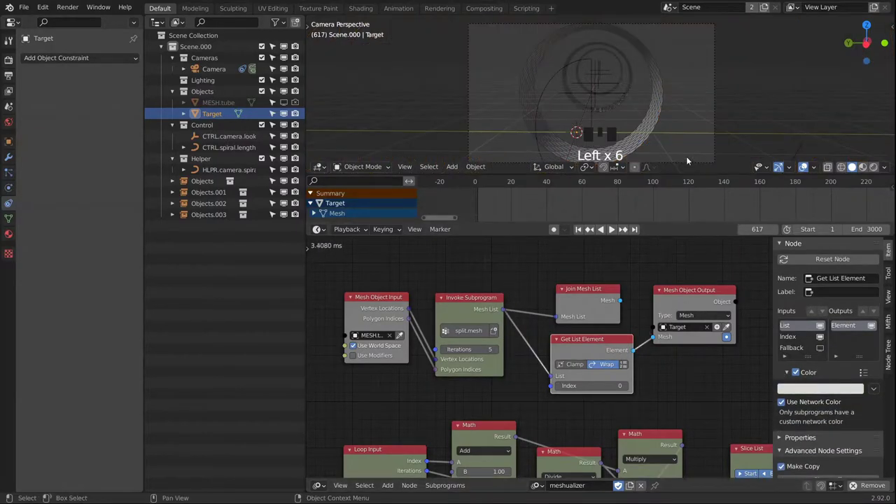
# Step: Step the Get List Element index up to 5 and back to 4 to examine each mesh slice in the viewport
pyautogui.keyDown('alt'); pyautogui.moveTo(725, 105); pyautogui.dragTo(626, 91, button='middle'); pyautogui.keyUp('alt')
pyautogui.scroll(-2, 588, 87)
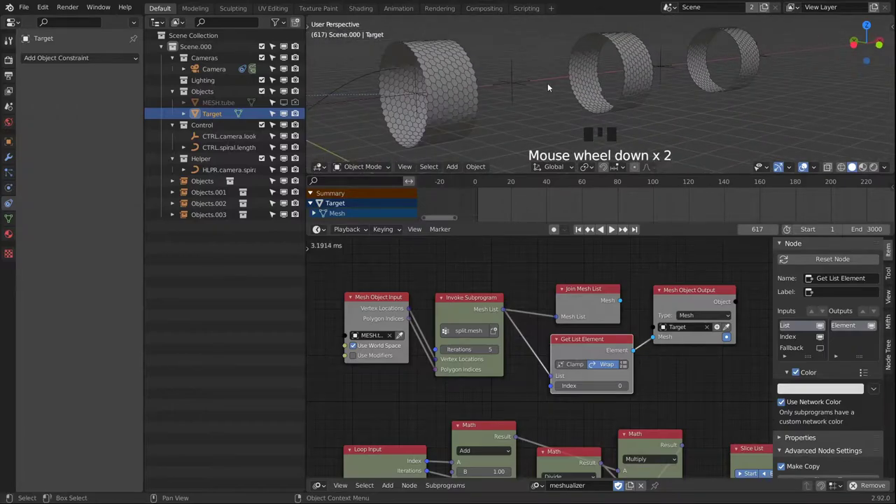
pyautogui.moveTo(548, 82); pyautogui.dragTo(560, 126, button='middle')
pyautogui.click(625, 386)
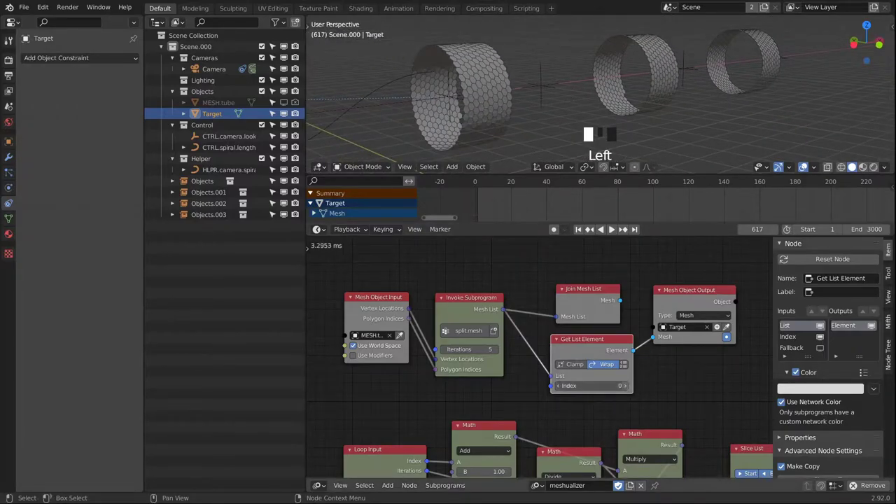
pyautogui.click(625, 385)
pyautogui.click(625, 385)
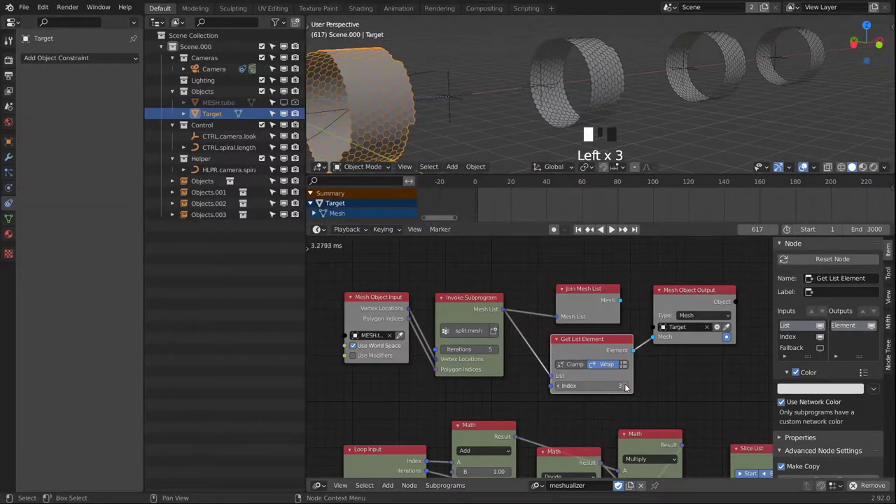
pyautogui.click(625, 386)
pyautogui.click(625, 386)
pyautogui.click(625, 385)
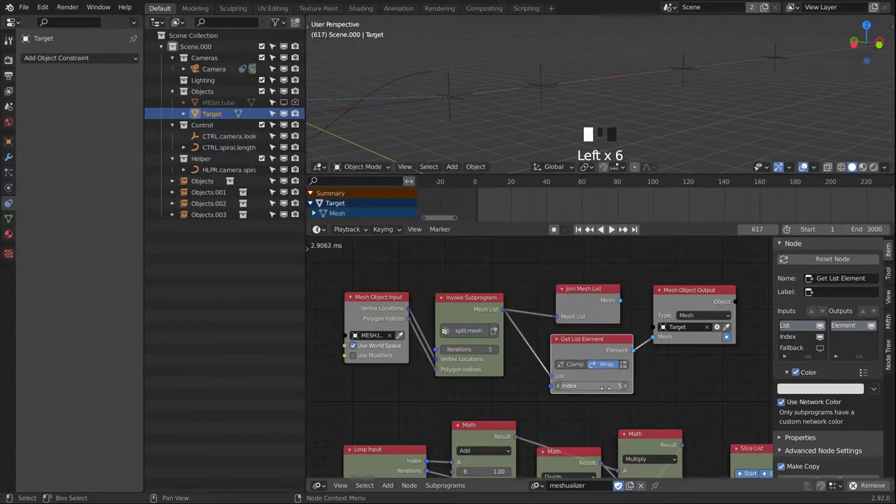
pyautogui.click(558, 385)
# Step: Add a Shuffle List node below Get List Length in the loop
pyautogui.moveTo(535, 416); pyautogui.dragTo(530, 319, button='middle')
pyautogui.moveTo(485, 238); pyautogui.dragTo(496, 306, button='middle')
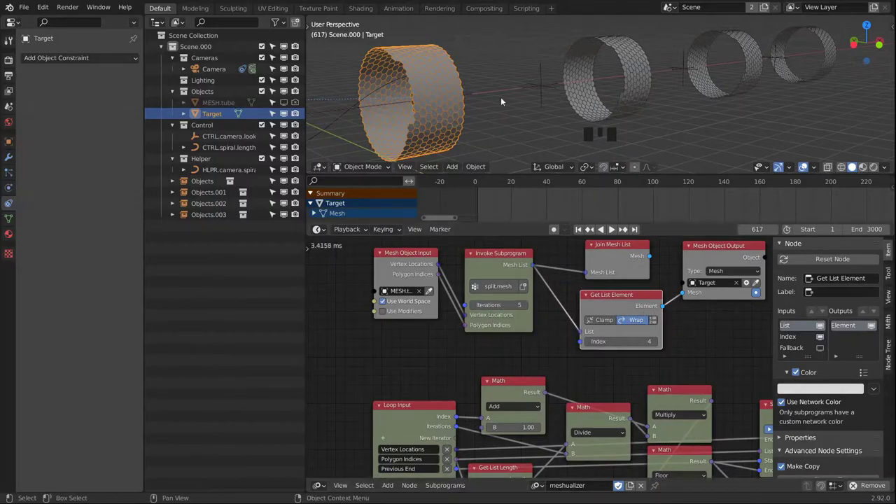
pyautogui.moveTo(626, 363); pyautogui.dragTo(572, 327, button='middle')
pyautogui.moveTo(546, 483); pyautogui.dragTo(488, 397, button='middle')
pyautogui.hotkey('shift', 'a')
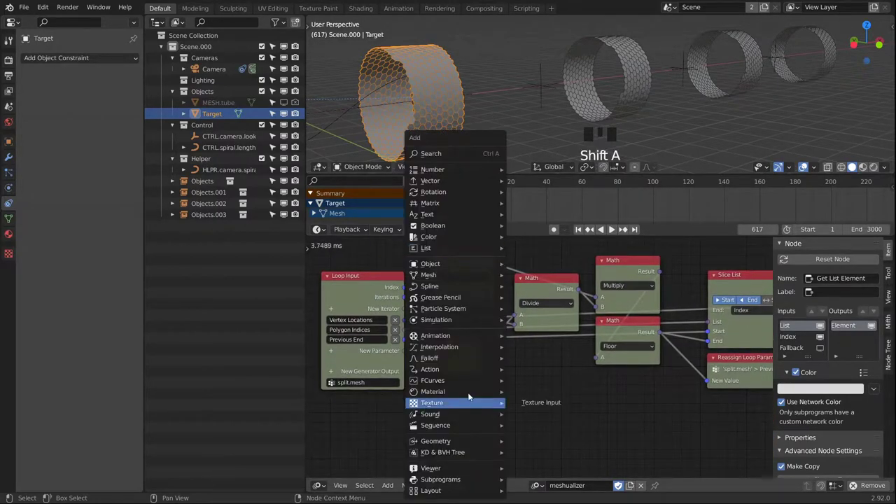
pyautogui.moveTo(441, 249)
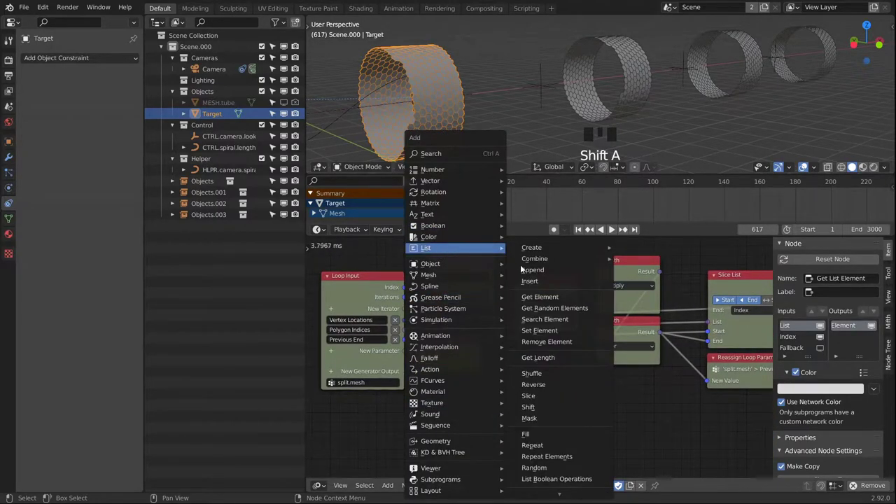
pyautogui.click(547, 374)
pyautogui.click(462, 390)
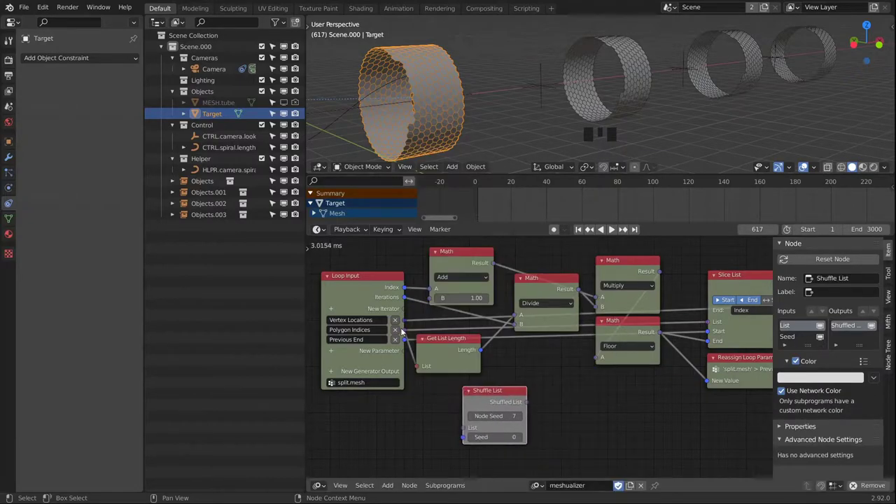
# Step: Route the loop's Polygon Indices through Shuffle List into Slice List's List input, and place the node below the Floor math node
pyautogui.moveTo(404, 330); pyautogui.dragTo(464, 427)
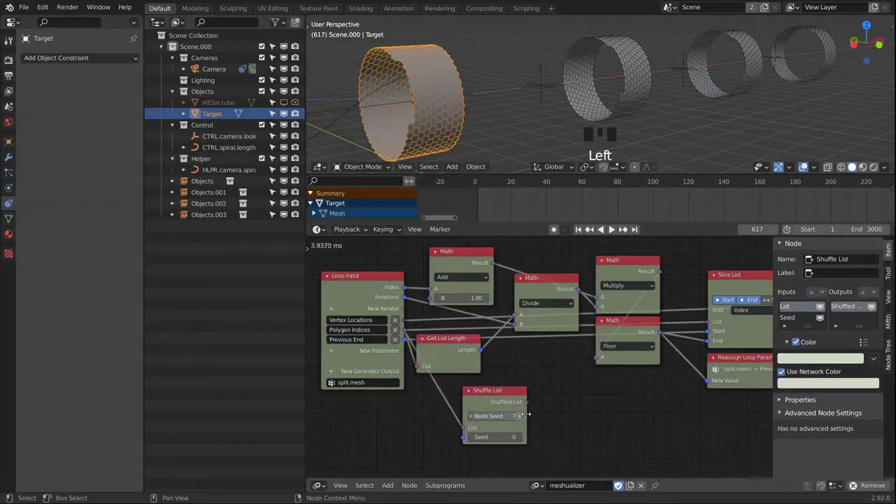
pyautogui.moveTo(527, 403); pyautogui.dragTo(707, 322)
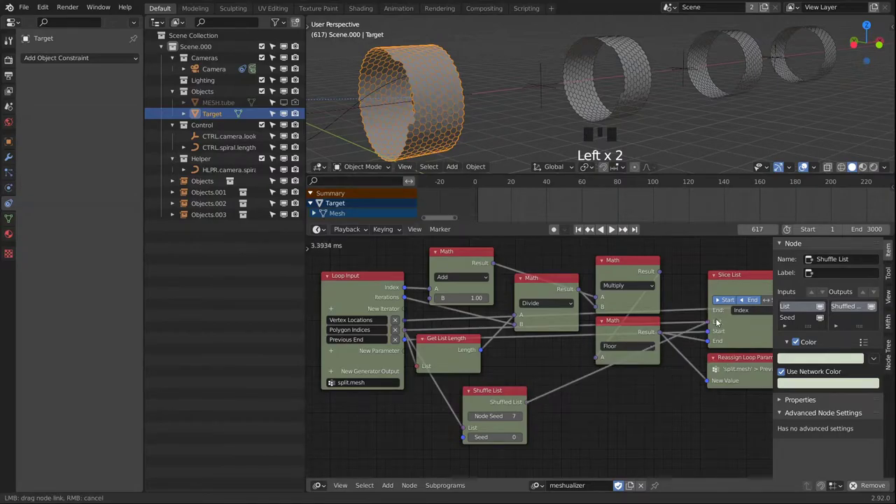
pyautogui.moveTo(642, 77)
pyautogui.keyDown('alt'); pyautogui.mouseDown(button='middle')
pyautogui.moveTo(682, 83)
pyautogui.moveTo(691, 73)
pyautogui.moveTo(637, 78)
pyautogui.mouseUp(button='middle'); pyautogui.keyUp('alt')
pyautogui.keyDown('alt'); pyautogui.moveTo(666, 67); pyautogui.dragTo(661, 68, button='middle'); pyautogui.keyUp('alt')
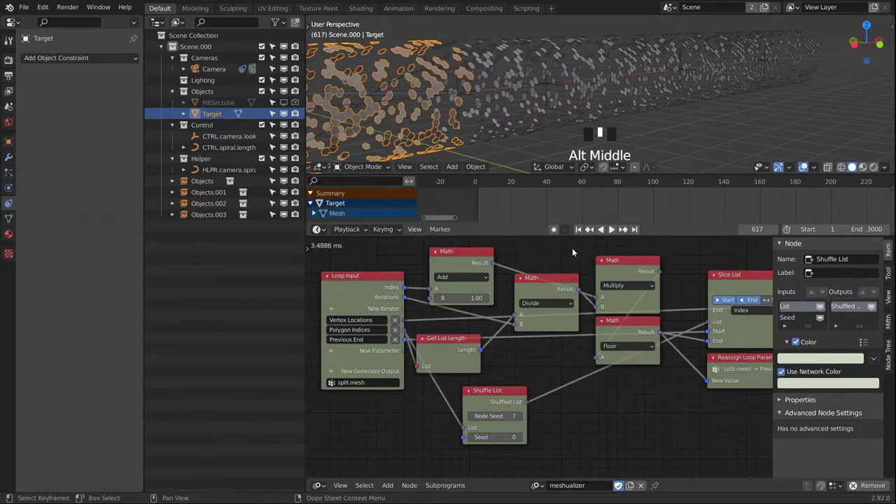
pyautogui.moveTo(623, 319); pyautogui.dragTo(638, 409, button='middle')
pyautogui.moveTo(560, 344); pyautogui.dragTo(534, 284, button='middle')
pyautogui.moveTo(485, 422); pyautogui.dragTo(615, 405)
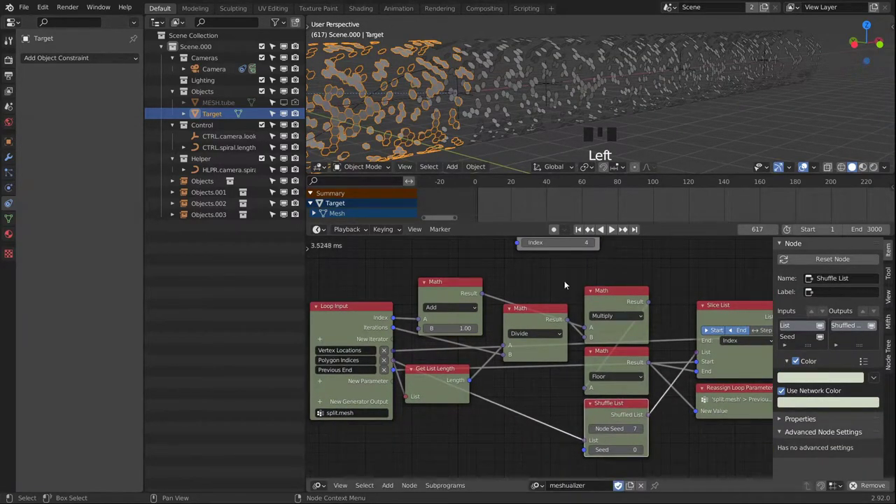
# Step: Step the Get List Element index down to 0 to examine the shuffled mesh pieces
pyautogui.moveTo(557, 274); pyautogui.dragTo(549, 376, button='middle')
pyautogui.moveTo(542, 344); pyautogui.dragTo(538, 371, button='middle')
pyautogui.scroll(1, 538, 372)
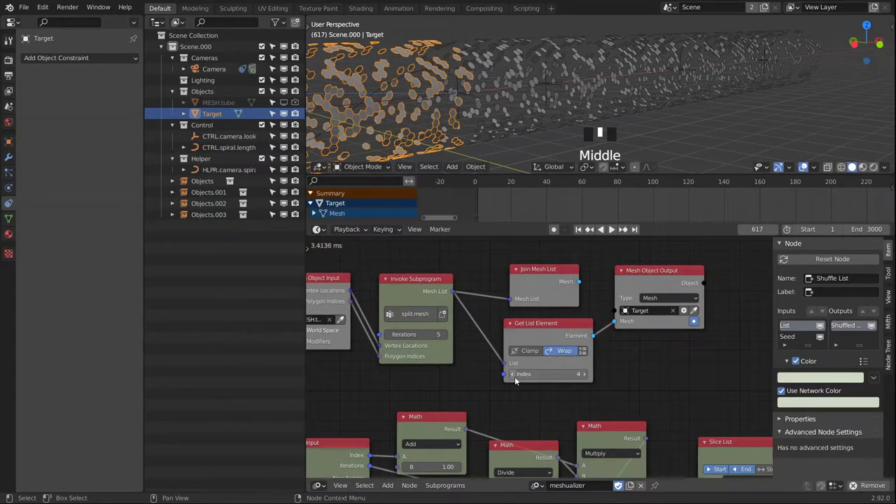
pyautogui.click(512, 375)
pyautogui.click(512, 375)
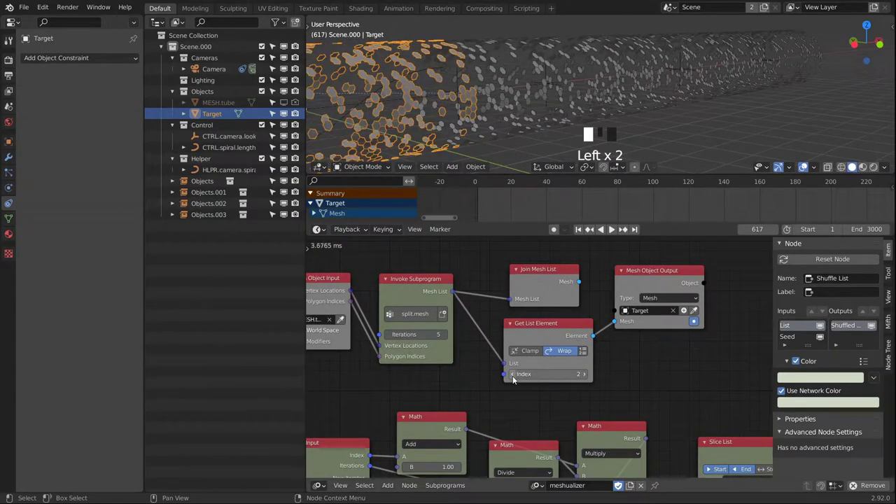
pyautogui.click(512, 376)
pyautogui.click(512, 375)
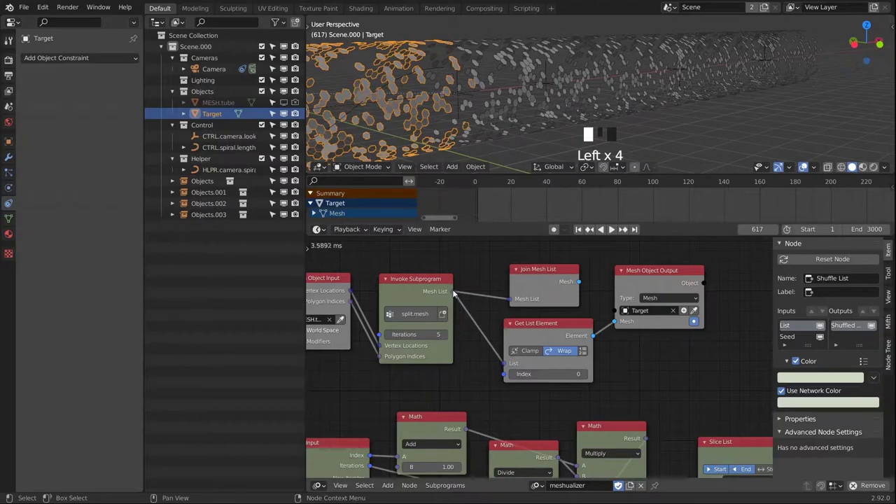
# Step: Connect Join Mesh List's Mesh output to Mesh Object Output and delete the Get List Element node
pyautogui.click(451, 292)
pyautogui.moveTo(578, 282); pyautogui.dragTo(619, 322)
pyautogui.click(553, 331)
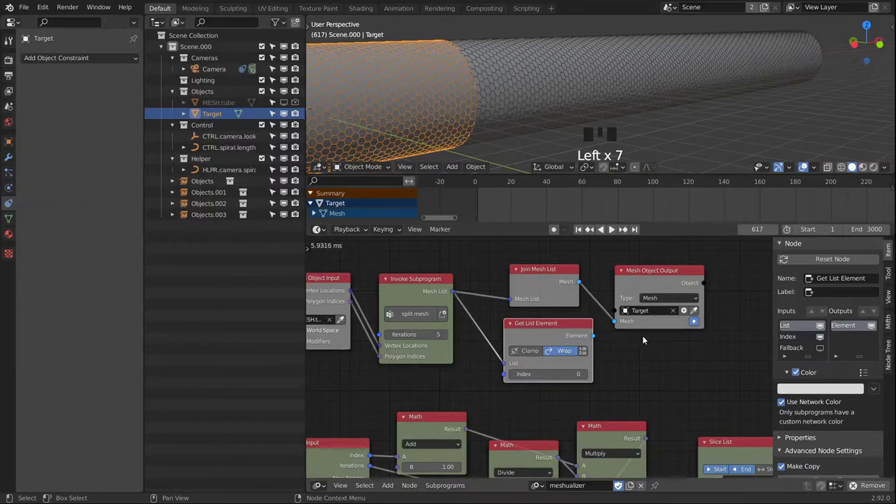
pyautogui.press('x')
# Step: Line up the Invoke Subprogram, Join Mesh List and Mesh Object Output nodes in a compact row with Mesh Object Input
pyautogui.moveTo(636, 358); pyautogui.dragTo(623, 369, button='middle')
pyautogui.scroll(-2, 549, 356)
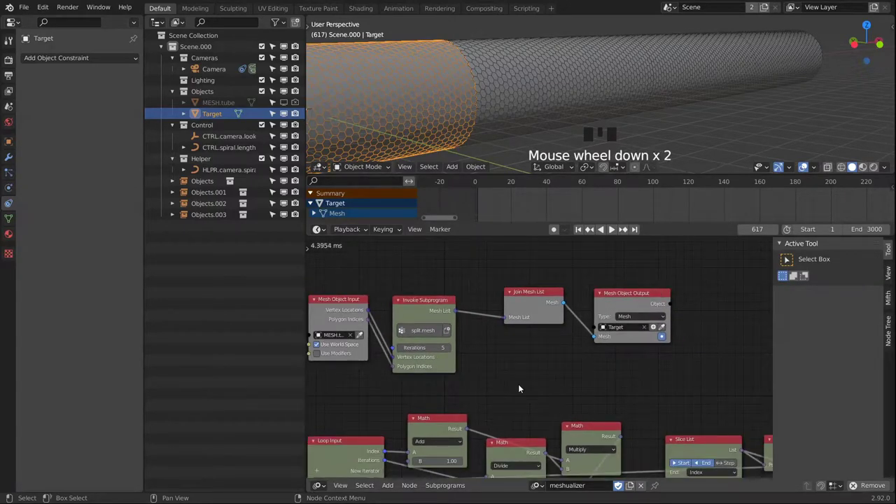
pyautogui.moveTo(506, 383); pyautogui.dragTo(499, 287, button='middle')
pyautogui.click(499, 287)
pyautogui.moveTo(499, 287); pyautogui.dragTo(496, 278)
pyautogui.moveTo(428, 280); pyautogui.dragTo(426, 278)
pyautogui.moveTo(611, 272); pyautogui.dragTo(569, 278)
pyautogui.moveTo(703, 274); pyautogui.dragTo(648, 278)
# Step: Box-select all the split.mesh loop nodes and move them down together, away from the main row
pyautogui.moveTo(728, 373); pyautogui.dragTo(570, 300, button='middle')
pyautogui.scroll(-5, 570, 301)
pyautogui.moveTo(337, 296); pyautogui.dragTo(768, 430)
pyautogui.scroll(-3, 572, 373)
pyautogui.moveTo(546, 390); pyautogui.dragTo(551, 323, button='middle')
pyautogui.moveTo(411, 276); pyautogui.dragTo(398, 357)
# Step: Add a layout Frame enclosing all the split.mesh loop nodes and adjust its placement
pyautogui.hotkey('shift', 'a')
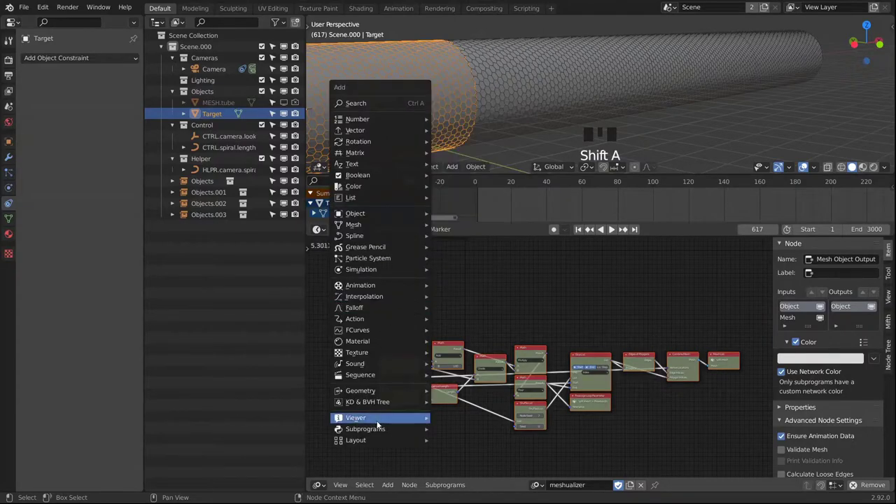
pyautogui.moveTo(382, 440)
pyautogui.click(461, 440)
pyautogui.click(379, 340)
pyautogui.moveTo(378, 333); pyautogui.dragTo(729, 443)
pyautogui.moveTo(406, 362); pyautogui.dragTo(418, 343)
# Step: Give the frame around the split.mesh loop nodes a green custom color and label it "Split Mesh"
pyautogui.click(422, 295)
pyautogui.click(826, 324)
pyautogui.click(788, 308)
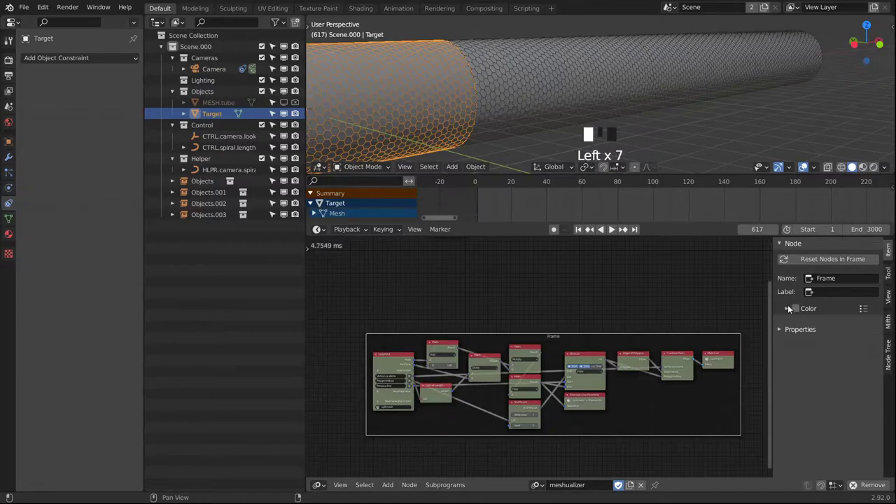
pyautogui.click(795, 308)
pyautogui.click(788, 308)
pyautogui.click(802, 327)
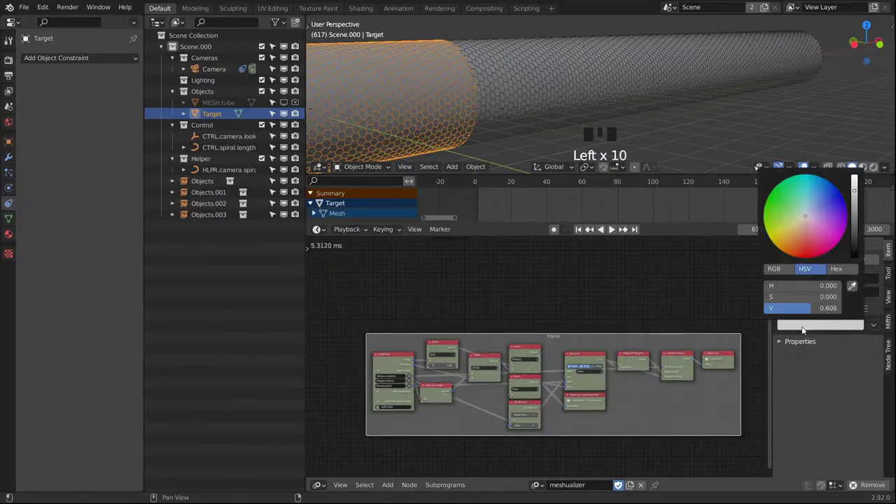
pyautogui.click(796, 231)
pyautogui.click(840, 292)
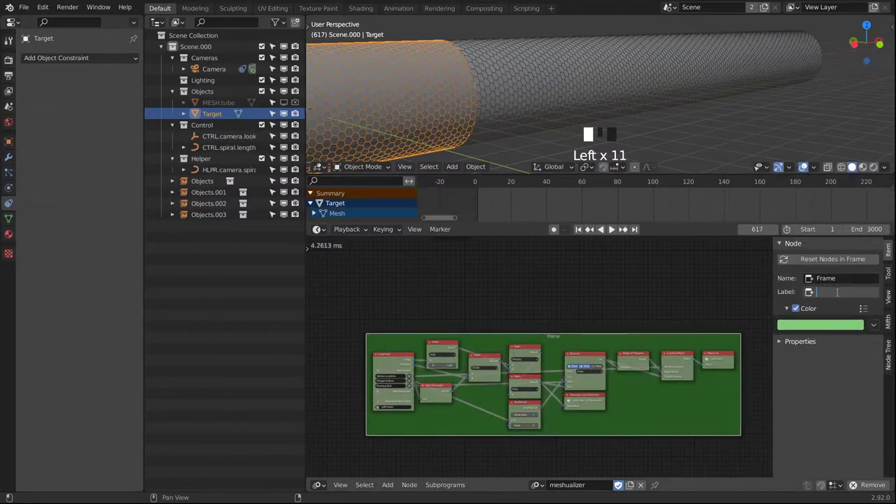
pyautogui.write('Split Mesh')
pyautogui.press('Return')
# Step: Move the Split Mesh frame with its nodes further down, away from the main node row
pyautogui.scroll(-2, 572, 360)
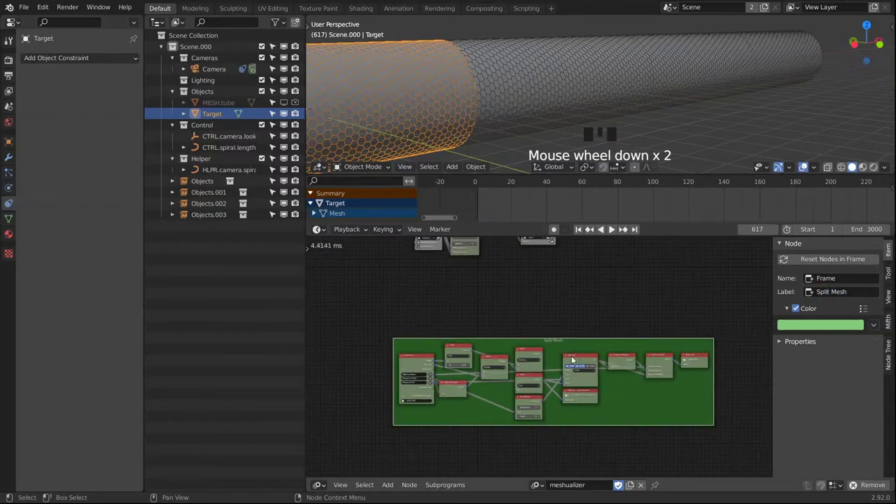
pyautogui.click(563, 346)
pyautogui.press('g')
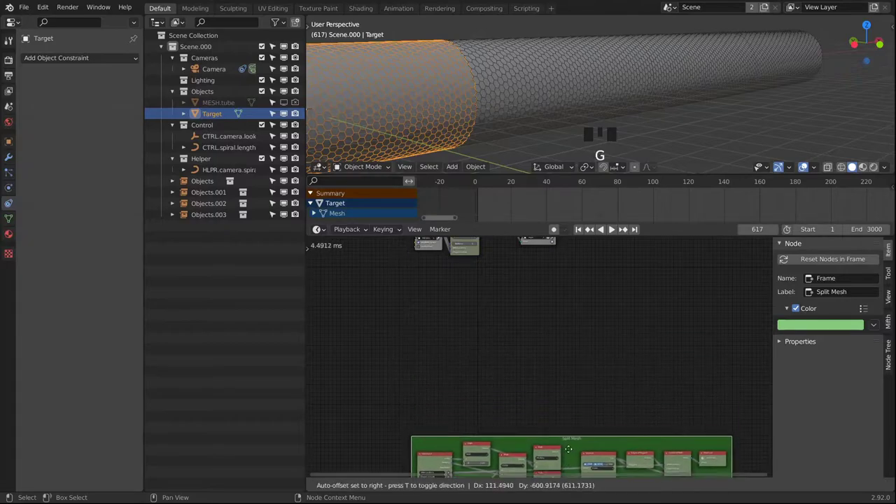
pyautogui.click(544, 468)
# Step: Add a Sound Spectrum node directly below the split.mesh Invoke Subprogram node
pyautogui.moveTo(499, 287); pyautogui.dragTo(493, 337, button='middle')
pyautogui.scroll(6, 493, 337)
pyautogui.moveTo(504, 305); pyautogui.dragTo(558, 326, button='middle')
pyautogui.scroll(2, 532, 341)
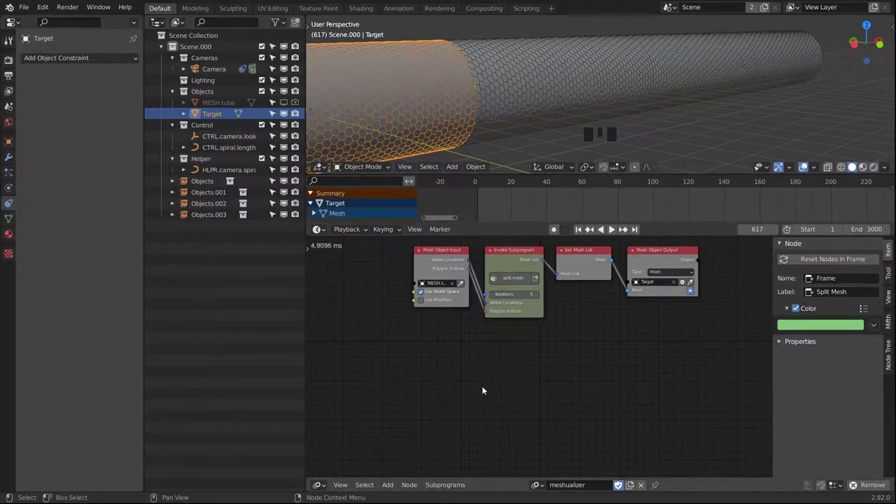
pyautogui.hotkey('shift', 'a')
pyautogui.moveTo(427, 275)
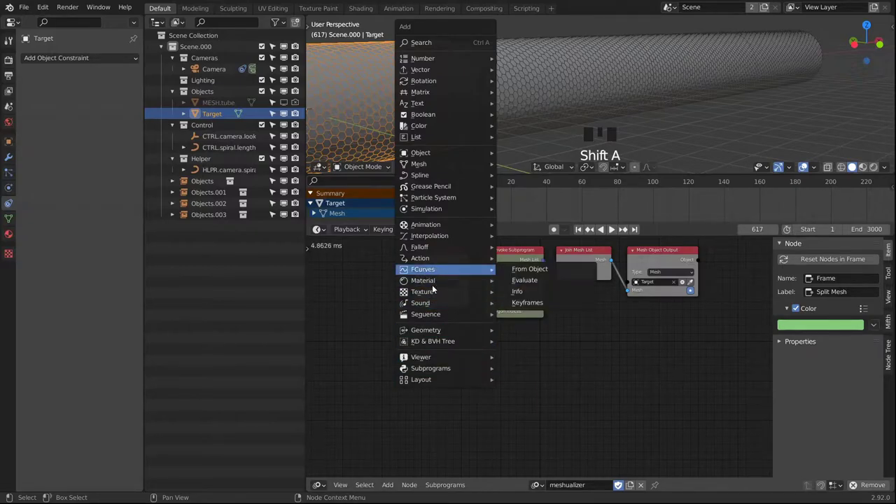
pyautogui.moveTo(424, 304)
pyautogui.click(535, 314)
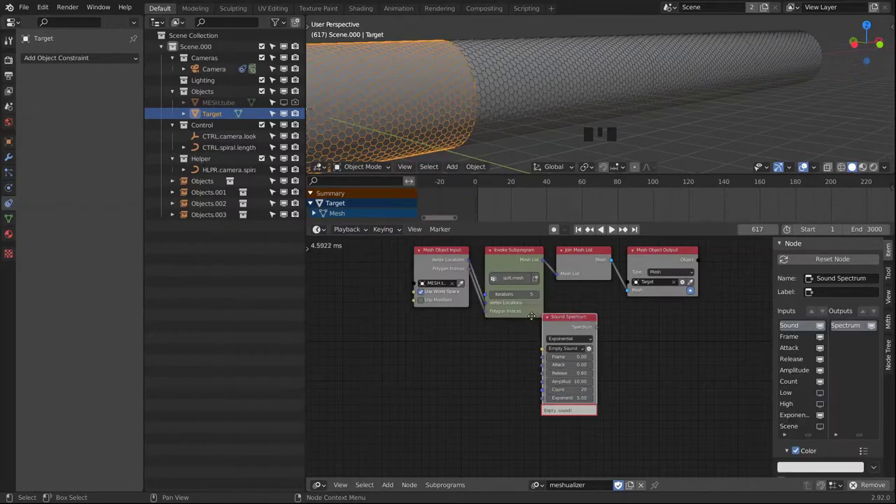
pyautogui.click(479, 327)
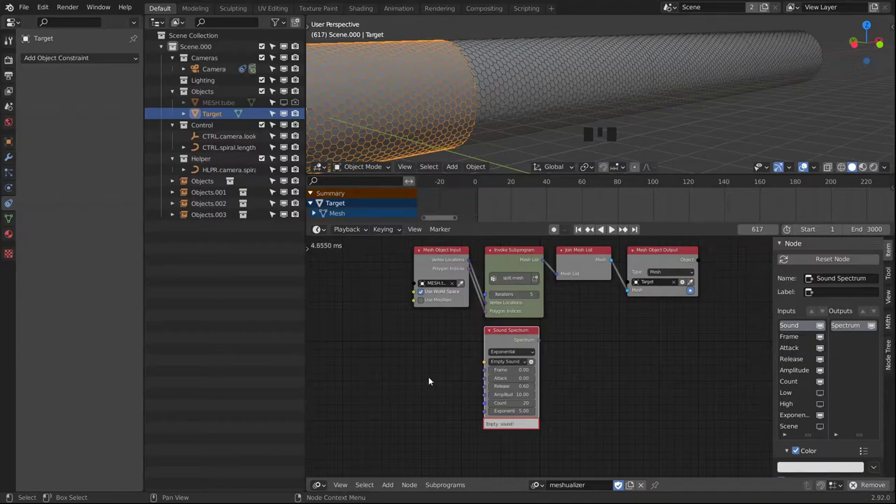
# Step: Add a Time Info node beside Sound Spectrum and connect its Frame output to Sound Spectrum's Frame input
pyautogui.hotkey('shift', 'a')
pyautogui.moveTo(390, 301)
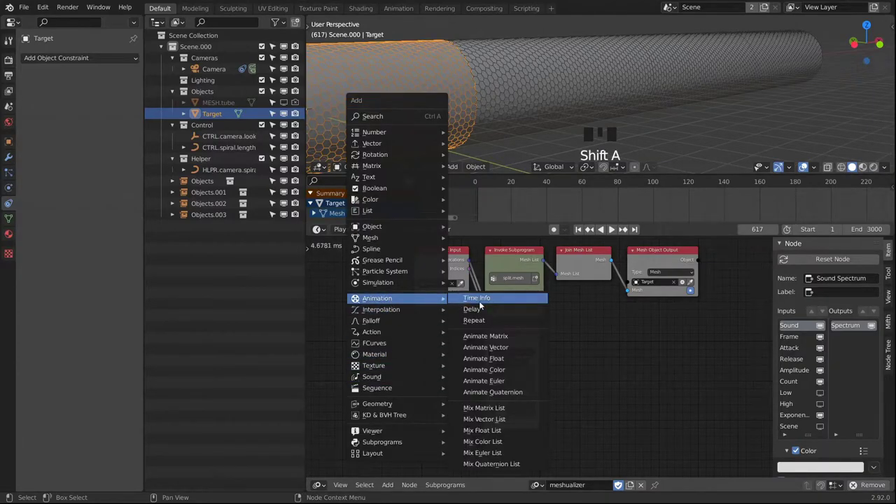
pyautogui.click(480, 301)
pyautogui.click(443, 359)
pyautogui.moveTo(447, 362); pyautogui.dragTo(485, 369)
# Step: Set Sound Spectrum to 19. TOS.wav with Count 5, and link its Spectrum to split.mesh's Iterations through Get Length
pyautogui.scroll(1, 565, 338)
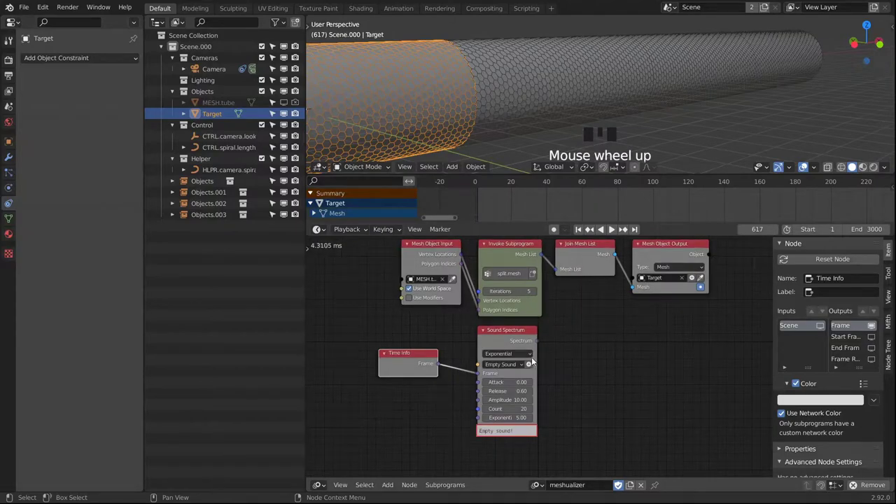
pyautogui.click(507, 409)
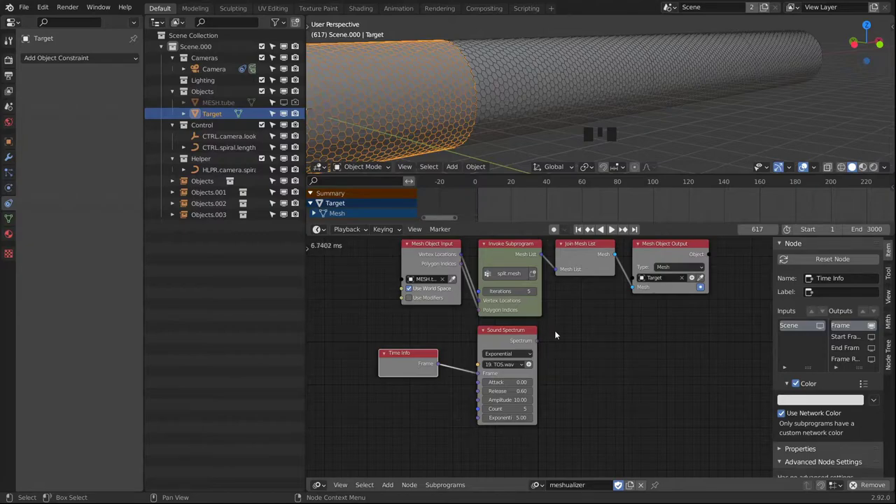
pyautogui.moveTo(537, 341); pyautogui.dragTo(484, 293)
# Step: Arrange the collapsed Get Length, Sound Spectrum and Time Info nodes compactly beneath the main row
pyautogui.moveTo(505, 338); pyautogui.dragTo(504, 351)
pyautogui.moveTo(510, 291); pyautogui.dragTo(513, 332)
pyautogui.moveTo(522, 344); pyautogui.dragTo(525, 345)
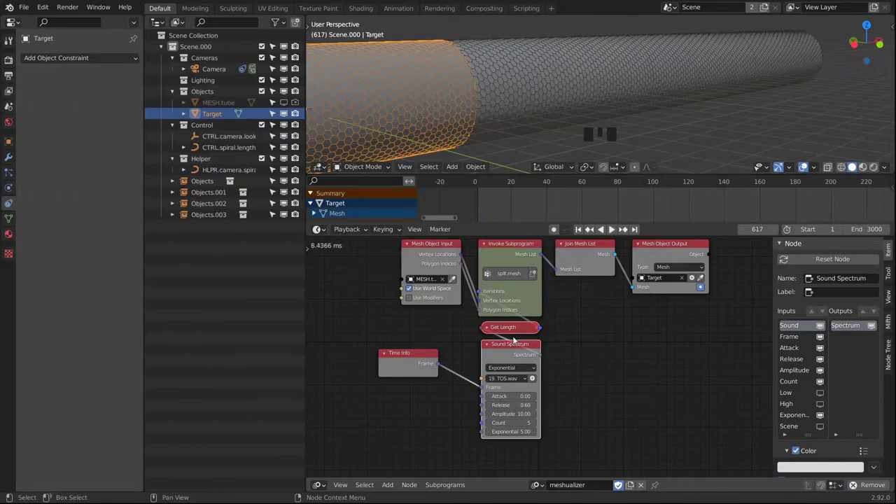
pyautogui.click(519, 355)
pyautogui.moveTo(434, 365); pyautogui.dragTo(457, 356)
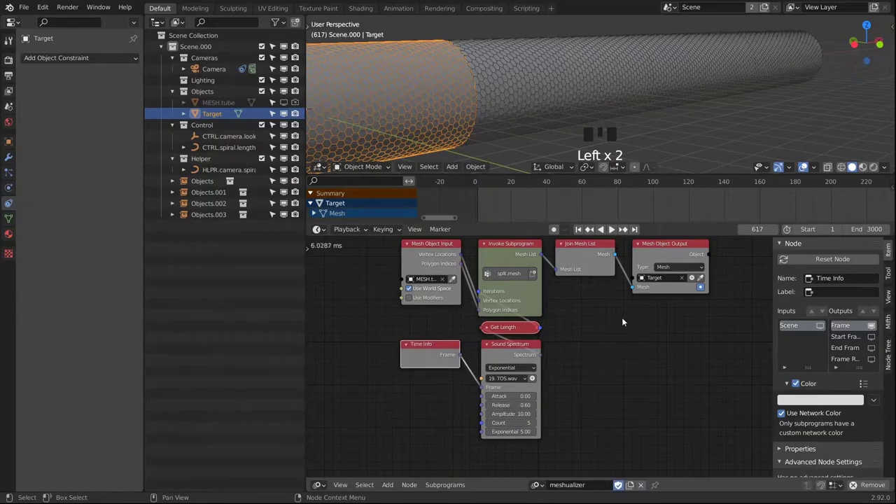
# Step: Box-select Join Mesh List and Mesh Object Output and shift them away from split.mesh to open a gap
pyautogui.moveTo(585, 271); pyautogui.dragTo(526, 309, button='middle')
pyautogui.moveTo(516, 266); pyautogui.dragTo(620, 323)
pyautogui.moveTo(525, 290); pyautogui.dragTo(602, 291)
# Step: Add a Loop subprogram input below the Time Info and Sound Spectrum nodes and name it offset.polygons
pyautogui.click(445, 484)
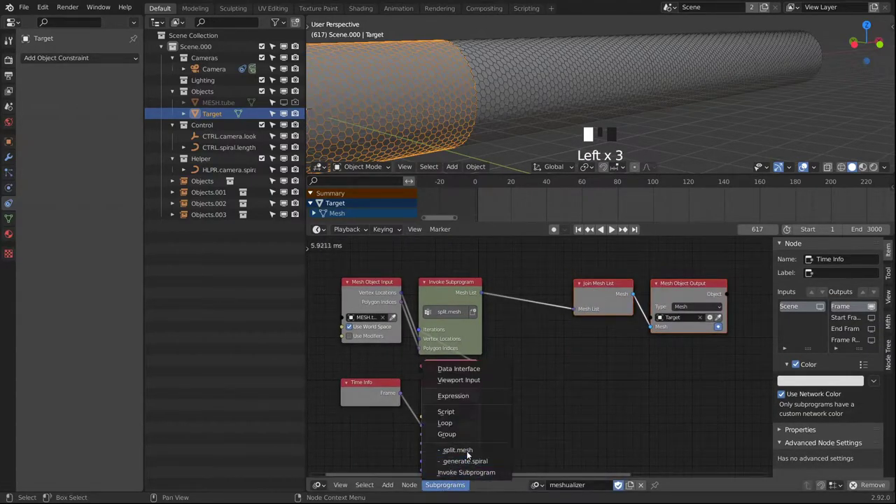
pyautogui.click(445, 423)
pyautogui.click(565, 396)
pyautogui.moveTo(565, 395); pyautogui.dragTo(581, 286, button='middle')
pyautogui.moveTo(598, 315); pyautogui.dragTo(418, 409)
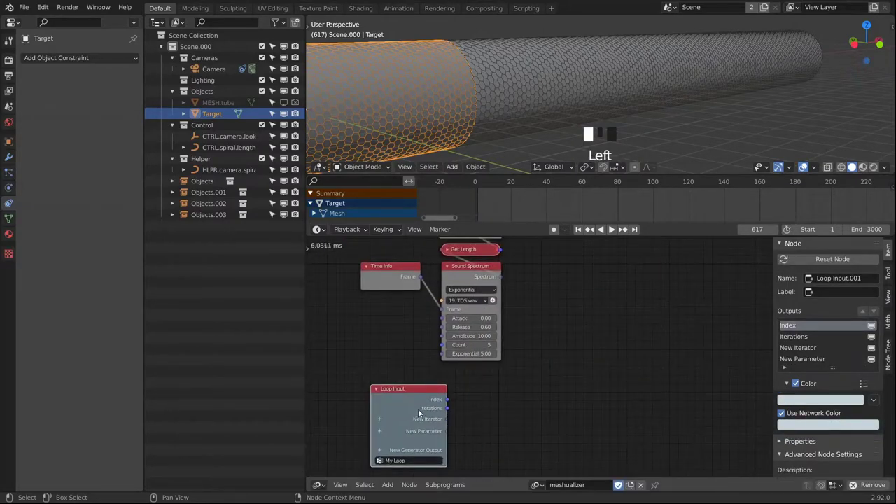
pyautogui.click(418, 461)
pyautogui.write('o')
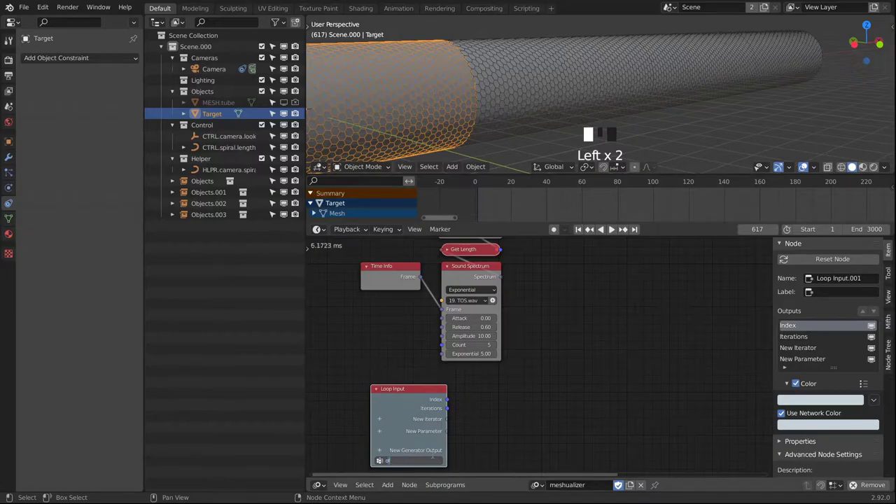
pyautogui.write('fset.polygons')
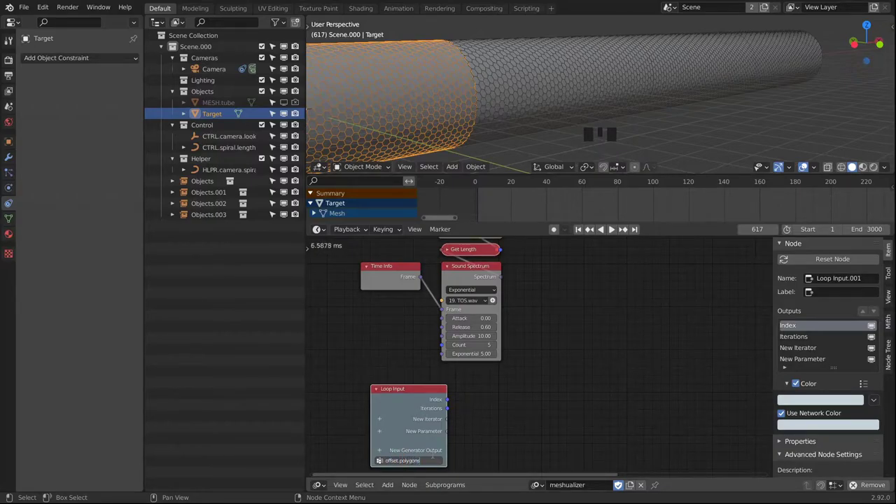
pyautogui.press('Return')
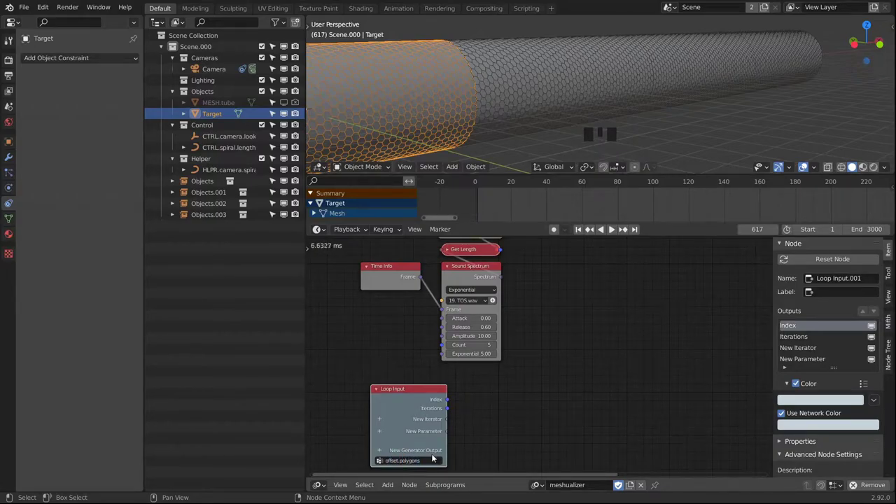
# Step: Add an invoke node for the offset.polygons subprogram beneath the gap before Join Mesh List
pyautogui.moveTo(552, 279); pyautogui.dragTo(538, 375, button='middle')
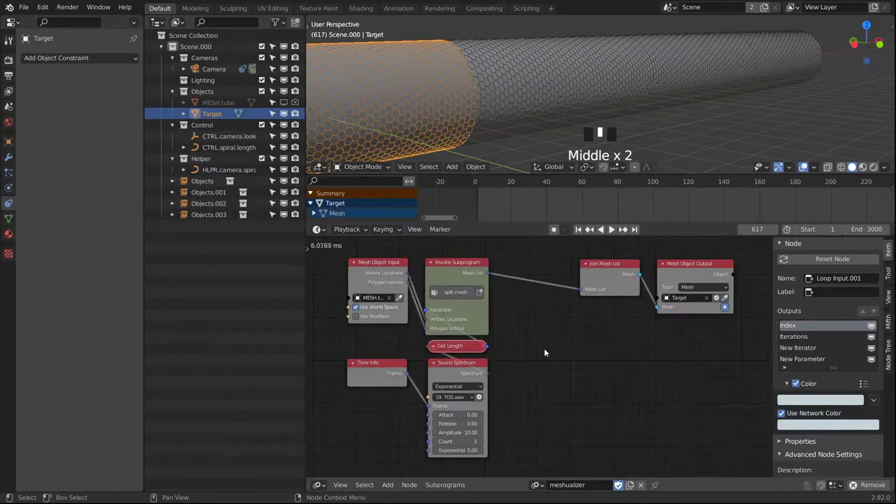
pyautogui.click(448, 485)
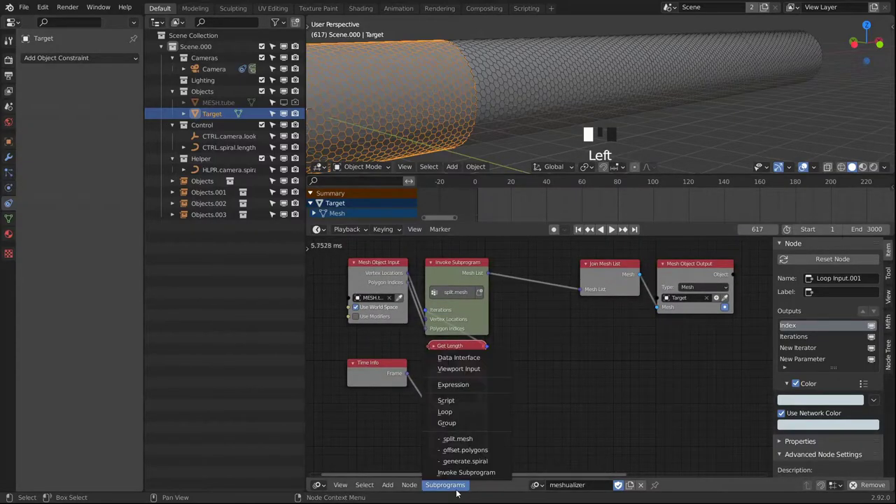
pyautogui.click(465, 449)
pyautogui.click(553, 364)
# Step: Add a Mesh List iterator to the offset.polygons Loop Input
pyautogui.moveTo(522, 408); pyautogui.dragTo(548, 307, button='middle')
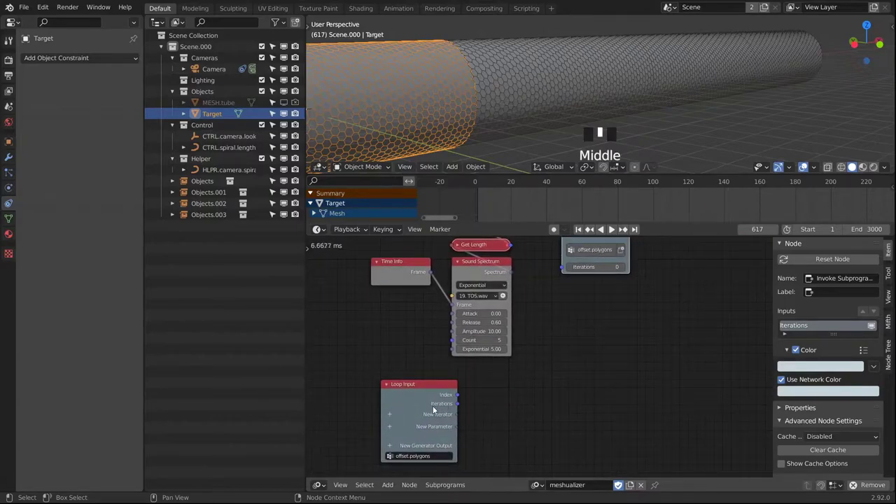
pyautogui.click(392, 417)
pyautogui.write('mesh')
pyautogui.press('Return')
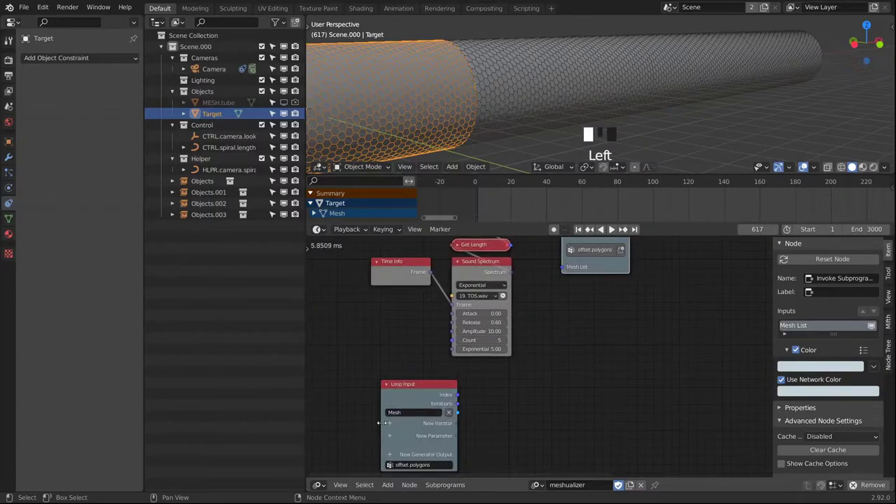
# Step: Add a Float List iterator to the offset.polygons Loop Input and rename it Spectrum
pyautogui.click(390, 423)
pyautogui.write('flo')
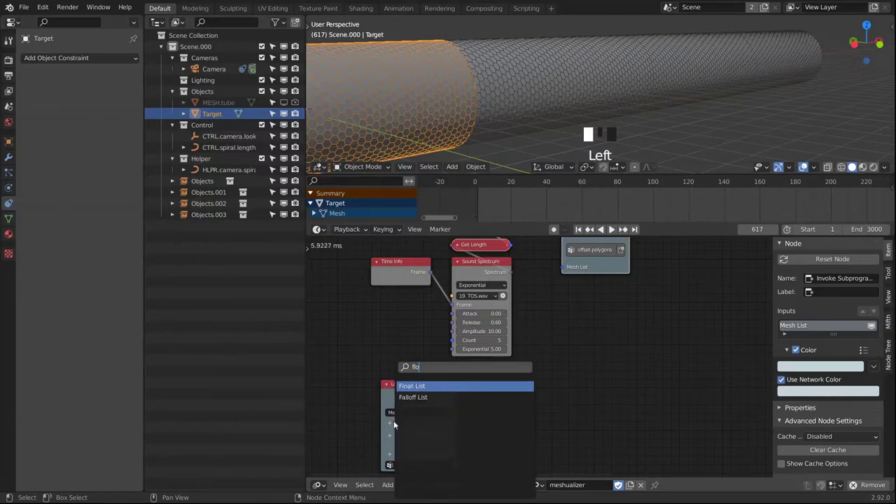
pyautogui.press('Return')
pyautogui.click(394, 421)
pyautogui.write('Sp')
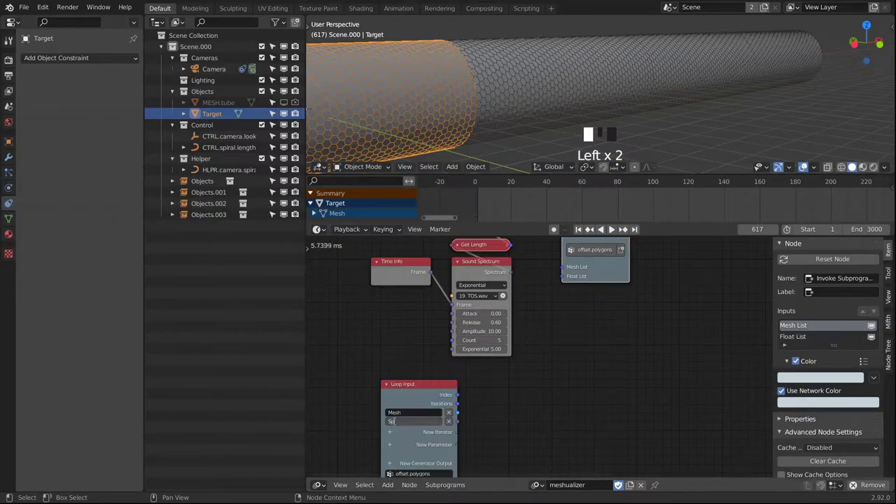
pyautogui.write('ectrum')
pyautogui.press('Return')
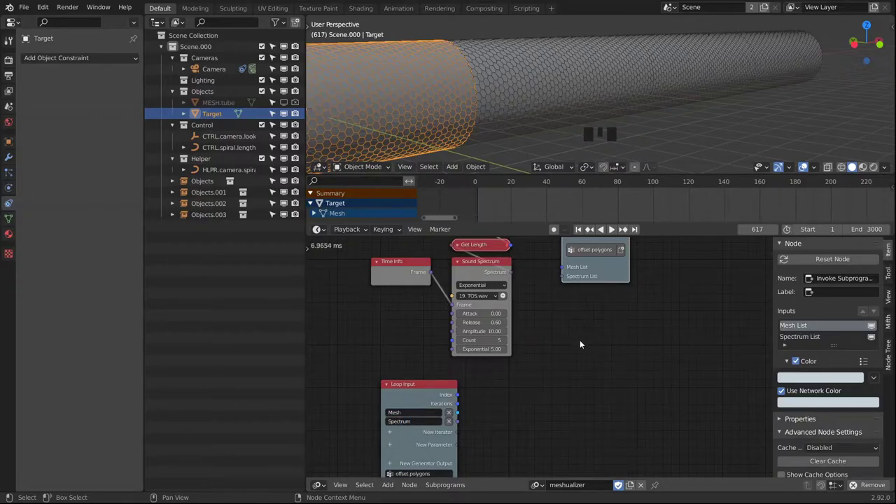
# Step: Connect Sound Spectrum's Spectrum and split.mesh's Mesh List to the matching inputs of the offset.polygons node
pyautogui.moveTo(580, 344); pyautogui.dragTo(537, 418, button='middle')
pyautogui.moveTo(480, 355); pyautogui.dragTo(530, 359)
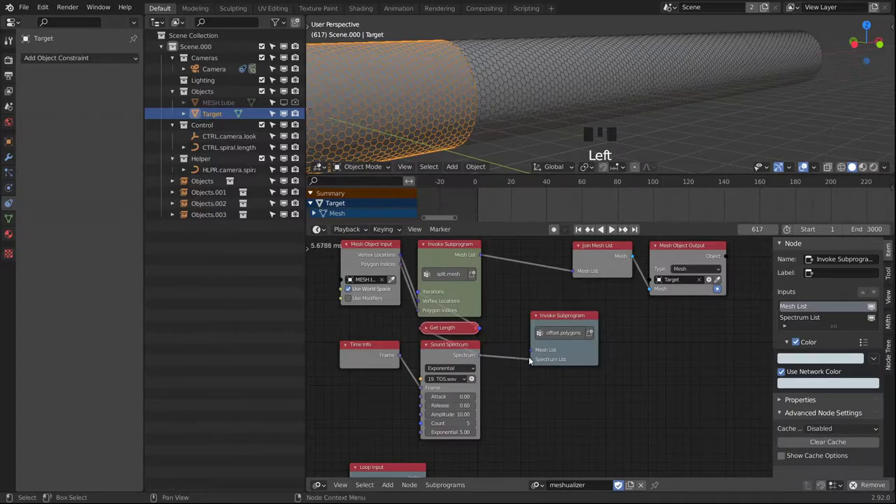
pyautogui.click(478, 255)
# Step: Add a Mesh generator output to the offset.polygons loop and connect the Loop Input's Mesh to it
pyautogui.moveTo(491, 417); pyautogui.dragTo(523, 318, button='middle')
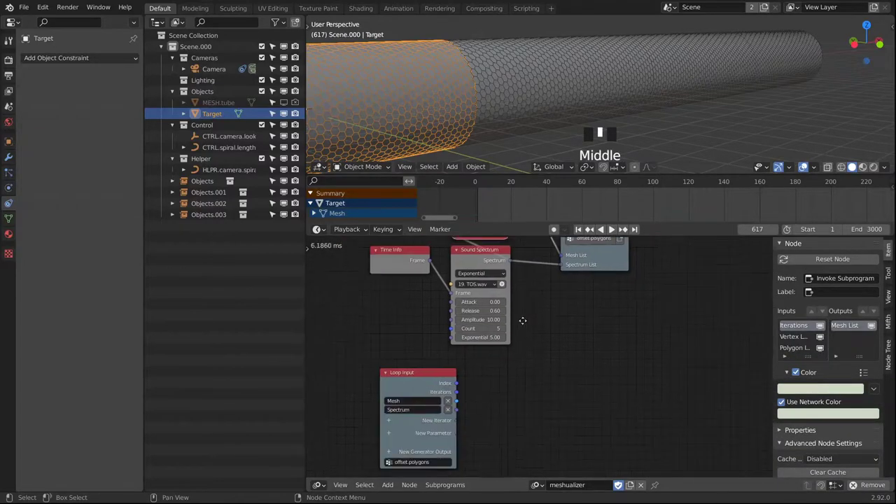
pyautogui.click(390, 459)
pyautogui.write('mesh')
pyautogui.press('Return')
pyautogui.click(636, 367)
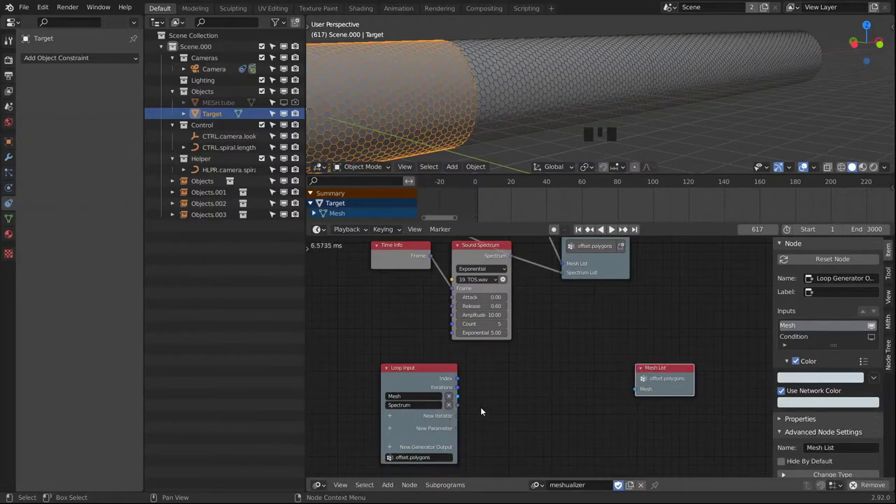
pyautogui.moveTo(456, 399); pyautogui.dragTo(636, 389)
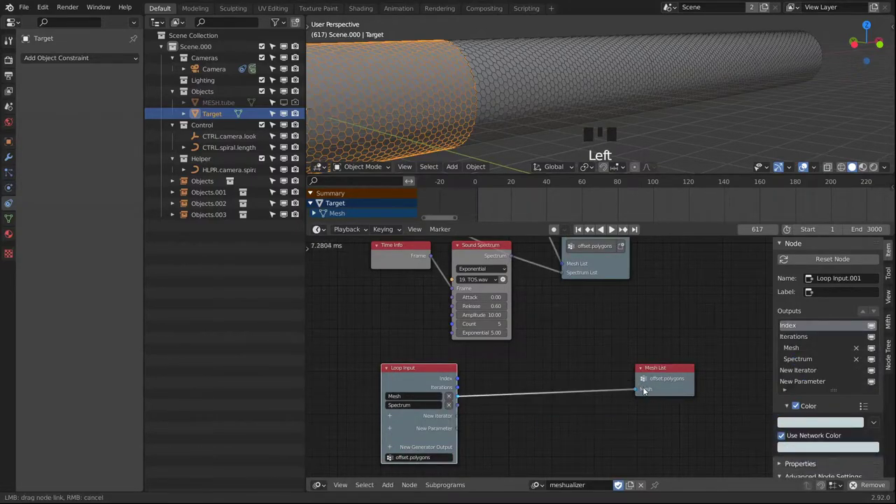
# Step: Connect offset.polygons' Mesh List output to Join Mesh List and line up these nodes with Mesh Object Output
pyautogui.moveTo(700, 304); pyautogui.dragTo(588, 369, button='middle')
pyautogui.click(564, 343)
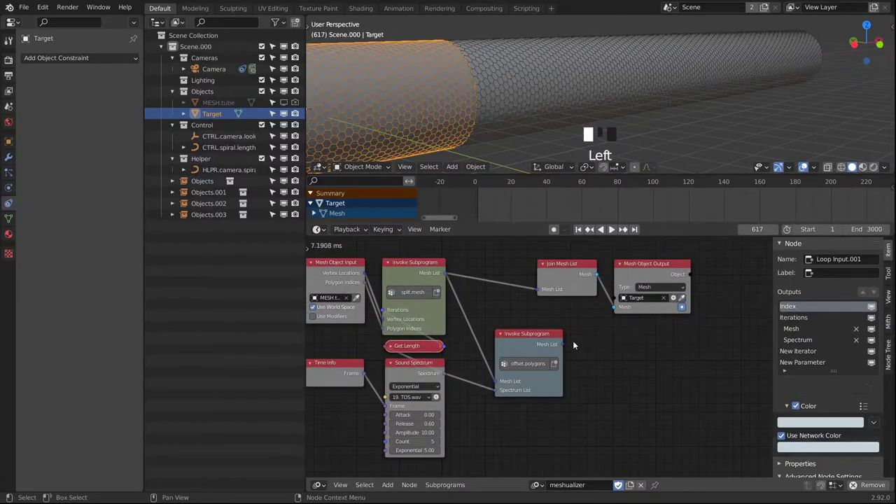
pyautogui.moveTo(527, 333); pyautogui.dragTo(492, 258)
pyautogui.click(591, 280)
pyautogui.moveTo(628, 282); pyautogui.dragTo(636, 281)
# Step: Insert an Offset Polygons node on the link between the offset.polygons Loop Input and its Mesh List output
pyautogui.moveTo(520, 371); pyautogui.dragTo(538, 406, button='middle')
pyautogui.moveTo(648, 415); pyautogui.dragTo(603, 351, button='middle')
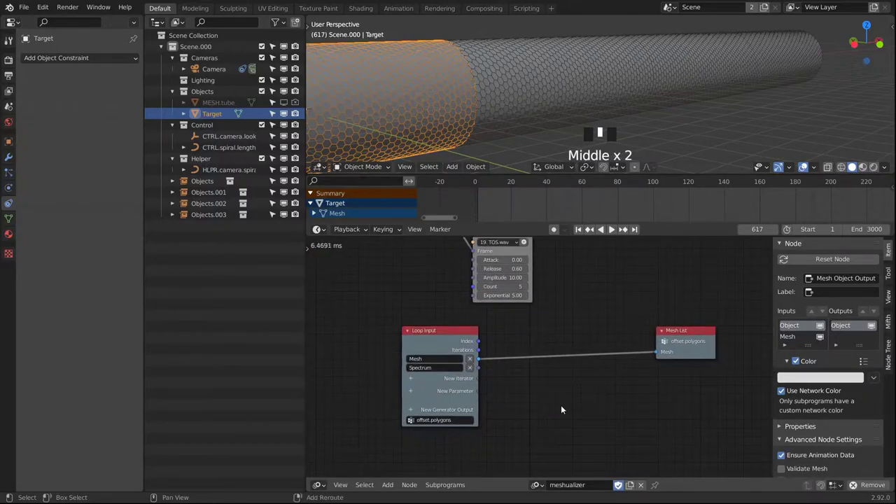
pyautogui.hotkey('shift', 'a')
pyautogui.moveTo(518, 276)
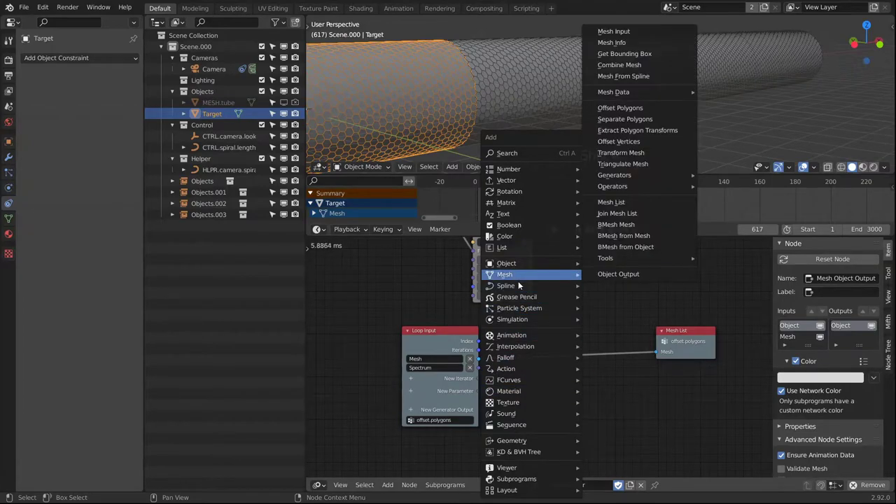
pyautogui.click(620, 107)
pyautogui.click(604, 357)
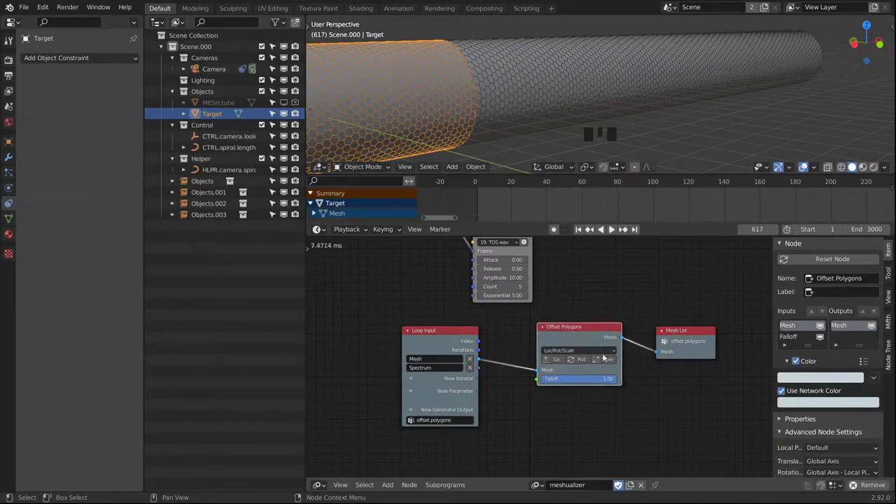
# Step: Enable the location offset on the Offset Polygons node
pyautogui.click(559, 358)
pyautogui.moveTo(650, 403); pyautogui.dragTo(636, 377, button='middle')
pyautogui.click(579, 303)
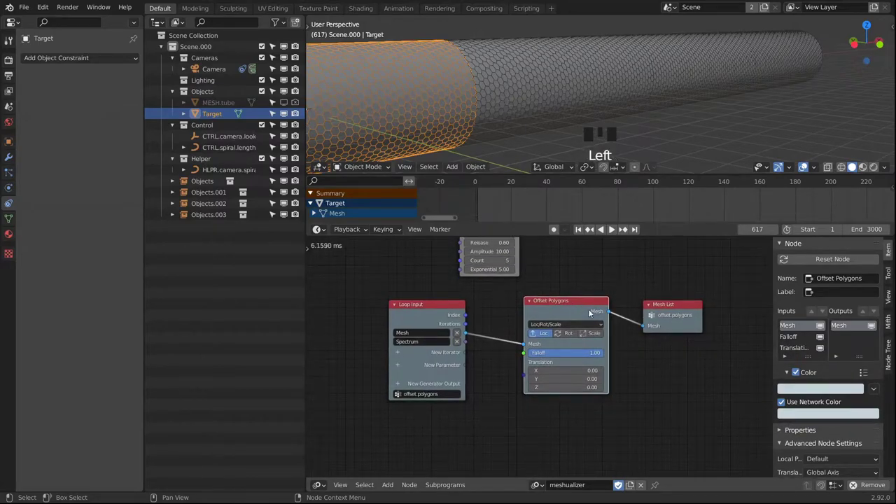
# Step: Set the Offset Polygons node's translation mode to Local Axis in its advanced settings
pyautogui.scroll(-2, 828, 454)
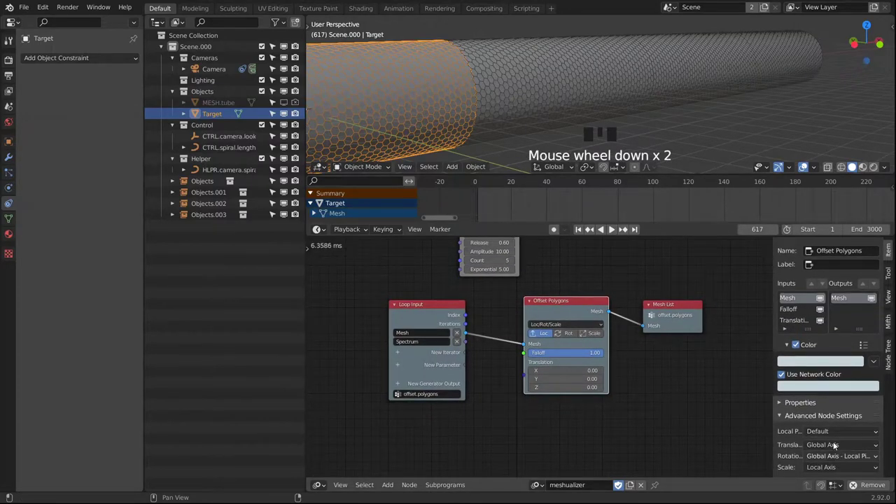
pyautogui.click(834, 446)
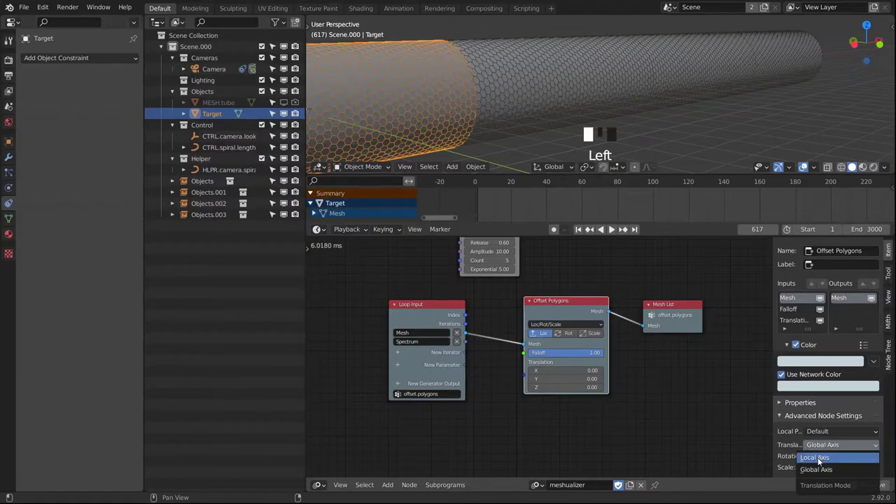
pyautogui.click(816, 457)
# Step: Insert a duplicate of Offset Polygons between the original and Mesh List, and make it offset only the scale
pyautogui.moveTo(688, 336); pyautogui.dragTo(767, 333)
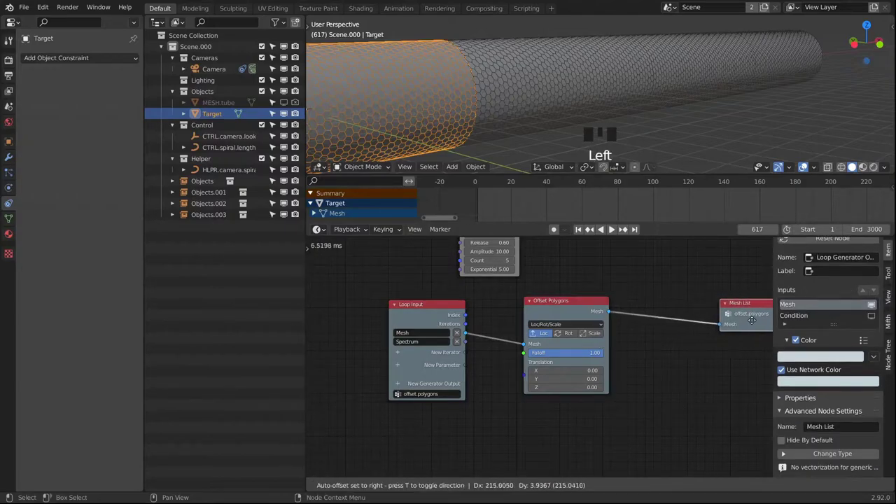
pyautogui.click(578, 310)
pyautogui.hotkey('shift', 'd')
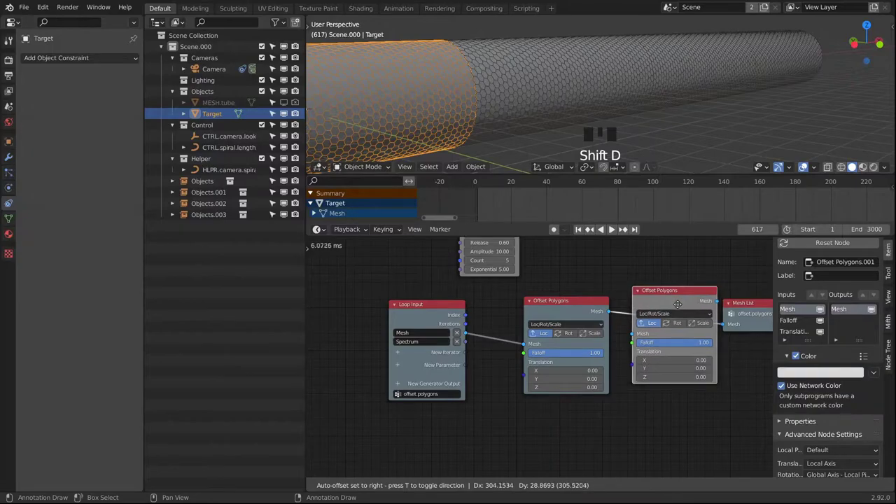
pyautogui.click(656, 341)
pyautogui.click(656, 340)
pyautogui.click(711, 333)
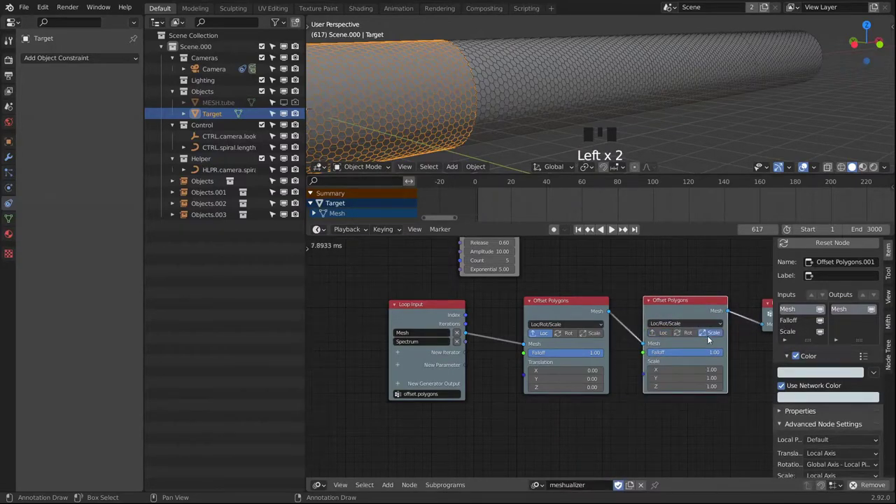
# Step: Set the second Offset Polygons node's X, Y and Z scale to 0 and its falloff to 0
pyautogui.moveTo(684, 387); pyautogui.dragTo(691, 372)
pyautogui.write('0')
pyautogui.press('Return')
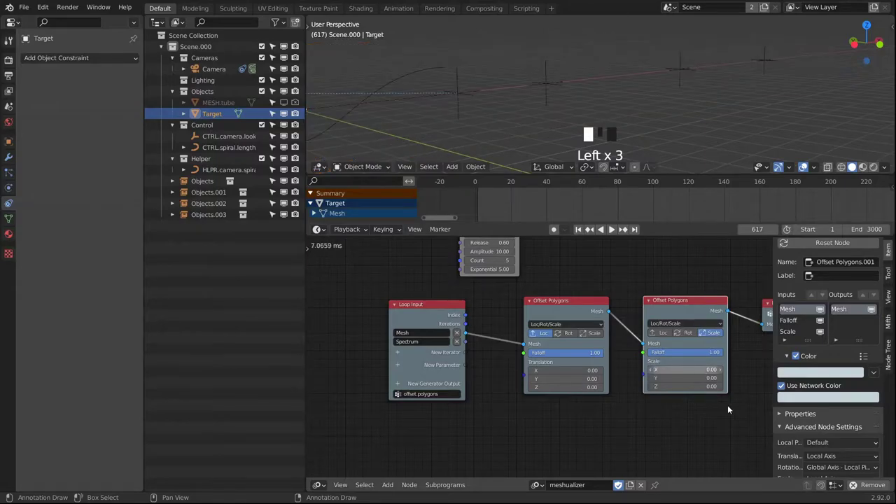
pyautogui.moveTo(701, 352); pyautogui.dragTo(648, 352)
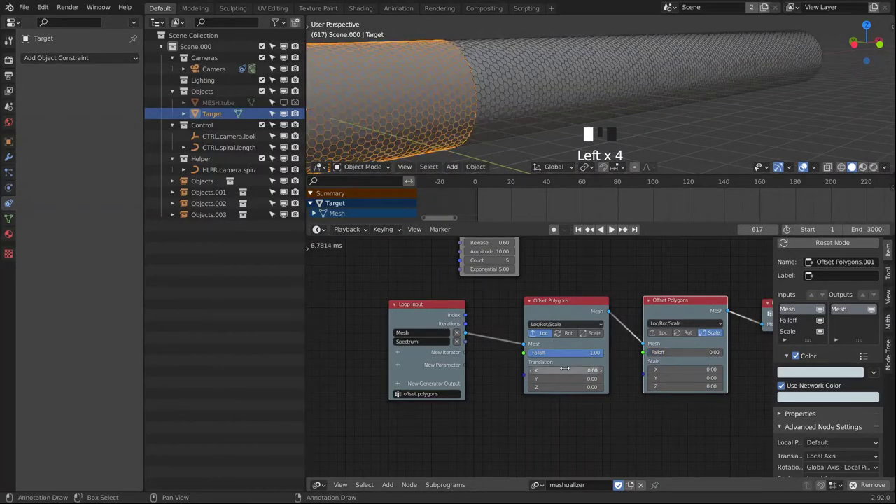
# Step: Move the Offset Polygons nodes away from the Loop Input to make room for more nodes between them
pyautogui.moveTo(600, 416); pyautogui.dragTo(586, 389, button='middle')
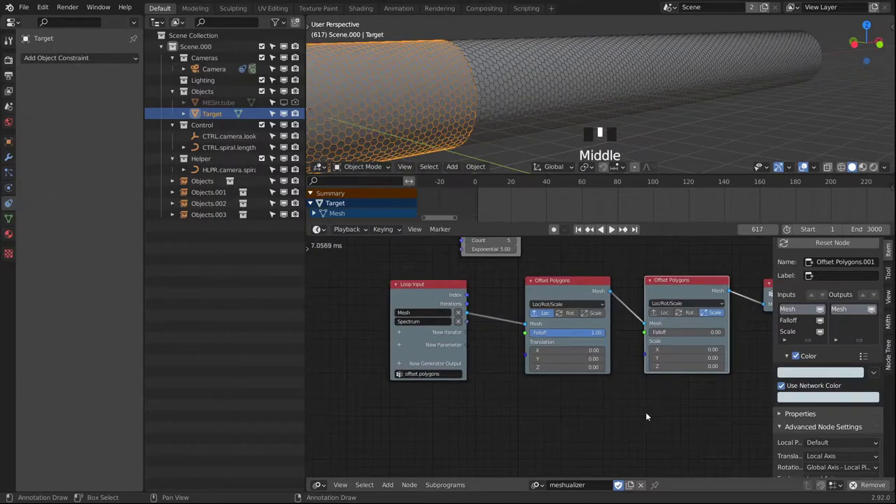
pyautogui.moveTo(655, 416); pyautogui.dragTo(580, 416, button='middle')
pyautogui.moveTo(490, 256); pyautogui.dragTo(673, 396)
pyautogui.moveTo(490, 295); pyautogui.dragTo(663, 297)
# Step: Add a Map Range node beside the Loop Input and connect the loop's Spectrum to its Value
pyautogui.hotkey('shift', 'a')
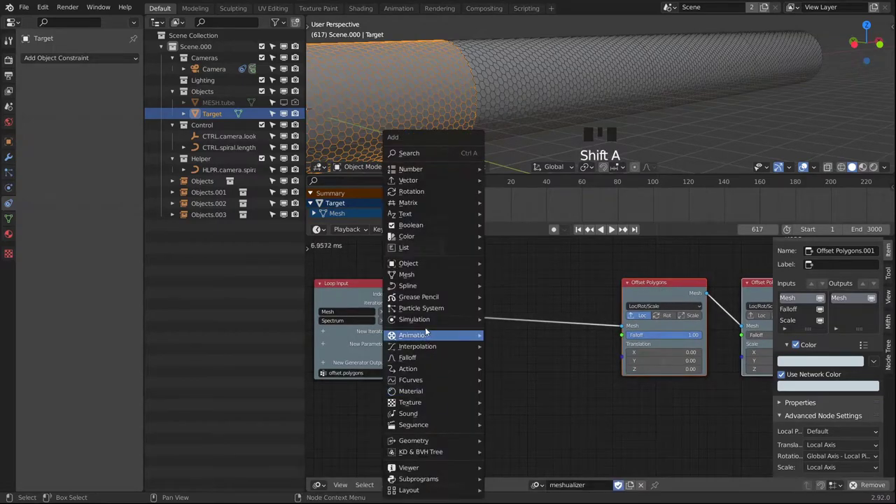
pyautogui.moveTo(431, 348)
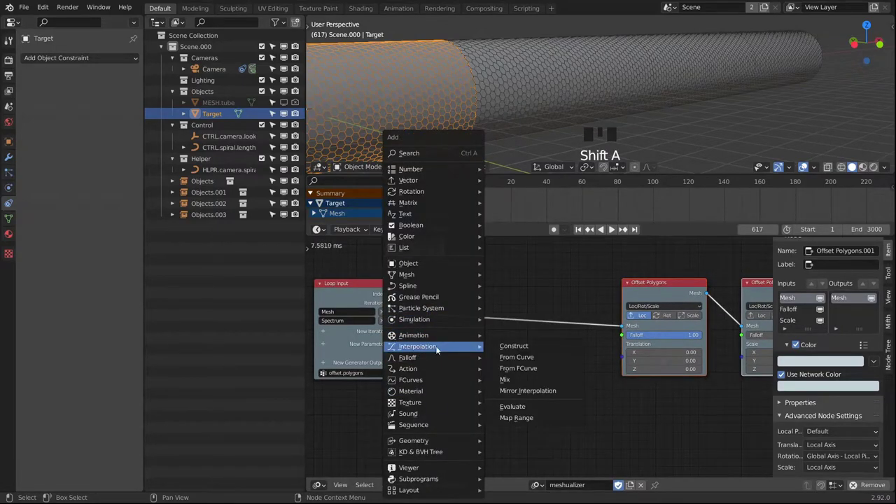
pyautogui.click(522, 418)
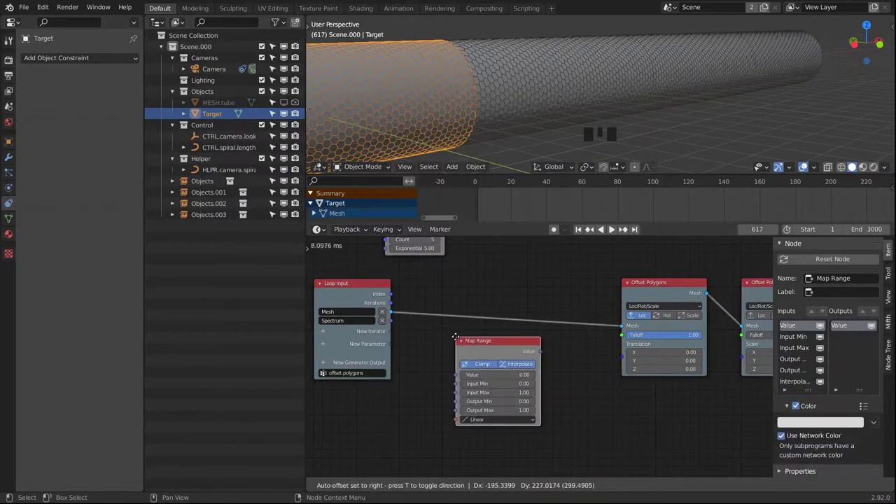
pyautogui.click(456, 338)
pyautogui.moveTo(391, 321); pyautogui.dragTo(451, 373)
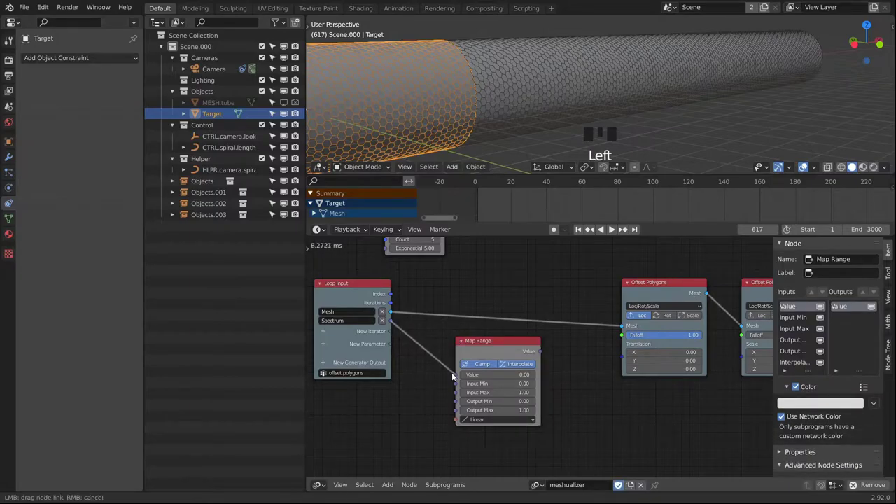
pyautogui.moveTo(488, 343); pyautogui.dragTo(455, 329)
# Step: Duplicate the Map Range node below the original and connect the Loop Input's Spectrum to the copy's Value
pyautogui.moveTo(525, 371); pyautogui.dragTo(514, 340, button='middle')
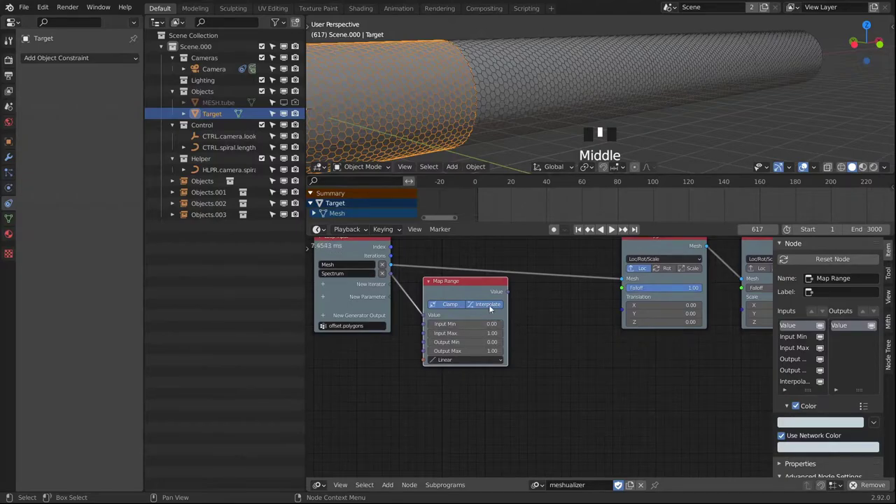
pyautogui.click(474, 290)
pyautogui.hotkey('shift', 'd')
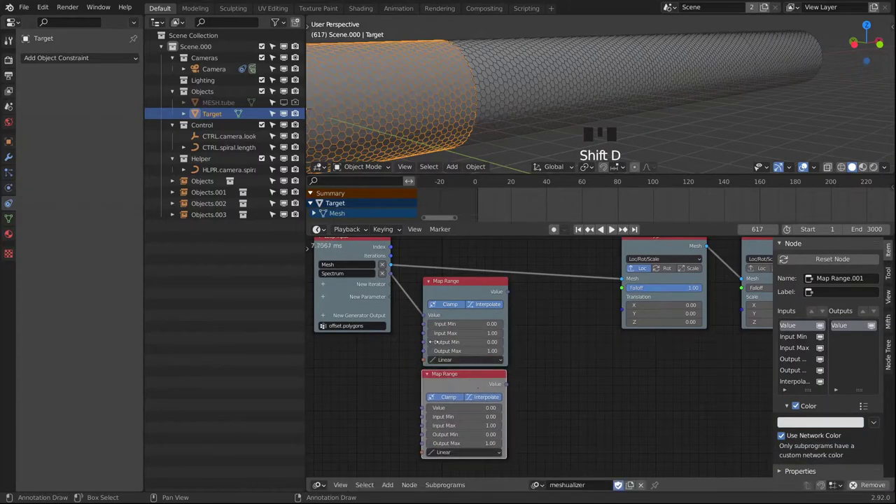
pyautogui.moveTo(389, 274); pyautogui.dragTo(422, 408)
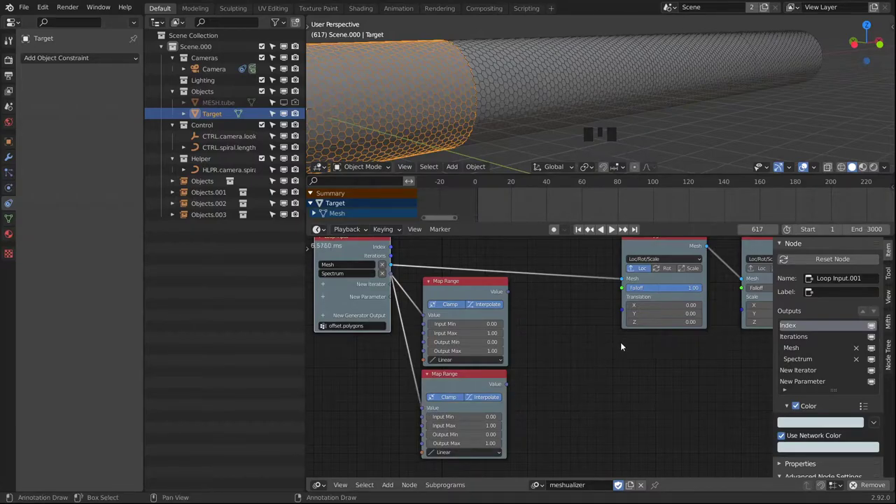
# Step: Add a Constant Falloff node and connect it to the Falloff of the scale Offset Polygons node
pyautogui.moveTo(628, 378); pyautogui.dragTo(561, 382, button='middle')
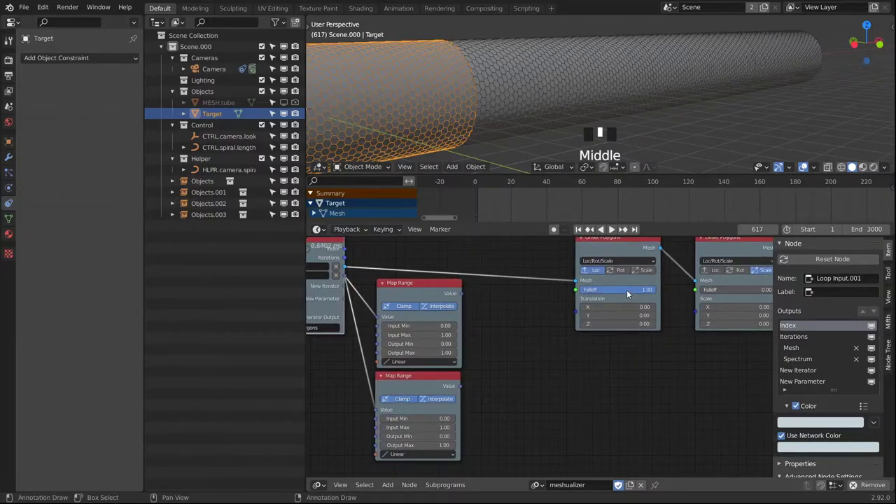
pyautogui.moveTo(614, 265); pyautogui.dragTo(608, 274, button='middle')
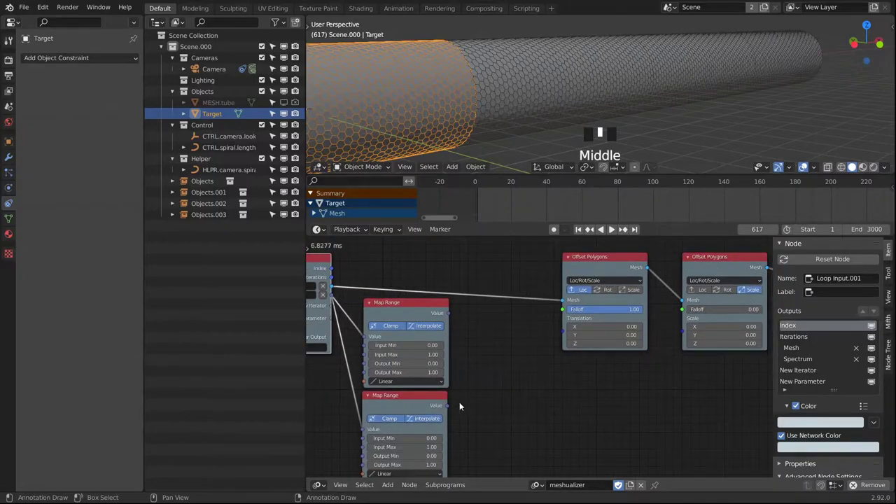
pyautogui.moveTo(491, 394); pyautogui.dragTo(491, 391, button='middle')
pyautogui.hotkey('shift', 'a')
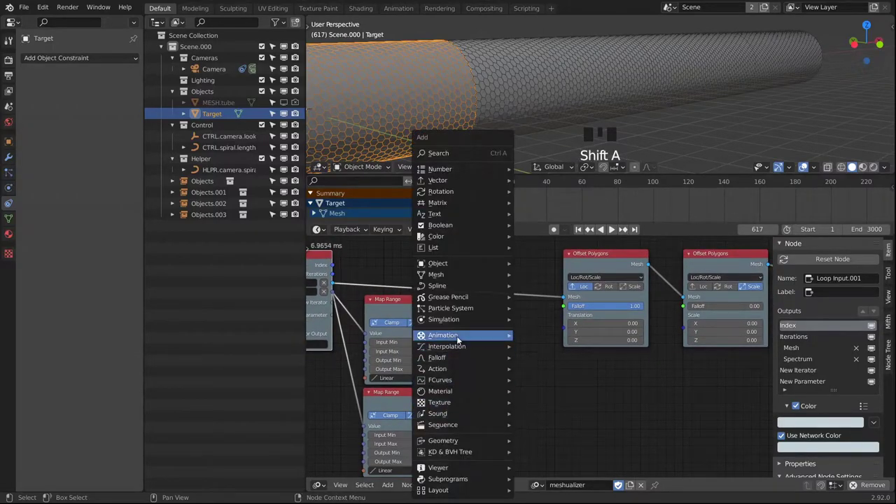
pyautogui.moveTo(449, 357)
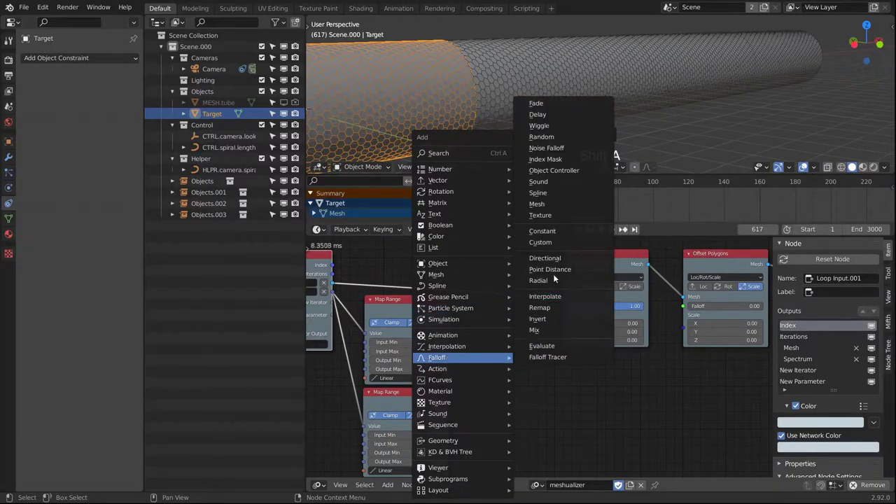
pyautogui.click(542, 231)
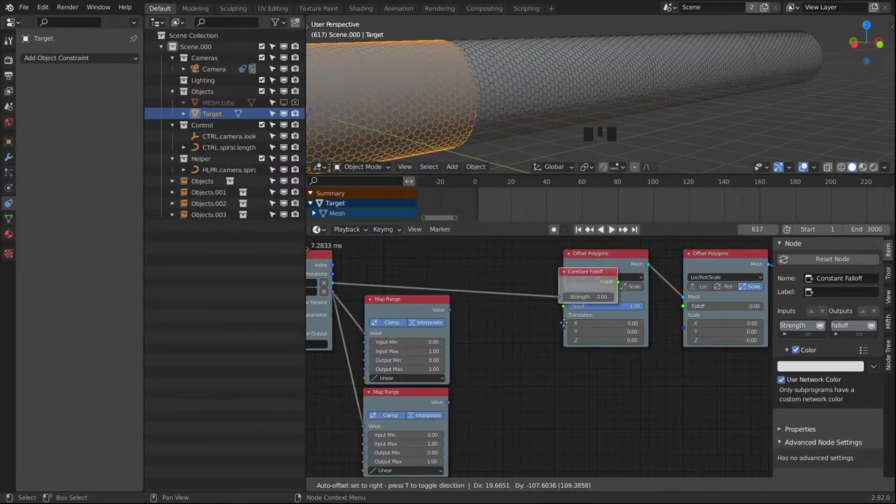
pyautogui.click(625, 414)
pyautogui.moveTo(620, 410); pyautogui.dragTo(683, 306)
# Step: Connect the lower Map Range's Value to the Constant Falloff's Strength and place the falloff under the first Offset Polygons
pyautogui.moveTo(457, 426); pyautogui.dragTo(464, 398, button='middle')
pyautogui.moveTo(458, 375); pyautogui.dragTo(633, 333)
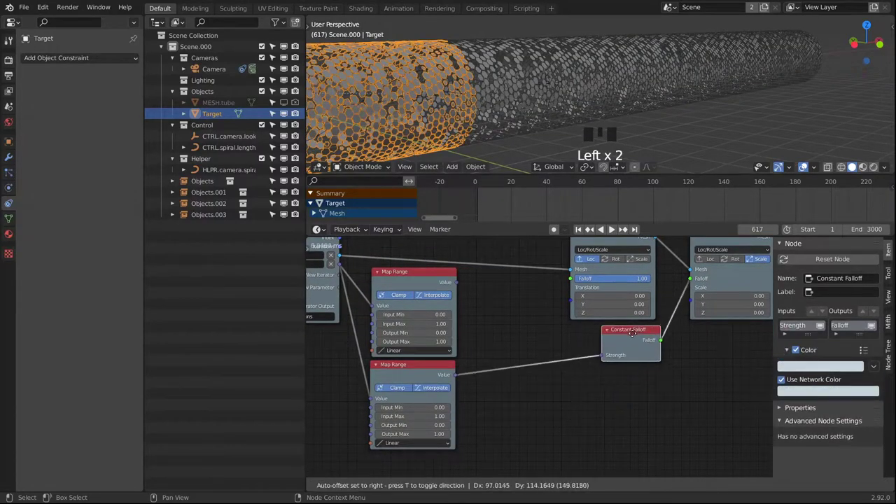
pyautogui.moveTo(633, 333); pyautogui.dragTo(623, 333)
# Step: Set the lower Map Range's Output Max to 0.2 and its Input Max to 10
pyautogui.click(413, 448)
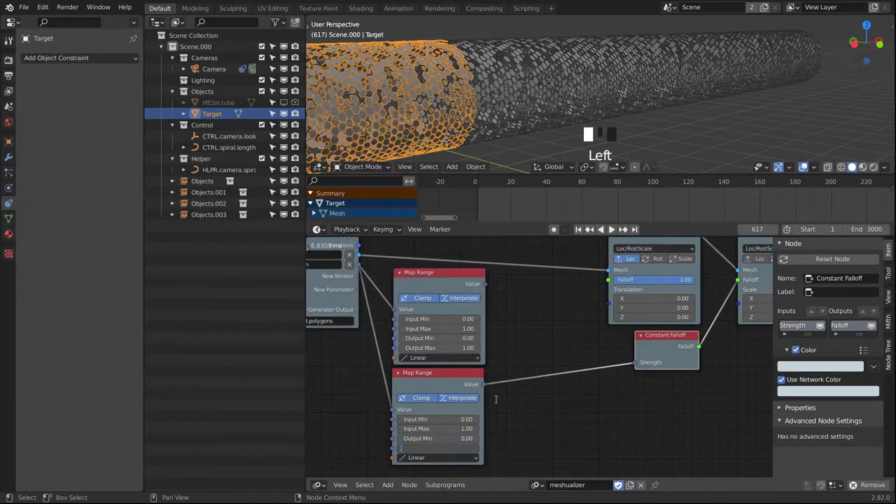
pyautogui.write('0.2')
pyautogui.press('Return')
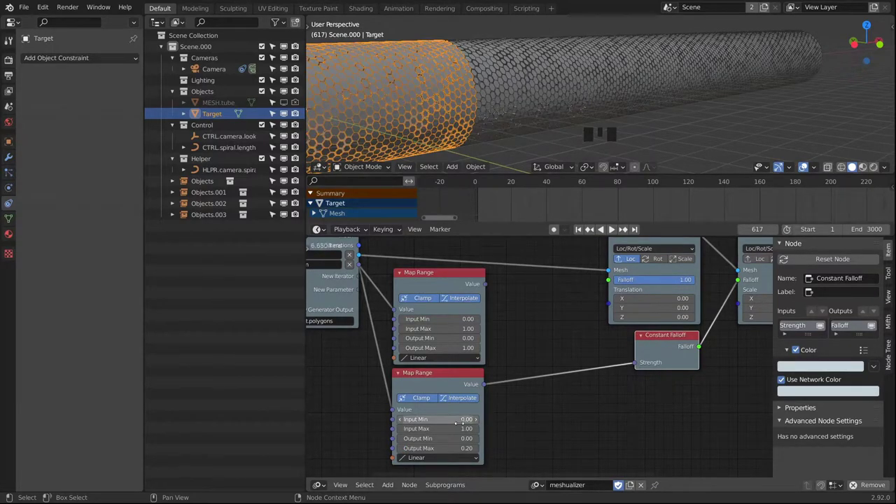
pyautogui.doubleClick(460, 428)
pyautogui.write('10')
pyautogui.press('Return')
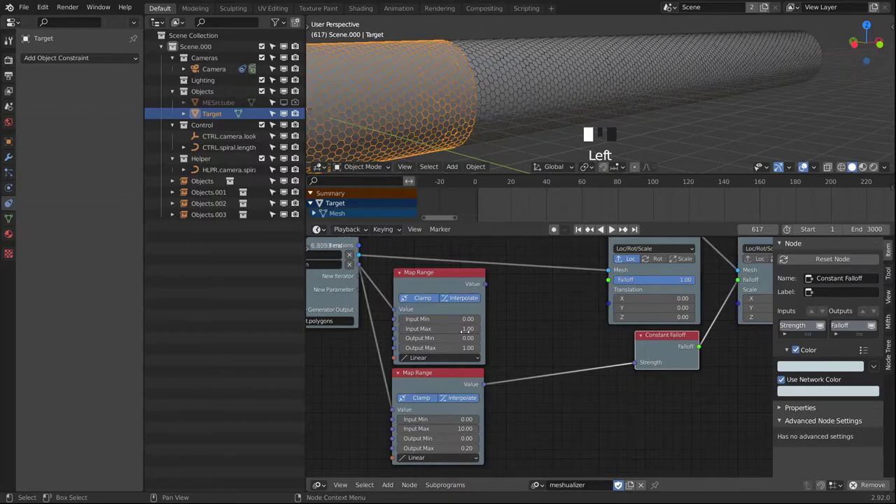
# Step: Add a Combine Vector node linking the upper Map Range's Value through Z to the first Offset Polygons' Translation
pyautogui.moveTo(528, 353)
pyautogui.mouseDown(button='middle')
pyautogui.moveTo(540, 368)
pyautogui.moveTo(536, 355)
pyautogui.mouseUp(button='middle')
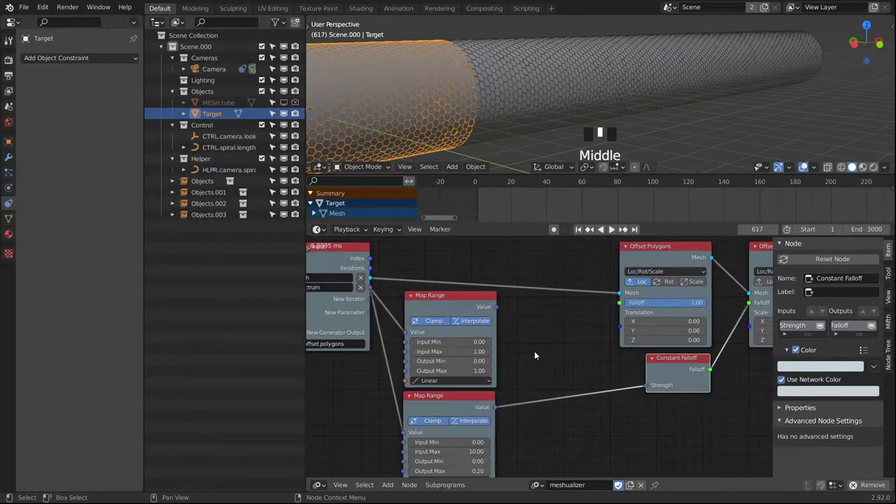
pyautogui.hotkey('shift', 'a')
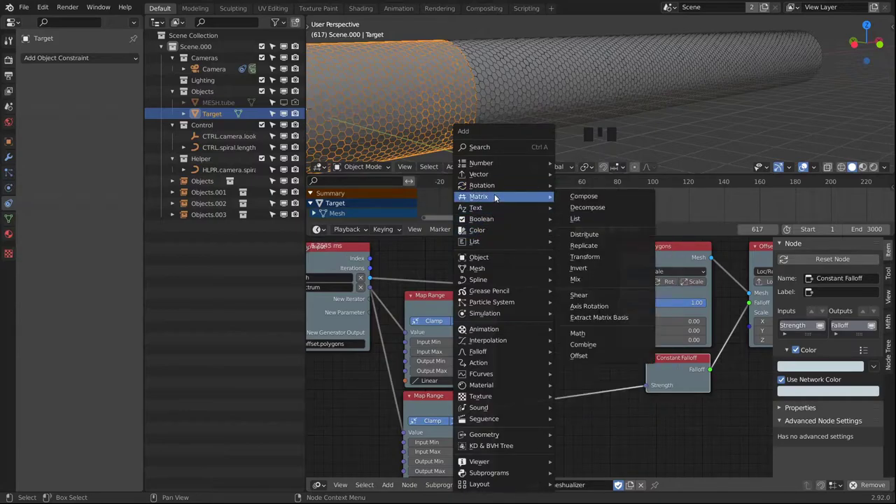
pyautogui.moveTo(490, 174)
pyautogui.click(590, 185)
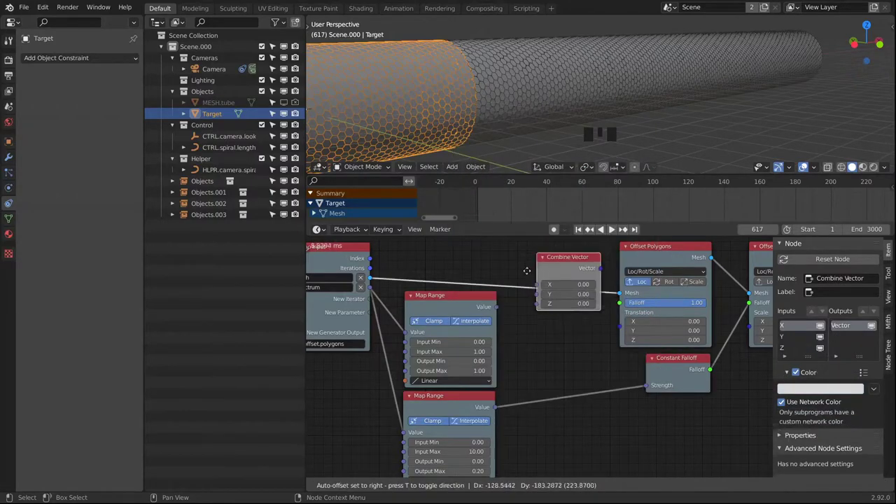
pyautogui.click(534, 309)
pyautogui.moveTo(495, 306); pyautogui.dragTo(533, 357)
pyautogui.moveTo(596, 323); pyautogui.dragTo(620, 327)
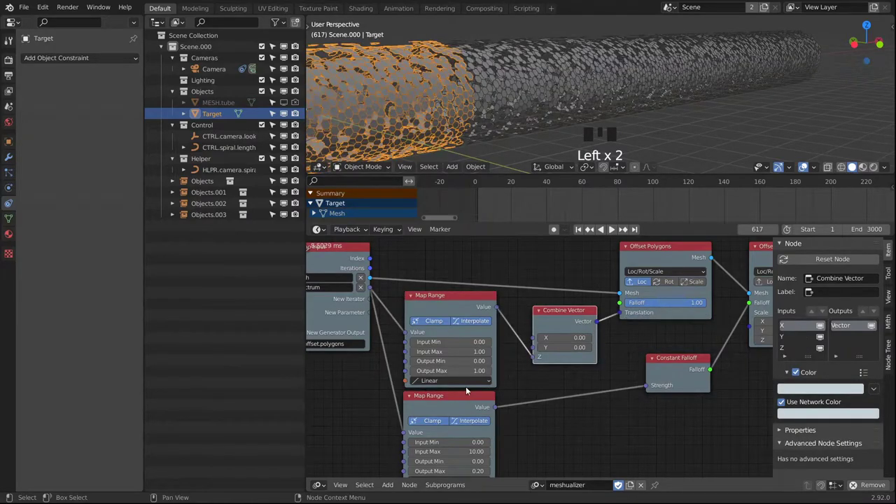
# Step: Set the upper Map Range's Input Max to 10
pyautogui.click(464, 352)
pyautogui.write('10')
pyautogui.press('Return')
# Step: Switch to the camera view and play the animation from near the start of the timeline
pyautogui.moveTo(515, 108); pyautogui.dragTo(526, 100, button='middle')
pyautogui.press('KP_0')
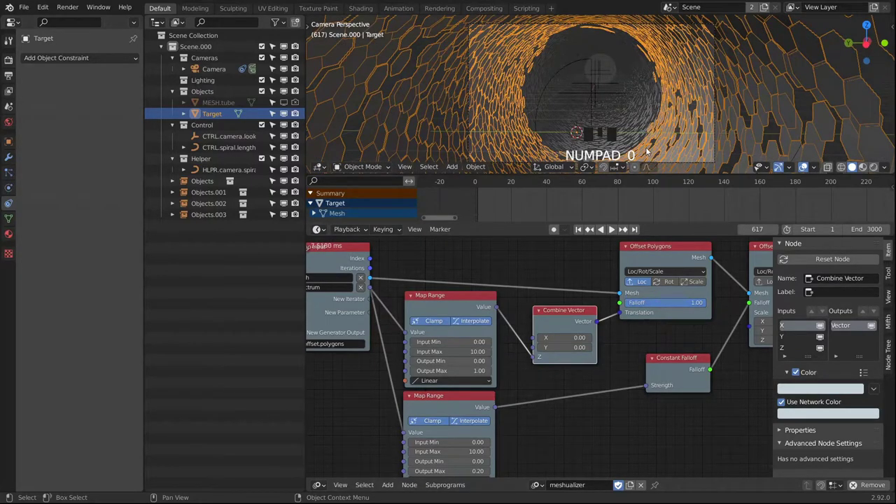
pyautogui.middleClick(611, 88)
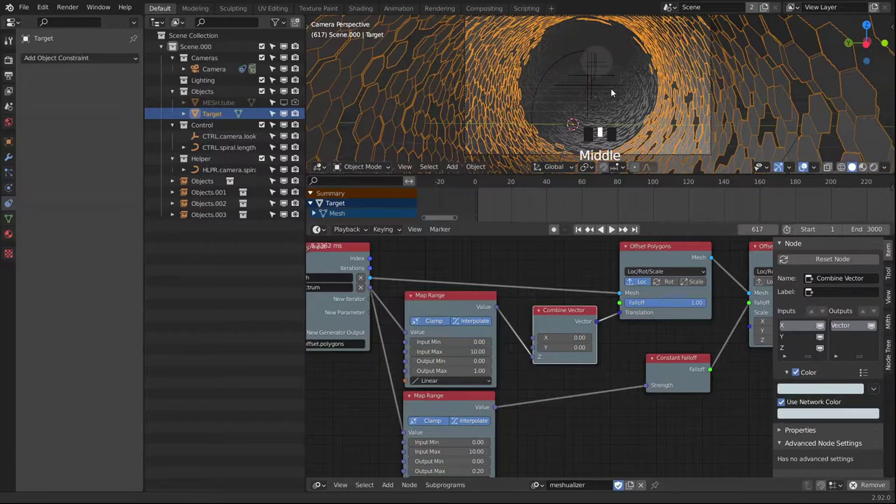
pyautogui.click(490, 181)
pyautogui.press('space')
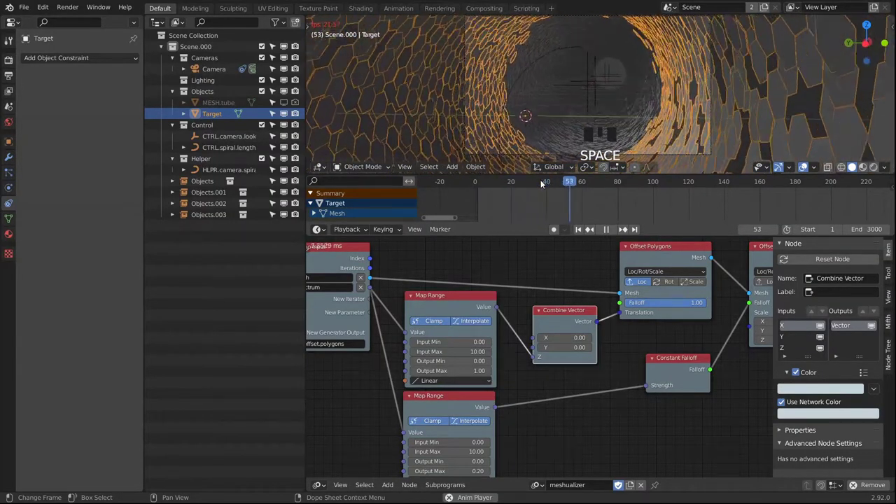
# Step: Change the timeline's playback sync mode, watch the tube animate, and stop playback
pyautogui.click(348, 229)
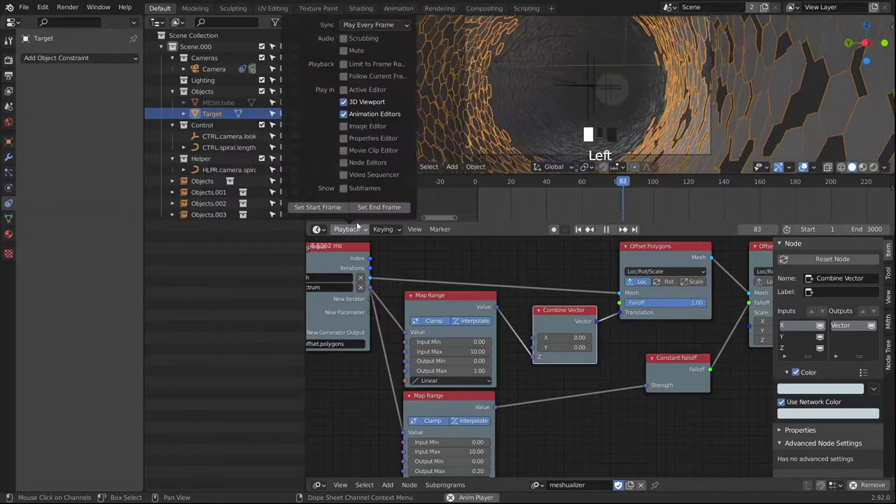
pyautogui.click(375, 25)
pyautogui.click(364, 49)
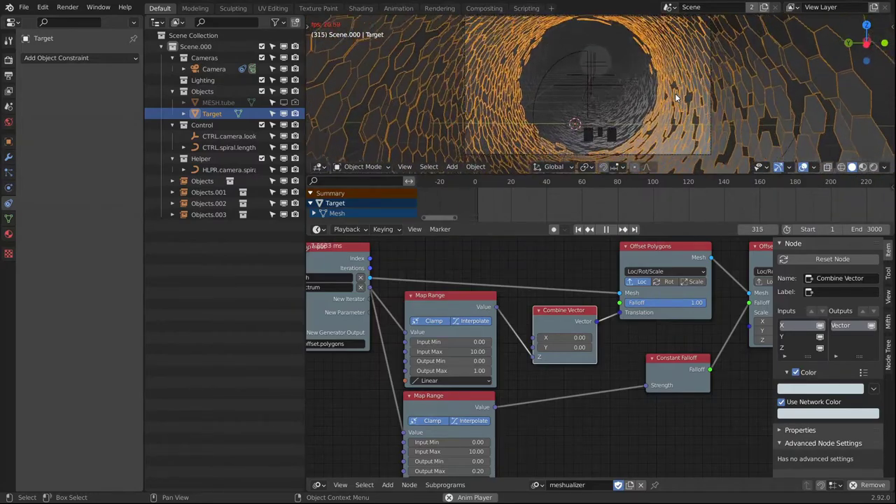
pyautogui.press('space')
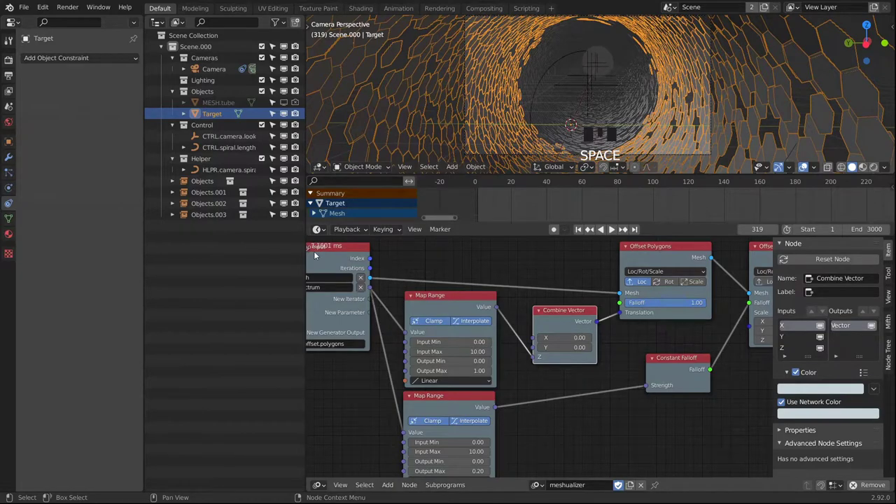
pyautogui.moveTo(534, 280); pyautogui.dragTo(512, 325, button='middle')
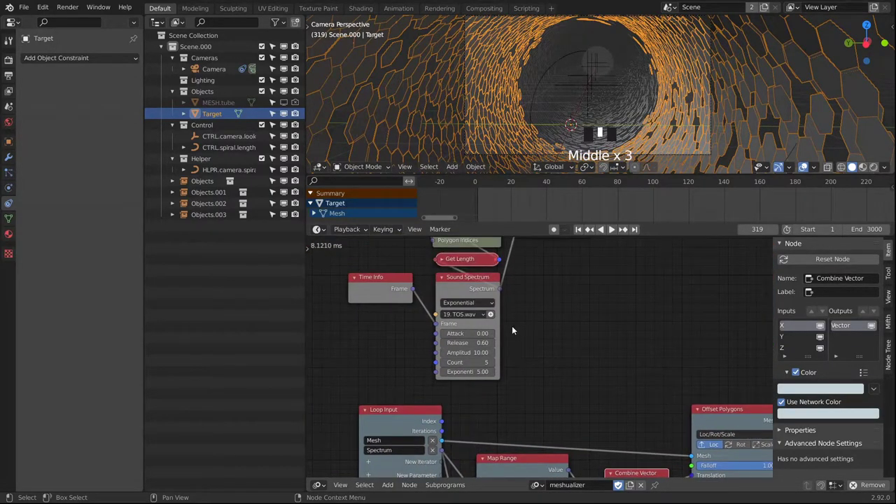
# Step: Set the Sound Spectrum node's Count to 10
pyautogui.scroll(2, 442, 390)
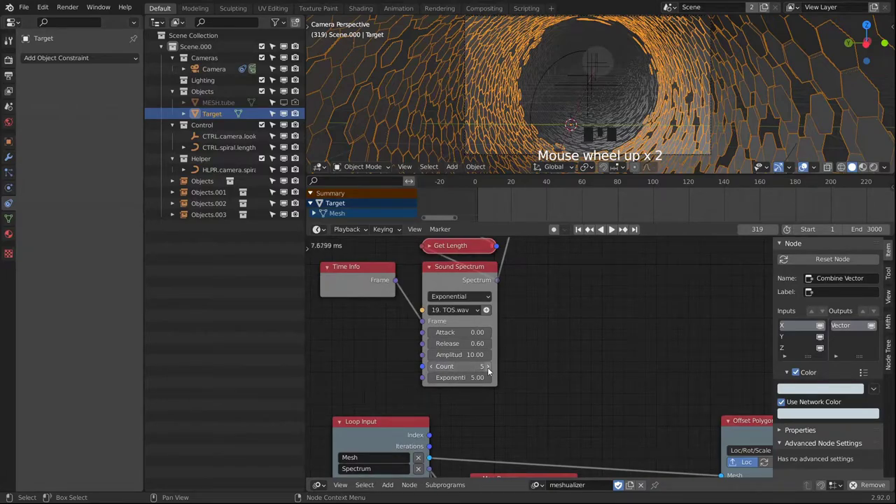
pyautogui.click(458, 366)
pyautogui.write('10')
pyautogui.press('Return')
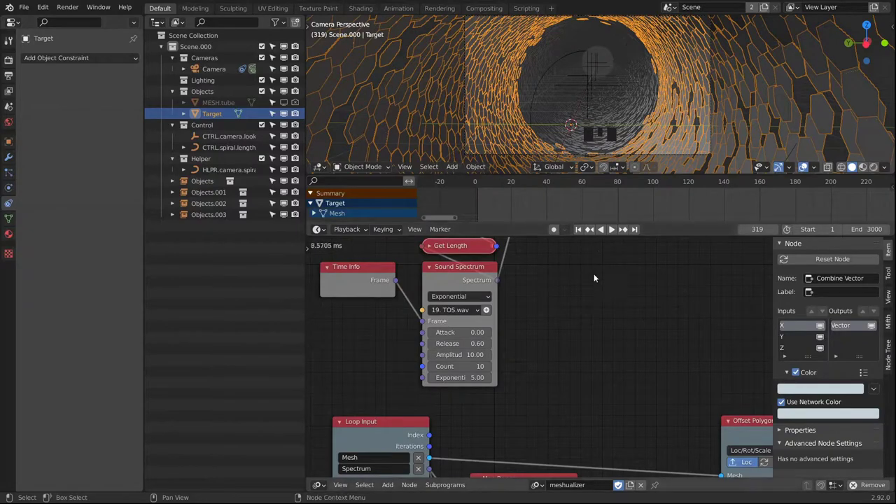
# Step: Make room before the offset.polygons Mesh List output and insert a duplicate of the scaling Offset Polygons node ahead of it
pyautogui.moveTo(569, 319); pyautogui.dragTo(527, 324, button='middle')
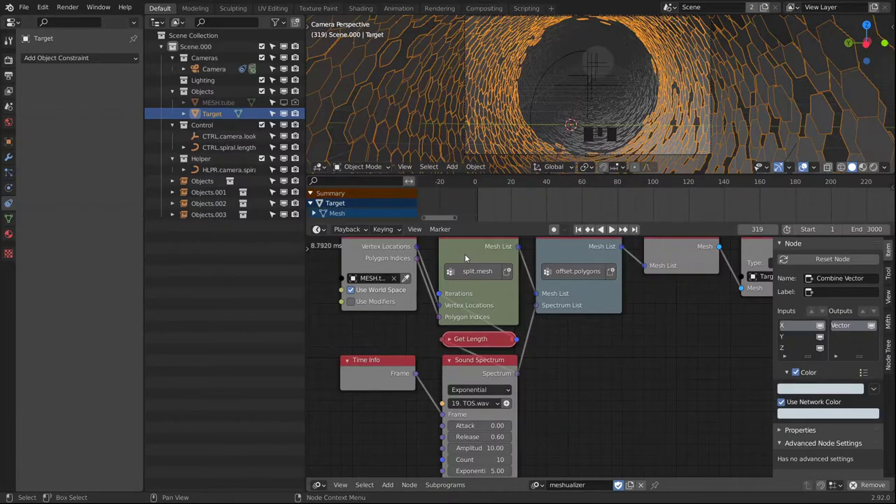
pyautogui.moveTo(620, 372); pyautogui.dragTo(570, 334, button='middle')
pyautogui.scroll(-5, 560, 336)
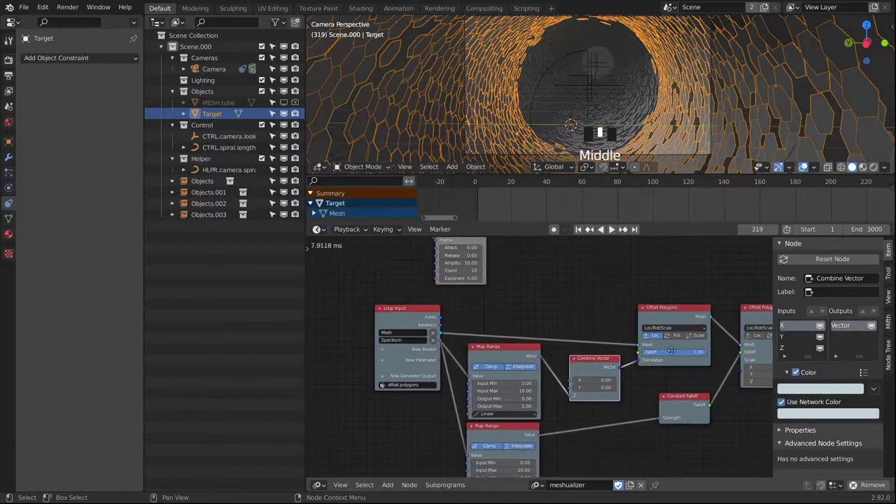
pyautogui.moveTo(680, 352); pyautogui.dragTo(554, 356, button='middle')
pyautogui.moveTo(669, 345); pyautogui.dragTo(558, 343, button='middle')
pyautogui.moveTo(576, 333); pyautogui.dragTo(655, 330)
pyautogui.click(468, 328)
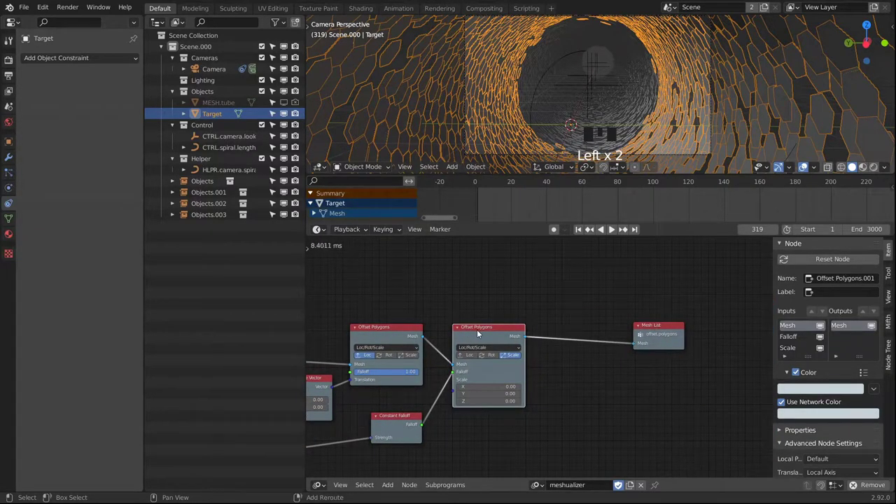
pyautogui.hotkey('shift', 'd')
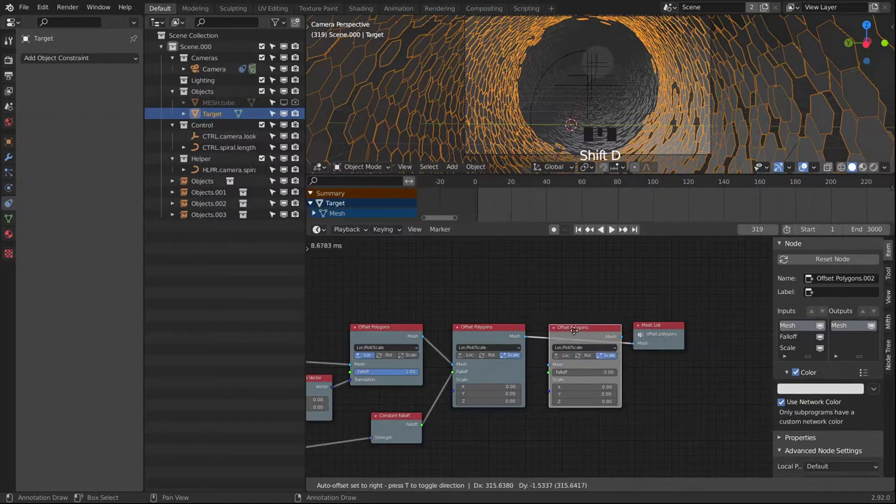
pyautogui.click(574, 330)
pyautogui.scroll(1, 565, 350)
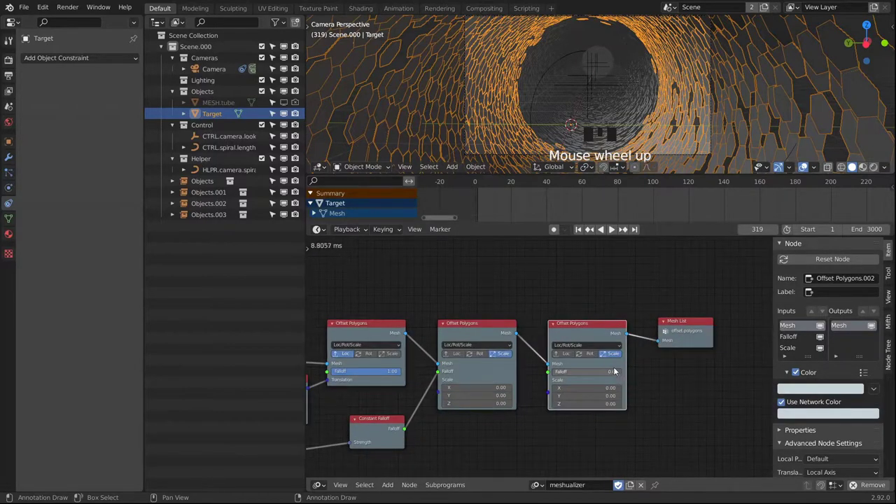
# Step: Enable Loc alongside Scale on the duplicated Offset Polygons node
pyautogui.click(558, 353)
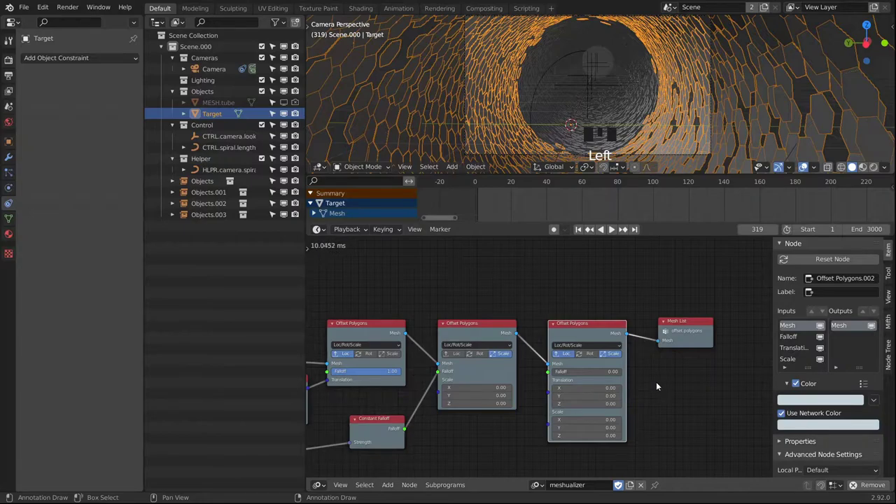
pyautogui.scroll(1, 656, 383)
pyautogui.moveTo(649, 388); pyautogui.dragTo(680, 373, button='middle')
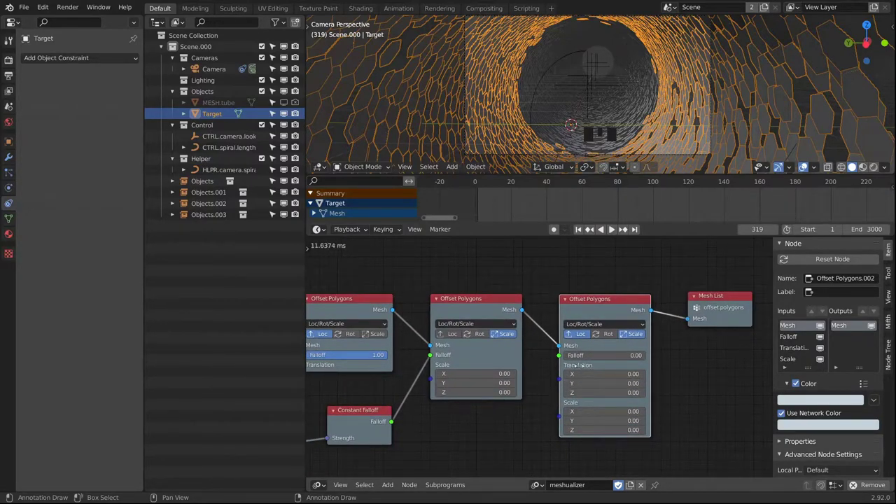
pyautogui.moveTo(592, 356); pyautogui.dragTo(564, 356)
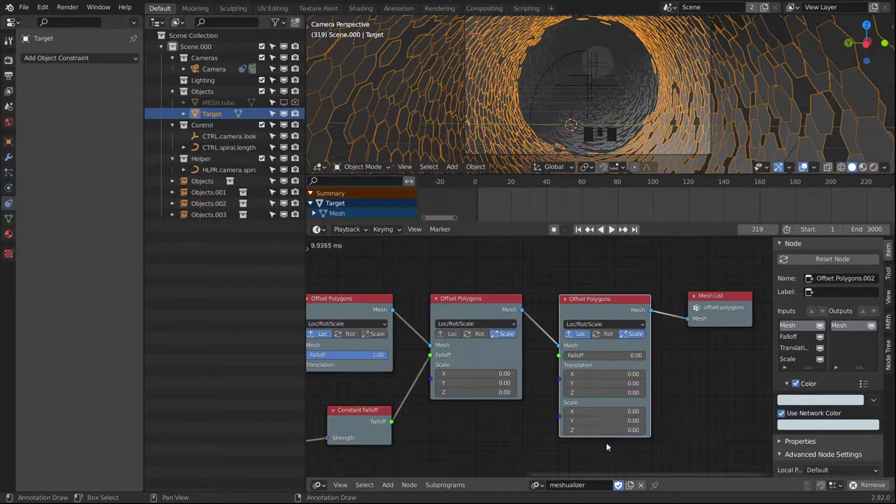
# Step: Expose the third Offset Polygons' Translation and Scale as new Loop Input parameters and set its Falloff to 1.00
pyautogui.moveTo(602, 441); pyautogui.dragTo(602, 365, button='middle')
pyautogui.scroll(-4, 505, 402)
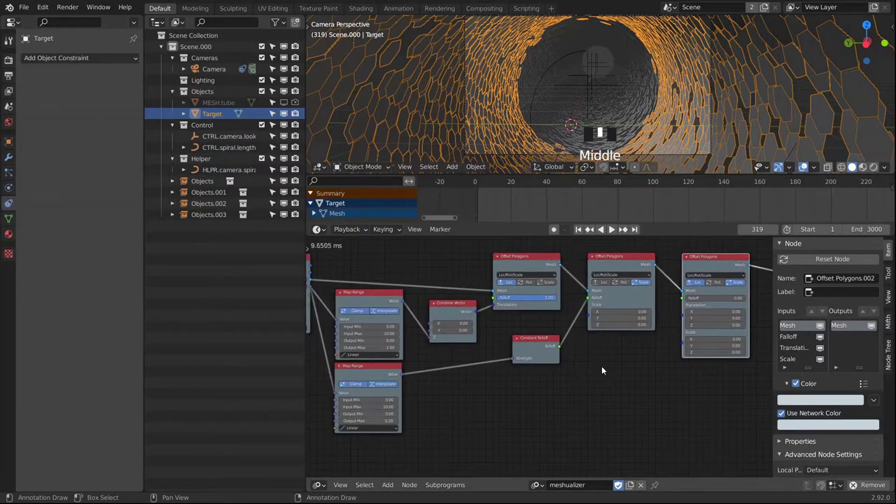
pyautogui.scroll(-2, 635, 355)
pyautogui.moveTo(670, 323); pyautogui.dragTo(352, 317)
pyautogui.moveTo(671, 327); pyautogui.dragTo(352, 321)
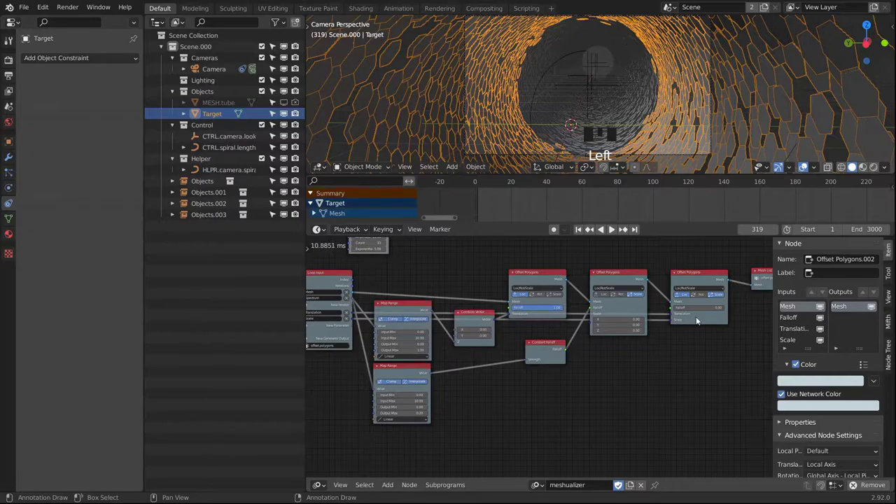
pyautogui.moveTo(696, 308); pyautogui.dragTo(725, 308)
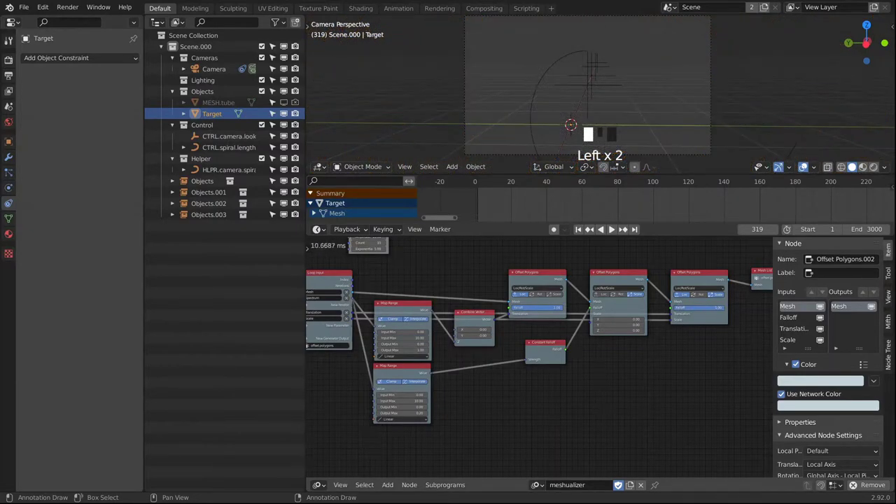
# Step: Add a Plain Axes empty to the scene for driving the subprogram's new Translation and Scale inputs
pyautogui.moveTo(672, 341); pyautogui.dragTo(687, 387, button='middle')
pyautogui.moveTo(635, 300); pyautogui.dragTo(639, 314, button='middle')
pyautogui.moveTo(518, 313); pyautogui.dragTo(545, 397, button='middle')
pyautogui.moveTo(534, 355); pyautogui.dragTo(532, 395, button='middle')
pyautogui.scroll(3, 533, 395)
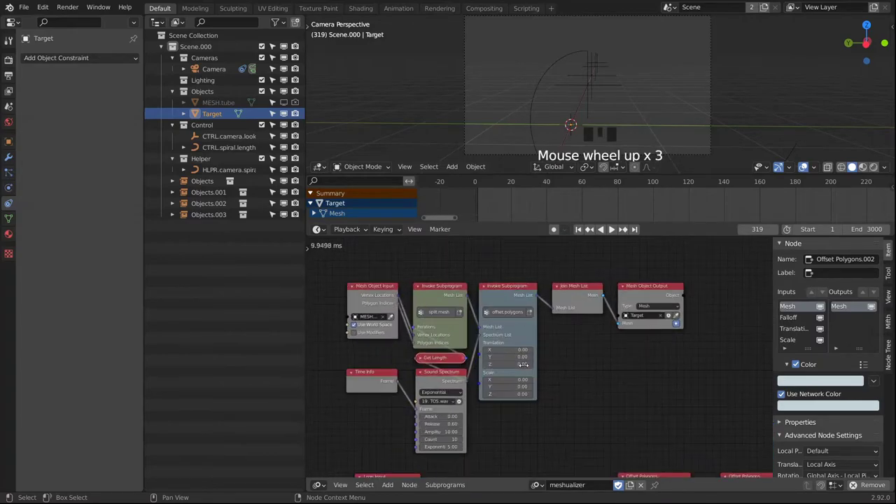
pyautogui.scroll(3, 526, 354)
pyautogui.moveTo(509, 362); pyautogui.dragTo(525, 355, button='middle')
pyautogui.moveTo(590, 404); pyautogui.dragTo(647, 339, button='middle')
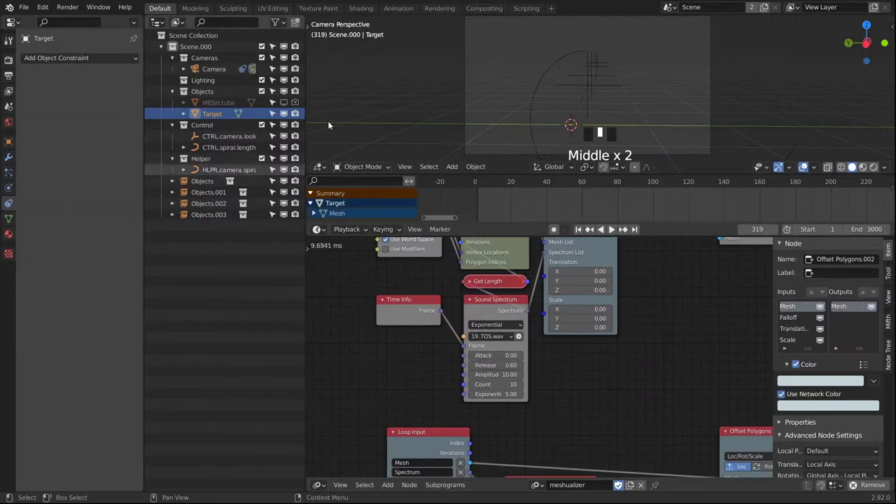
pyautogui.hotkey('shift', 'a')
pyautogui.moveTo(541, 190)
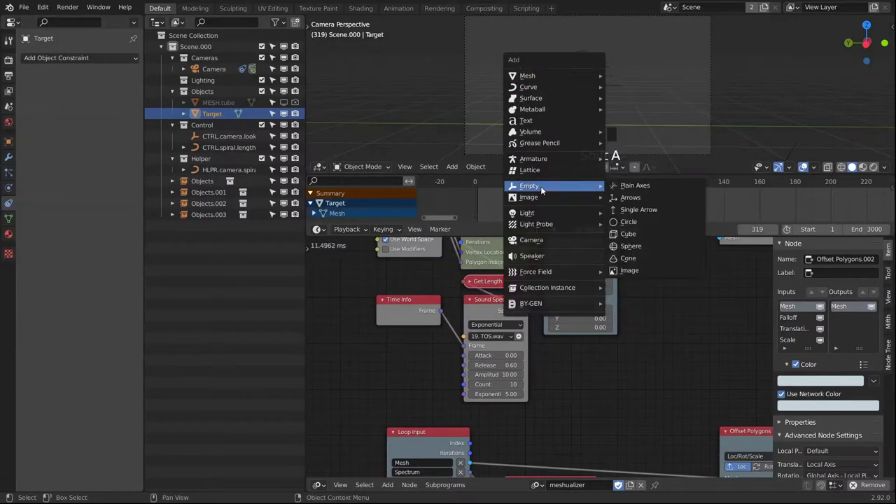
pyautogui.click(636, 185)
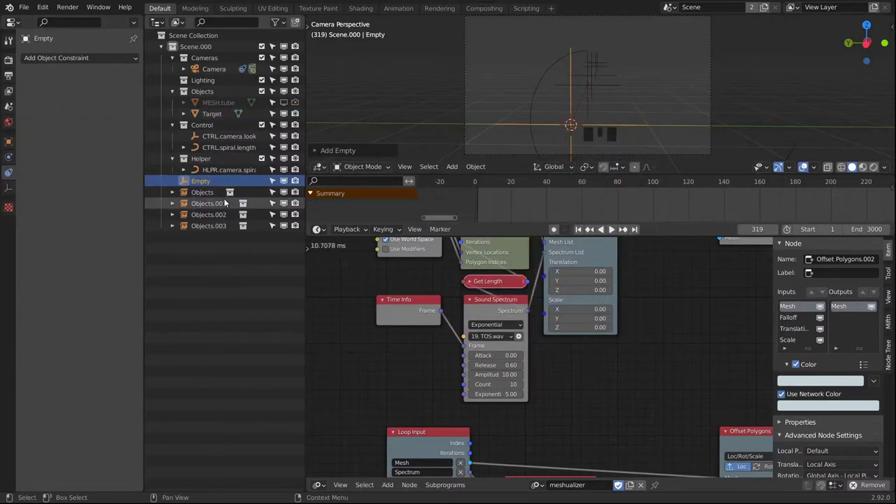
# Step: Rename the new empty as CTRL.drop and move it into the Control collection
pyautogui.doubleClick(201, 182)
pyautogui.write('CTRL.dr')
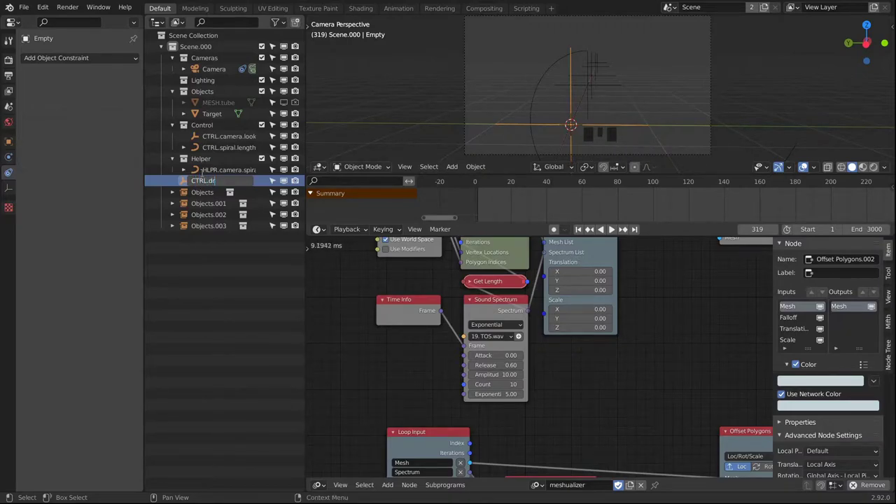
pyautogui.write('op')
pyautogui.press('Return')
pyautogui.click(207, 185)
pyautogui.moveTo(207, 187); pyautogui.dragTo(197, 126)
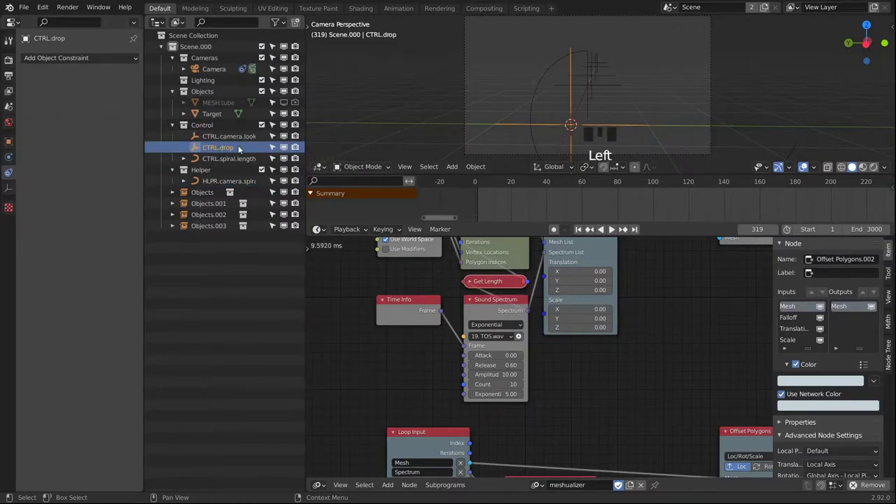
# Step: Add an Object Transforms Input node below Time Info and collapse the Sound Spectrum node
pyautogui.hotkey('shift', 'a')
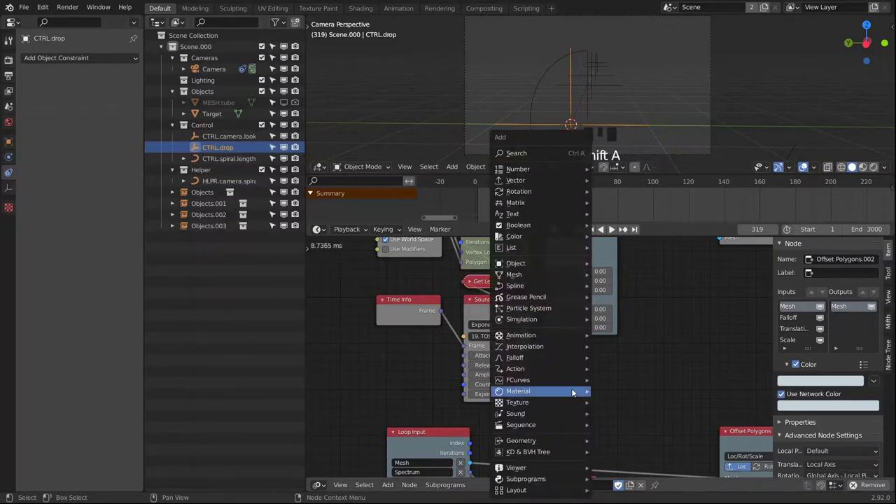
pyautogui.moveTo(528, 262)
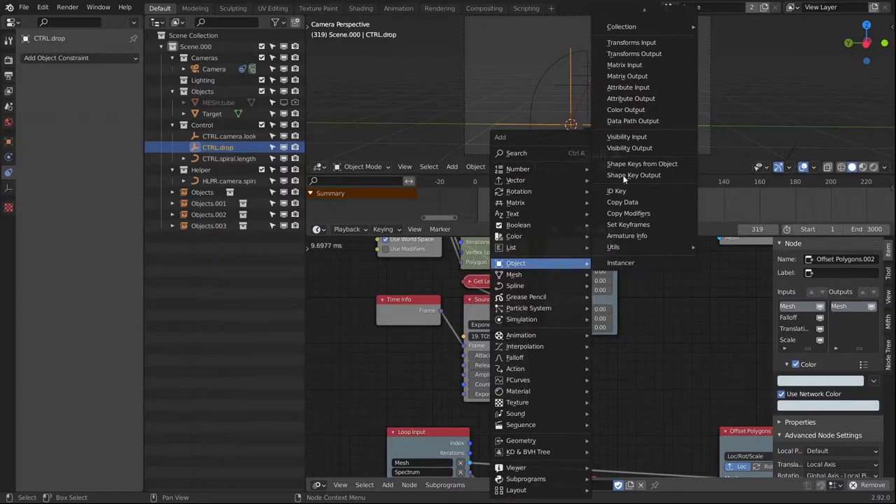
pyautogui.click(632, 43)
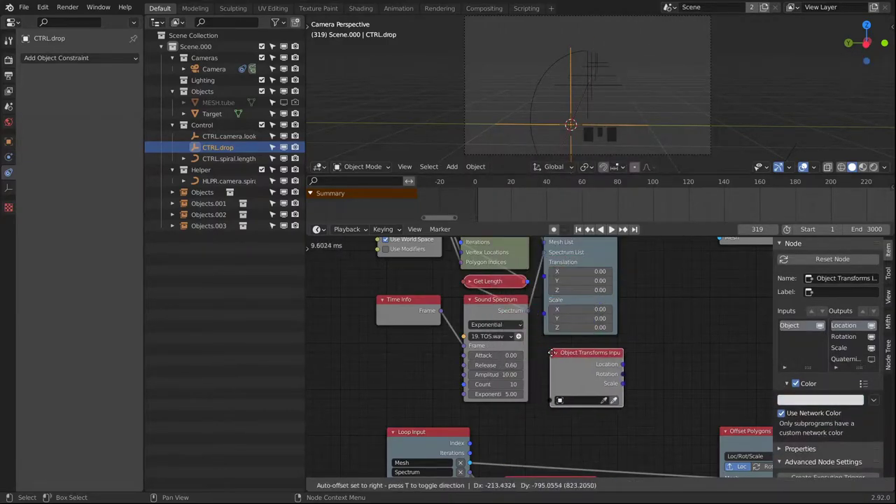
pyautogui.click(350, 344)
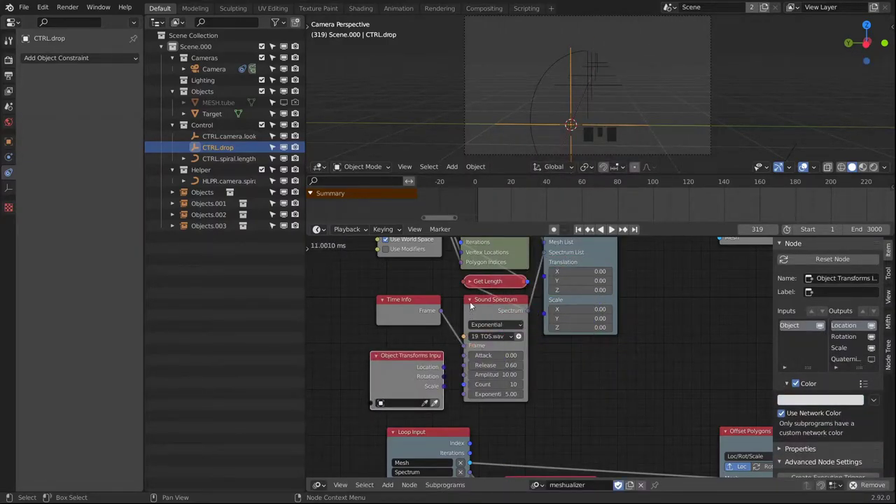
pyautogui.click(470, 307)
pyautogui.click(469, 300)
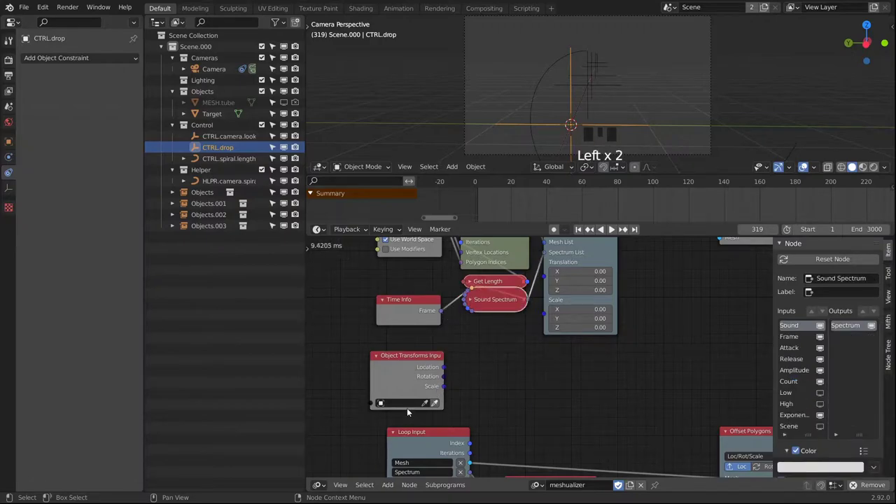
# Step: Assign CTRL.drop to the Object Transforms Input and link its Location and Scale to the offset.polygons subprogram's Translation and Scale
pyautogui.click(437, 401)
pyautogui.moveTo(408, 368); pyautogui.dragTo(545, 263)
pyautogui.moveTo(452, 369); pyautogui.dragTo(545, 273)
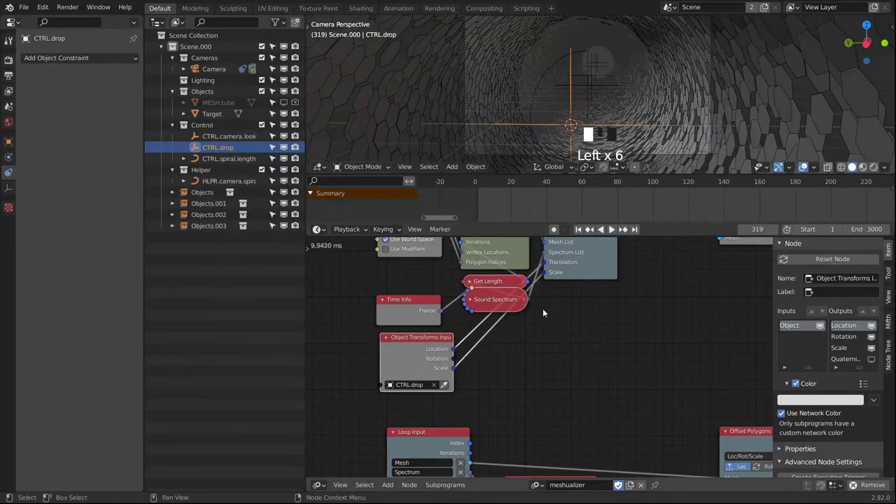
# Step: Try scaling the CTRL.drop empty and moving it along global Z to test the tube's response, and undo the move
pyautogui.click(637, 127)
pyautogui.click(635, 129)
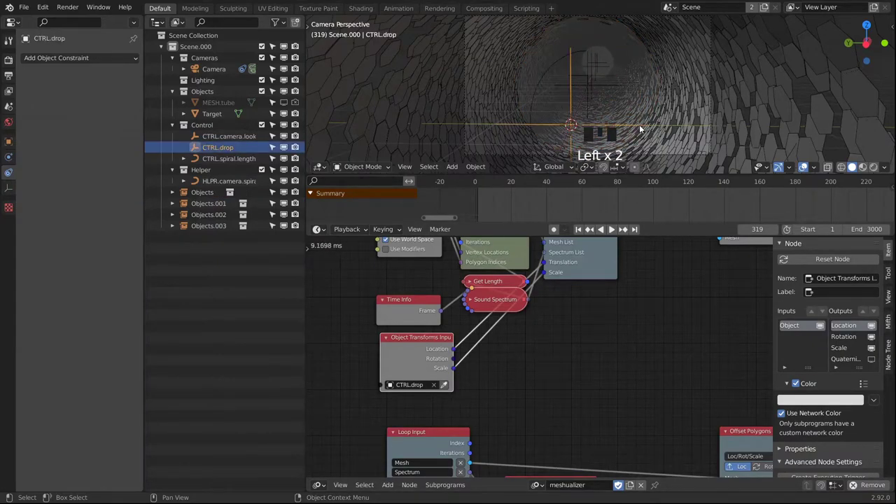
pyautogui.press('s')
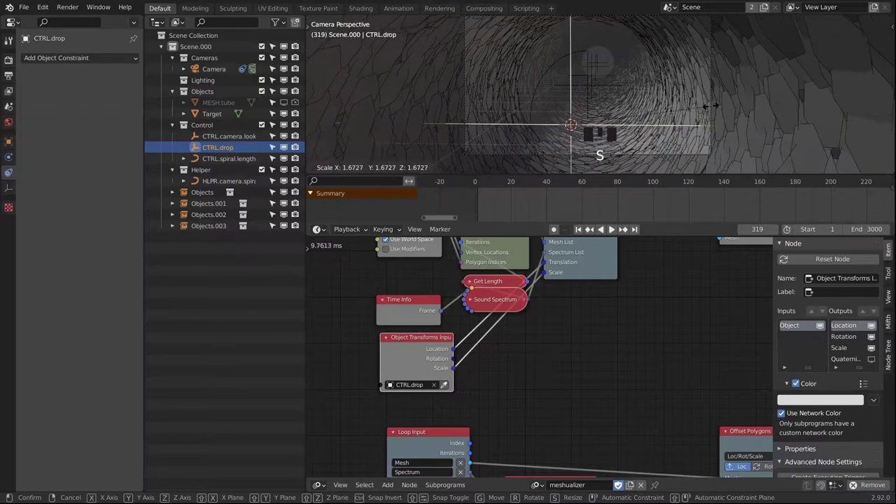
pyautogui.click(686, 110)
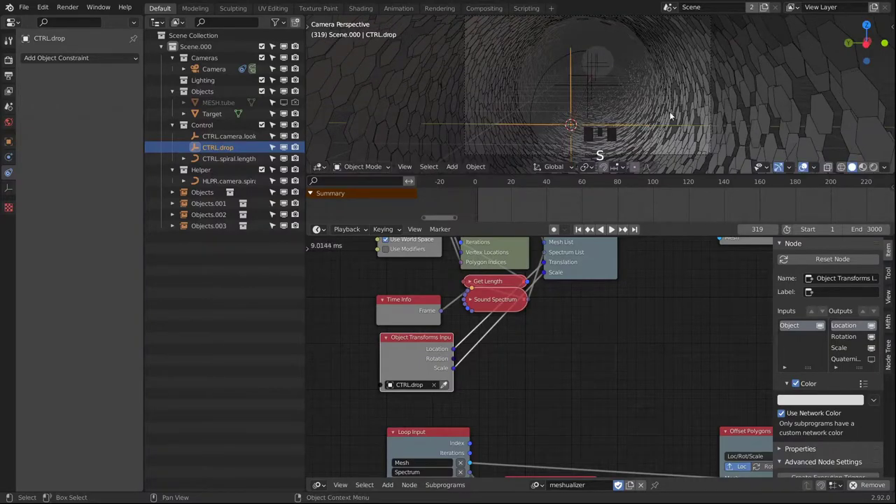
pyautogui.press('g')
pyautogui.press('z')
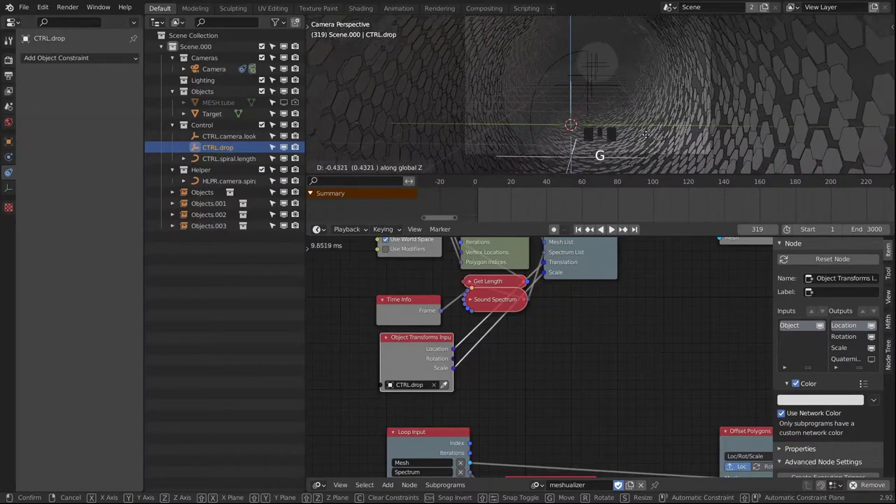
pyautogui.click(646, 130)
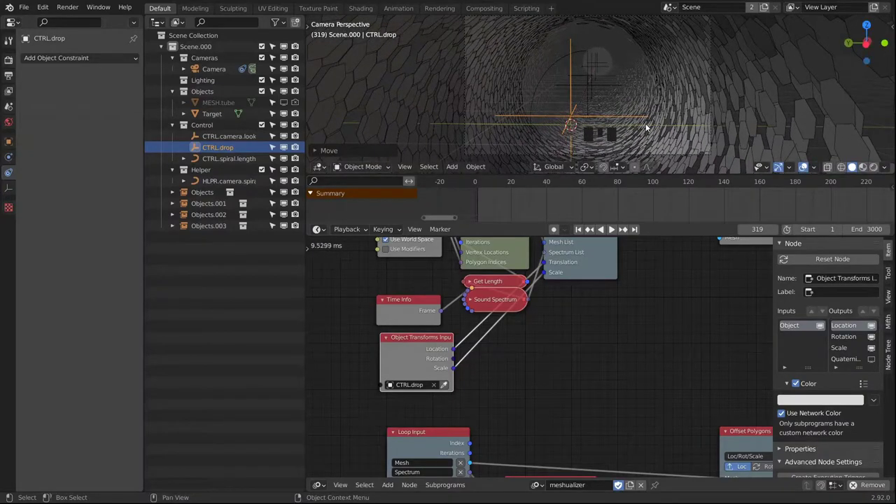
pyautogui.hotkey('ctrl', 'z')
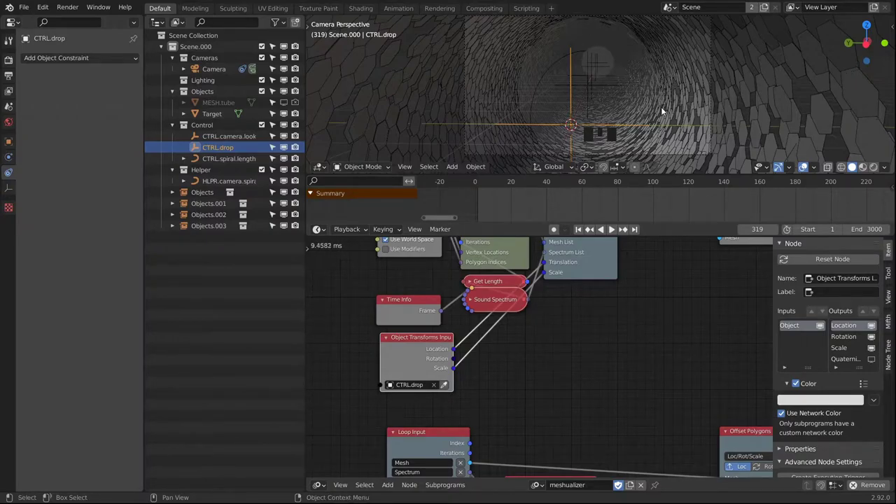
# Step: Tidy the layout of the offset.polygons loop nodes around the Map Range, Combine Vector and Constant Falloff nodes
pyautogui.moveTo(628, 390); pyautogui.dragTo(522, 255, button='middle')
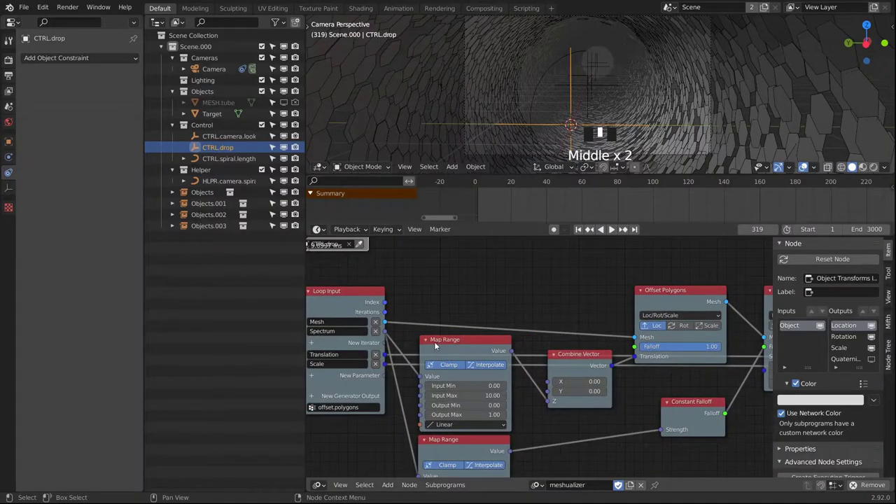
pyautogui.moveTo(568, 311); pyautogui.dragTo(558, 266)
pyautogui.moveTo(451, 301); pyautogui.dragTo(538, 287)
pyautogui.moveTo(448, 395); pyautogui.dragTo(535, 384)
pyautogui.moveTo(674, 359); pyautogui.dragTo(674, 325)
pyautogui.scroll(-5, 598, 344)
pyautogui.moveTo(598, 343); pyautogui.dragTo(502, 344, button='middle')
pyautogui.scroll(-7, 551, 409)
# Step: Enclose the offset.polygons loop nodes in a layout frame placed below the green frame
pyautogui.hotkey('shift', 'a')
pyautogui.click(595, 413)
pyautogui.rightClick(384, 414)
pyautogui.hotkey('shift', 'a')
pyautogui.click(427, 413)
pyautogui.click(341, 346)
pyautogui.moveTo(700, 413); pyautogui.dragTo(383, 318)
pyautogui.moveTo(387, 338); pyautogui.dragTo(340, 360)
pyautogui.moveTo(396, 342); pyautogui.dragTo(425, 343)
# Step: Label the frame "Polygon Offset and Scale" and give it a custom blue color
pyautogui.click(840, 291)
pyautogui.write('Polygon Offset and Scale')
pyautogui.click(551, 319)
pyautogui.click(796, 308)
pyautogui.click(815, 325)
pyautogui.click(815, 201)
pyautogui.scroll(-3, 609, 330)
pyautogui.moveTo(601, 450); pyautogui.dragTo(568, 315, button='middle')
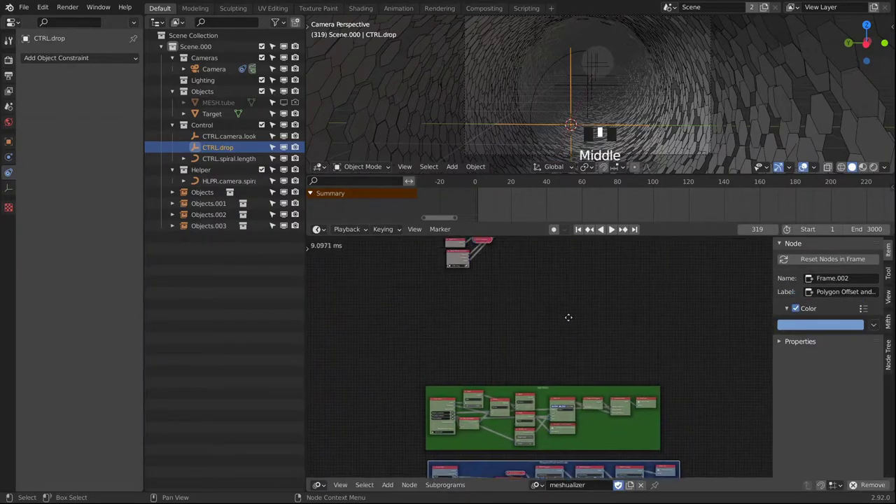
pyautogui.scroll(3, 540, 321)
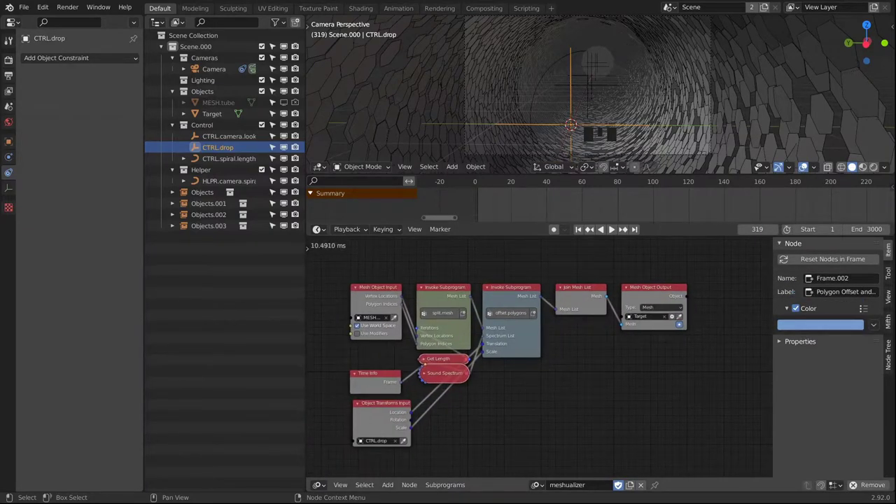
pyautogui.moveTo(522, 394); pyautogui.dragTo(526, 353, button='middle')
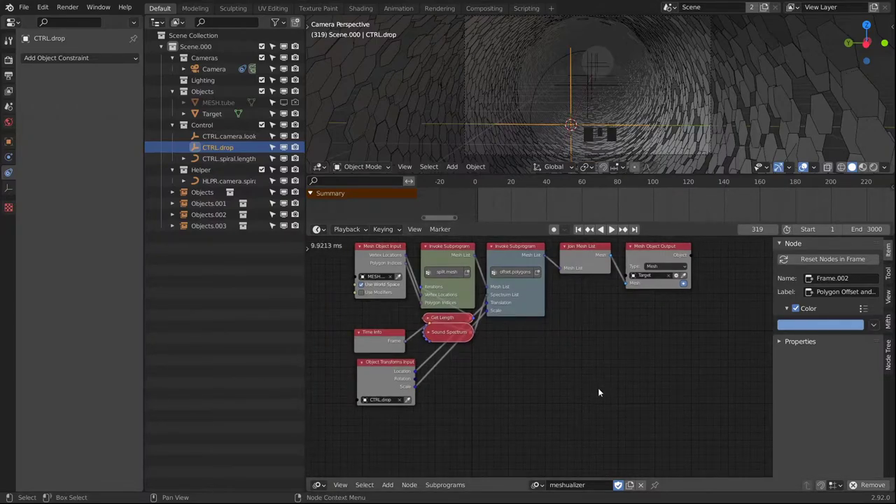
# Step: Add a new Loop subprogram and place its Loop Input node in the empty area below the Join Mesh List node
pyautogui.moveTo(611, 352); pyautogui.dragTo(574, 352, button='middle')
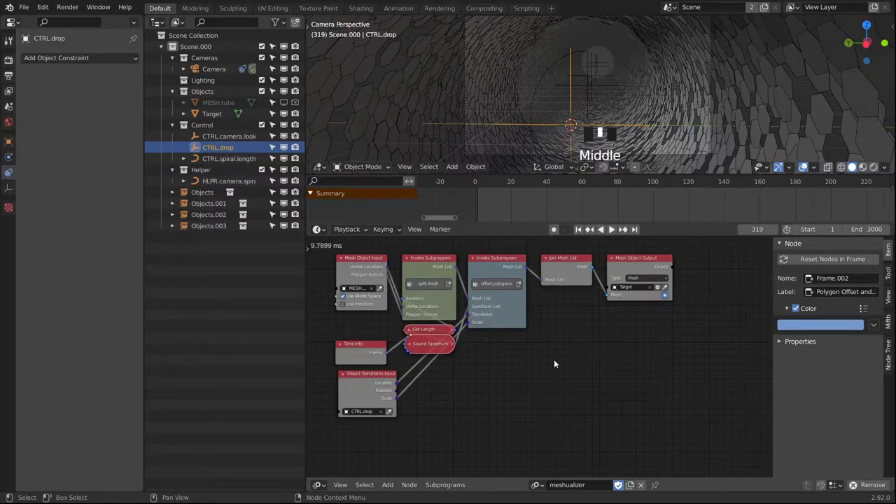
pyautogui.click(444, 485)
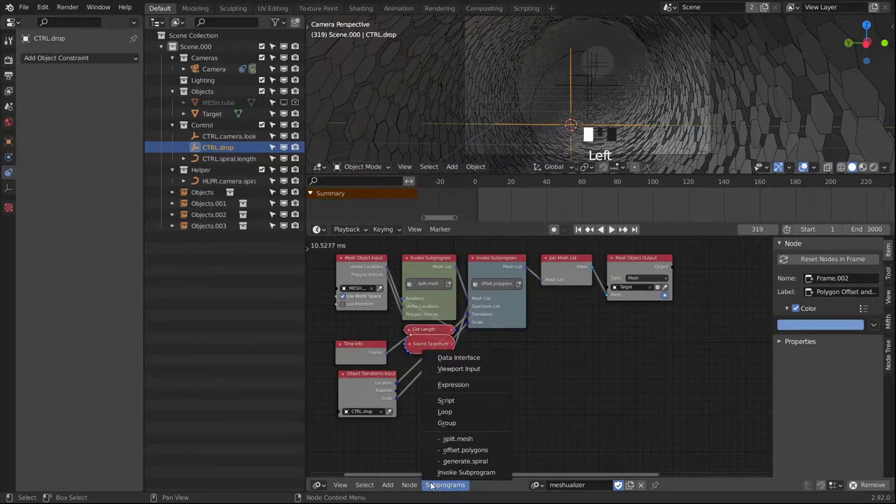
pyautogui.click(452, 412)
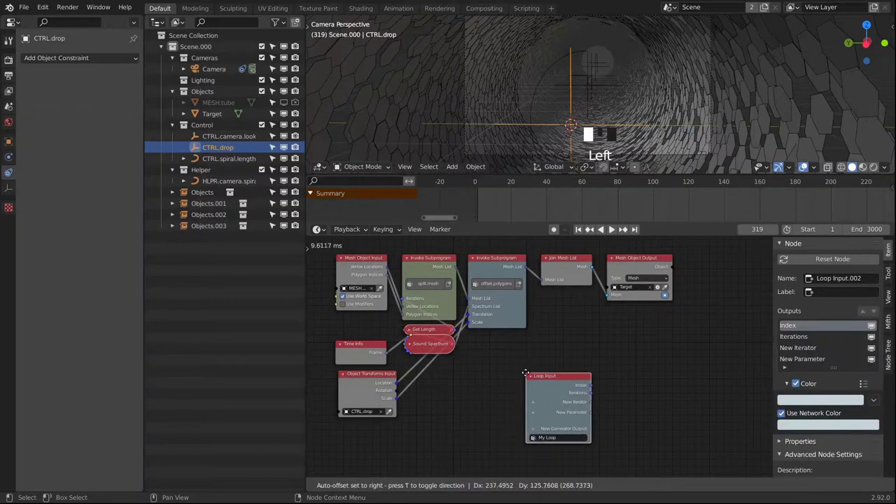
pyautogui.click(557, 392)
# Step: Change the new loop's network color to green with hue 0.408, saturation 0.708 and value 0.700
pyautogui.click(806, 425)
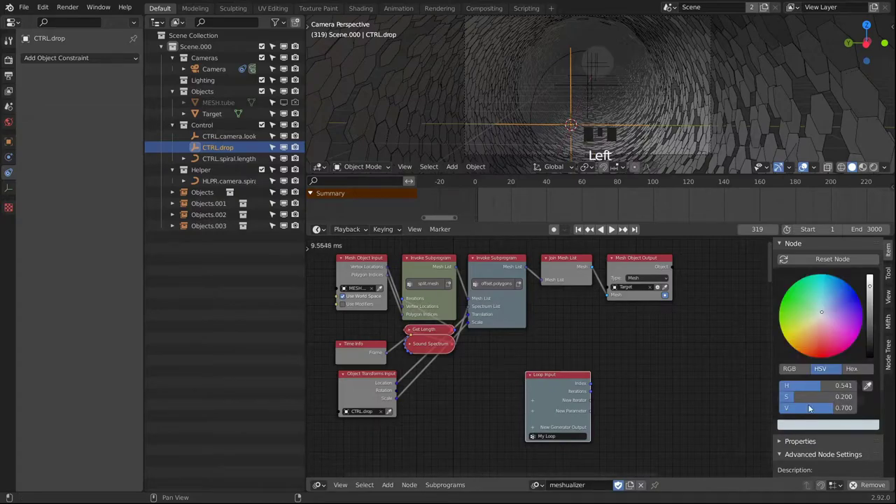
pyautogui.click(822, 331)
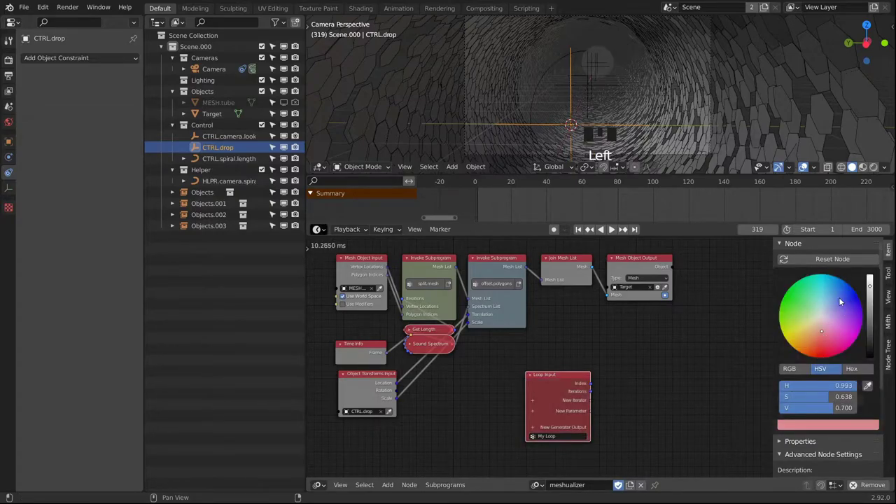
pyautogui.click(837, 299)
pyautogui.click(814, 303)
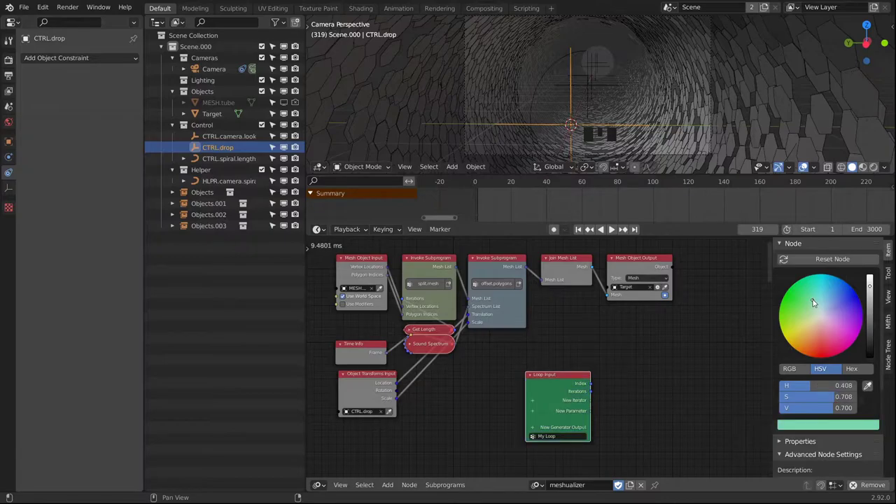
# Step: Rename the green loop as generate.vertex.colors and move its Loop Input node below the Object Transforms Input node
pyautogui.moveTo(616, 408); pyautogui.dragTo(601, 345, button='middle')
pyautogui.click(546, 373)
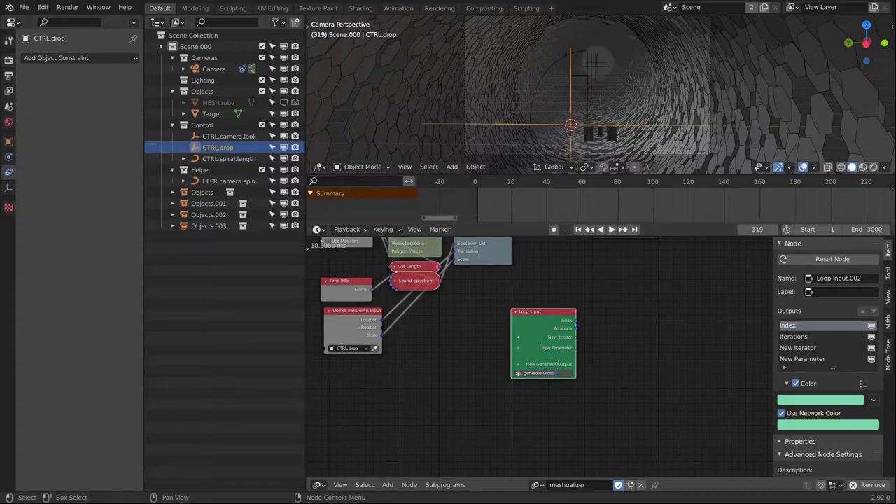
pyautogui.write('generate.vertex.colors')
pyautogui.press('Return')
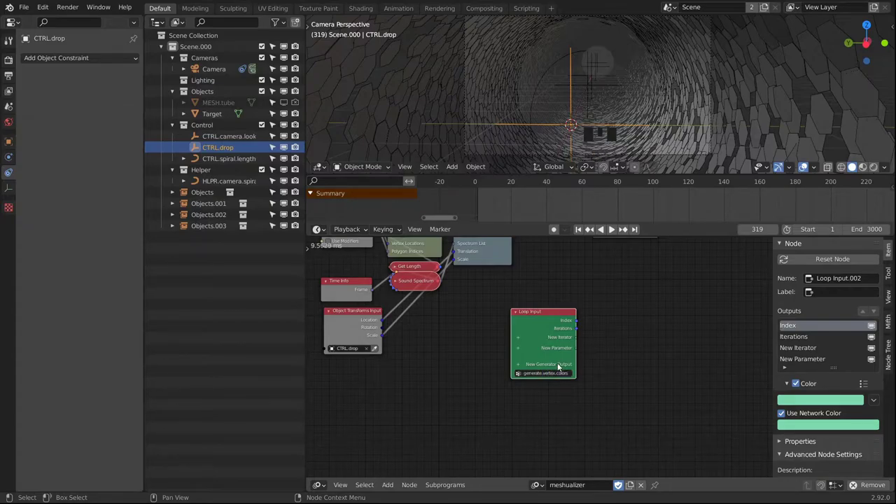
pyautogui.moveTo(524, 305); pyautogui.dragTo(419, 353)
pyautogui.moveTo(486, 291); pyautogui.dragTo(514, 317, button='middle')
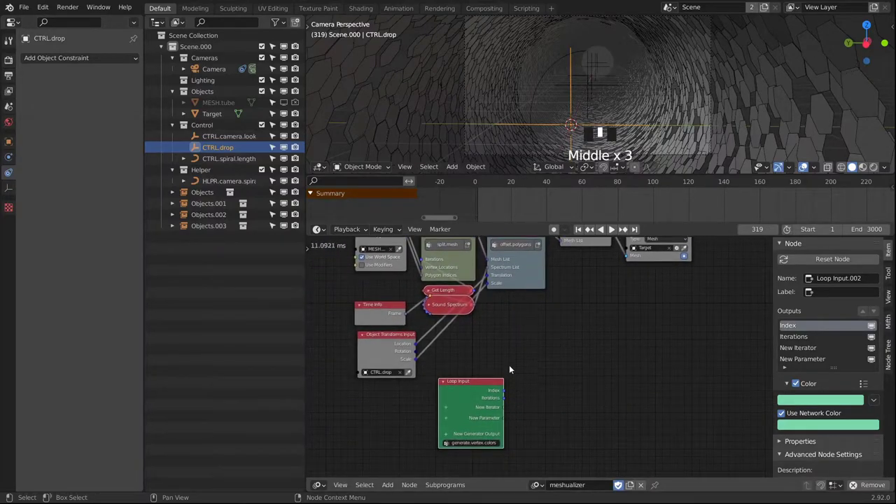
# Step: Add a Mesh List iterator and a Float List iterator to the generate.vertex.colors loop
pyautogui.click(448, 411)
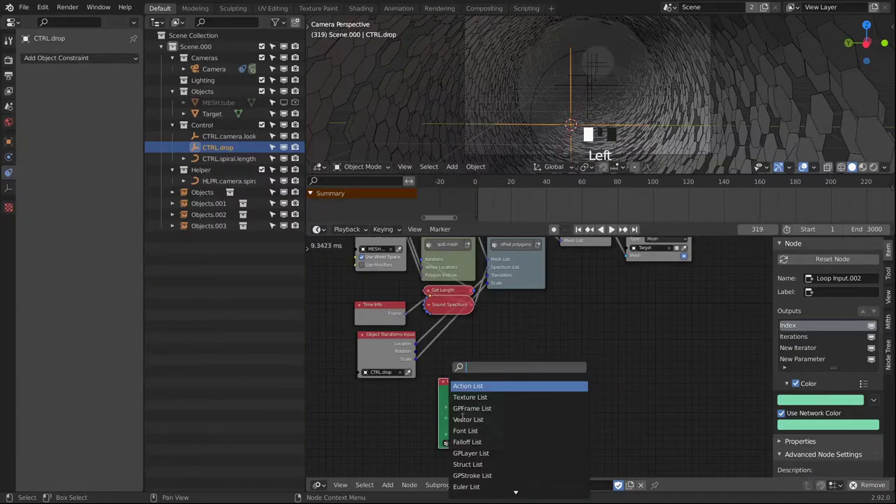
pyautogui.click(464, 386)
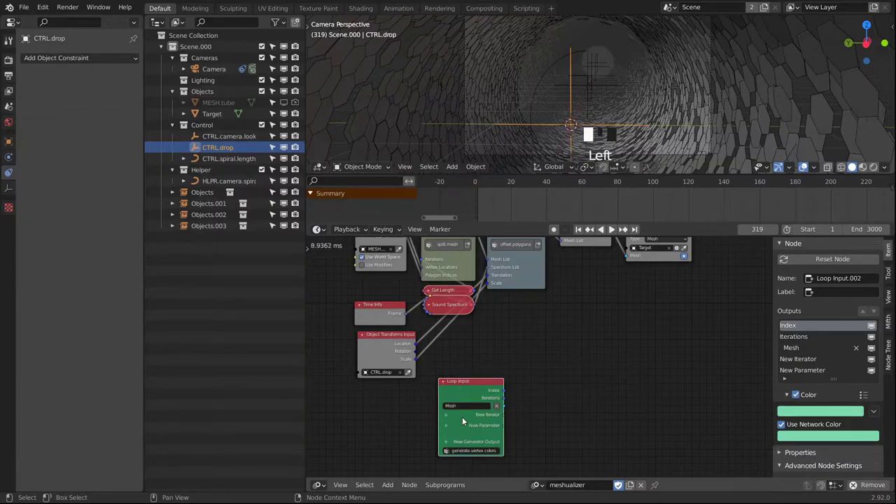
pyautogui.click(446, 414)
pyautogui.write('sp')
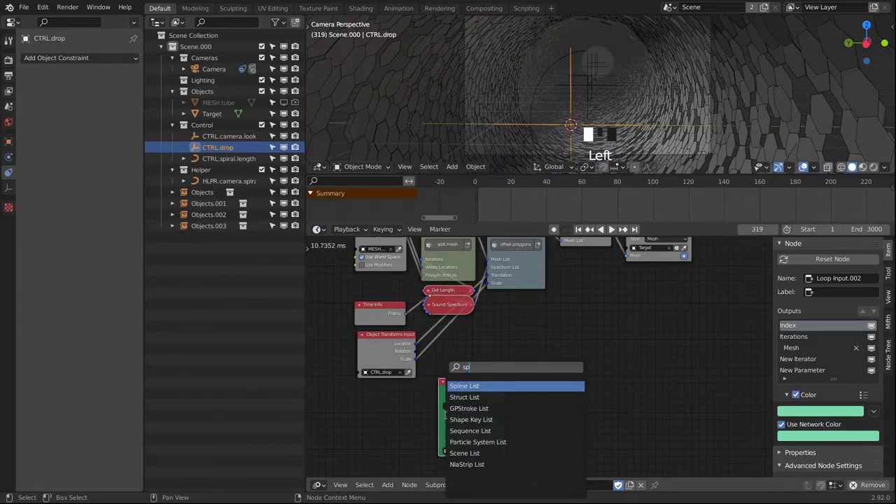
pyautogui.write('ec')
pyautogui.press('BackSpace')
pyautogui.press('BackSpace')
pyautogui.press('BackSpace')
pyautogui.press('BackSpace')
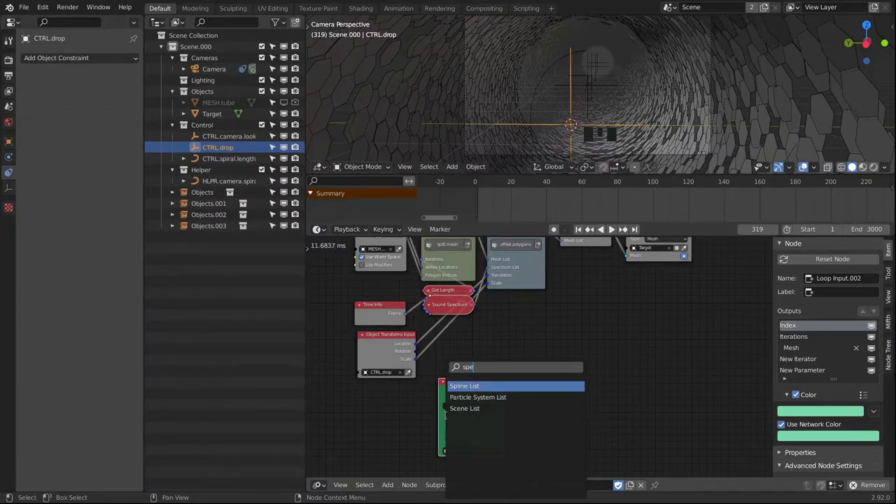
pyautogui.write('flo')
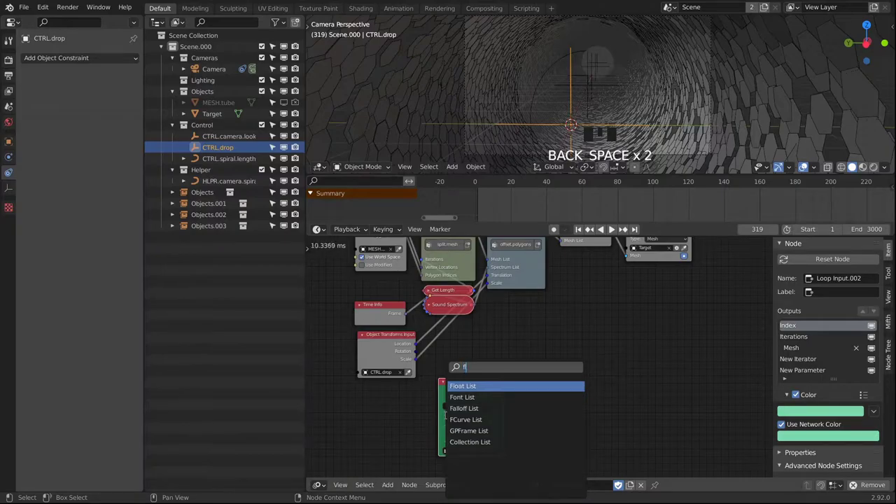
pyautogui.press('Return')
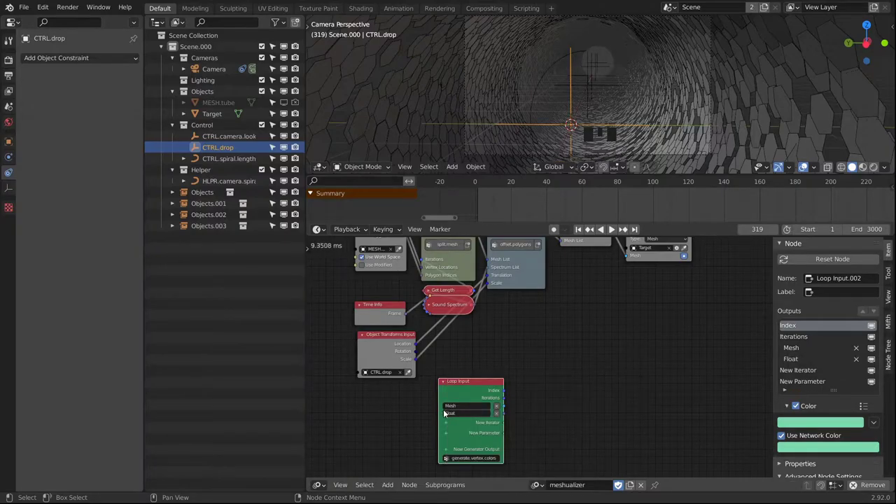
# Step: Rename the float iterator of the generate.vertex.colors loop as Spectrum
pyautogui.click(445, 413)
pyautogui.write('Spectrum')
pyautogui.press('Return')
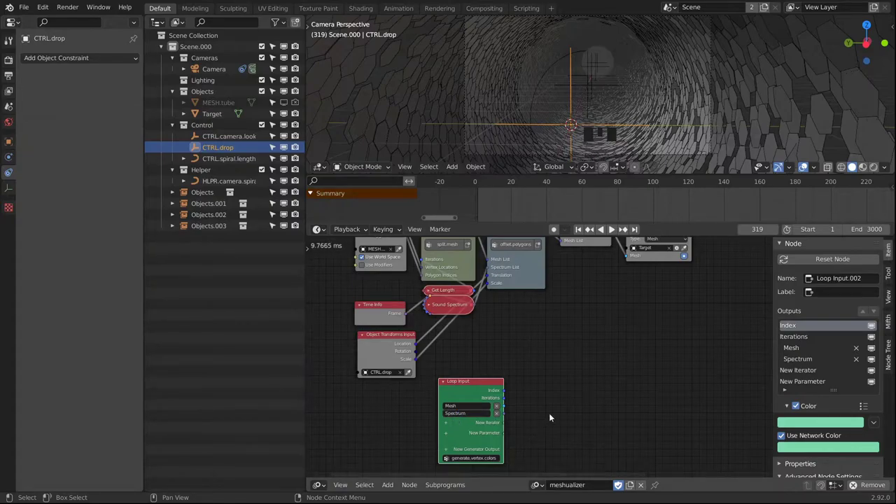
# Step: Add an Invoke Subprogram node for generate.vertex.colors and feed its Mesh List input from the offset.polygons Mesh List output
pyautogui.click(463, 484)
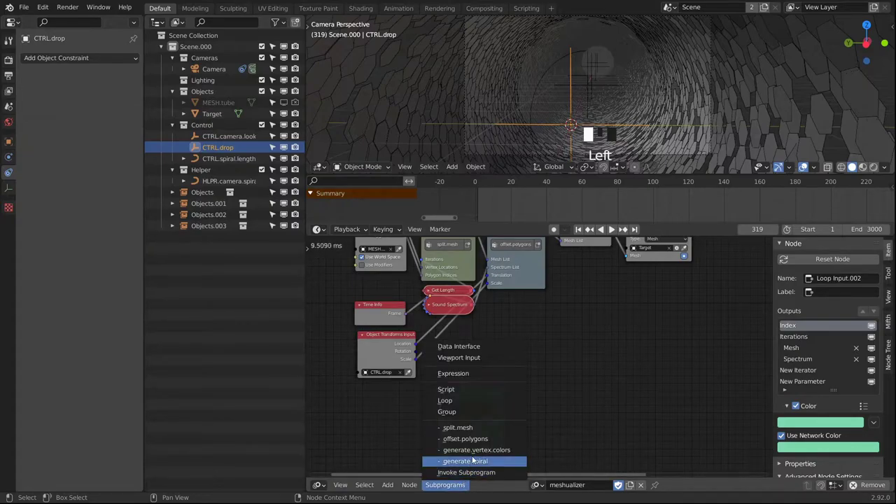
pyautogui.click(476, 449)
pyautogui.click(596, 286)
pyautogui.moveTo(597, 286); pyautogui.dragTo(529, 361, button='middle')
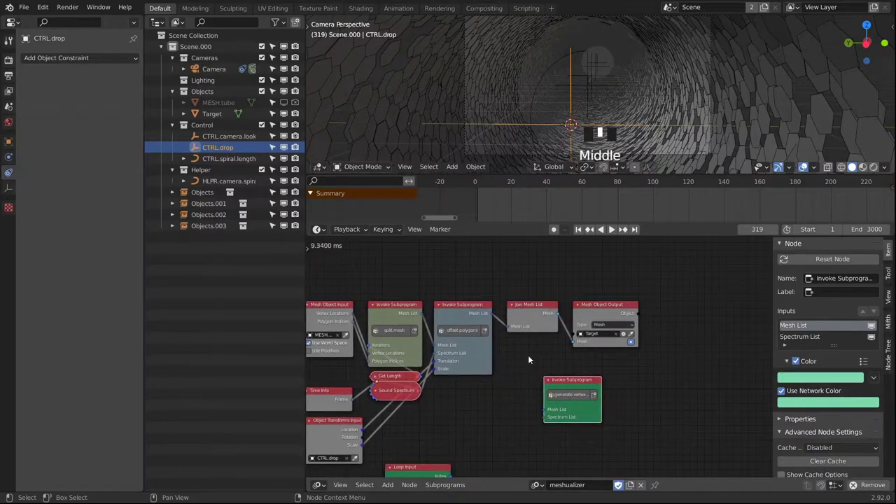
pyautogui.moveTo(492, 313); pyautogui.dragTo(552, 411)
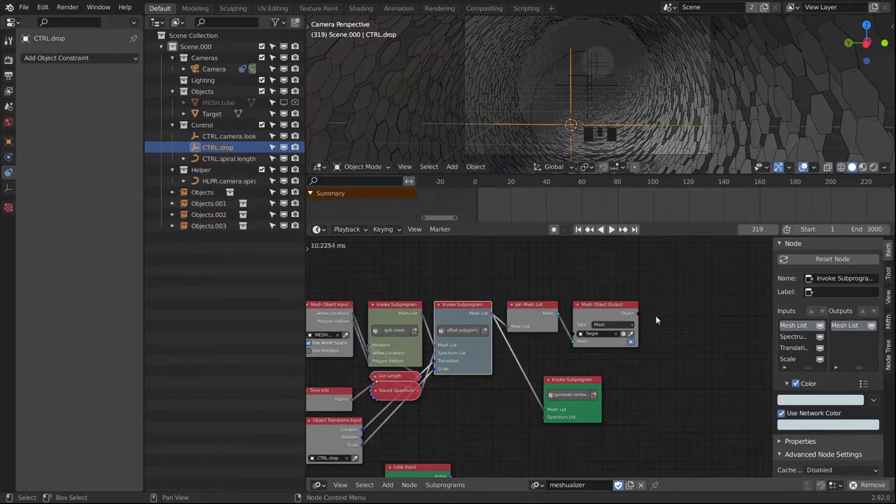
# Step: Shift Mesh Object Output and Join Mesh List farther along and place the generate.vertex.colors node between offset.polygons and Join Mesh List
pyautogui.moveTo(597, 310); pyautogui.dragTo(664, 310)
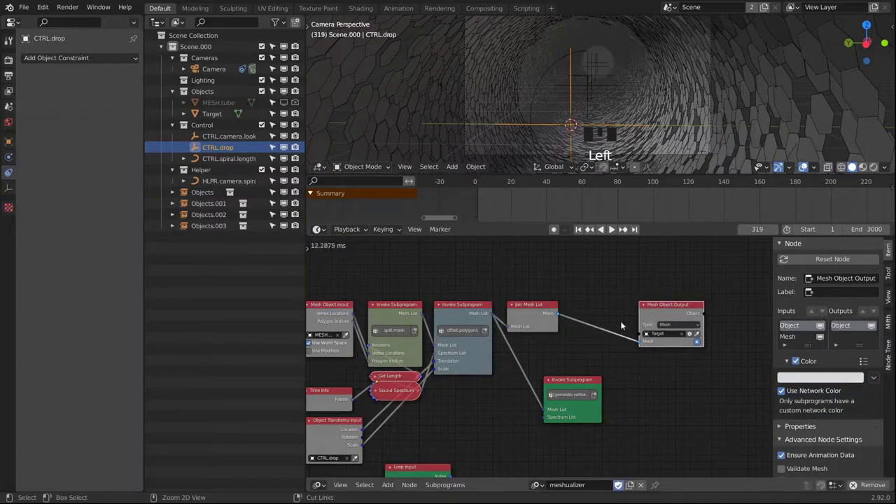
pyautogui.click(538, 314)
pyautogui.moveTo(538, 314); pyautogui.dragTo(603, 313)
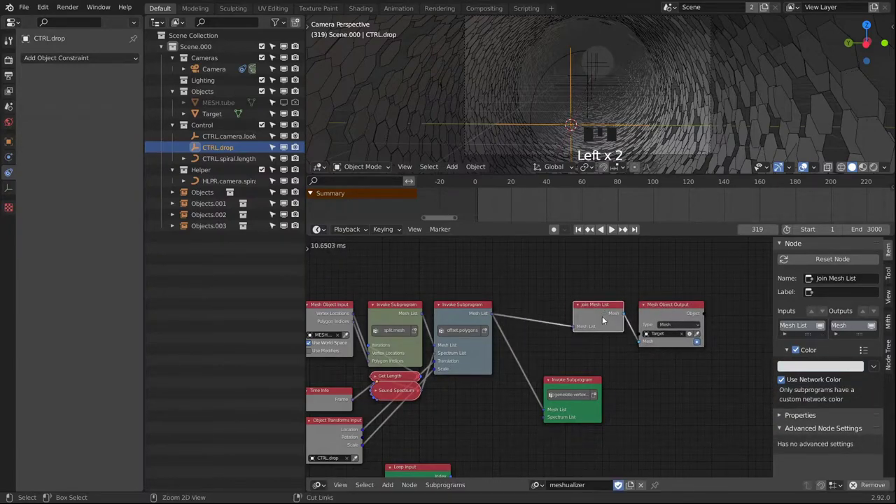
pyautogui.moveTo(571, 381); pyautogui.dragTo(546, 355)
pyautogui.moveTo(513, 360); pyautogui.dragTo(530, 352, button='middle')
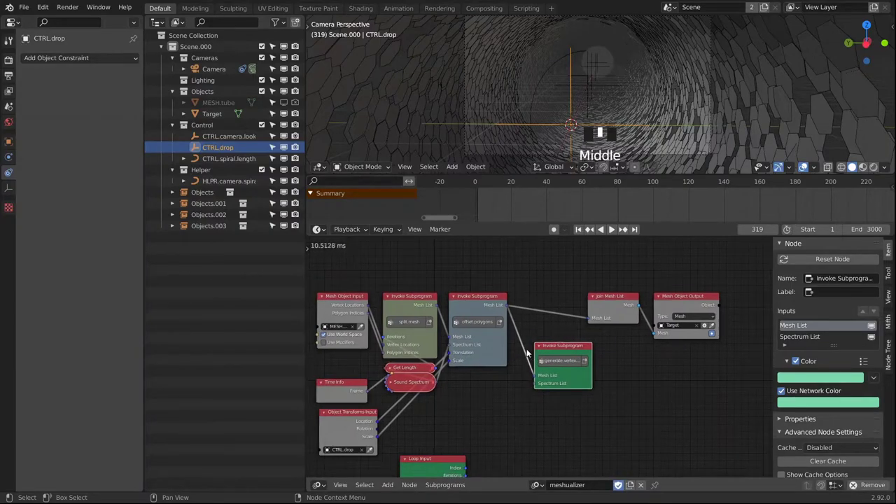
# Step: Enable using 'Spectrum' as an output on the Loop Input node of the offset.polygons loop
pyautogui.click(483, 296)
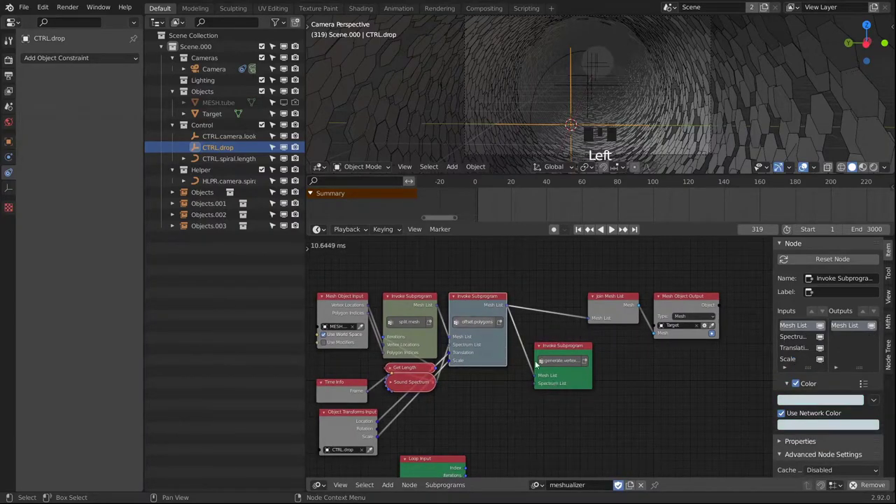
pyautogui.scroll(-12, 826, 350)
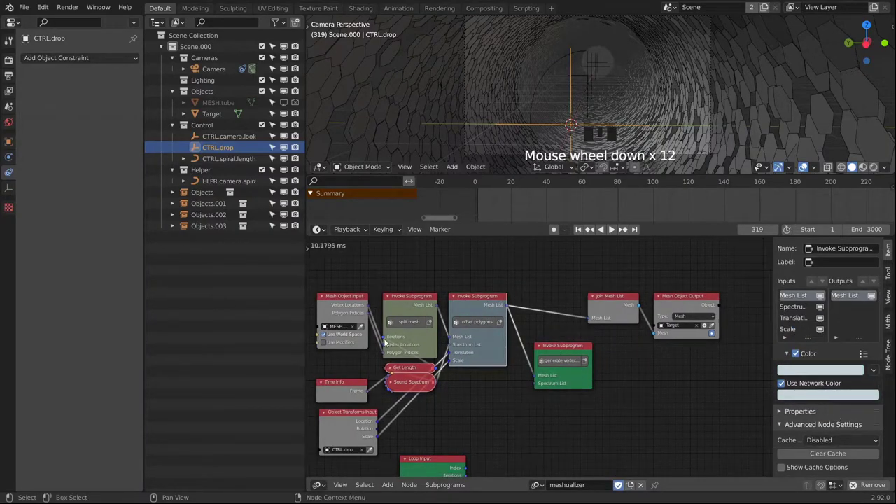
pyautogui.moveTo(500, 400); pyautogui.dragTo(518, 273, button='middle')
pyautogui.scroll(-4, 536, 374)
pyautogui.moveTo(448, 462); pyautogui.dragTo(441, 390, button='middle')
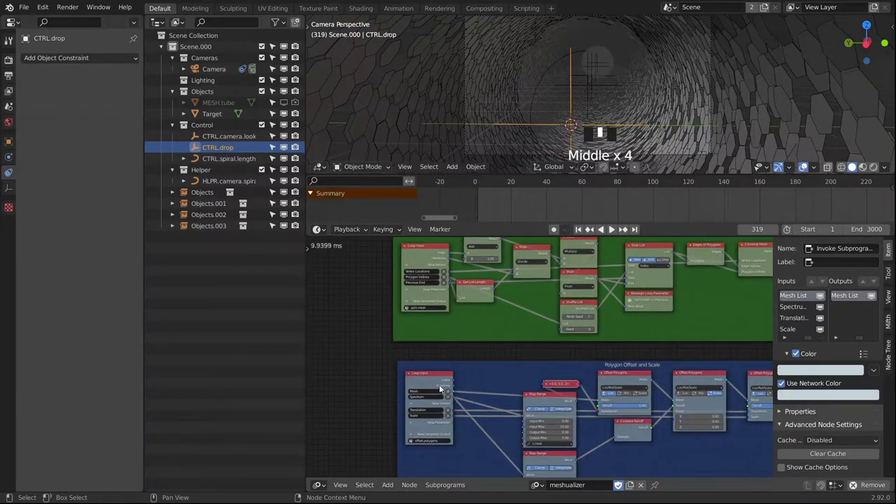
pyautogui.scroll(1, 438, 383)
pyautogui.click(432, 383)
pyautogui.scroll(-14, 830, 378)
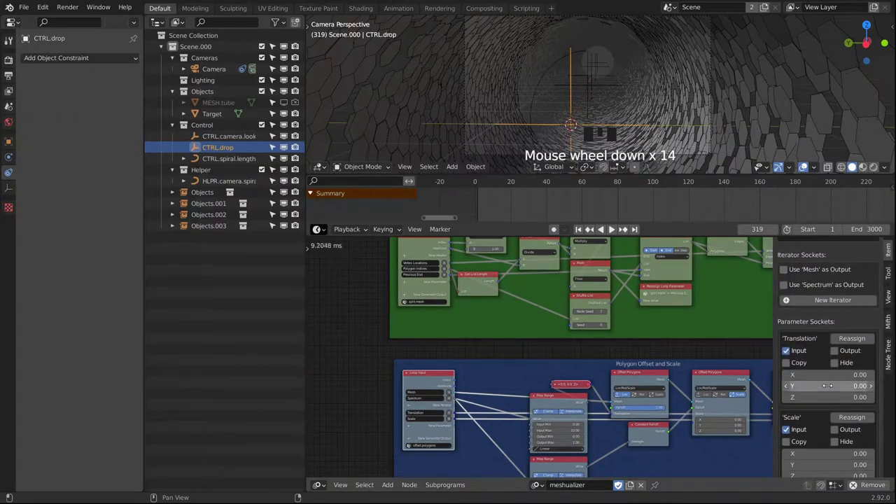
pyautogui.scroll(-3, 827, 385)
pyautogui.scroll(-4, 824, 295)
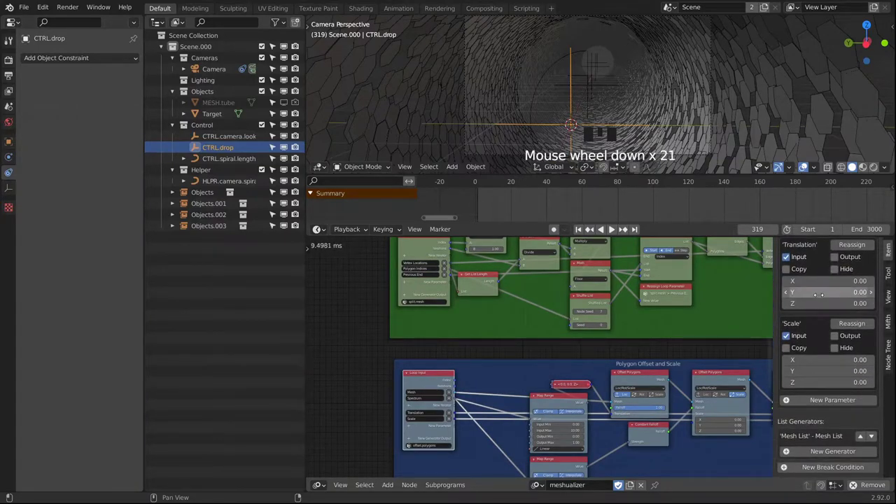
pyautogui.scroll(6, 816, 296)
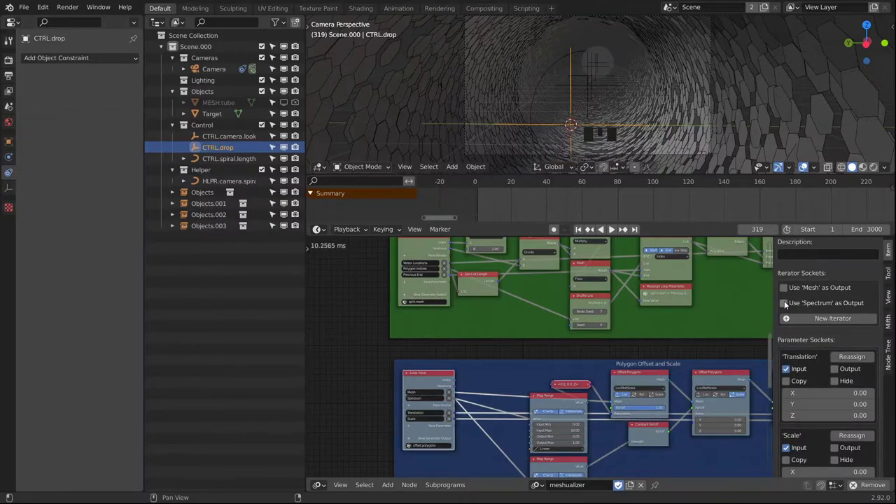
pyautogui.click(783, 303)
# Step: Connect the offset.polygons Spectrum List output to the Spectrum List input of generate.vertex.colors and nudge that node slightly
pyautogui.moveTo(585, 302); pyautogui.dragTo(586, 350, button='middle')
pyautogui.moveTo(586, 266); pyautogui.dragTo(586, 420, button='middle')
pyautogui.moveTo(599, 301); pyautogui.dragTo(609, 410, button='middle')
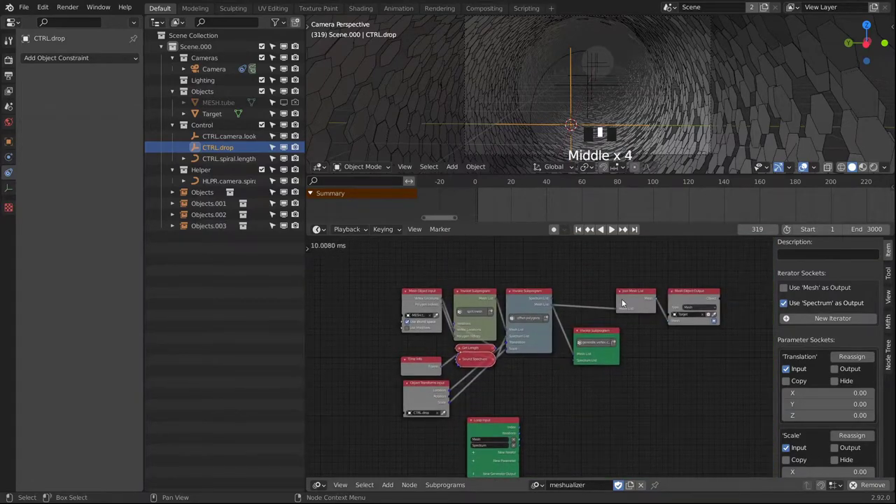
pyautogui.scroll(7, 594, 298)
pyautogui.moveTo(511, 298); pyautogui.dragTo(548, 406)
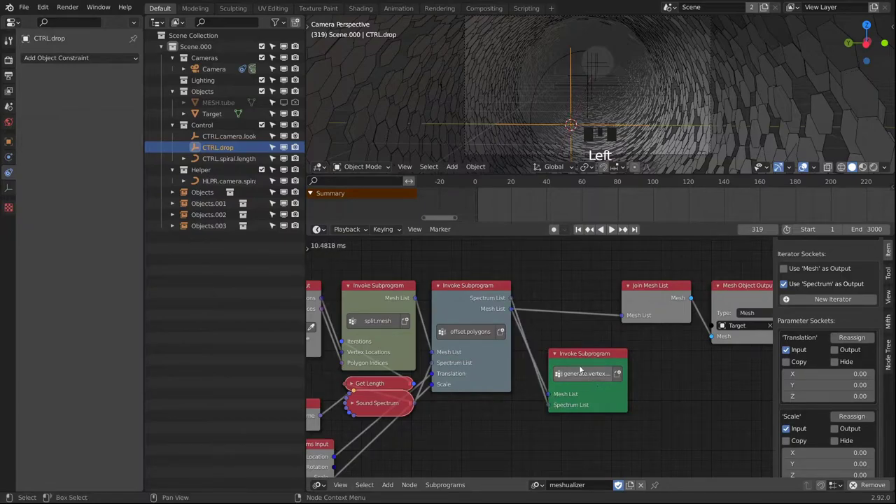
pyautogui.moveTo(586, 362); pyautogui.dragTo(582, 356)
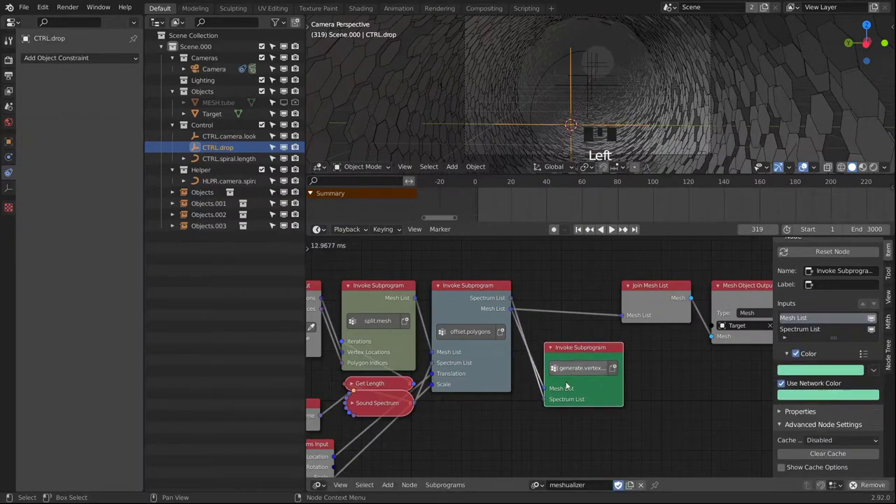
pyautogui.moveTo(608, 424); pyautogui.dragTo(602, 358, button='middle')
pyautogui.moveTo(547, 391); pyautogui.dragTo(561, 387, button='middle')
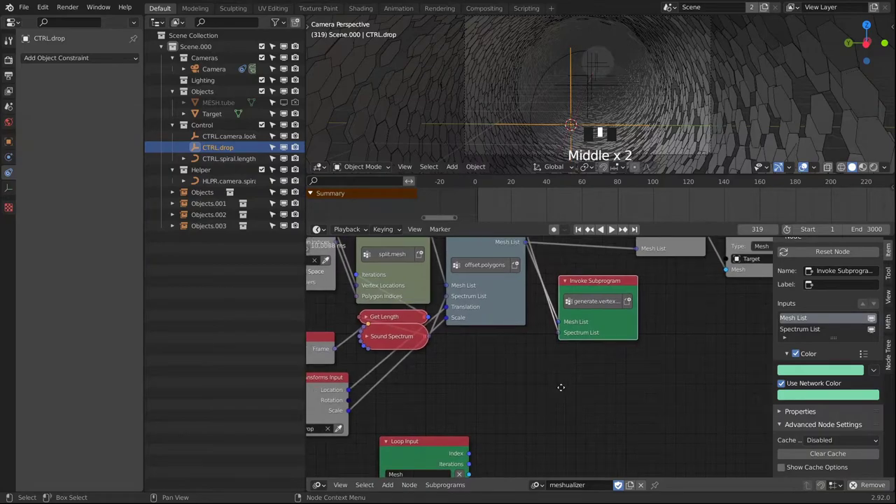
pyautogui.moveTo(561, 350); pyautogui.dragTo(582, 395, button='middle')
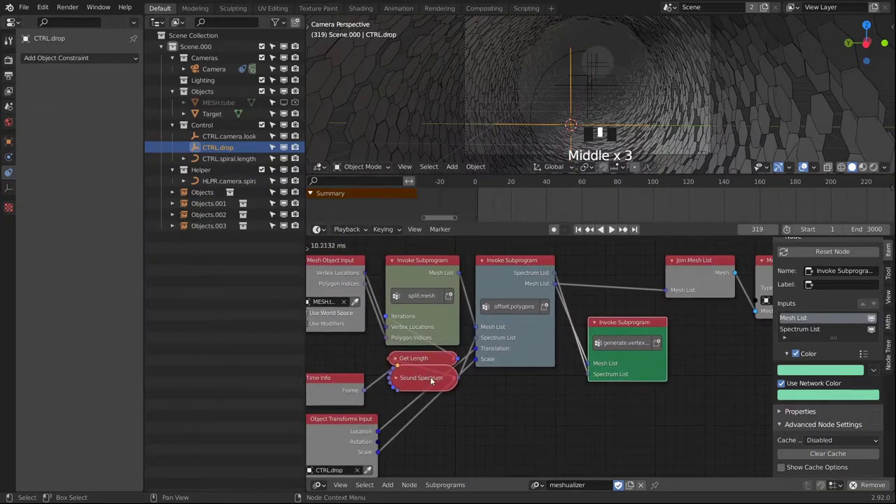
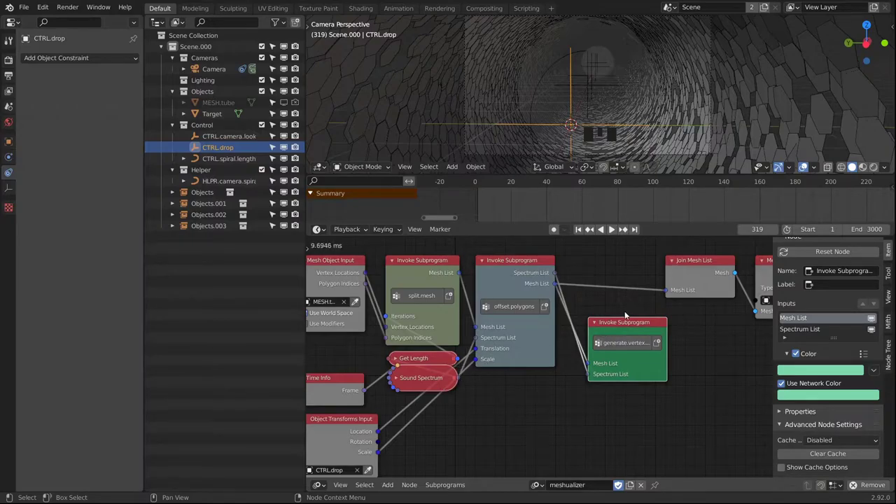
pyautogui.moveTo(616, 401); pyautogui.dragTo(604, 365, button='middle')
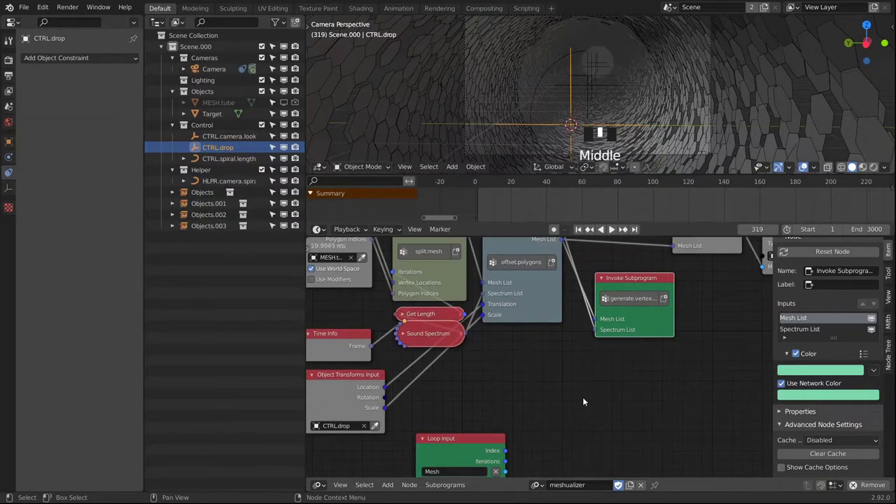
# Step: Add a Mesh List generator output to the generate.vertex.colors loop and connect the Loop Input's Mesh to it
pyautogui.moveTo(582, 435); pyautogui.dragTo(536, 366, button='middle')
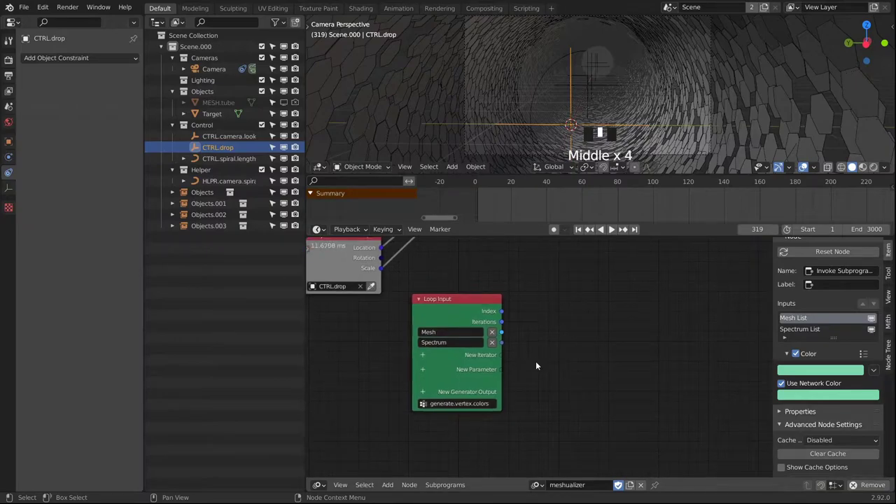
pyautogui.moveTo(472, 311); pyautogui.dragTo(447, 332)
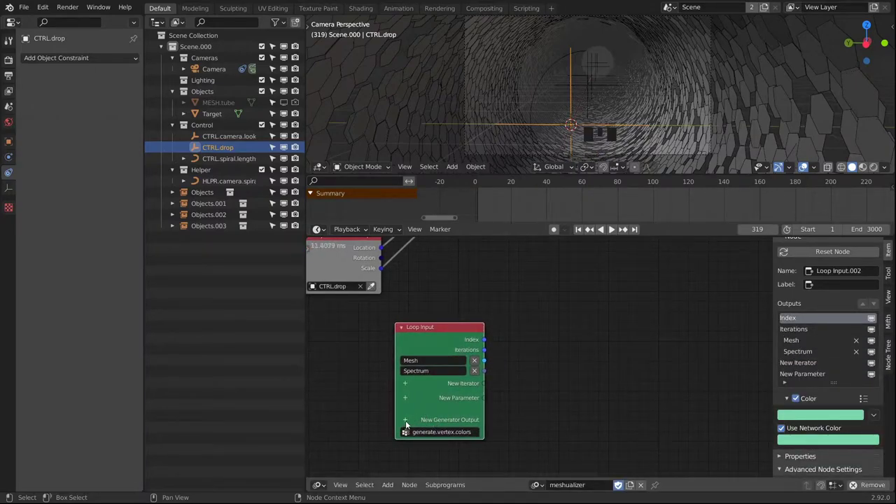
pyautogui.click(405, 420)
pyautogui.write('mes')
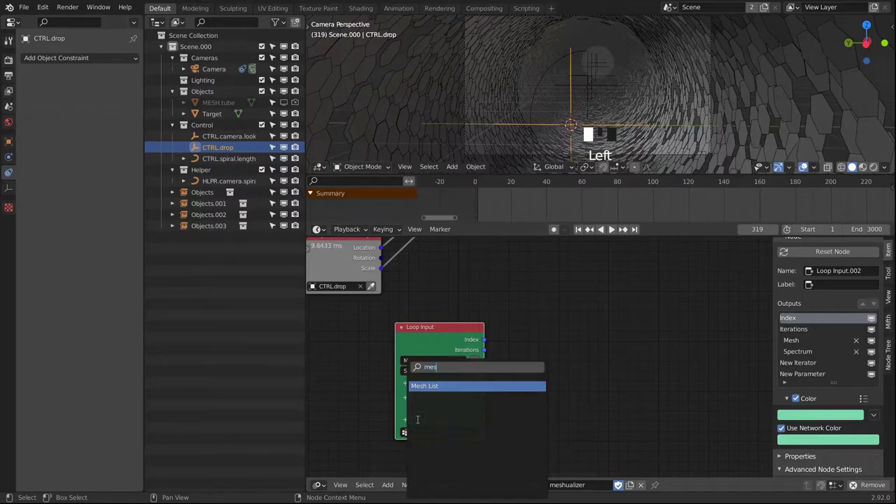
pyautogui.write('h')
pyautogui.press('Return')
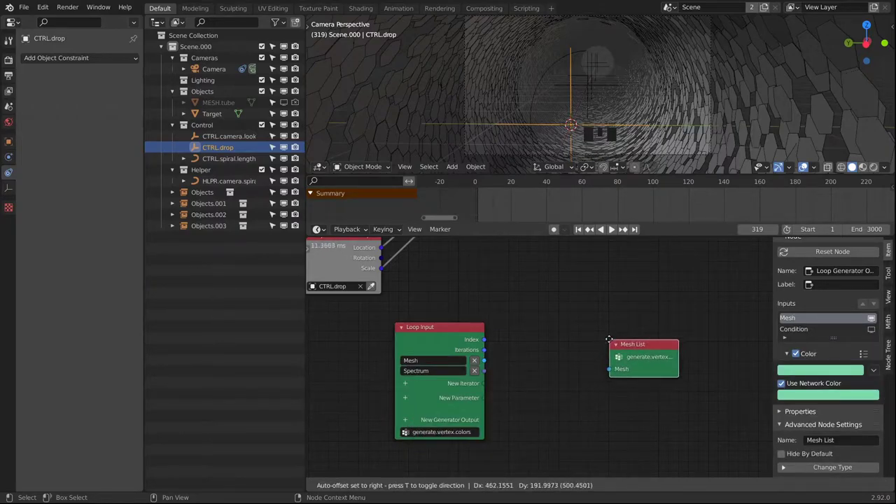
pyautogui.click(612, 346)
pyautogui.moveTo(484, 361); pyautogui.dragTo(609, 367)
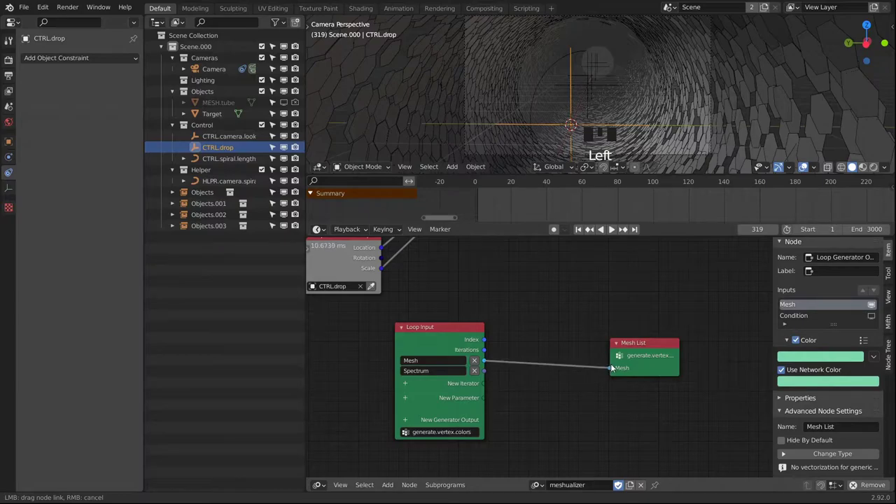
# Step: Connect the Mesh List output of the generate.vertex.colors Invoke Subprogram node to the Mesh List input of Join Mesh List
pyautogui.moveTo(634, 282); pyautogui.dragTo(600, 358, button='middle')
pyautogui.moveTo(638, 301); pyautogui.dragTo(609, 348, button='middle')
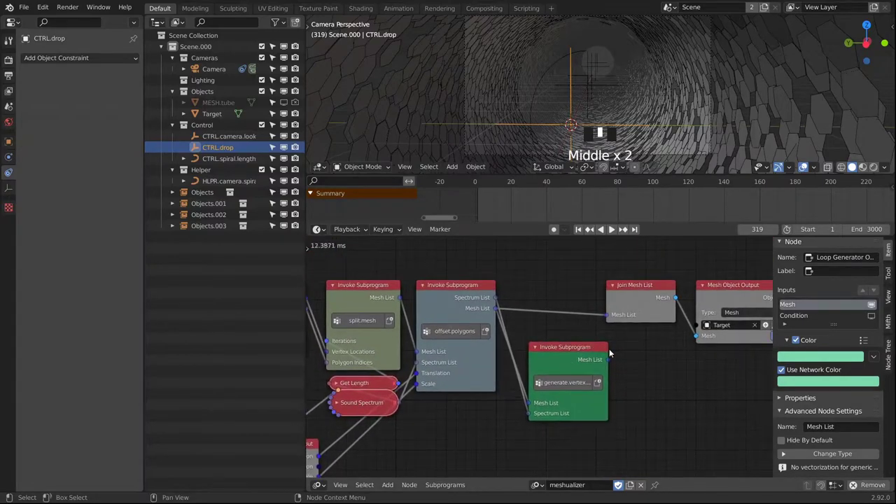
pyautogui.moveTo(607, 360); pyautogui.dragTo(606, 314)
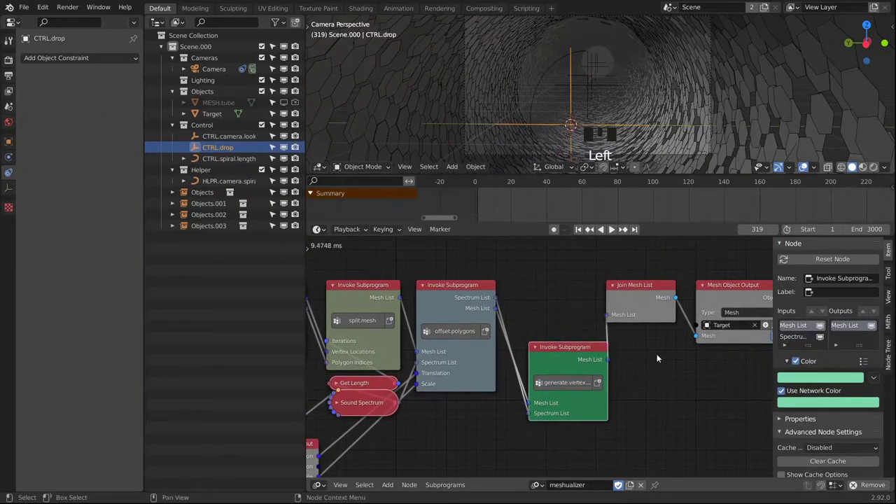
# Step: Line up the generate.vertex.colors node, Join Mesh List and Mesh Object Output in one row after offset.polygons
pyautogui.moveTo(663, 350); pyautogui.dragTo(578, 370, button='middle')
pyautogui.moveTo(559, 288); pyautogui.dragTo(679, 371)
pyautogui.moveTo(577, 329); pyautogui.dragTo(633, 334)
pyautogui.moveTo(488, 376); pyautogui.dragTo(487, 313)
pyautogui.moveTo(600, 319); pyautogui.dragTo(563, 314)
pyautogui.moveTo(684, 325); pyautogui.dragTo(649, 312)
# Step: Move the Mesh List generator output node farther from the generate.vertex.colors Loop Input to make room between them
pyautogui.moveTo(522, 407); pyautogui.dragTo(571, 295, button='middle')
pyautogui.moveTo(531, 423); pyautogui.dragTo(552, 330, button='middle')
pyautogui.moveTo(572, 374); pyautogui.dragTo(722, 371)
pyautogui.moveTo(541, 355); pyautogui.dragTo(538, 348, button='middle')
# Step: Insert an Insert Vertex Color Layer node into the Mesh link between Loop Input and the Mesh List output, placed near that output
pyautogui.hotkey('shift', 'a')
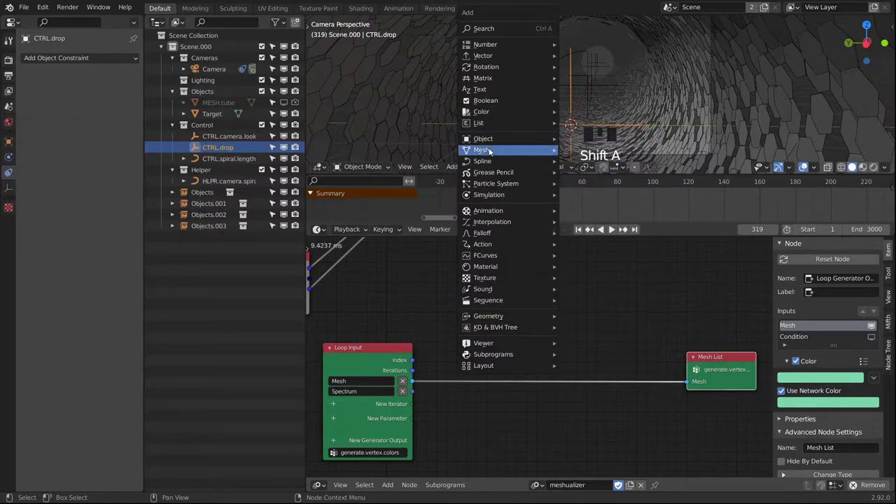
pyautogui.moveTo(490, 151)
pyautogui.moveTo(609, 210)
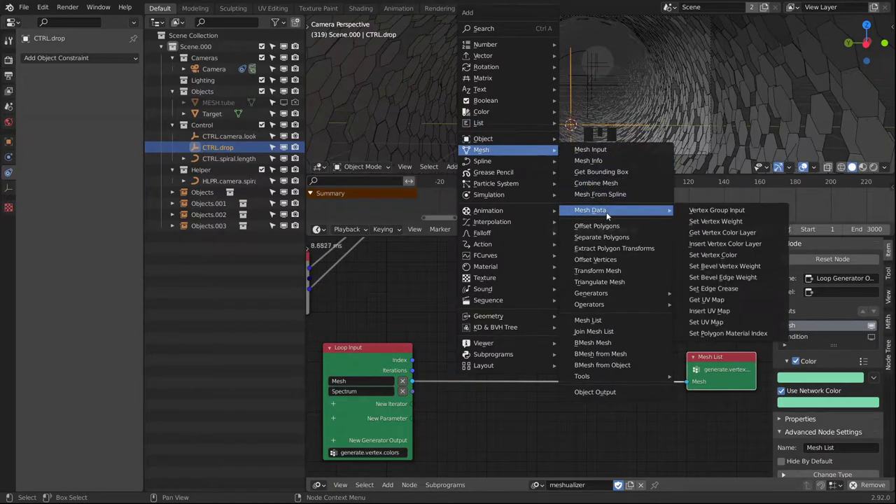
pyautogui.click(725, 244)
pyautogui.click(589, 343)
pyautogui.moveTo(623, 409); pyautogui.dragTo(664, 329, button='middle')
pyautogui.moveTo(625, 358); pyautogui.dragTo(567, 359, button='middle')
pyautogui.moveTo(591, 287); pyautogui.dragTo(616, 286)
pyautogui.moveTo(503, 334); pyautogui.dragTo(524, 352, button='middle')
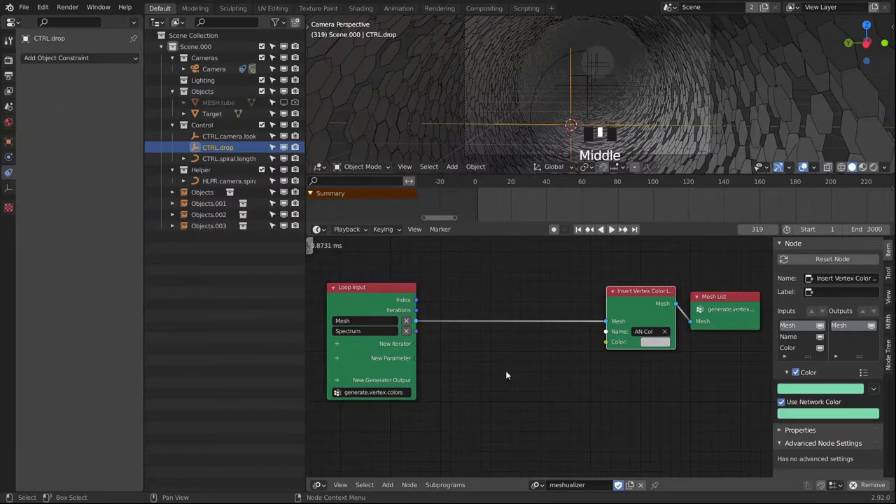
# Step: Add a Map Range node fed by the loop's Spectrum output at Value, with Input Max set to 10
pyautogui.hotkey('shift', 'a')
pyautogui.moveTo(469, 320)
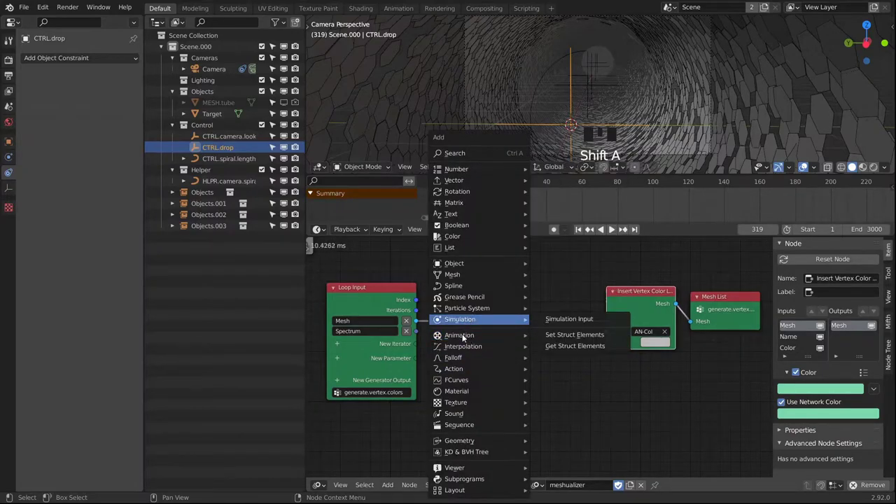
pyautogui.moveTo(508, 347)
pyautogui.click(549, 421)
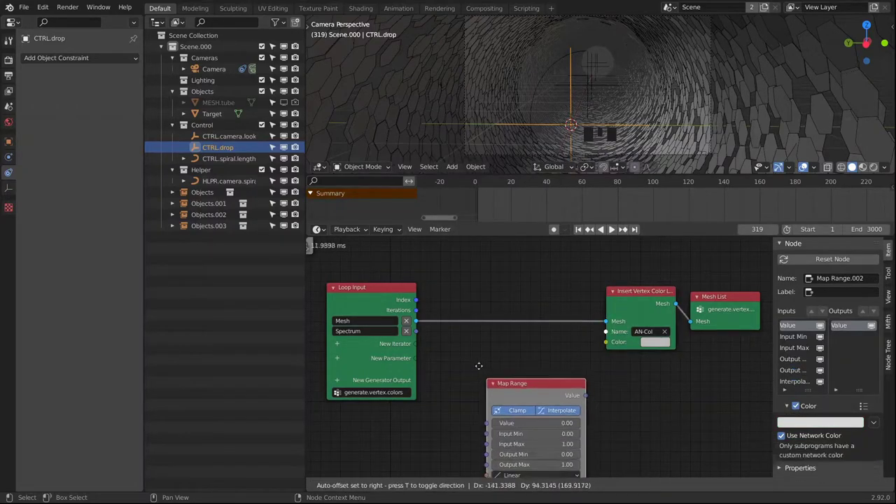
pyautogui.click(458, 331)
pyautogui.moveTo(416, 331); pyautogui.dragTo(448, 347)
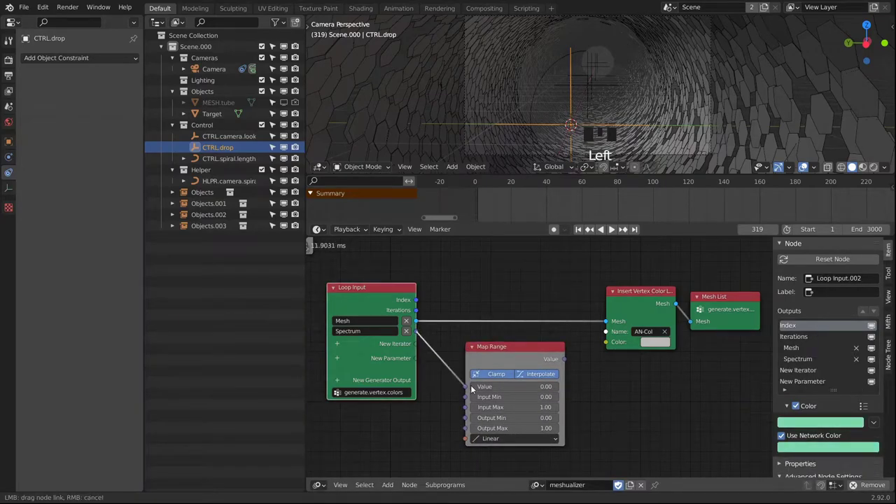
pyautogui.moveTo(471, 385); pyautogui.dragTo(467, 386)
pyautogui.click(514, 406)
pyautogui.write('0')
pyautogui.press('Return')
# Step: Add a Combine Color node linking Map Range's Value into R and its Color output into the Insert Vertex Color node
pyautogui.hotkey('shift', 'a')
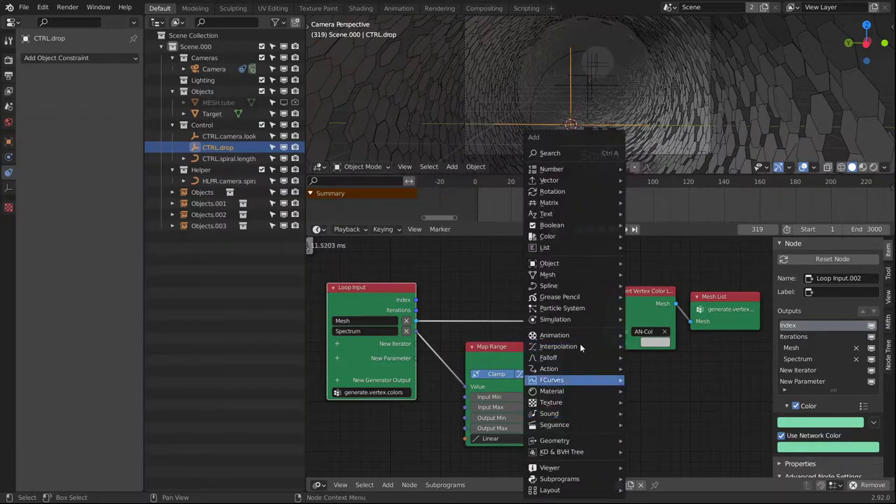
pyautogui.moveTo(602, 236)
pyautogui.click(664, 248)
pyautogui.click(594, 378)
pyautogui.moveTo(564, 359); pyautogui.dragTo(632, 414)
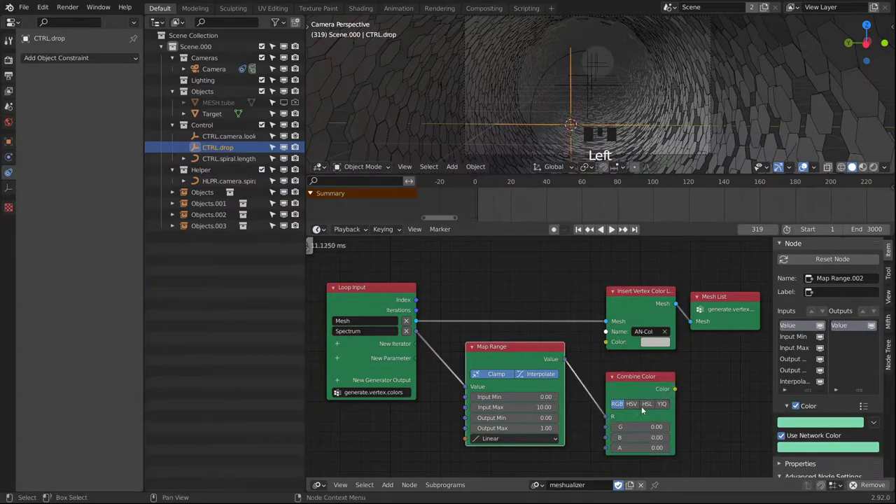
pyautogui.moveTo(674, 388); pyautogui.dragTo(605, 342)
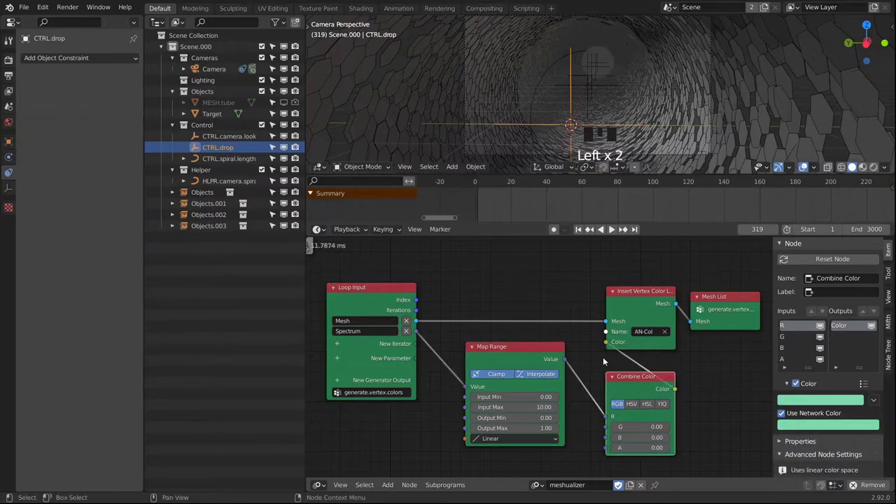
# Step: Rearrange the loop nodes, shifting Insert Vertex Color and Mesh List farther along and aligning Combine Color and Map Range before them
pyautogui.moveTo(456, 386); pyautogui.dragTo(469, 380, button='middle')
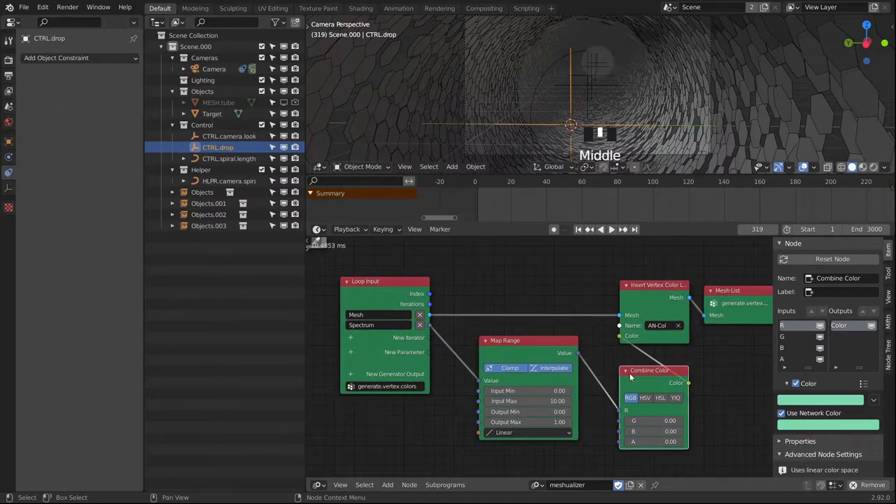
pyautogui.moveTo(570, 301); pyautogui.dragTo(558, 315, button='middle')
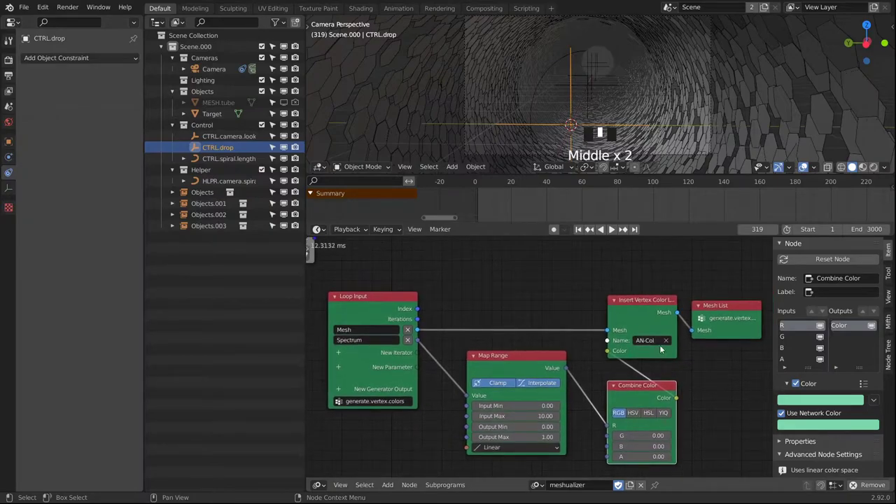
pyautogui.moveTo(694, 365); pyautogui.dragTo(593, 373, button='middle')
pyautogui.moveTo(655, 378); pyautogui.dragTo(550, 274)
pyautogui.moveTo(549, 323); pyautogui.dragTo(678, 320)
pyautogui.moveTo(557, 403); pyautogui.dragTo(561, 369)
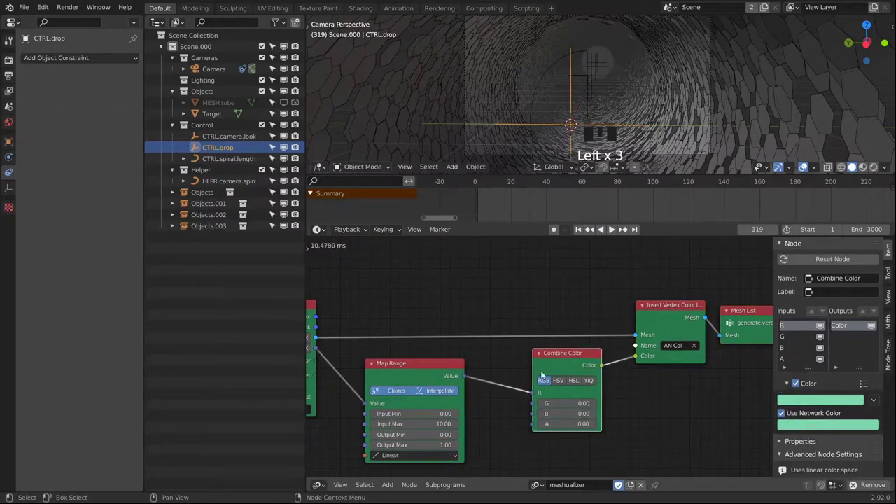
pyautogui.moveTo(440, 372); pyautogui.dragTo(460, 364)
# Step: Expose the Map Range node's Input Min and Input Max as parameters on the Loop Input node
pyautogui.moveTo(461, 364); pyautogui.dragTo(575, 334, button='middle')
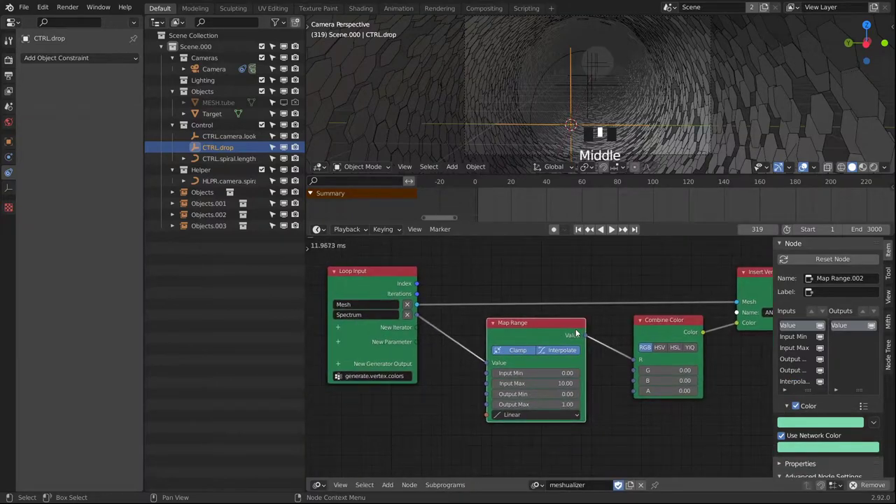
pyautogui.moveTo(486, 374); pyautogui.dragTo(417, 342)
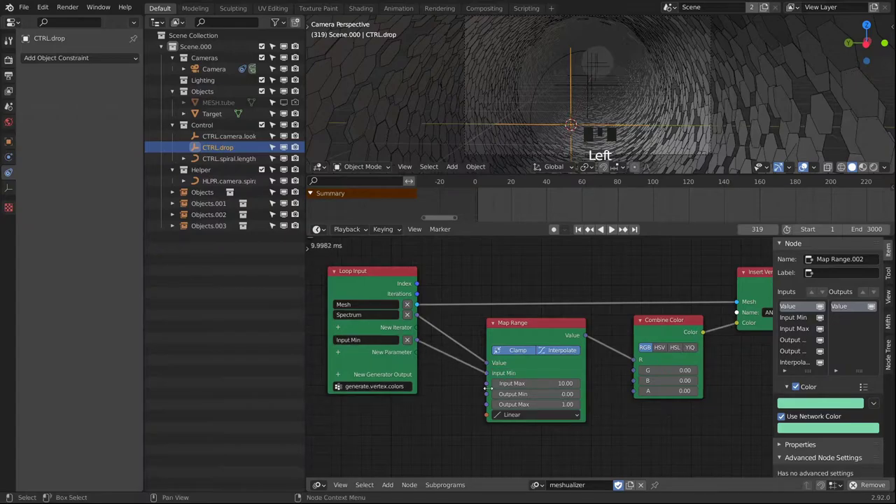
pyautogui.moveTo(487, 386); pyautogui.dragTo(418, 352)
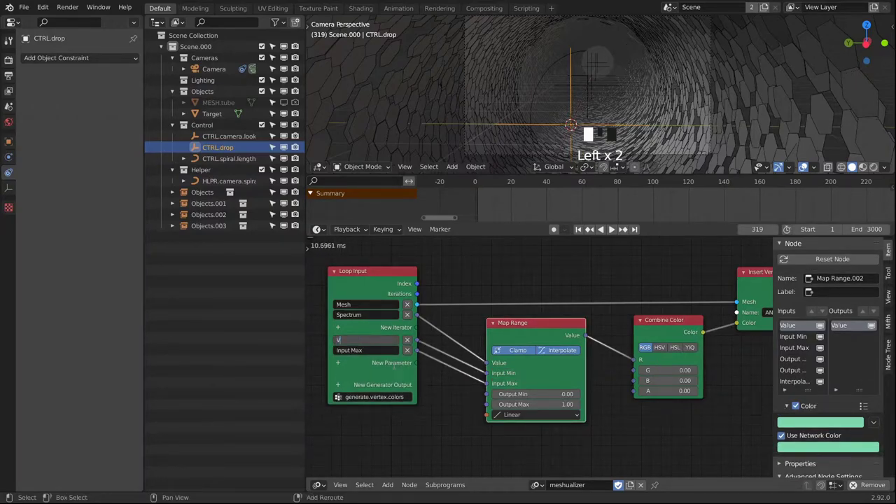
# Step: Rename the two loop parameters as Vertex Color R Min and Vertex Color R Max
pyautogui.write('Colo')
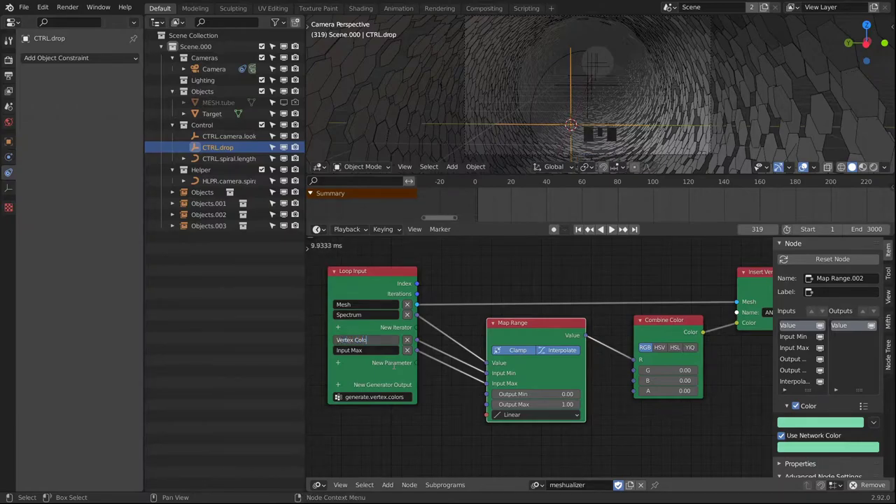
pyautogui.write('r R Min')
pyautogui.press('Return')
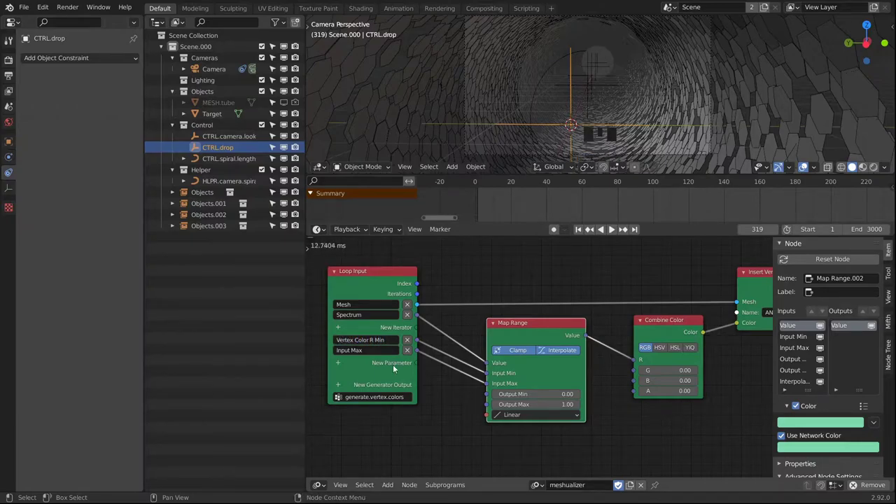
pyautogui.click(361, 350)
pyautogui.press('Left')
pyautogui.hotkey('ctrl', 'a')
pyautogui.write('Vertex C')
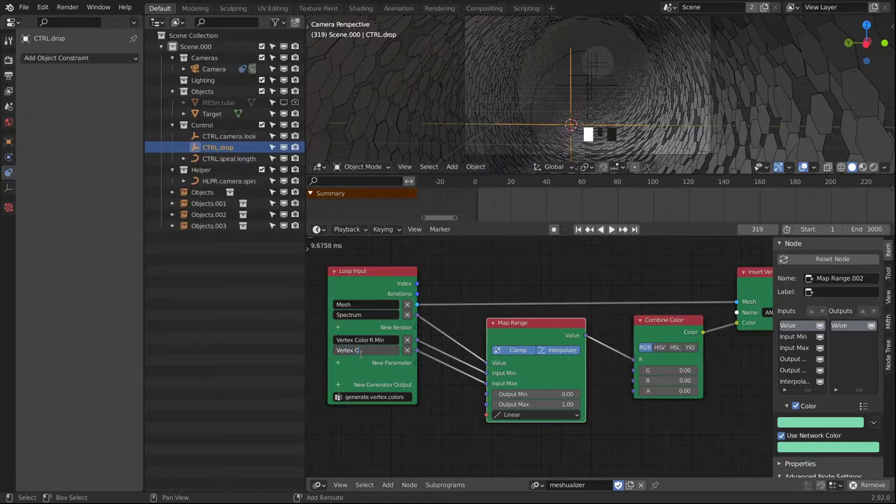
pyautogui.write('olor R')
pyautogui.press('BackSpace')
pyautogui.write('M')
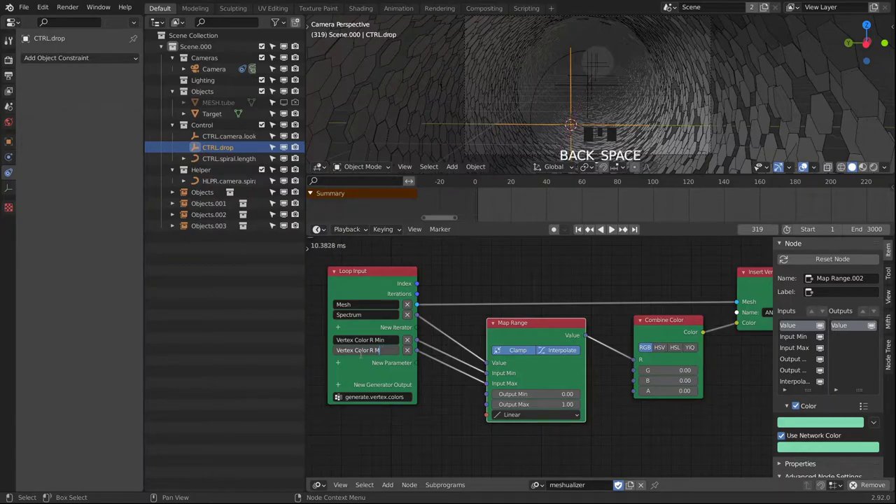
pyautogui.write('ax')
pyautogui.press('Return')
# Step: Add a Math node above Map Range and connect the loop's Iterations output to its A input
pyautogui.moveTo(529, 279); pyautogui.dragTo(506, 315, button='middle')
pyautogui.hotkey('shift', 'a')
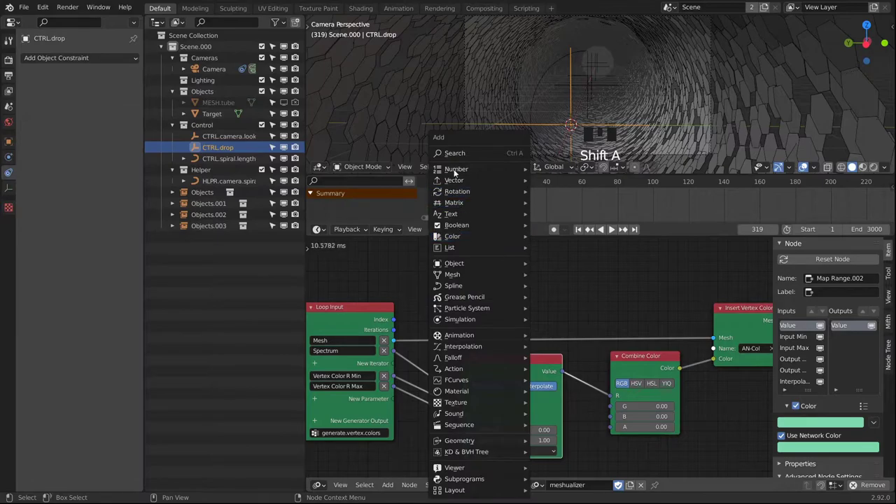
pyautogui.moveTo(481, 169)
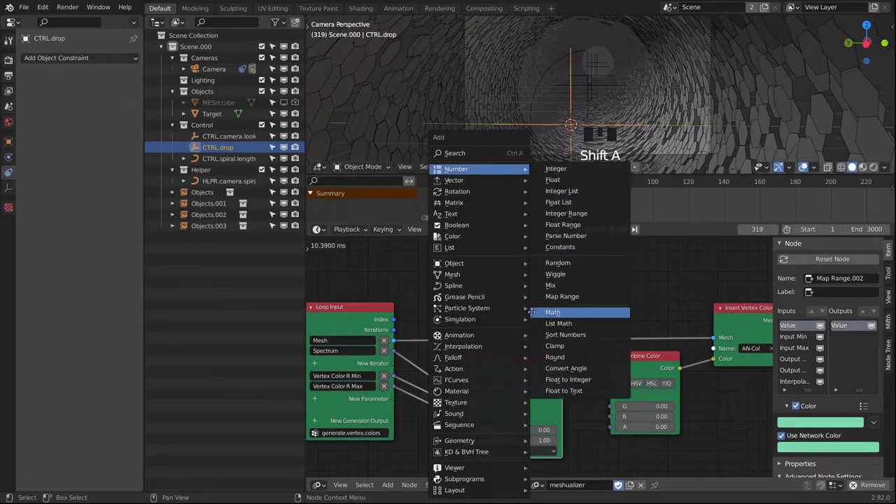
pyautogui.click(553, 312)
pyautogui.click(551, 315)
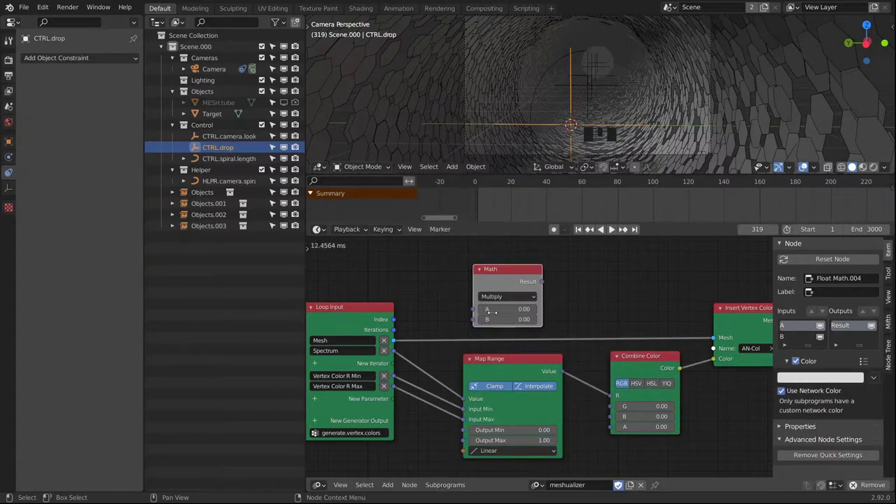
pyautogui.moveTo(396, 331); pyautogui.dragTo(476, 308)
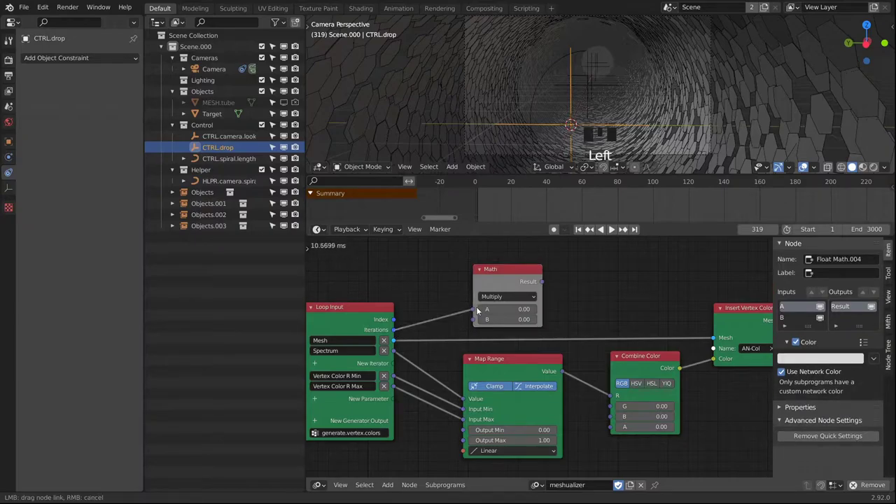
# Step: Set the Math node's operation to Subtract with B at 1
pyautogui.click(508, 286)
pyautogui.click(505, 294)
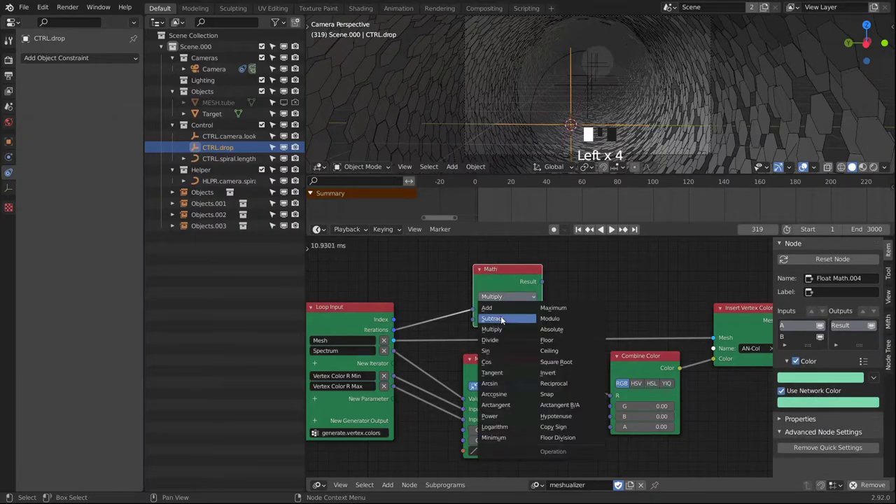
pyautogui.click(505, 284)
pyautogui.click(505, 319)
pyautogui.write('1')
pyautogui.press('Return')
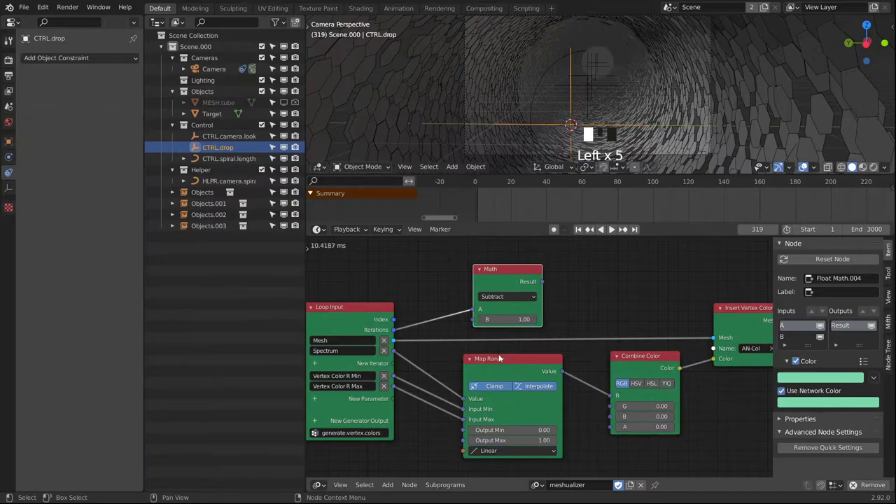
# Step: Duplicate the Subtract node beside the original and set the copy's operation to Divide
pyautogui.click(512, 270)
pyautogui.hotkey('shift', 'd')
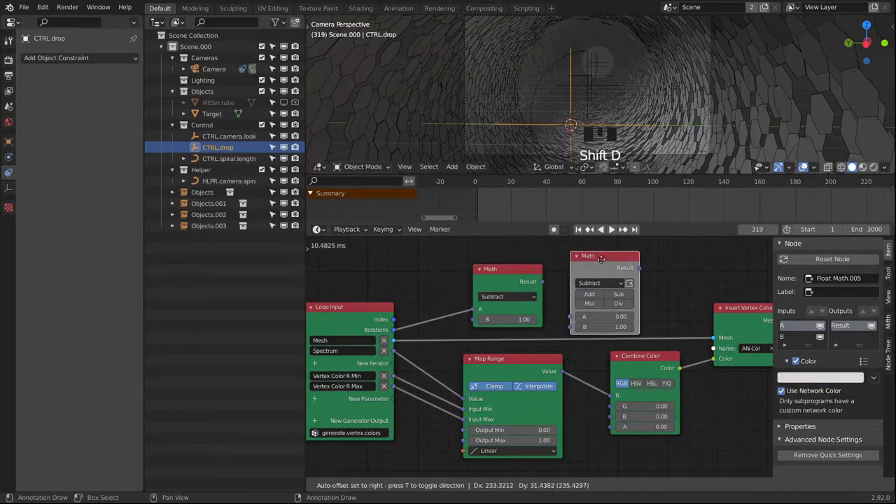
pyautogui.click(598, 256)
pyautogui.click(581, 296)
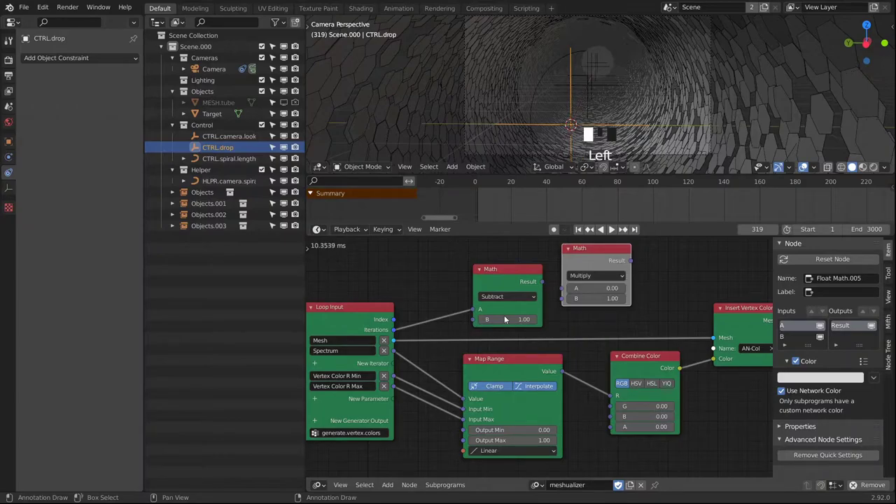
pyautogui.click(594, 276)
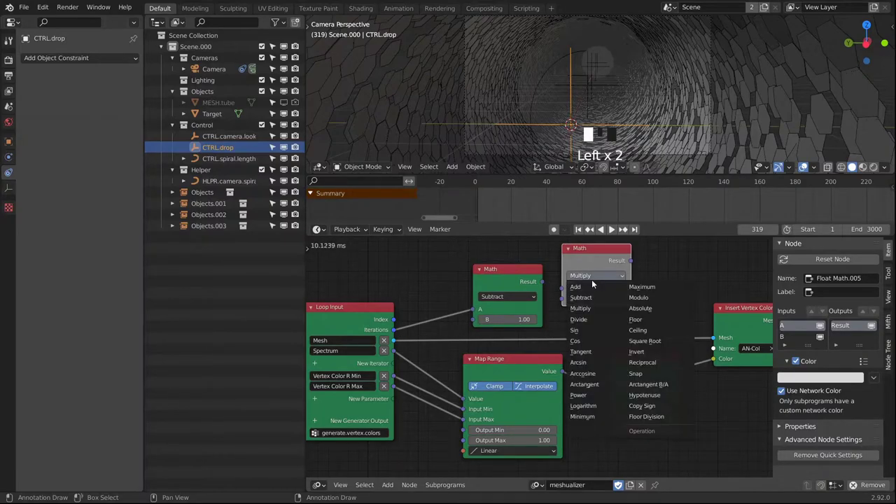
pyautogui.click(591, 320)
# Step: Set the Divide node's A to 1 and connect the Subtract result to its B input
pyautogui.click(570, 288)
pyautogui.write('1')
pyautogui.press('Return')
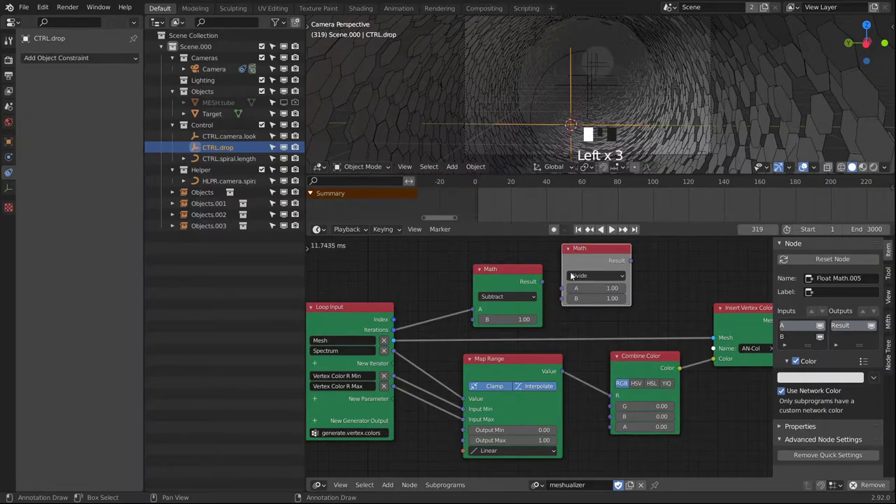
pyautogui.moveTo(542, 282); pyautogui.dragTo(577, 294)
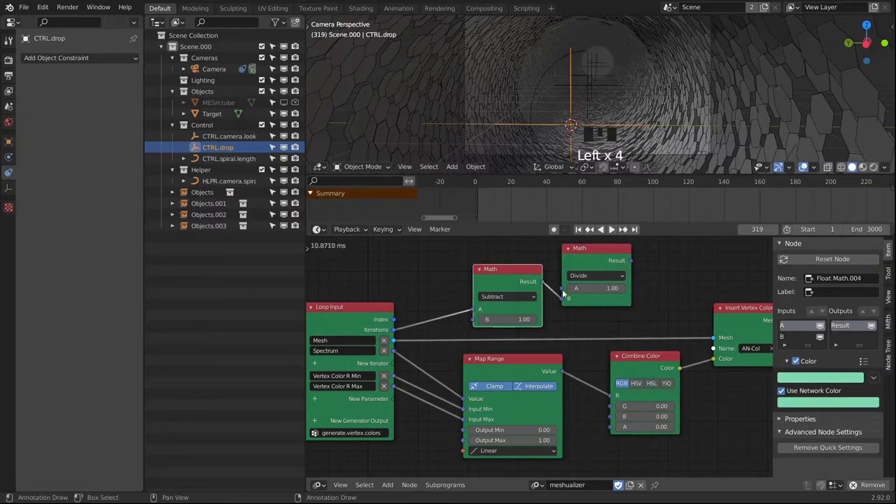
# Step: Collapse the Subtract node, and duplicate the Divide node as a Multiply node
pyautogui.click(480, 270)
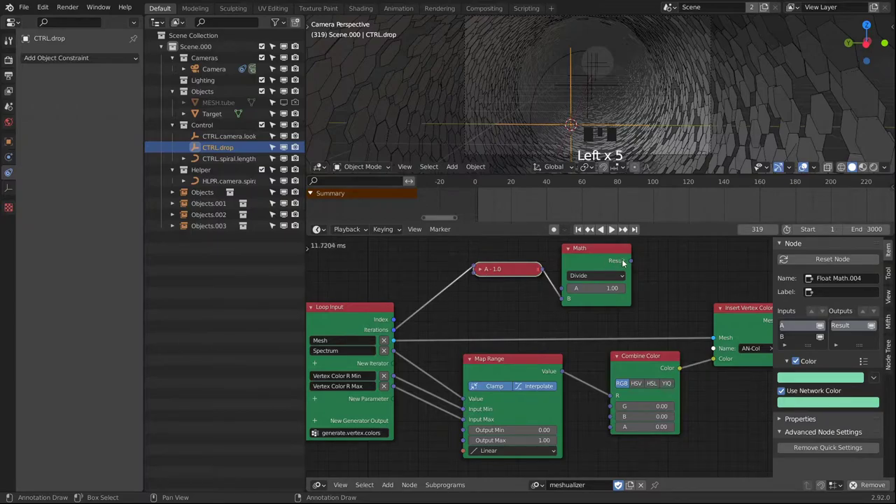
pyautogui.click(598, 258)
pyautogui.hotkey('shift', 'd')
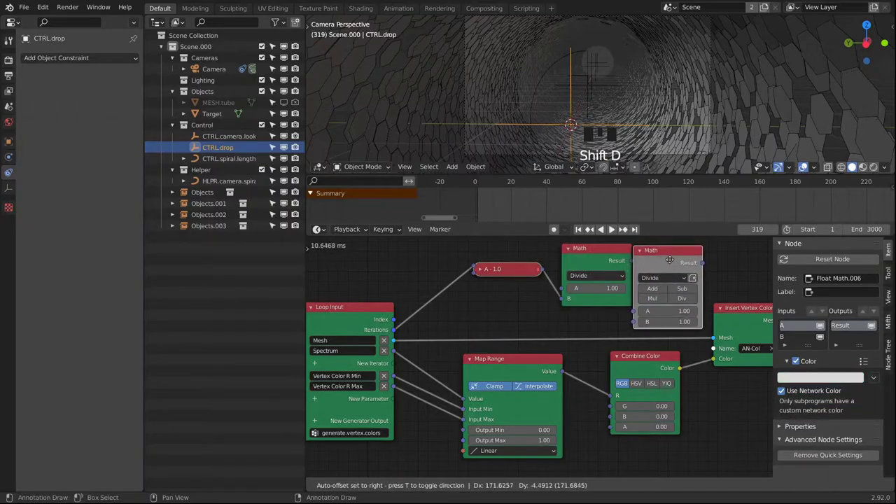
pyautogui.click(671, 259)
pyautogui.click(654, 298)
# Step: Collapse the Divide node and place it directly beneath the collapsed Subtract node
pyautogui.moveTo(632, 261); pyautogui.dragTo(506, 299)
pyautogui.click(630, 265)
pyautogui.click(501, 290)
pyautogui.click(498, 282)
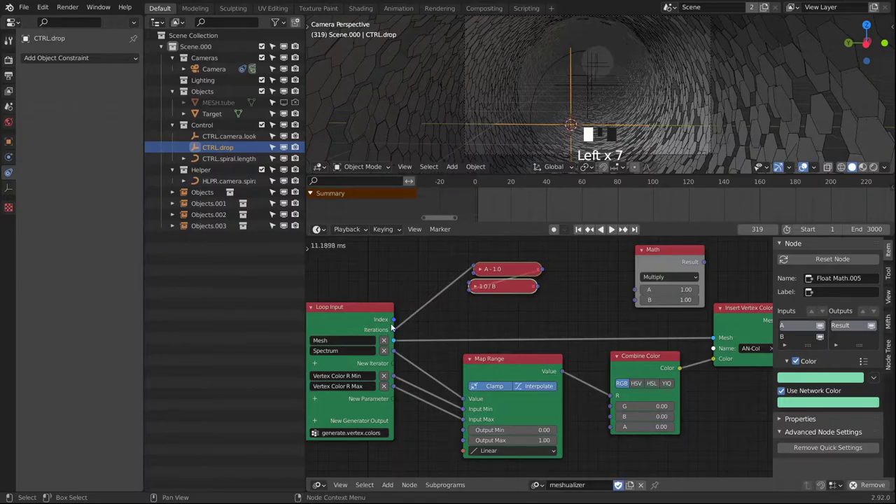
# Step: Connect the loop's Index to the Multiply node's B input and the Divide result to its A input
pyautogui.moveTo(395, 320); pyautogui.dragTo(636, 301)
pyautogui.click(634, 295)
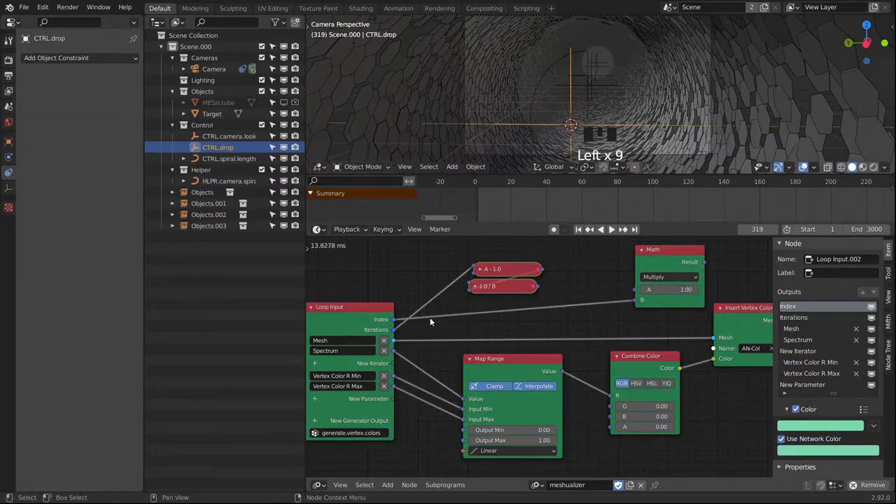
pyautogui.moveTo(538, 285); pyautogui.dragTo(636, 288)
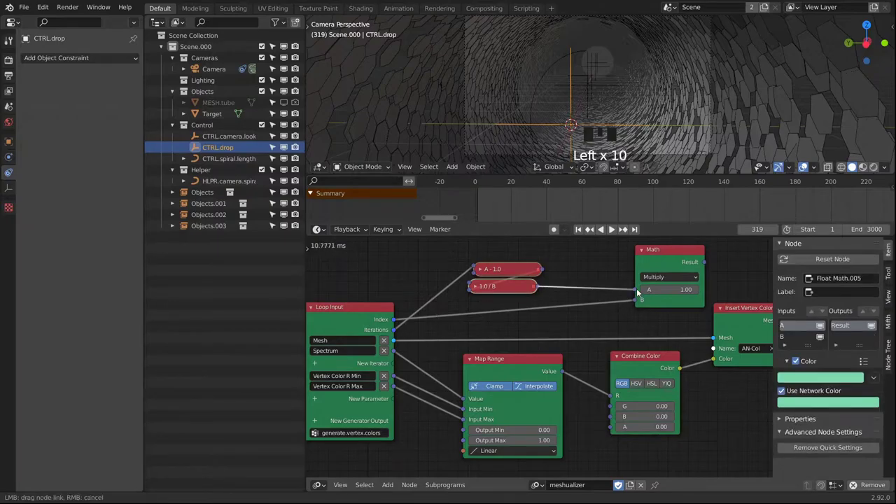
# Step: Collapse the Multiply node, stack it beneath the other math nodes, and connect its result to Combine Color's G input
pyautogui.click(641, 249)
pyautogui.moveTo(655, 252); pyautogui.dragTo(490, 308)
pyautogui.moveTo(591, 305); pyautogui.dragTo(540, 298, button='middle')
pyautogui.moveTo(509, 293); pyautogui.dragTo(584, 391)
pyautogui.moveTo(488, 261); pyautogui.dragTo(520, 285, button='middle')
pyautogui.click(518, 297)
pyautogui.moveTo(518, 296); pyautogui.dragTo(516, 279)
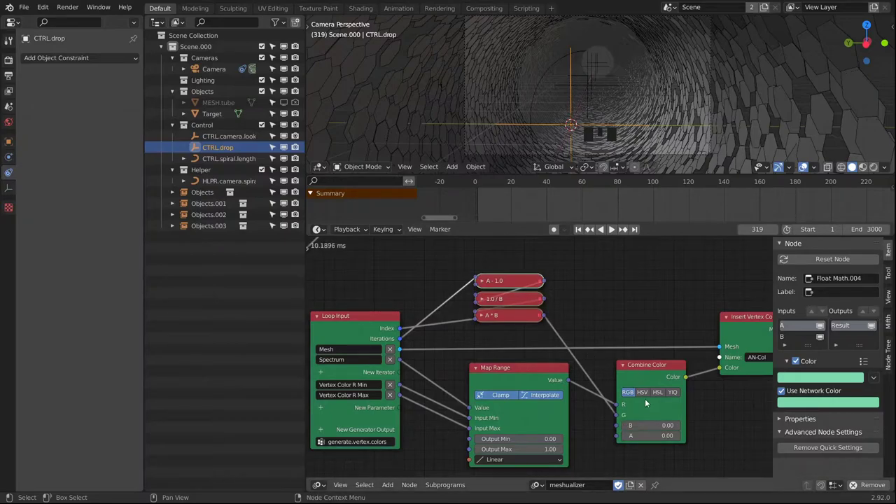
# Step: Add a Frame enclosing all nodes of the generate.vertex.colors loop
pyautogui.moveTo(582, 422); pyautogui.dragTo(595, 364, button='middle')
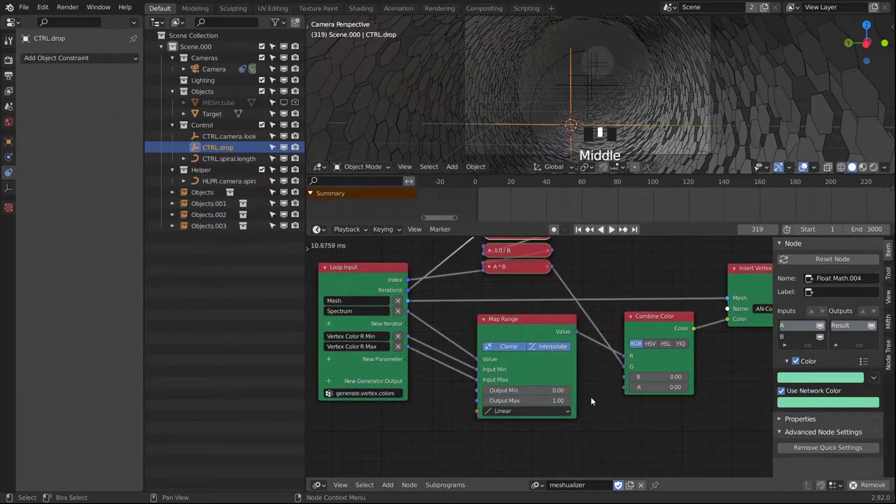
pyautogui.moveTo(591, 397); pyautogui.dragTo(574, 412, button='middle')
pyautogui.moveTo(592, 384); pyautogui.dragTo(572, 382, button='middle')
pyautogui.scroll(-8, 673, 414)
pyautogui.moveTo(481, 332); pyautogui.dragTo(558, 314, button='middle')
pyautogui.hotkey('shift', 'a')
pyautogui.moveTo(408, 493)
pyautogui.click(460, 478)
pyautogui.click(400, 275)
pyautogui.moveTo(480, 267); pyautogui.dragTo(743, 384)
pyautogui.moveTo(473, 299); pyautogui.dragTo(429, 303)
# Step: Label the new frame Generate Vertex Colors
pyautogui.click(818, 292)
pyautogui.write('Gene')
pyautogui.press('BackSpace')
pyautogui.press('BackSpace')
pyautogui.write('nerate Vertex Colors')
pyautogui.press('Return')
# Step: Enable the frame's custom color and pick a mint green
pyautogui.click(795, 309)
pyautogui.click(801, 324)
pyautogui.click(819, 199)
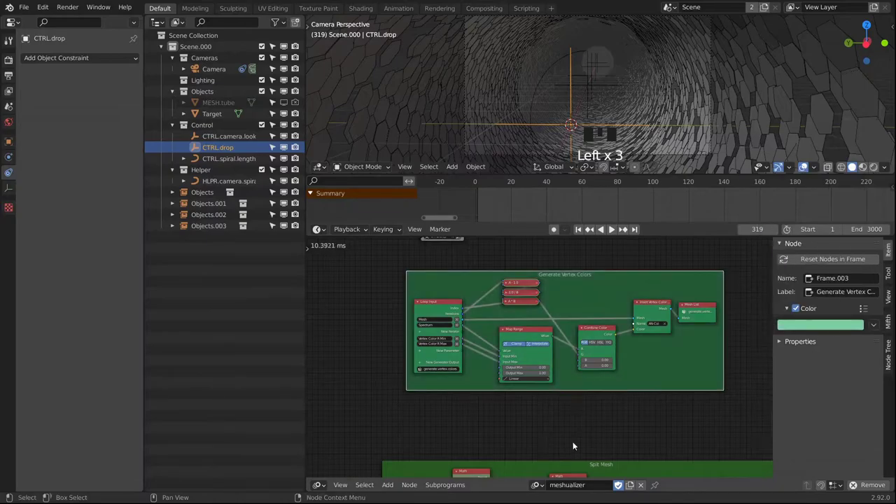
# Step: Move the Generate Vertex Colors frame below the other loop frames and close the gaps between the frames
pyautogui.moveTo(574, 419); pyautogui.dragTo(616, 327, button='middle')
pyautogui.scroll(-7, 620, 334)
pyautogui.moveTo(616, 293); pyautogui.dragTo(614, 424)
pyautogui.click(582, 346)
pyautogui.moveTo(576, 338); pyautogui.dragTo(579, 292)
pyautogui.moveTo(581, 382); pyautogui.dragTo(583, 336)
pyautogui.moveTo(585, 427); pyautogui.dragTo(586, 378)
# Step: Switch the 3D viewport to Material Preview shading
pyautogui.scroll(8, 630, 260)
pyautogui.moveTo(630, 260); pyautogui.dragTo(634, 298, button='middle')
pyautogui.scroll(9, 635, 302)
pyautogui.rightClick(529, 118)
pyautogui.press('z')
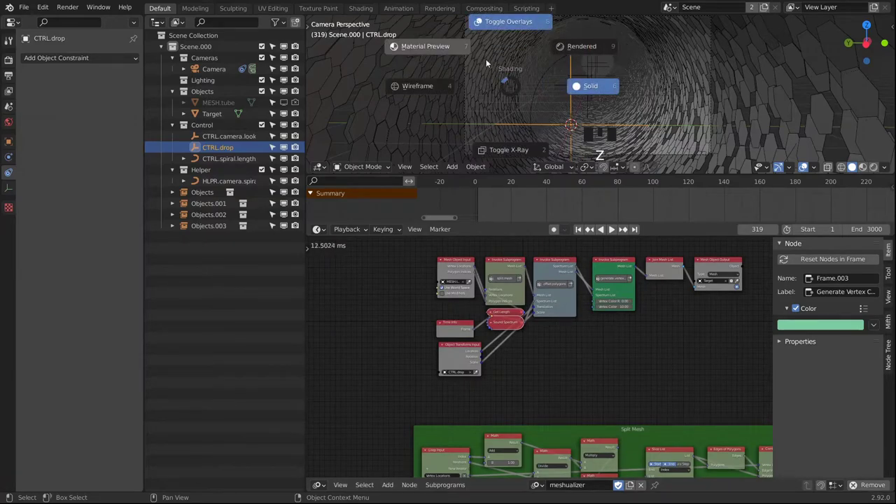
pyautogui.click(425, 46)
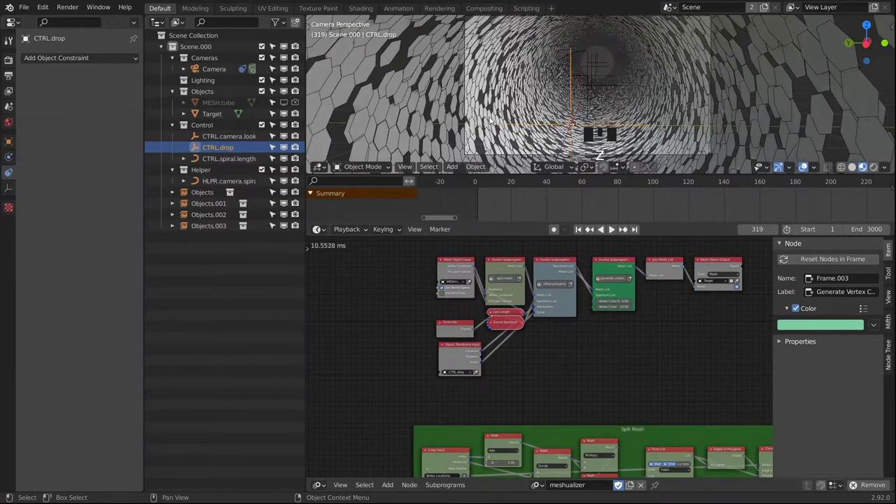
# Step: Open the Target object's material in the Shader Editor and delete its Principled BSDF node
pyautogui.click(318, 484)
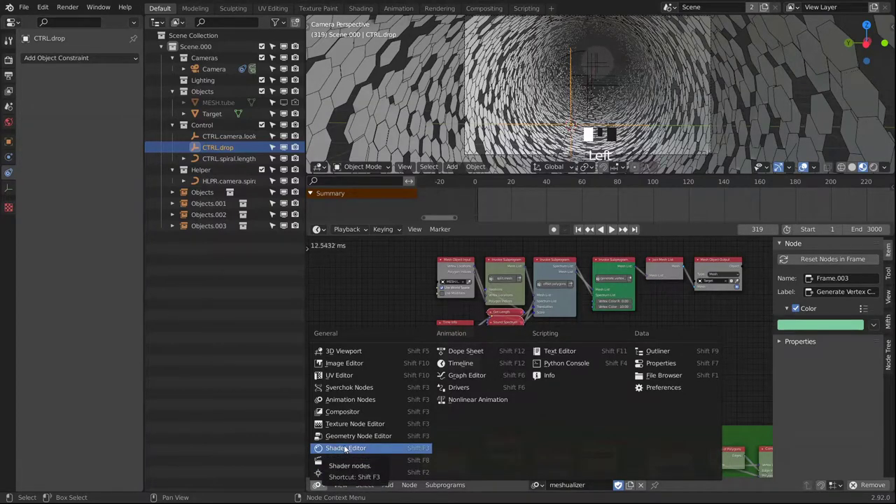
pyautogui.click(338, 449)
pyautogui.click(496, 84)
pyautogui.click(622, 485)
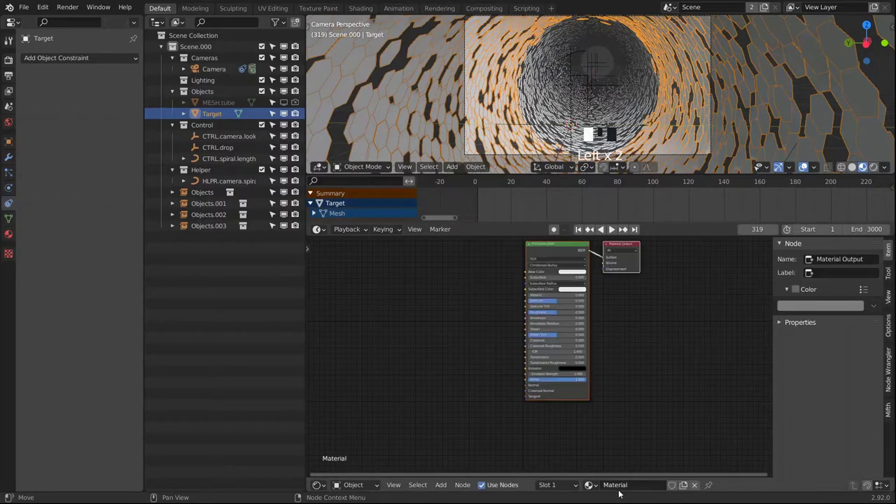
pyautogui.click(545, 254)
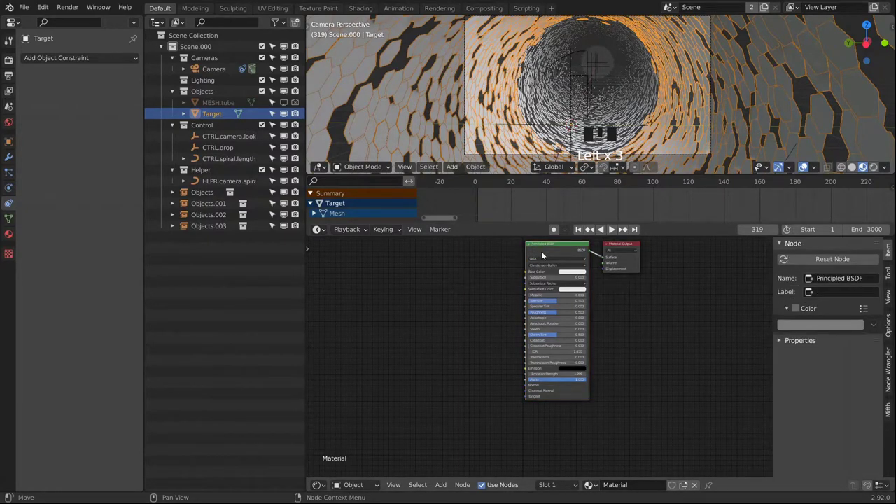
pyautogui.press('x')
# Step: Add a Vertex Color node to the material and set its color layer to AN-Col
pyautogui.hotkey('shift', 'a')
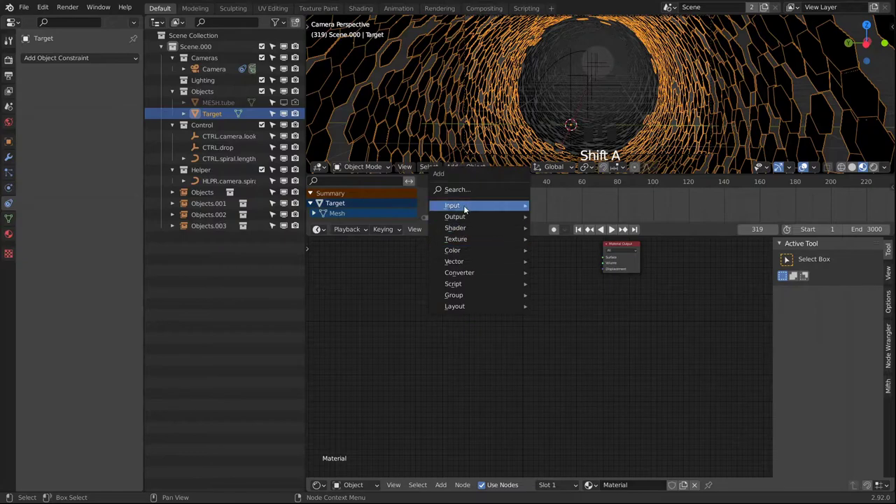
pyautogui.moveTo(516, 209)
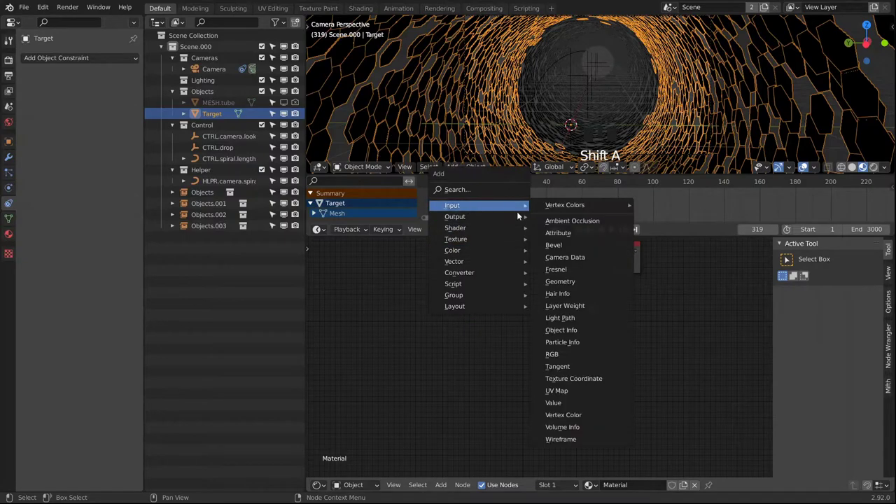
pyautogui.click(564, 414)
pyautogui.click(434, 286)
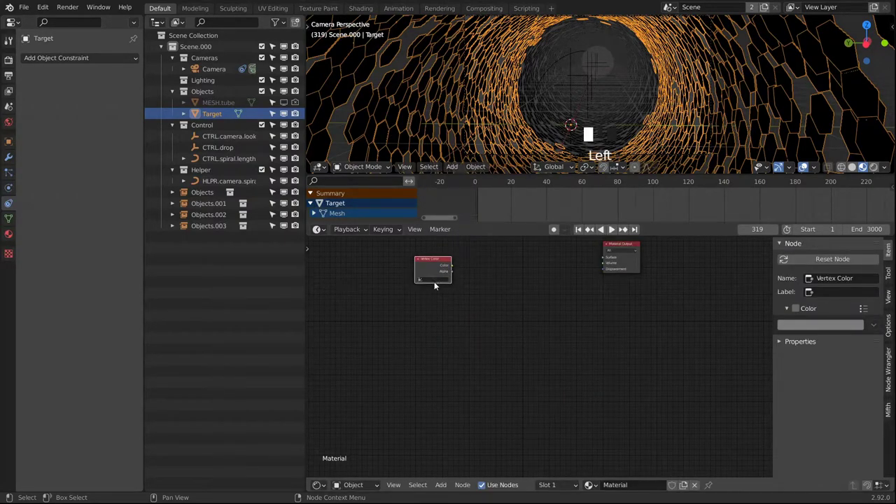
pyautogui.click(437, 280)
pyautogui.click(427, 289)
pyautogui.scroll(4, 458, 284)
pyautogui.moveTo(475, 290); pyautogui.dragTo(473, 337, button='middle')
pyautogui.click(418, 304)
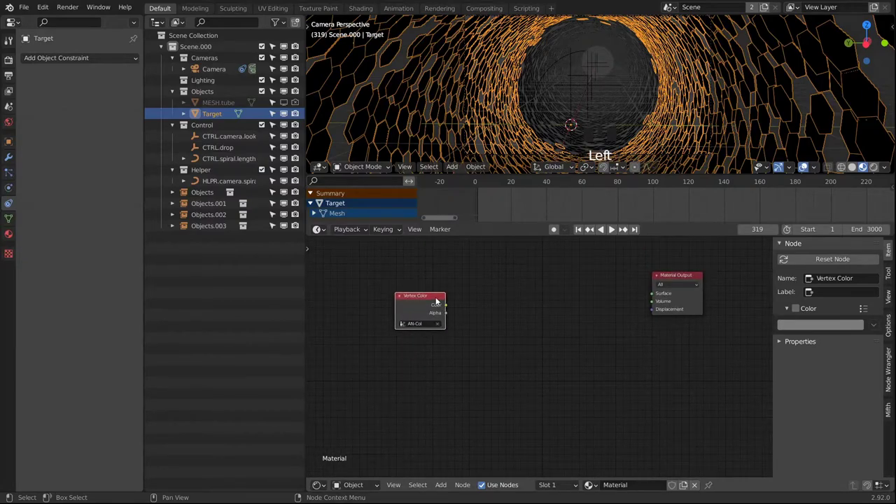
# Step: Add a Separate RGB node beside Vertex Color and connect Vertex Color's Color output to its Image input
pyautogui.hotkey('shift', 'a')
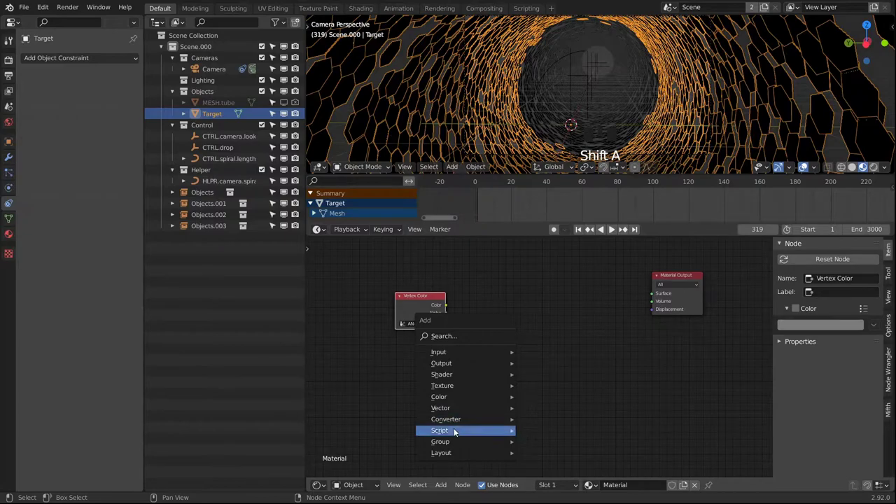
pyautogui.moveTo(456, 420)
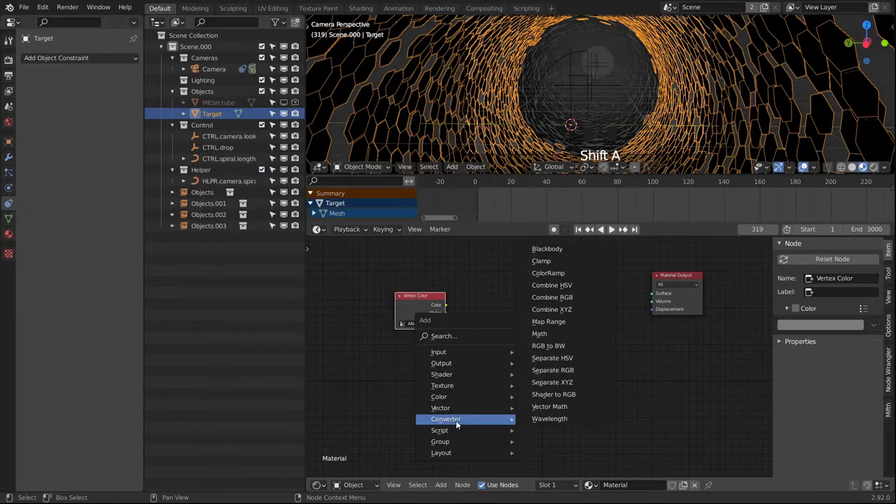
pyautogui.click(553, 371)
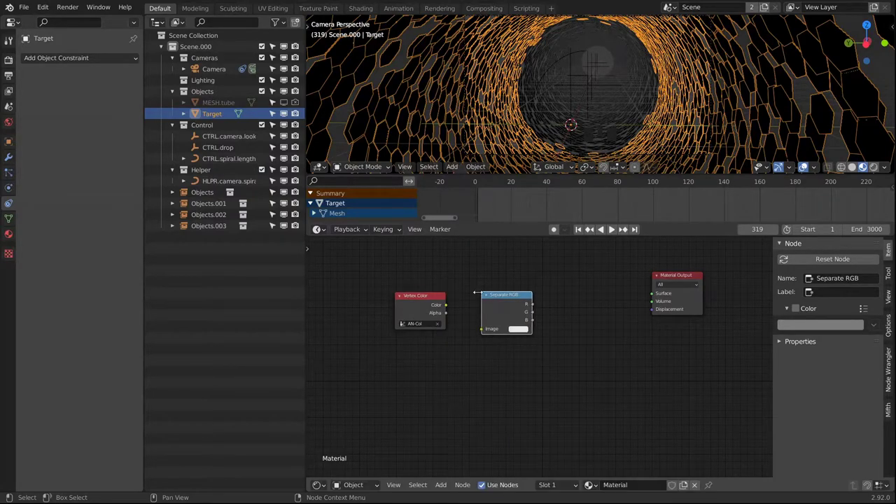
pyautogui.keyDown('alt'); pyautogui.moveTo(443, 306); pyautogui.dragTo(521, 321, button='right'); pyautogui.keyUp('alt')
pyautogui.moveTo(531, 306); pyautogui.dragTo(496, 307)
# Step: Preview Separate RGB's R output through a Viewer and inspect the tube's polygons in the 3D viewport
pyautogui.keyDown('ctrl'); pyautogui.keyDown('shift'); pyautogui.click(520, 308); pyautogui.keyUp('shift'); pyautogui.keyUp('ctrl')
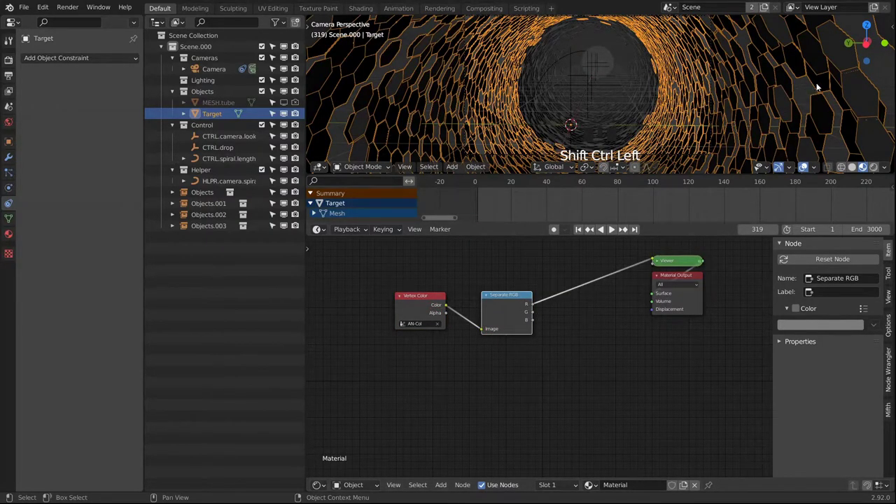
pyautogui.keyDown('alt'); pyautogui.moveTo(615, 87); pyautogui.dragTo(667, 44, button='middle'); pyautogui.keyUp('alt')
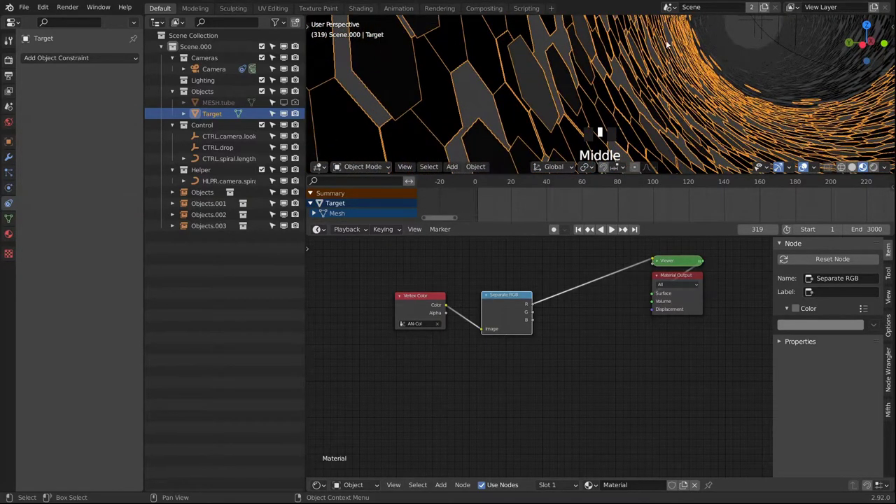
pyautogui.moveTo(605, 74); pyautogui.dragTo(539, 72, button='middle')
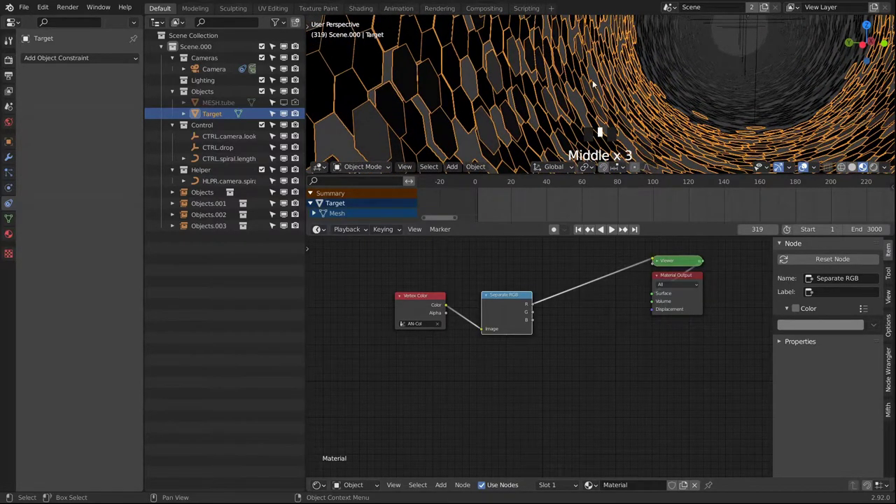
# Step: Switch the node area back to Animation Nodes and load the meshualizer tree
pyautogui.click(318, 485)
pyautogui.click(350, 401)
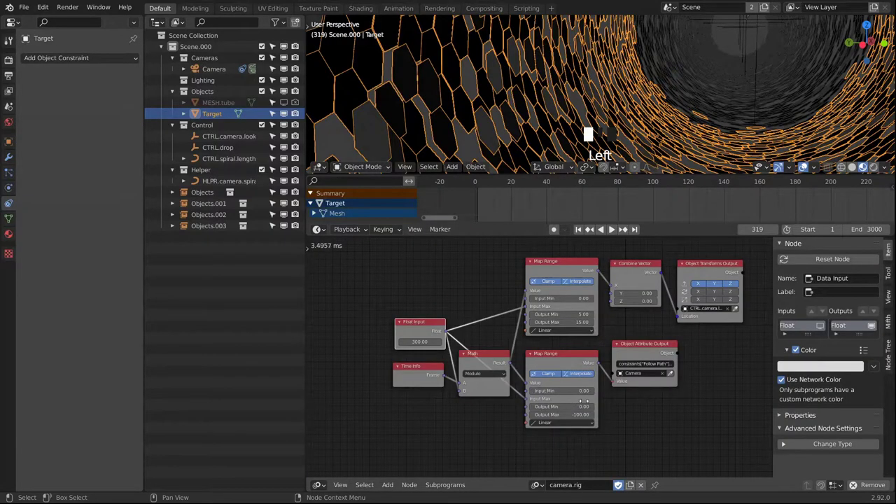
pyautogui.scroll(2, 595, 410)
pyautogui.moveTo(576, 308); pyautogui.dragTo(539, 332, button='middle')
pyautogui.scroll(-8, 539, 365)
pyautogui.click(537, 485)
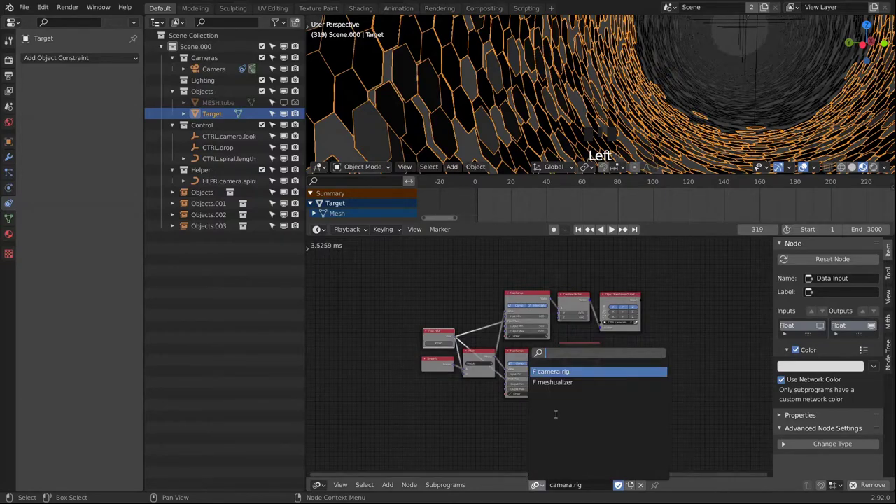
pyautogui.click(538, 383)
# Step: Set Vertex Color R Max on the generate.vertex.colors Invoke Subprogram node to 3.55
pyautogui.moveTo(536, 398); pyautogui.dragTo(511, 316, button='middle')
pyautogui.moveTo(542, 418); pyautogui.dragTo(532, 440, button='middle')
pyautogui.moveTo(542, 325); pyautogui.dragTo(538, 386, button='middle')
pyautogui.scroll(8, 593, 329)
pyautogui.scroll(5, 592, 329)
pyautogui.moveTo(619, 338); pyautogui.dragTo(611, 387, button='middle')
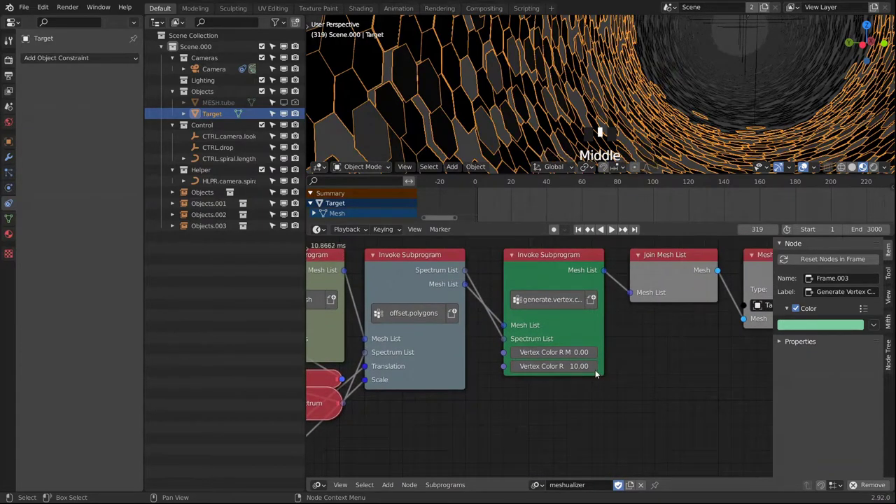
pyautogui.click(567, 366)
pyautogui.press('Return')
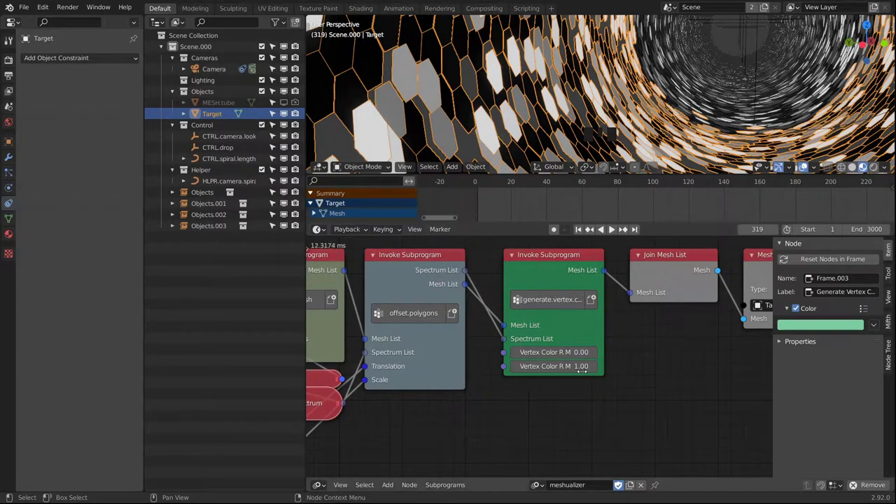
pyautogui.keyDown('shift'); pyautogui.moveTo(553, 366); pyautogui.dragTo(574, 367); pyautogui.keyUp('shift')
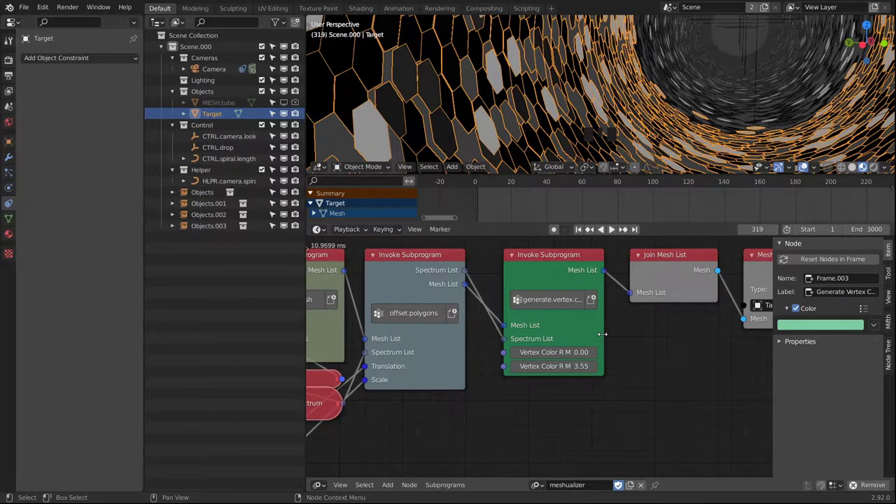
# Step: Return to the Shader Editor and preview Separate RGB's G output on the tube mesh
pyautogui.click(318, 484)
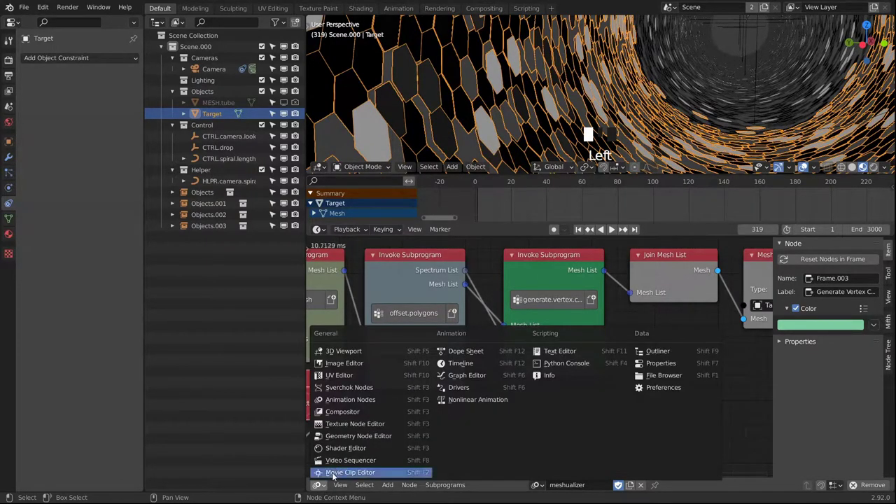
pyautogui.click(343, 453)
pyautogui.moveTo(504, 316); pyautogui.dragTo(635, 396, button='middle')
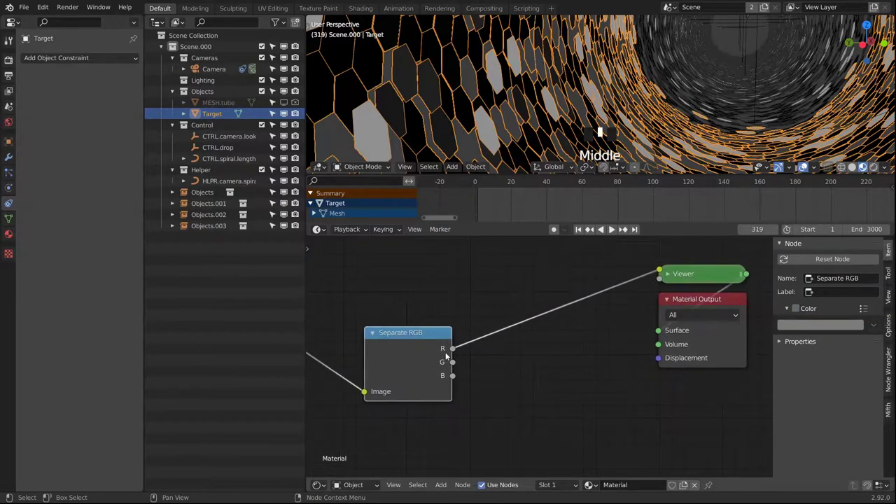
pyautogui.keyDown('ctrl'); pyautogui.keyDown('shift'); pyautogui.click(428, 346); pyautogui.keyUp('shift'); pyautogui.keyUp('ctrl')
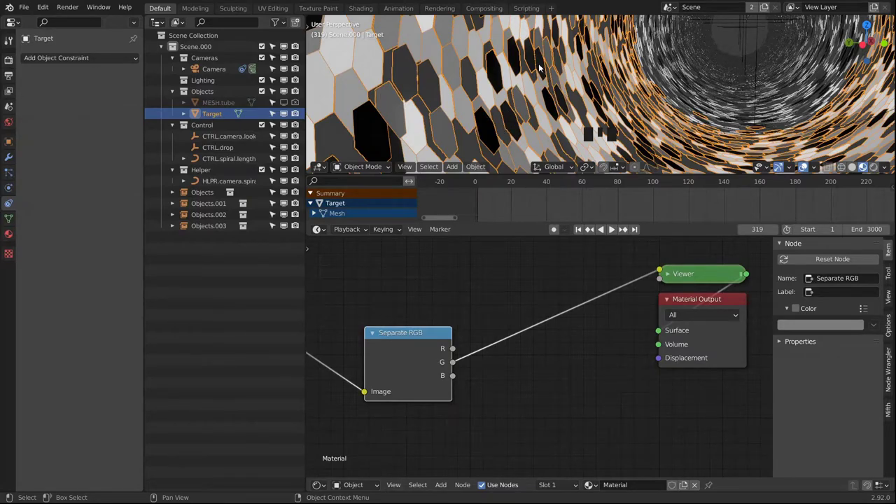
pyautogui.moveTo(500, 77); pyautogui.dragTo(515, 66, button='middle')
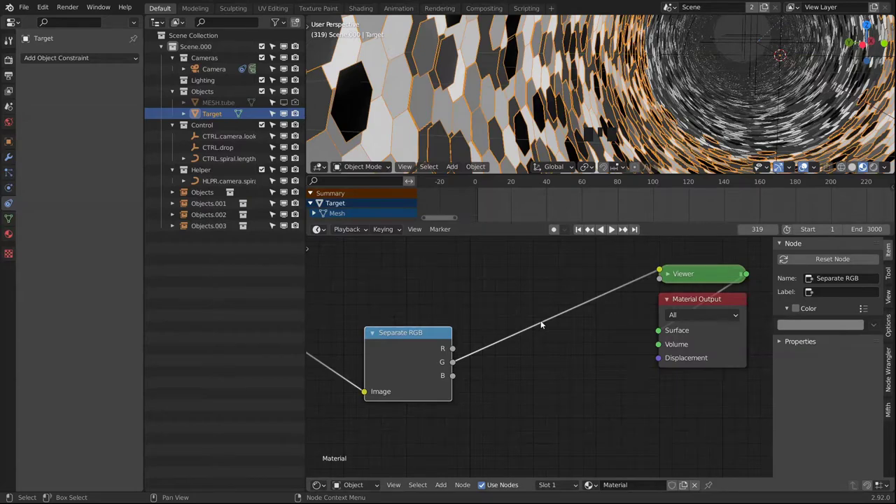
# Step: Reopen the meshualizer tree in the Animation Nodes editor
pyautogui.click(318, 485)
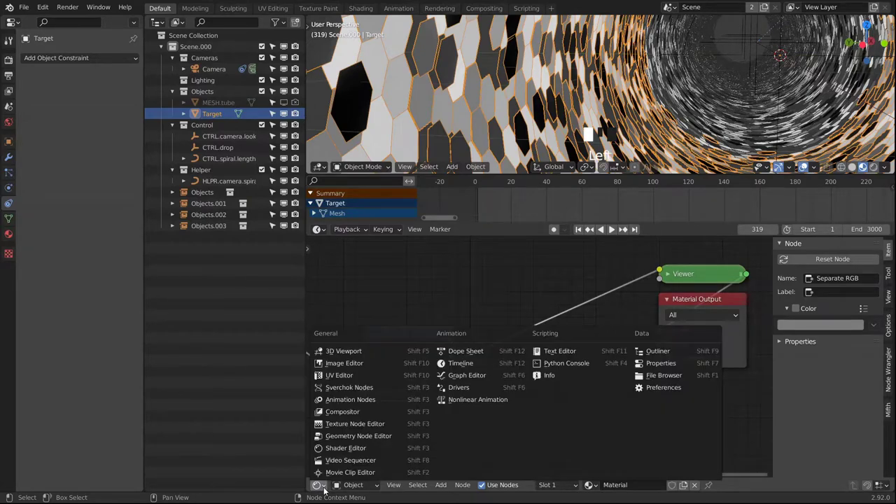
pyautogui.click(350, 400)
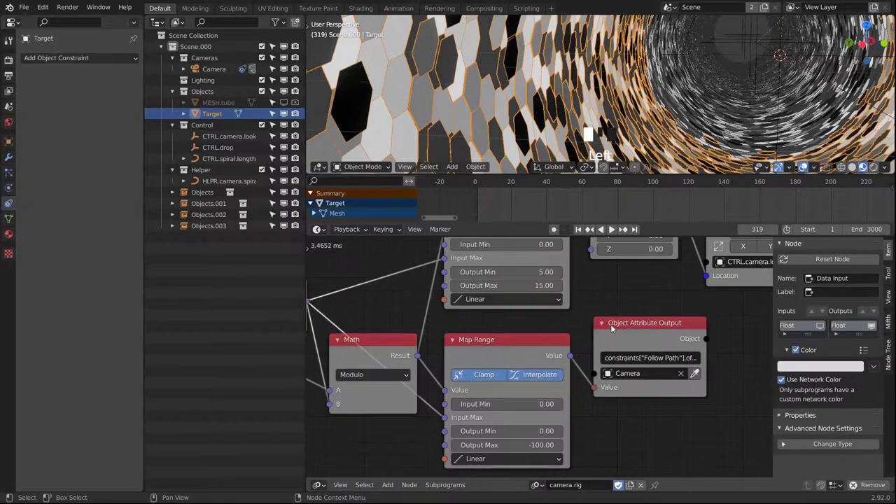
pyautogui.scroll(-5, 604, 362)
pyautogui.click(536, 485)
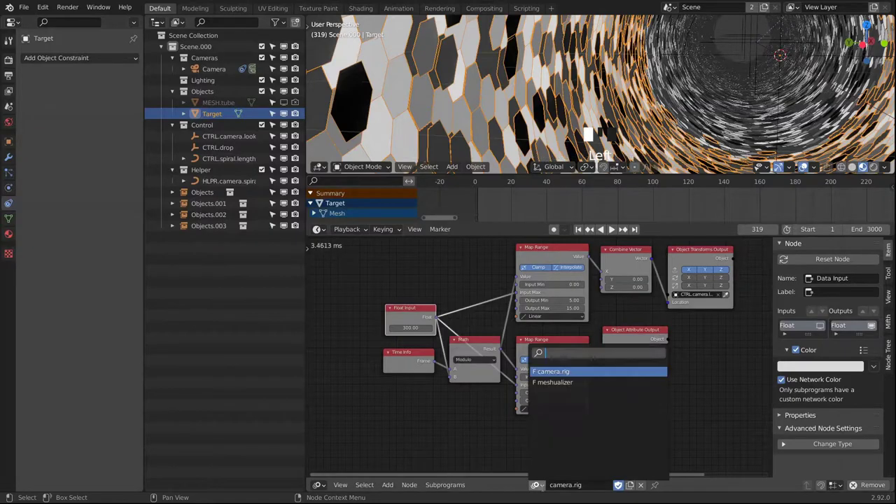
pyautogui.click(554, 382)
pyautogui.moveTo(550, 409); pyautogui.dragTo(596, 322, button='middle')
pyautogui.scroll(-2, 606, 389)
pyautogui.moveTo(569, 354); pyautogui.dragTo(577, 297, button='middle')
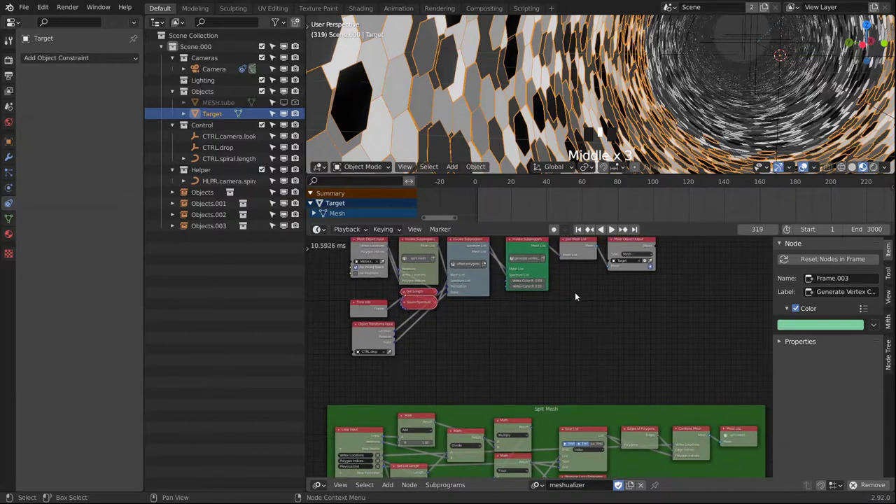
pyautogui.moveTo(536, 353); pyautogui.dragTo(508, 356, button='middle')
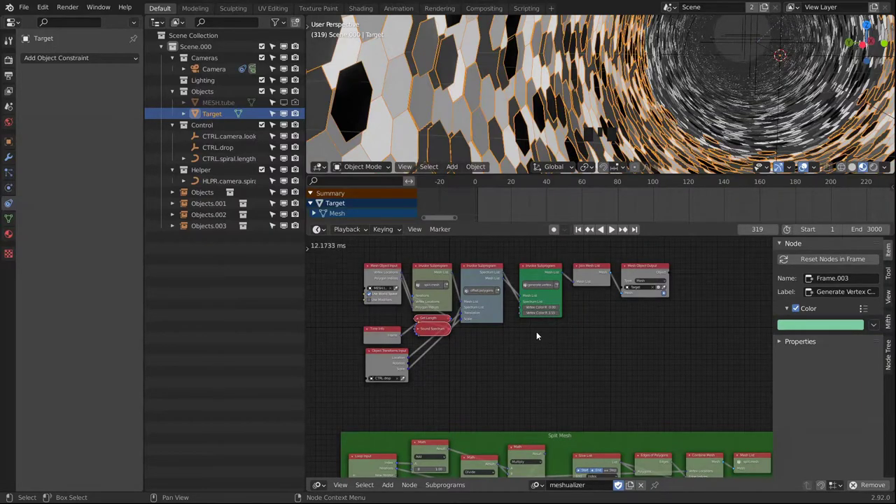
pyautogui.moveTo(534, 334); pyautogui.dragTo(563, 378, button='middle')
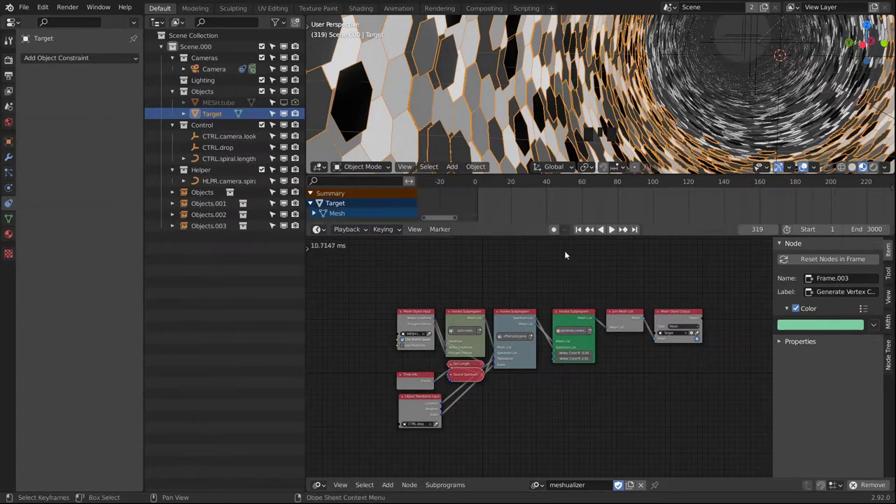
pyautogui.moveTo(573, 381)
pyautogui.mouseDown(button='middle')
pyautogui.moveTo(570, 390)
pyautogui.moveTo(580, 384)
pyautogui.mouseUp(button='middle')
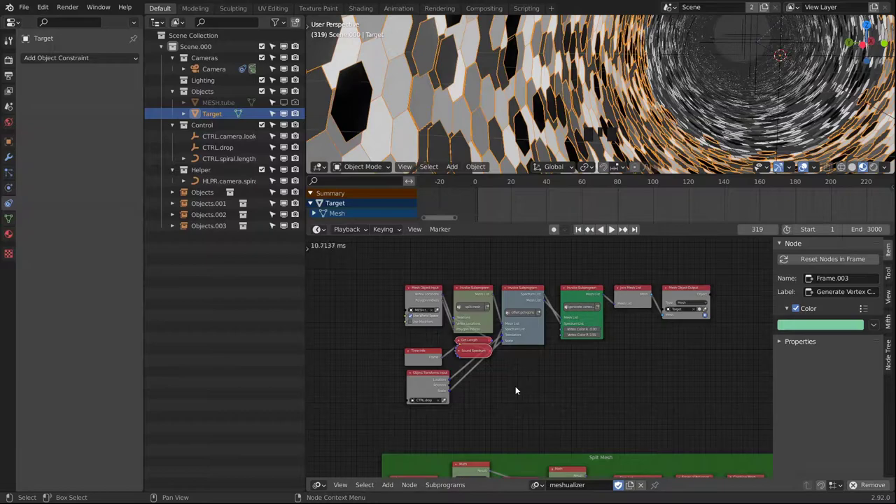
pyautogui.moveTo(600, 371); pyautogui.dragTo(613, 355, button='middle')
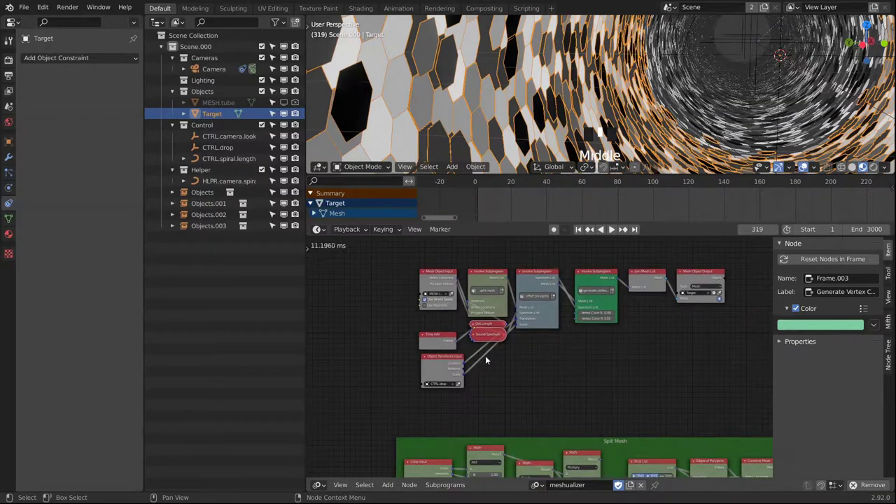
pyautogui.scroll(3, 553, 362)
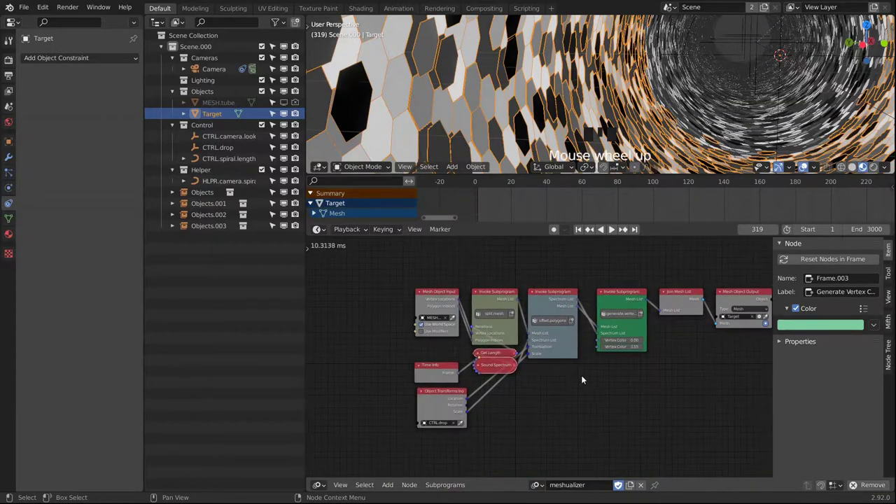
# Step: Collapse the Add, Divide and Get List Length nodes in the Split Mesh frame and stack them beside the Loop Input
pyautogui.moveTo(580, 380); pyautogui.dragTo(376, 364, button='middle')
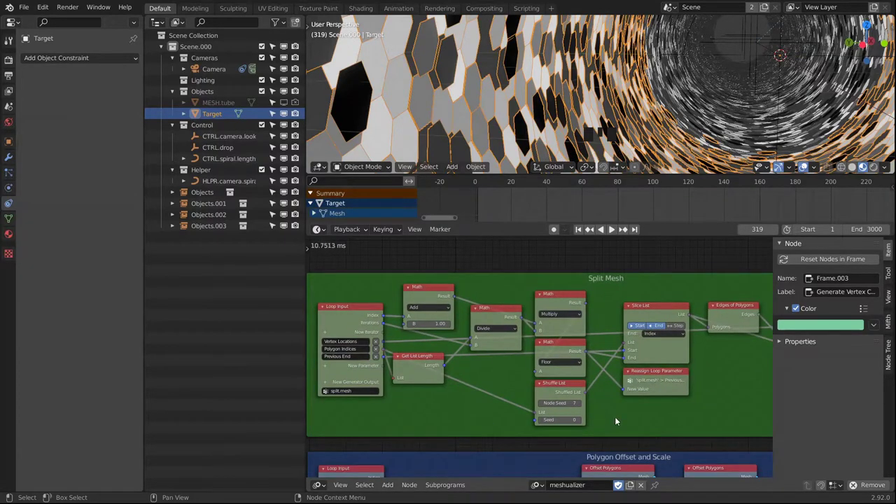
pyautogui.moveTo(616, 421); pyautogui.dragTo(595, 399, button='middle')
pyautogui.scroll(2, 595, 396)
pyautogui.moveTo(510, 375); pyautogui.dragTo(595, 396, button='middle')
pyautogui.click(440, 267)
pyautogui.click(519, 290)
pyautogui.moveTo(536, 290); pyautogui.dragTo(462, 268)
pyautogui.moveTo(449, 281); pyautogui.dragTo(466, 307)
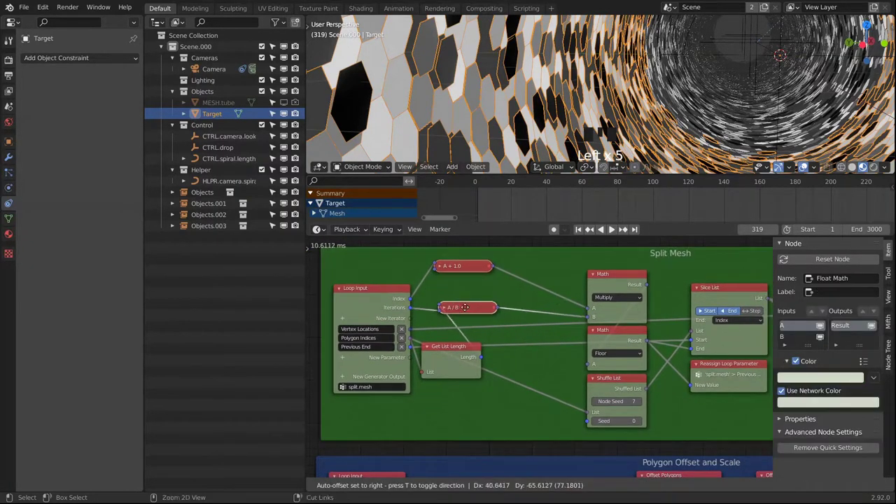
pyautogui.moveTo(464, 266); pyautogui.dragTo(468, 290)
pyautogui.click(426, 346)
pyautogui.moveTo(453, 346); pyautogui.dragTo(471, 323)
pyautogui.moveTo(532, 312); pyautogui.dragTo(509, 308, button='middle')
# Step: Collapse the Multiply and Floor nodes and move Shuffle List, Slice List and Reassign Loop Parameter closer to the Loop Input
pyautogui.click(569, 271)
pyautogui.moveTo(590, 270); pyautogui.dragTo(511, 296)
pyautogui.click(570, 327)
pyautogui.moveTo(554, 329); pyautogui.dragTo(513, 313)
pyautogui.moveTo(594, 375); pyautogui.dragTo(444, 339)
pyautogui.moveTo(676, 285); pyautogui.dragTo(569, 287)
pyautogui.moveTo(704, 360); pyautogui.dragTo(596, 363)
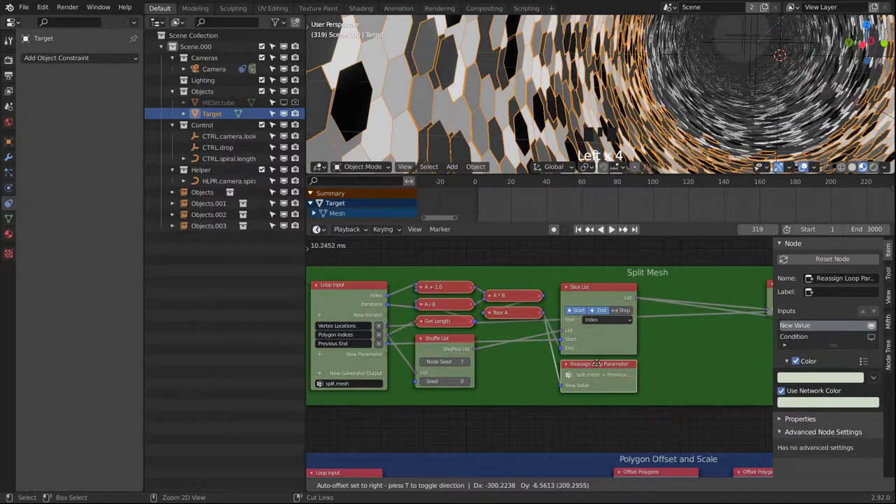
# Step: Move Edges of Polygons, Combine Mesh and the split.mesh list output closer together to compact the end of the Split Mesh chain
pyautogui.moveTo(630, 357); pyautogui.dragTo(498, 371, button='middle')
pyautogui.moveTo(662, 301); pyautogui.dragTo(544, 300)
pyautogui.moveTo(743, 301); pyautogui.dragTo(620, 297)
pyautogui.moveTo(672, 329); pyautogui.dragTo(518, 329, button='middle')
pyautogui.moveTo(661, 308); pyautogui.dragTo(552, 308)
# Step: Expose the first Map Range node's Input Min, Input Max, Output Min and Output Max as parameters of the offset.polygons loop
pyautogui.moveTo(420, 350); pyautogui.dragTo(630, 329, button='middle')
pyautogui.scroll(-1, 560, 371)
pyautogui.moveTo(473, 413); pyautogui.dragTo(401, 214, button='middle')
pyautogui.scroll(4, 582, 371)
pyautogui.moveTo(354, 335); pyautogui.dragTo(590, 378, button='middle')
pyautogui.scroll(2, 569, 358)
pyautogui.moveTo(624, 355); pyautogui.dragTo(474, 357)
pyautogui.moveTo(624, 368); pyautogui.dragTo(473, 381)
pyautogui.moveTo(624, 392); pyautogui.dragTo(473, 394)
pyautogui.moveTo(578, 466); pyautogui.dragTo(598, 443, button='middle')
# Step: Rename the four range parameters Location Input Min, Location Input Max, Location Output Min and Location Output Max
pyautogui.click(439, 336)
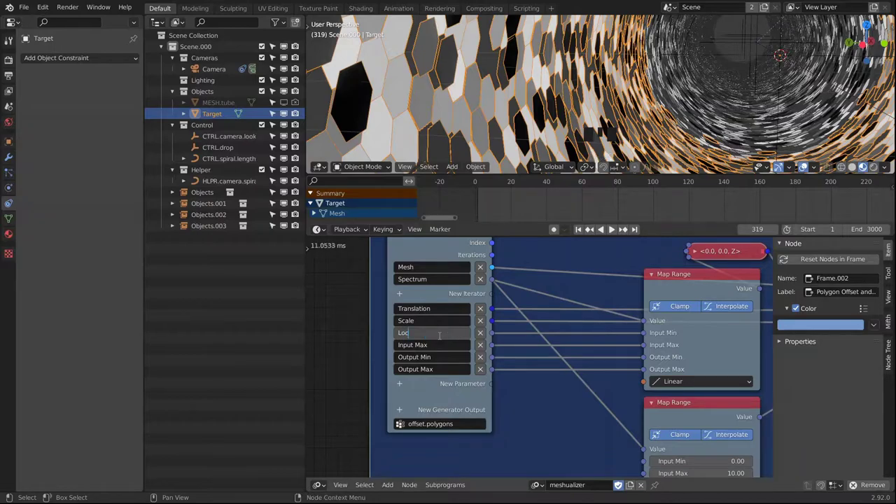
pyautogui.press('BackSpace')
pyautogui.press('BackSpace')
pyautogui.write('in')
pyautogui.press('Return')
pyautogui.click(422, 346)
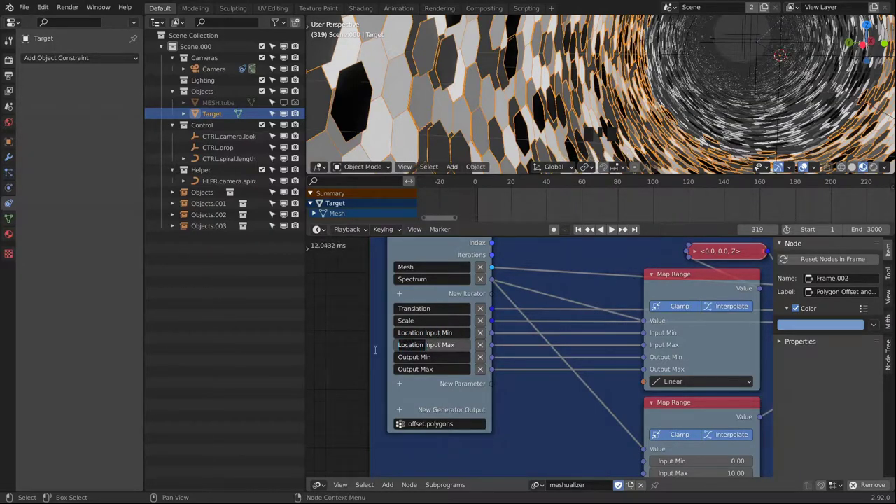
pyautogui.press('Return')
pyautogui.click(432, 356)
pyautogui.press('Home')
pyautogui.write('Location')
pyautogui.click(411, 369)
pyautogui.press('Home')
pyautogui.write('Location')
pyautogui.press('Return')
# Step: Expose the second Map Range node's input and output limits as further parameters of the offset.polygons loop
pyautogui.moveTo(627, 451); pyautogui.dragTo(622, 402, button='middle')
pyautogui.moveTo(640, 412); pyautogui.dragTo(488, 347)
pyautogui.moveTo(637, 436); pyautogui.dragTo(488, 358)
pyautogui.moveTo(639, 448); pyautogui.dragTo(488, 371)
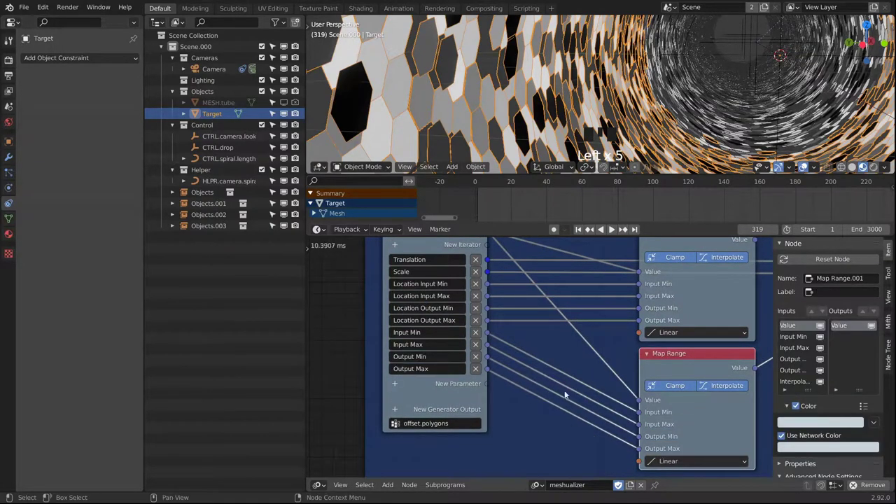
# Step: Rename the second set of range parameters Scale Input Min, Scale Input Max, Scale Output Min and Scale Output Max
pyautogui.click(425, 332)
pyautogui.press('Home')
pyautogui.write('Scale')
pyautogui.hotkey('shift', 'Left')
pyautogui.hotkey('shift', 'Left')
pyautogui.hotkey('shift', 'Left')
pyautogui.hotkey('shift', 'Left')
pyautogui.hotkey('shift', 'Left')
pyautogui.hotkey('shift', 'Left')
pyautogui.hotkey('ctrl', 'c')
pyautogui.click(419, 344)
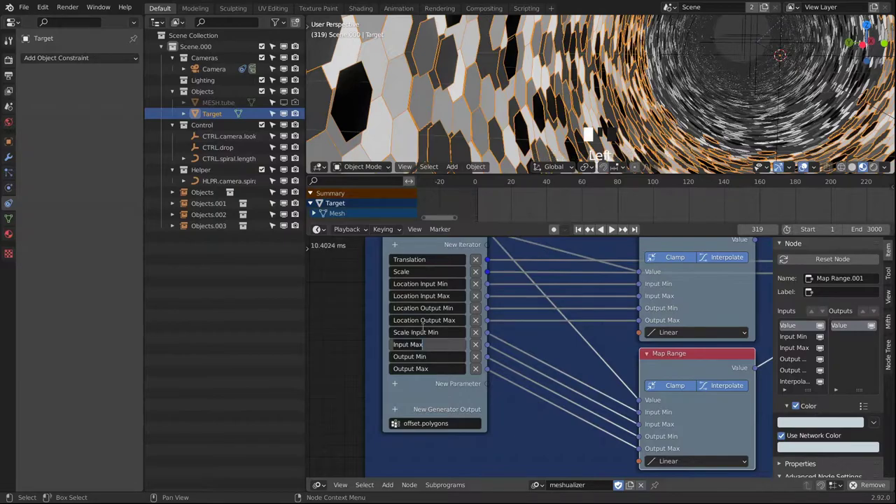
pyautogui.press('Tab')
pyautogui.press('Home')
pyautogui.hotkey('ctrl', 'v')
pyautogui.press('Tab')
pyautogui.press('Home')
pyautogui.hotkey('ctrl', 'v')
pyautogui.press('Return')
# Step: Collapse both Map Range nodes in the Polygon Offset and Scale frame and stack them beside the Loop Input
pyautogui.keyDown('ctrl'); pyautogui.moveTo(516, 350); pyautogui.dragTo(516, 392, button='middle'); pyautogui.keyUp('ctrl')
pyautogui.moveTo(650, 367); pyautogui.dragTo(560, 385, button='middle')
pyautogui.click(507, 284)
pyautogui.click(506, 364)
pyautogui.moveTo(533, 373); pyautogui.dragTo(536, 387)
pyautogui.moveTo(536, 380); pyautogui.dragTo(540, 356)
pyautogui.moveTo(540, 356); pyautogui.dragTo(555, 398, button='middle')
pyautogui.moveTo(542, 341); pyautogui.dragTo(469, 372)
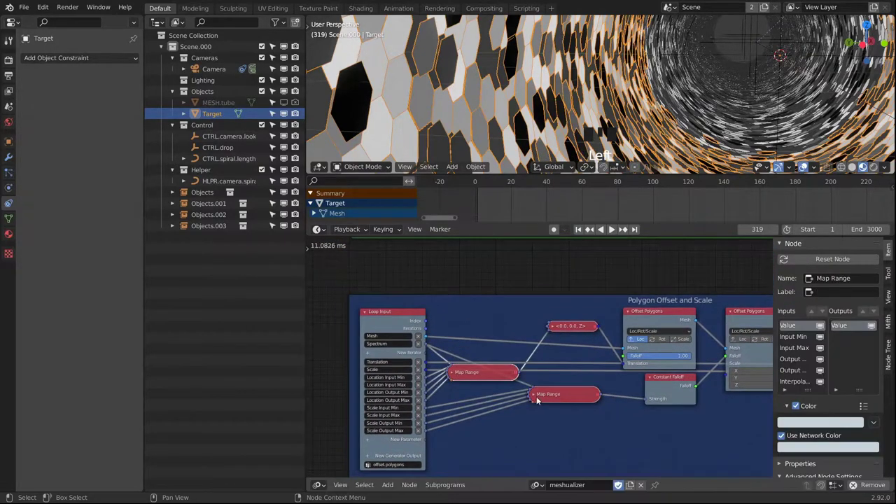
pyautogui.moveTo(549, 395); pyautogui.dragTo(468, 392)
# Step: Move the vector, Offset Polygons, Constant Falloff and loop output nodes closer together in the Polygon Offset and Scale frame
pyautogui.moveTo(573, 327); pyautogui.dragTo(492, 355)
pyautogui.moveTo(658, 311); pyautogui.dragTo(567, 312)
pyautogui.moveTo(669, 377); pyautogui.dragTo(557, 378)
pyautogui.moveTo(742, 312); pyautogui.dragTo(636, 312)
pyautogui.moveTo(665, 322); pyautogui.dragTo(546, 322, button='middle')
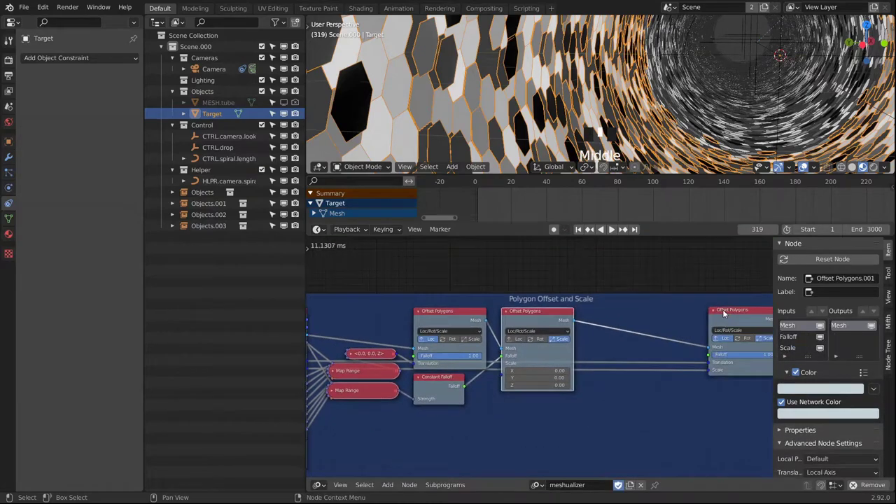
pyautogui.moveTo(724, 313); pyautogui.dragTo(606, 313)
pyautogui.moveTo(693, 321); pyautogui.dragTo(506, 321, button='middle')
pyautogui.moveTo(650, 311); pyautogui.dragTo(515, 312)
pyautogui.moveTo(420, 378); pyautogui.dragTo(735, 336, button='middle')
pyautogui.moveTo(612, 384); pyautogui.dragTo(447, 365, button='middle')
pyautogui.moveTo(483, 390); pyautogui.dragTo(662, 336, button='middle')
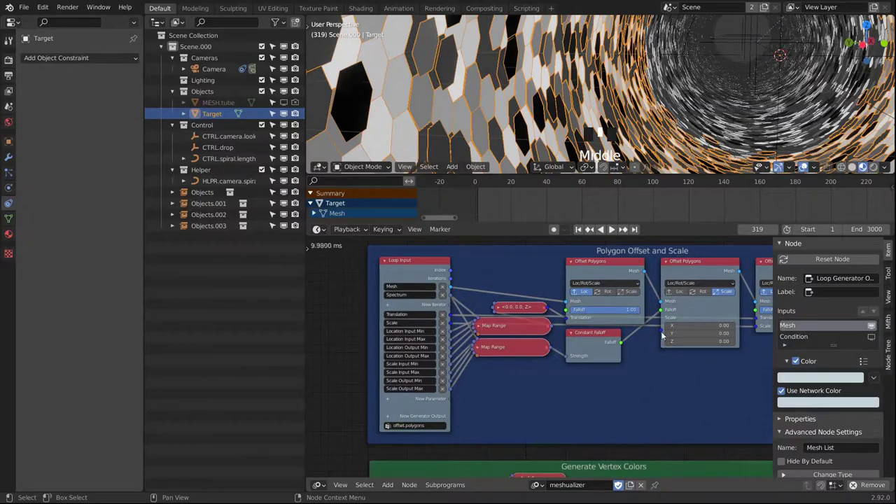
# Step: Collapse the Map Range node in the Generate Vertex Colors frame and stack it with the math nodes
pyautogui.moveTo(561, 381); pyautogui.dragTo(491, 247, button='middle')
pyautogui.moveTo(585, 308); pyautogui.dragTo(676, 241, button='middle')
pyautogui.scroll(1, 514, 278)
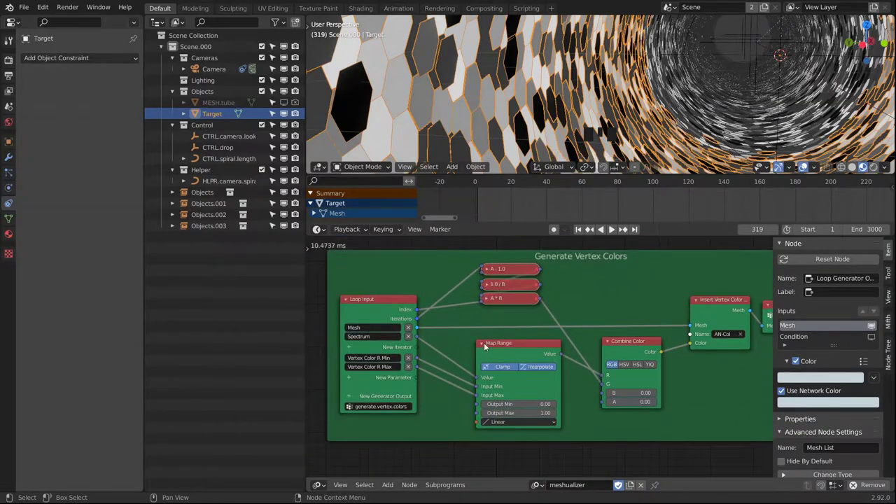
pyautogui.click(483, 343)
pyautogui.click(500, 270)
pyautogui.moveTo(500, 284); pyautogui.dragTo(492, 316)
pyautogui.moveTo(509, 343); pyautogui.dragTo(497, 359)
# Step: Move Combine Color, Insert Vertex Color Layer and the mesh list output closer together in the Generate Vertex Colors frame
pyautogui.moveTo(616, 346); pyautogui.dragTo(570, 304)
pyautogui.moveTo(708, 305); pyautogui.dragTo(653, 308)
pyautogui.moveTo(728, 330); pyautogui.dragTo(569, 324, button='middle')
pyautogui.moveTo(634, 327); pyautogui.dragTo(580, 325)
# Step: Reposition the Split Mesh, Polygon Offset and Scale, and Generate Vertex Colors frames in an evenly spaced column below the main nodes
pyautogui.scroll(-2, 580, 326)
pyautogui.moveTo(514, 380); pyautogui.dragTo(610, 380, button='middle')
pyautogui.moveTo(610, 380); pyautogui.dragTo(616, 360)
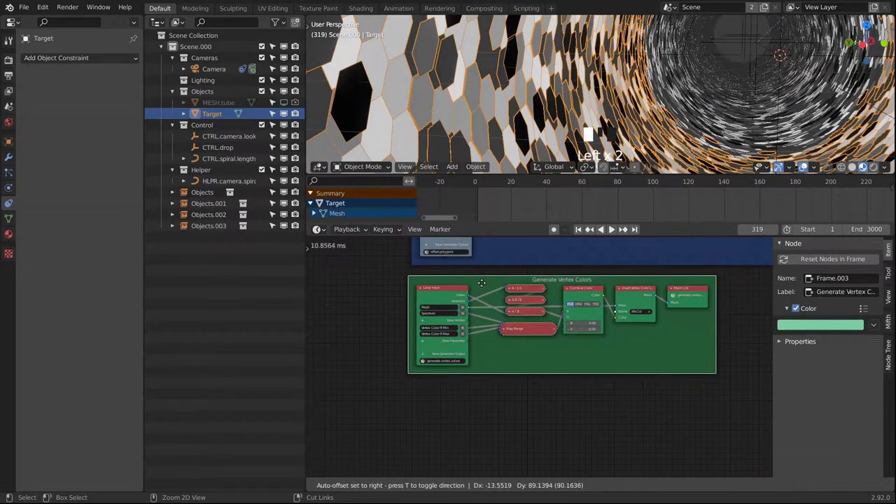
pyautogui.moveTo(581, 273); pyautogui.dragTo(575, 448, button='middle')
pyautogui.moveTo(505, 255); pyautogui.dragTo(500, 373, button='middle')
pyautogui.moveTo(500, 365); pyautogui.dragTo(505, 408)
pyautogui.scroll(-5, 502, 392)
pyautogui.moveTo(502, 315); pyautogui.dragTo(469, 462, button='middle')
pyautogui.moveTo(658, 420); pyautogui.dragTo(413, 305)
pyautogui.moveTo(432, 320); pyautogui.dragTo(439, 384)
pyautogui.moveTo(439, 383); pyautogui.dragTo(453, 277, button='middle')
pyautogui.keyDown('ctrl'); pyautogui.moveTo(453, 277); pyautogui.dragTo(441, 278); pyautogui.keyUp('ctrl')
pyautogui.scroll(10, 448, 288)
pyautogui.moveTo(622, 382)
pyautogui.mouseDown(button='middle')
pyautogui.moveTo(604, 344)
pyautogui.moveTo(611, 387)
pyautogui.mouseUp(button='middle')
pyautogui.scroll(-3, 613, 378)
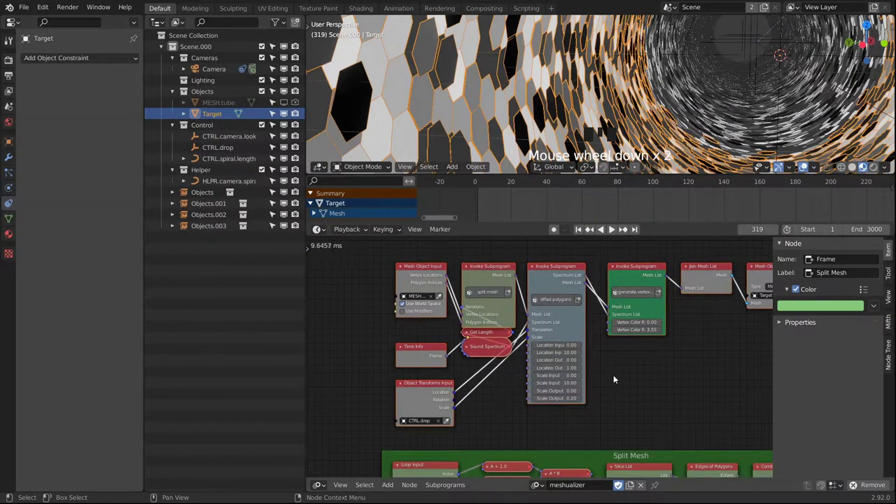
# Step: Add a Group Input node and expose the Object inputs of Mesh Object Input and Object Transforms Input on it
pyautogui.scroll(2, 499, 329)
pyautogui.scroll(-3, 556, 421)
pyautogui.click(445, 484)
pyautogui.click(448, 412)
pyautogui.click(336, 290)
pyautogui.moveTo(489, 378); pyautogui.dragTo(592, 407, button='middle')
pyautogui.moveTo(489, 360); pyautogui.dragTo(455, 309)
pyautogui.scroll(3, 456, 308)
pyautogui.moveTo(490, 440); pyautogui.dragTo(454, 280)
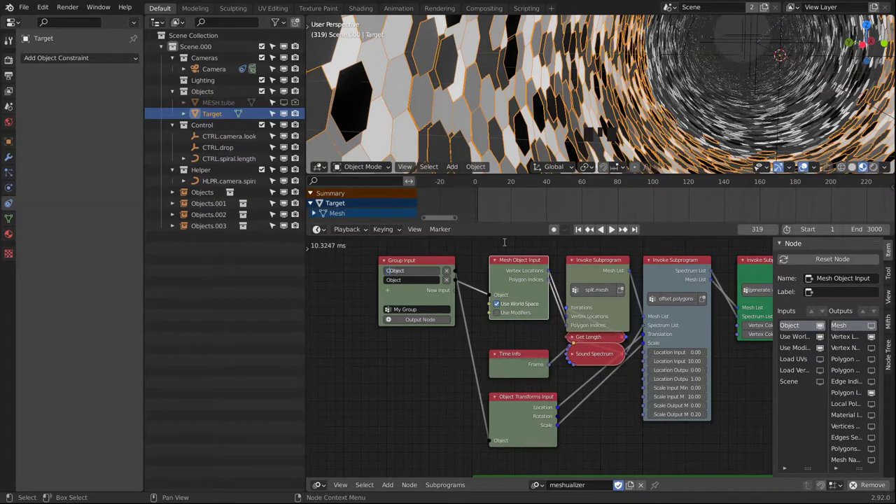
# Step: Name the group inputs Split Object and Drop CTRL Object, and order them with Split Object first
pyautogui.write('Ob')
pyautogui.press('Return')
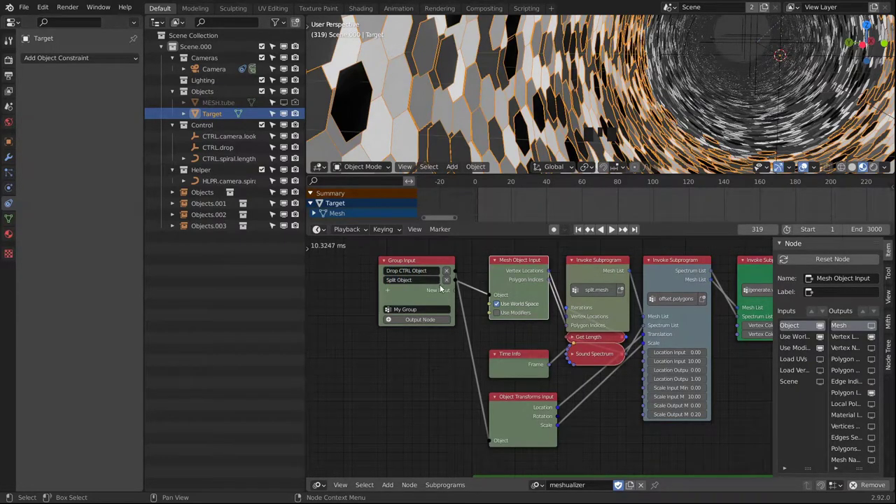
pyautogui.click(426, 261)
pyautogui.click(873, 311)
pyautogui.moveTo(561, 418); pyautogui.dragTo(541, 421, button='middle')
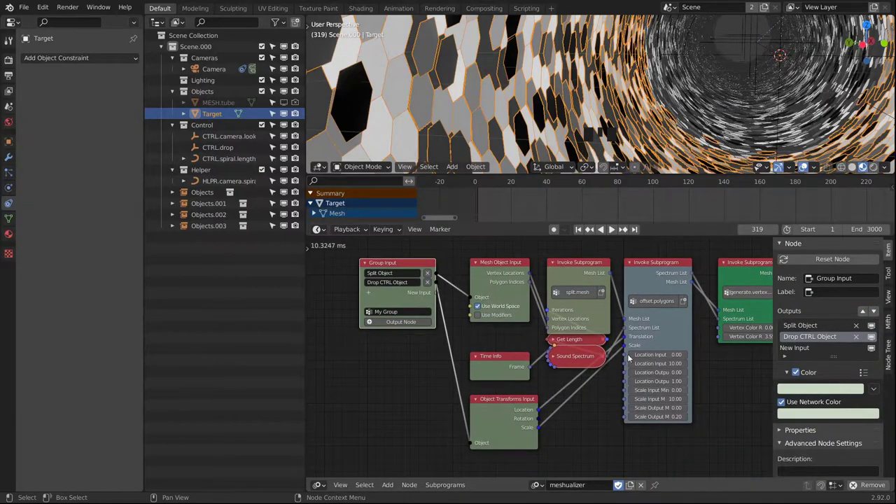
# Step: Expose the offset.polygons Location and Scale limits and Vertex Color R Min and Max as group inputs, and name the group generate.meshualizer
pyautogui.moveTo(623, 355); pyautogui.dragTo(435, 302)
pyautogui.moveTo(623, 373); pyautogui.dragTo(435, 319)
pyautogui.moveTo(624, 390); pyautogui.dragTo(436, 337)
pyautogui.moveTo(624, 408); pyautogui.dragTo(437, 355)
pyautogui.moveTo(718, 328); pyautogui.dragTo(436, 364)
pyautogui.moveTo(718, 337); pyautogui.dragTo(437, 374)
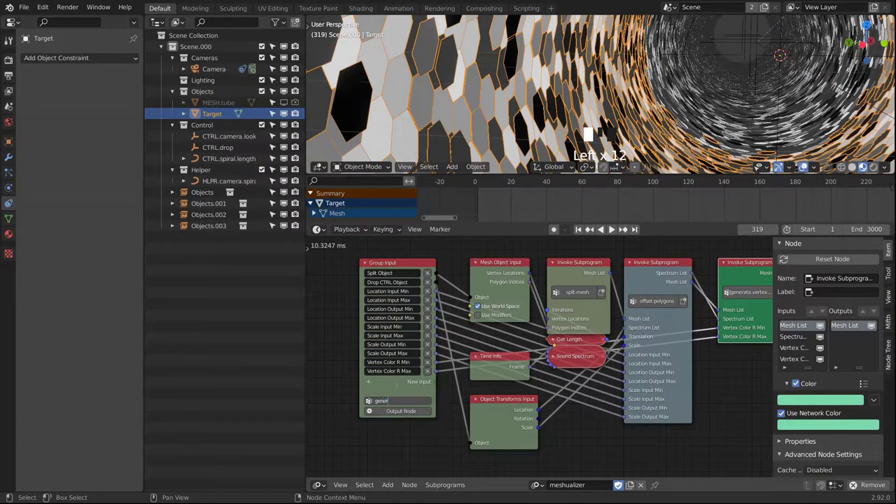
# Step: Move the main node chain clear of the Split Mesh frame and enclose it in a new layout frame
pyautogui.moveTo(463, 381); pyautogui.dragTo(336, 381, button='middle')
pyautogui.moveTo(673, 360); pyautogui.dragTo(654, 360, button='middle')
pyautogui.scroll(-6, 542, 360)
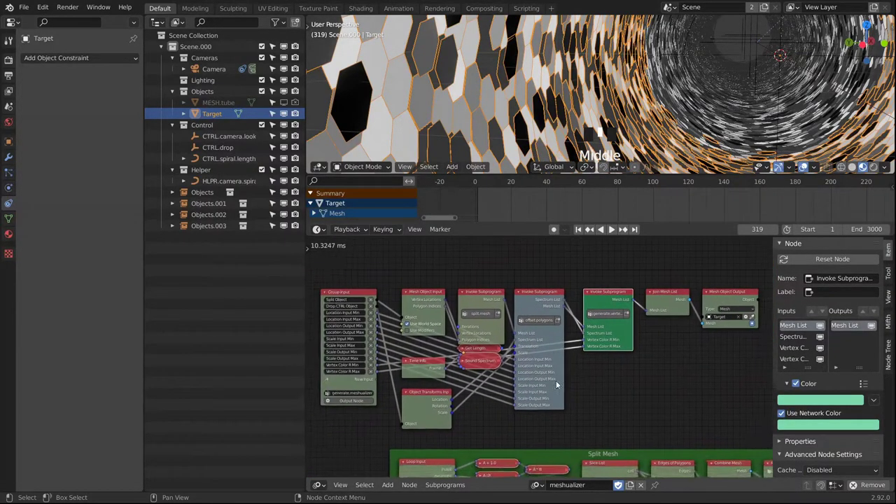
pyautogui.moveTo(383, 277); pyautogui.dragTo(707, 420)
pyautogui.press('g')
pyautogui.click(771, 414)
pyautogui.hotkey('shift', 'a')
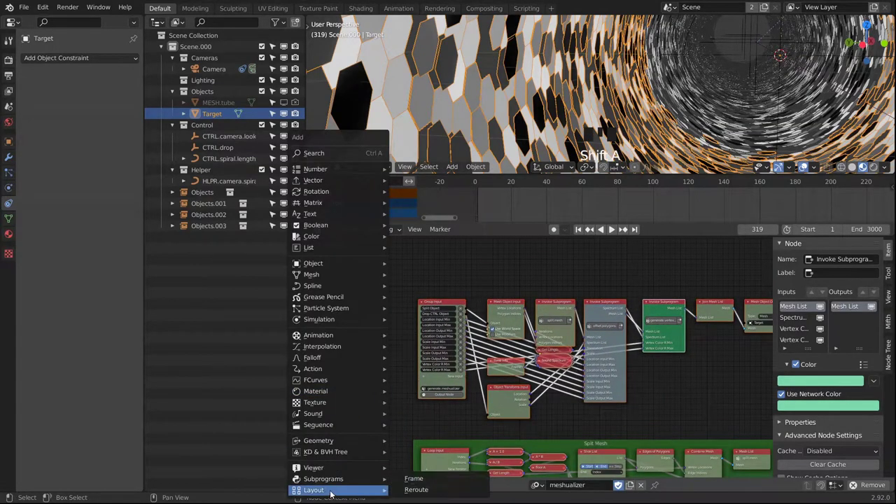
pyautogui.click(413, 477)
pyautogui.click(388, 258)
pyautogui.moveTo(392, 294); pyautogui.dragTo(656, 385)
pyautogui.moveTo(436, 306); pyautogui.dragTo(389, 299, button='middle')
pyautogui.moveTo(390, 299); pyautogui.dragTo(354, 262)
pyautogui.moveTo(581, 340); pyautogui.dragTo(617, 378)
# Step: Label the new frame Main Node Group and enable its custom color
pyautogui.click(842, 291)
pyautogui.write('Main Node Group')
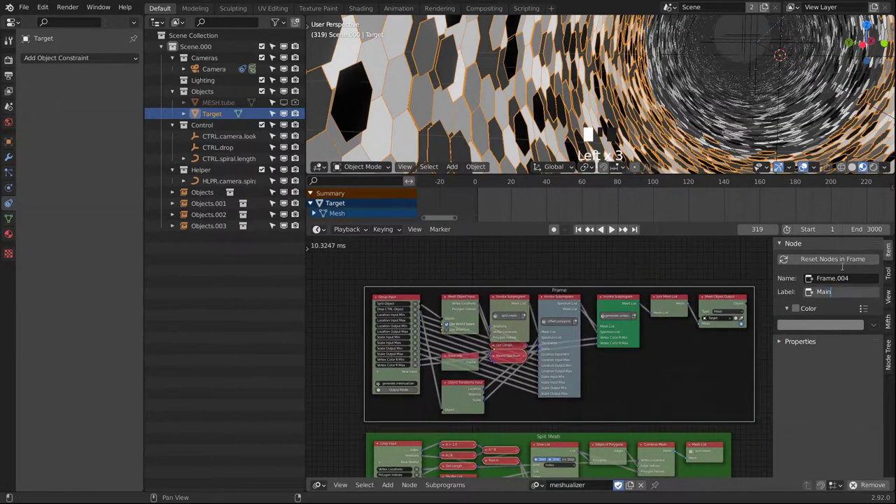
pyautogui.press('Return')
pyautogui.click(795, 308)
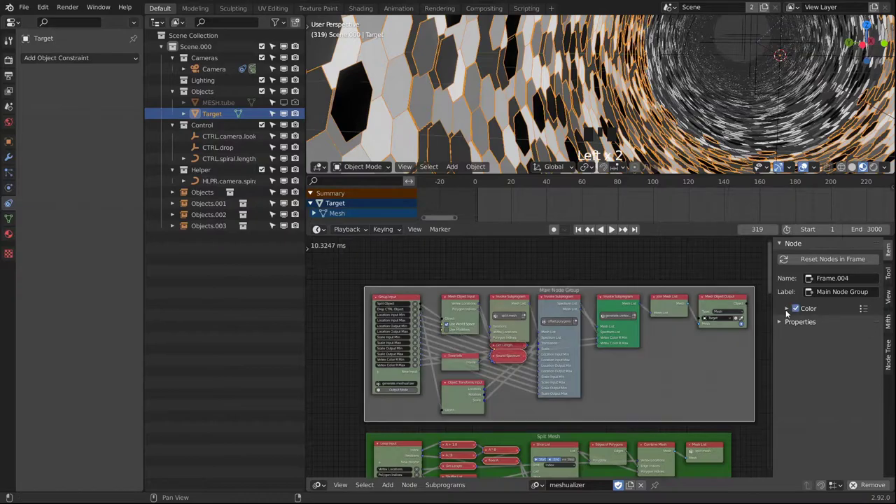
# Step: Darken the Main Node Group frame's custom color to a deeper grey, and rename the node tree meshualizer.nodetree
pyautogui.click(820, 324)
pyautogui.moveTo(812, 308); pyautogui.dragTo(805, 308)
pyautogui.moveTo(533, 350); pyautogui.dragTo(529, 356, button='middle')
pyautogui.click(594, 483)
pyautogui.write('.nodetree')
pyautogui.press('Return')
# Step: Add an Invoke Subprogram node for generate.meshualizer in the empty area above the Main Node Group frame
pyautogui.moveTo(461, 299); pyautogui.dragTo(490, 396, button='middle')
pyautogui.click(444, 484)
pyautogui.click(452, 455)
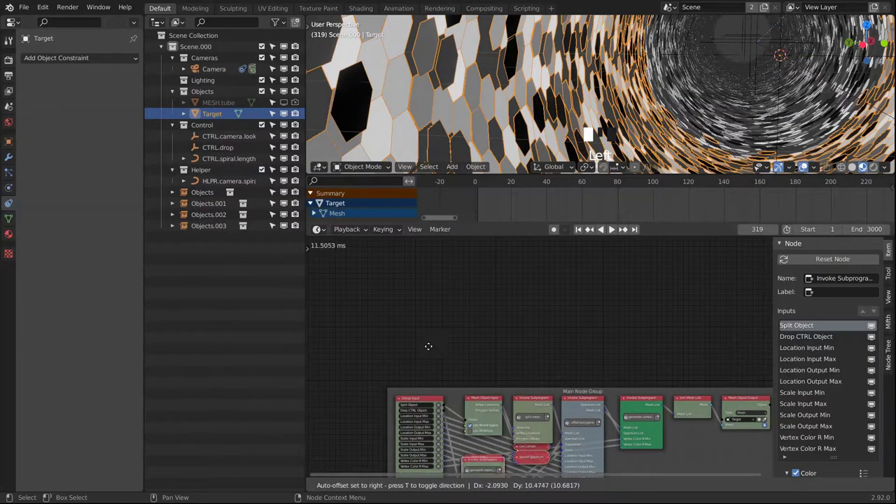
pyautogui.click(431, 309)
pyautogui.scroll(3, 431, 309)
pyautogui.moveTo(439, 304); pyautogui.dragTo(468, 303)
# Step: Expose the Mesh Object Output's object as a new group input of generate.meshualizer named Target Object
pyautogui.scroll(4, 450, 284)
pyautogui.moveTo(586, 346); pyautogui.dragTo(476, 216, button='middle')
pyautogui.scroll(-4, 493, 245)
pyautogui.moveTo(729, 343); pyautogui.dragTo(375, 410)
pyautogui.scroll(2, 326, 411)
pyautogui.click(324, 406)
pyautogui.write('Target')
pyautogui.press('Return')
# Step: Rename the Target mesh object to MESH.split.tube
pyautogui.scroll(-3, 506, 289)
pyautogui.moveTo(506, 290); pyautogui.dragTo(561, 476, button='middle')
pyautogui.scroll(2, 598, 371)
pyautogui.doubleClick(218, 113)
pyautogui.write('MESH.split.tube')
pyautogui.press('Return')
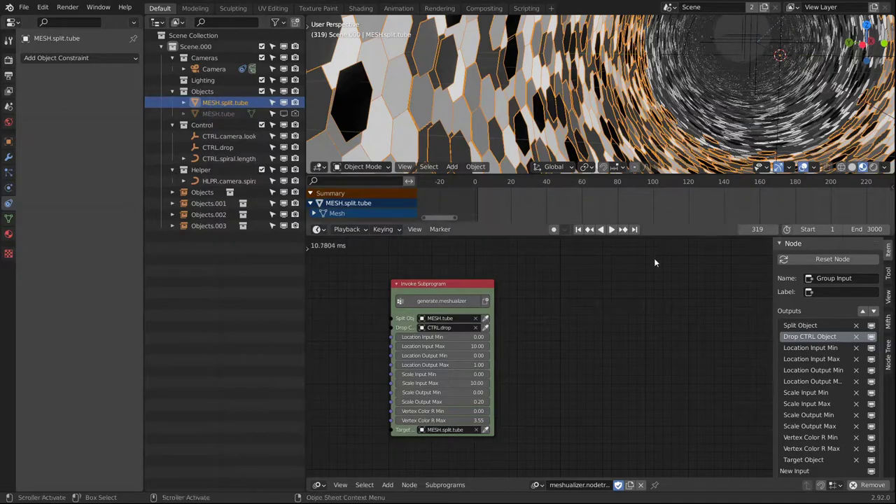
# Step: Duplicate the generate.meshualizer node beside the original and clear the copy's Split, Drop CTRL and Target objects
pyautogui.click(451, 282)
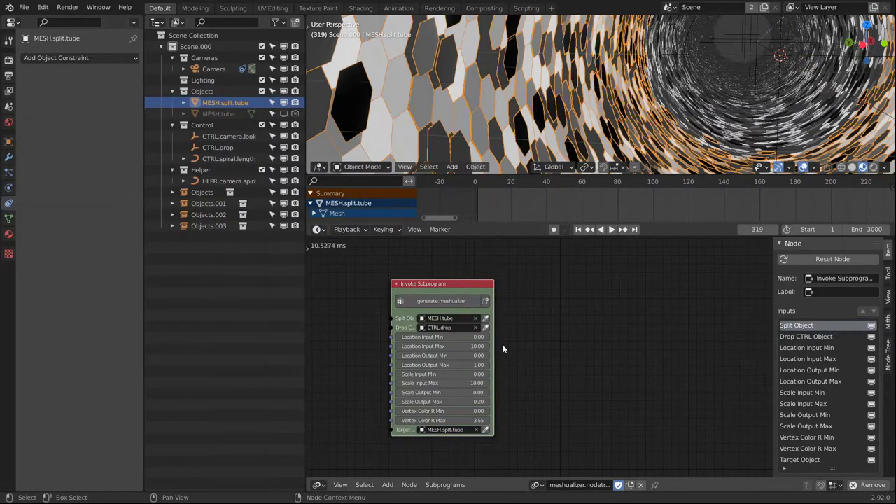
pyautogui.moveTo(539, 370); pyautogui.dragTo(536, 351, button='middle')
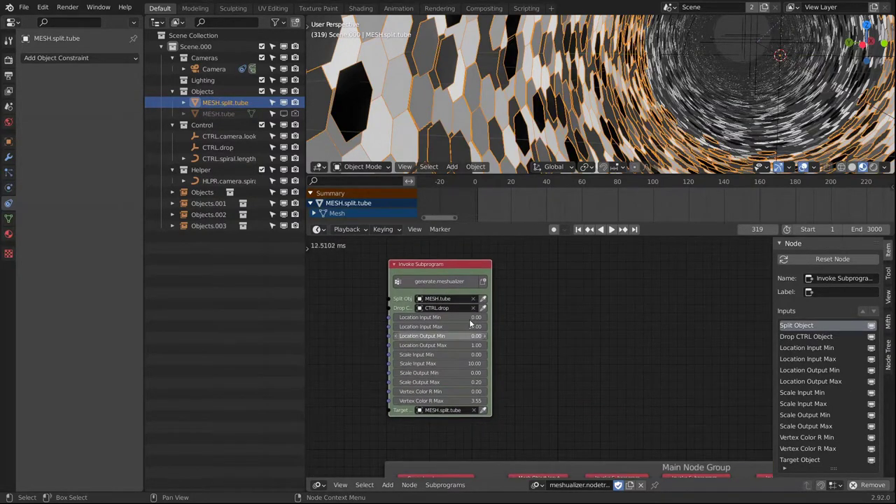
pyautogui.hotkey('shift', 'd')
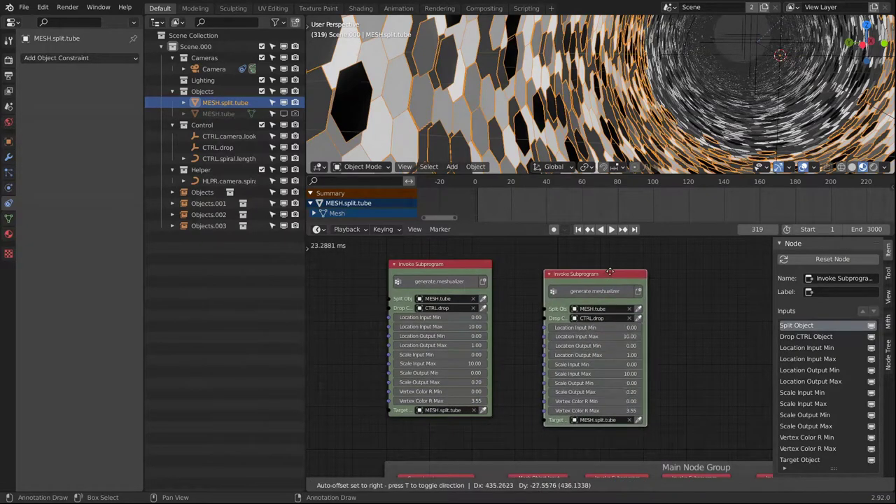
pyautogui.click(601, 268)
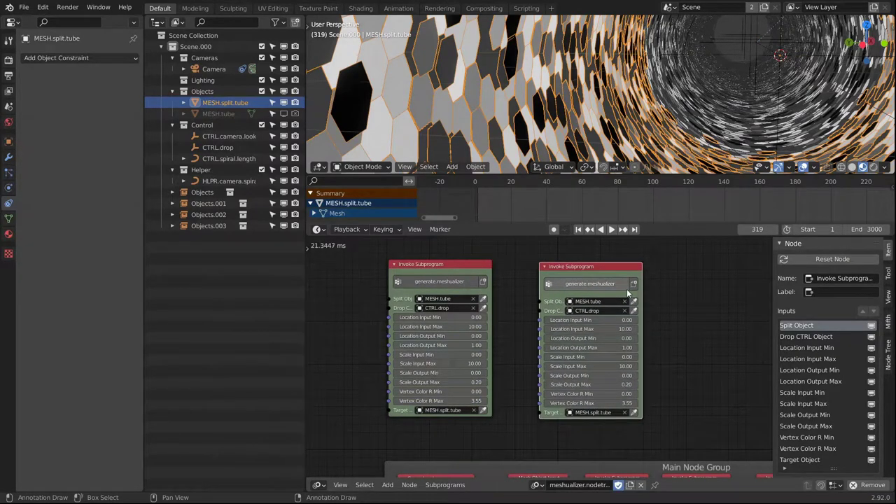
pyautogui.scroll(1, 616, 287)
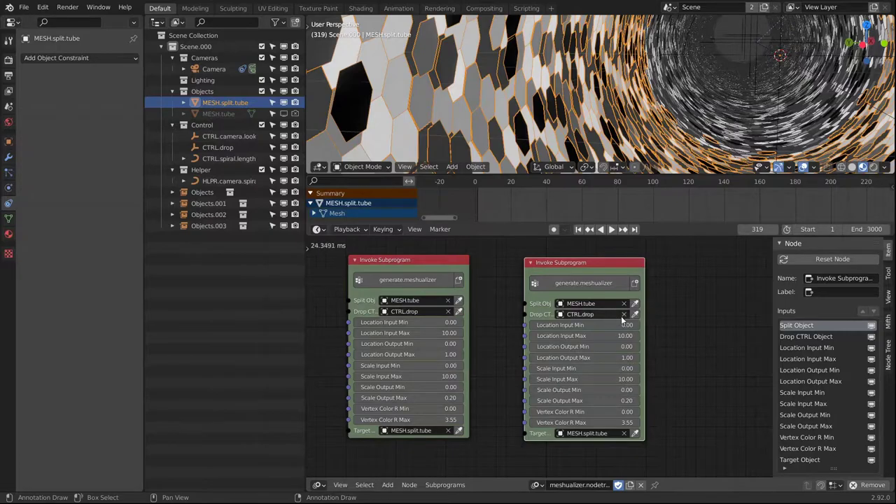
pyautogui.click(624, 434)
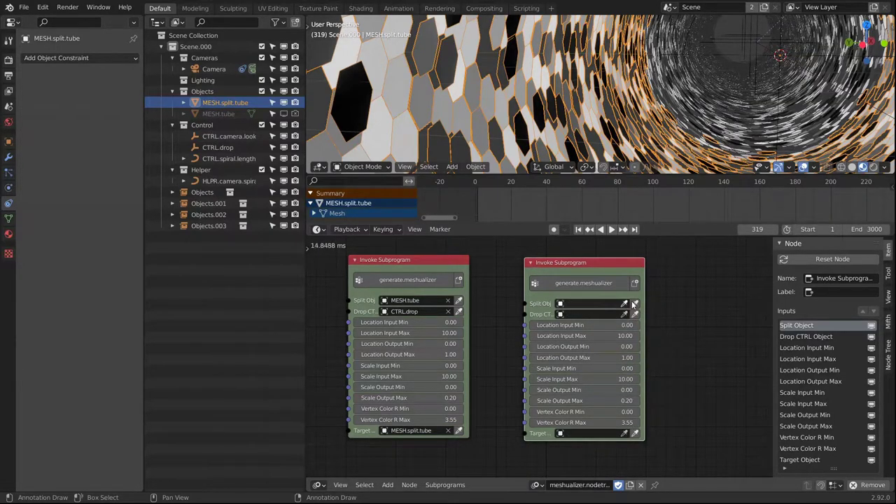
# Step: Add an icosphere mesh at the 3D cursor inside the tube
pyautogui.moveTo(728, 110); pyautogui.dragTo(701, 117, button='middle')
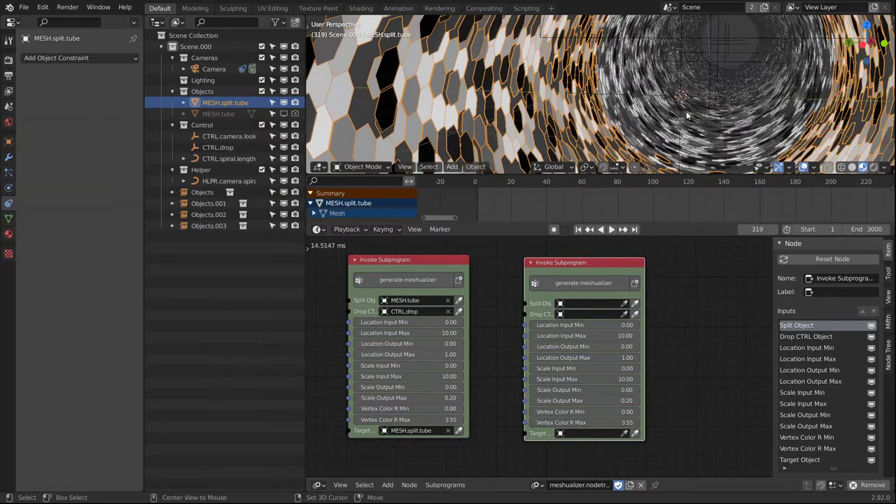
pyautogui.hotkey('shift', 'a')
pyautogui.moveTo(673, 112)
pyautogui.click(737, 172)
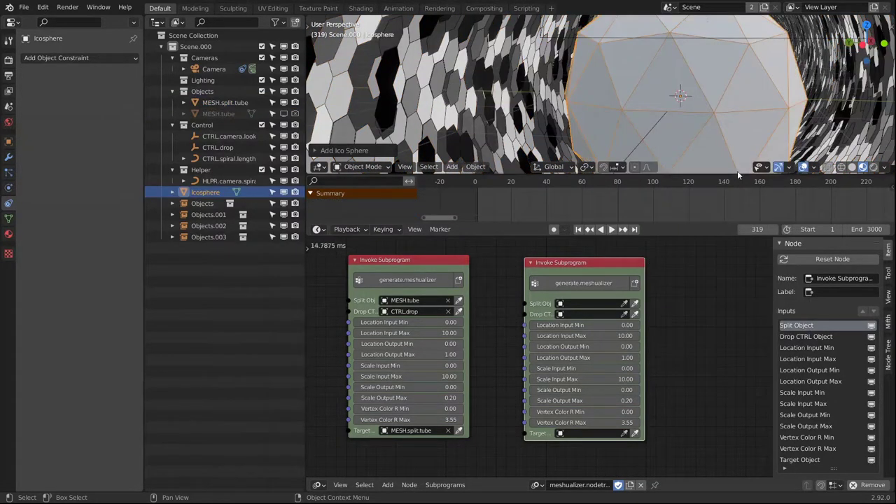
# Step: Scale down the icosphere's geometry in Edit Mode, and assign the icosphere as the duplicated node's Split Object
pyautogui.hotkey('ctrl', 'Tab')
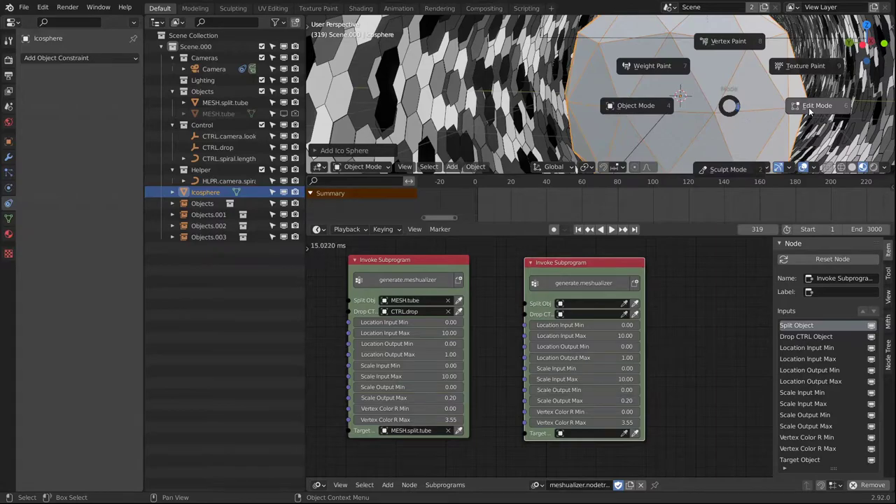
pyautogui.click(810, 108)
pyautogui.press('s')
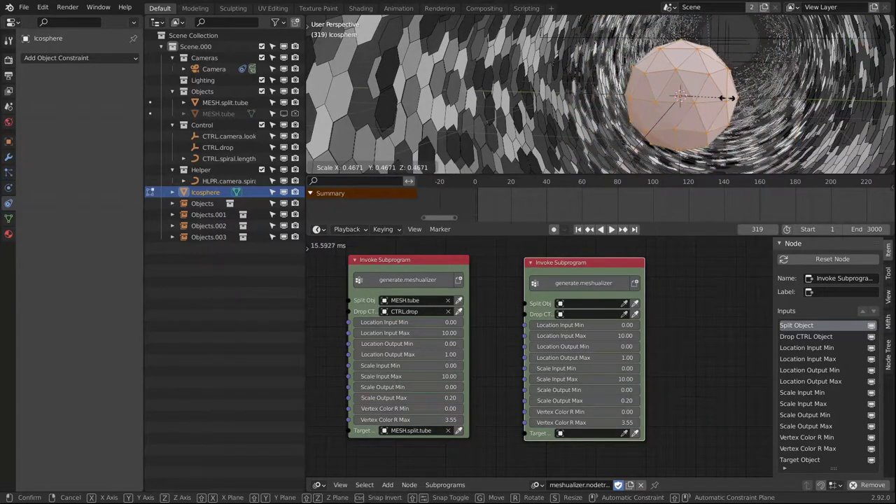
pyautogui.click(698, 95)
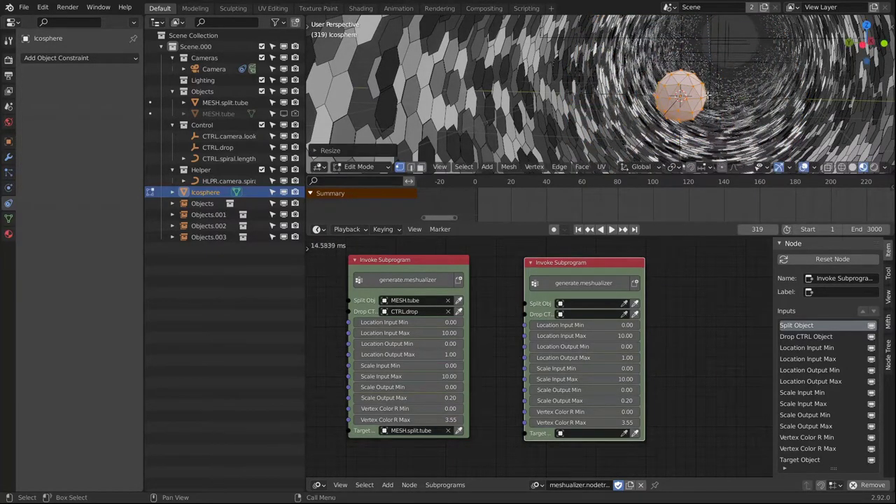
pyautogui.press('s')
pyautogui.click(701, 94)
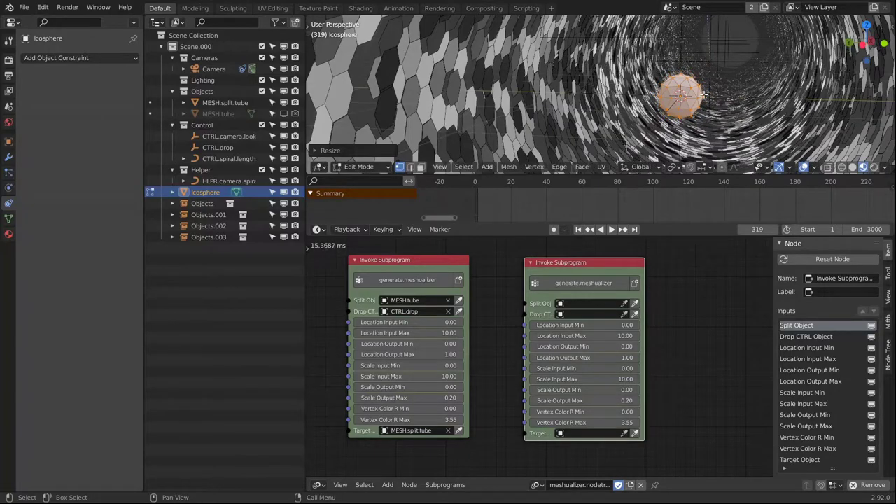
pyautogui.hotkey('ctrl', 'Tab')
pyautogui.click(641, 120)
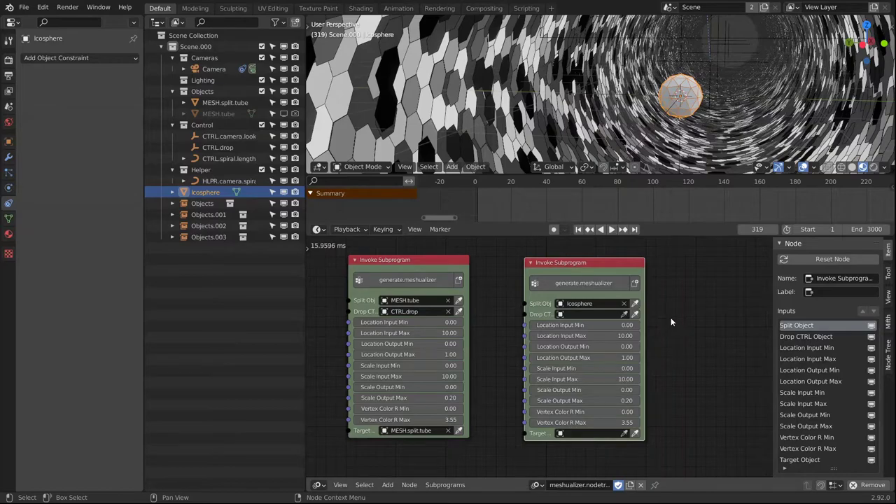
# Step: Rename the icosphere MESH.icosphere, and store it in the Helper collection hidden from viewports and renders
pyautogui.doubleClick(214, 192)
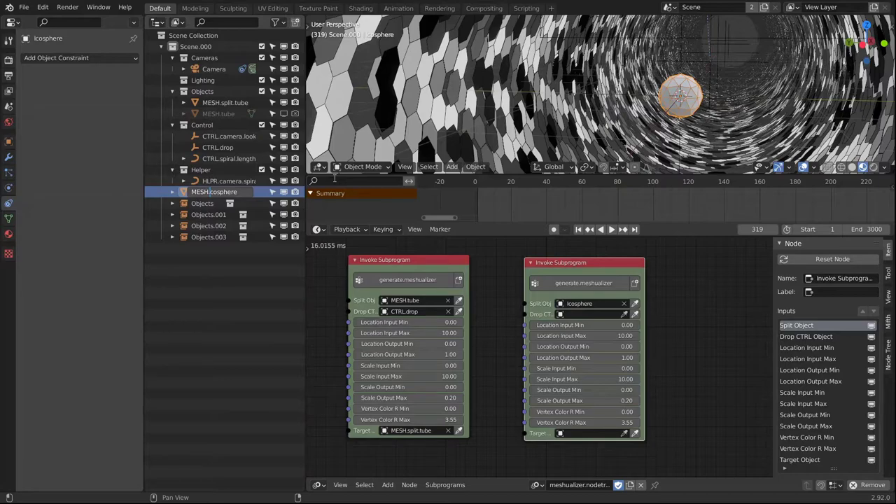
pyautogui.press('Return')
pyautogui.moveTo(219, 192); pyautogui.dragTo(212, 183)
pyautogui.click(283, 192)
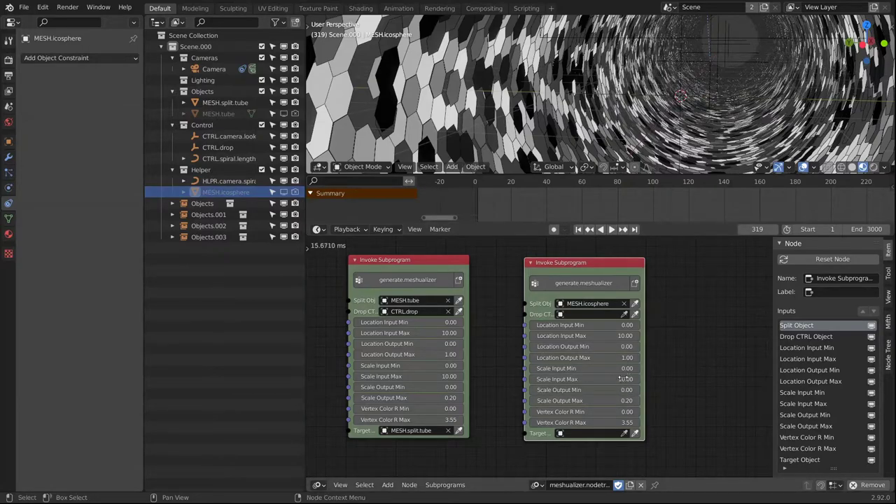
# Step: Add a plane mesh and assign it as the Target Object of the duplicated generate.meshualizer node
pyautogui.hotkey('shift', 'a')
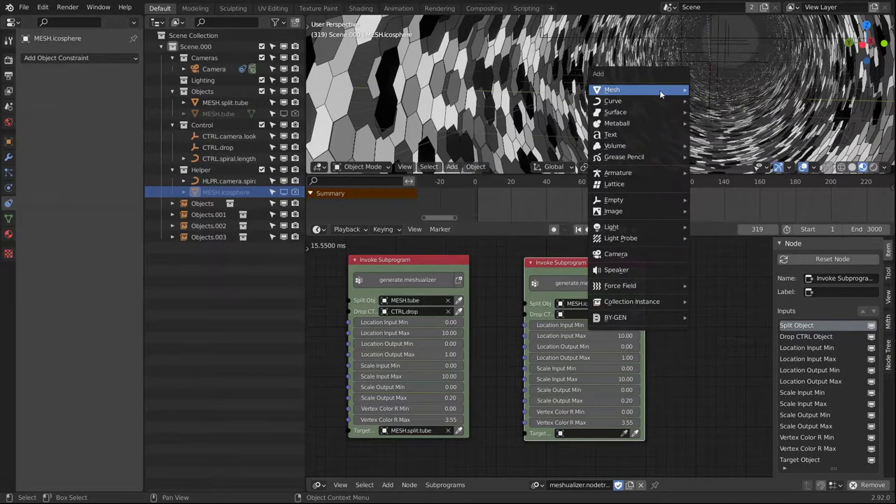
pyautogui.moveTo(661, 90)
pyautogui.click(712, 107)
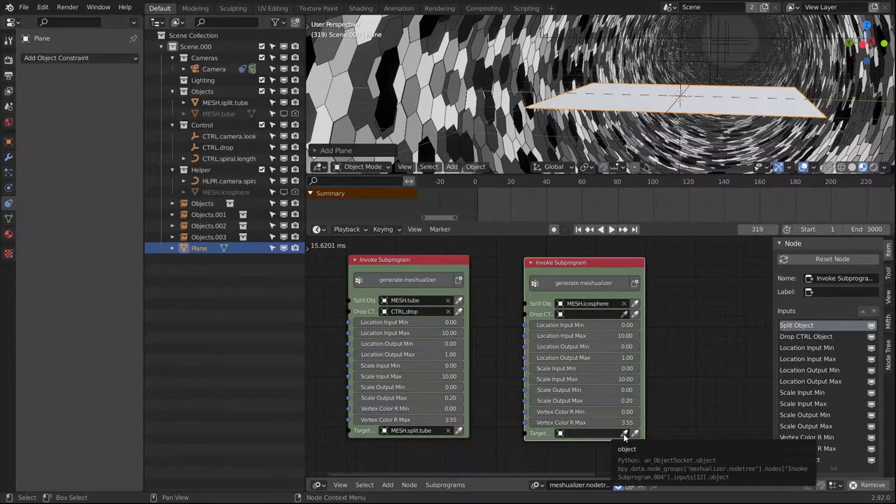
pyautogui.click(625, 434)
pyautogui.click(740, 104)
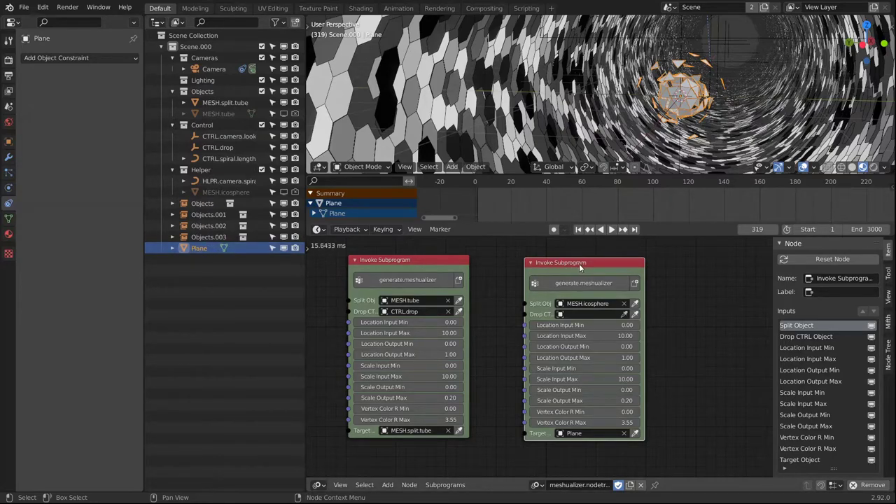
pyautogui.moveTo(587, 264); pyautogui.dragTo(589, 267)
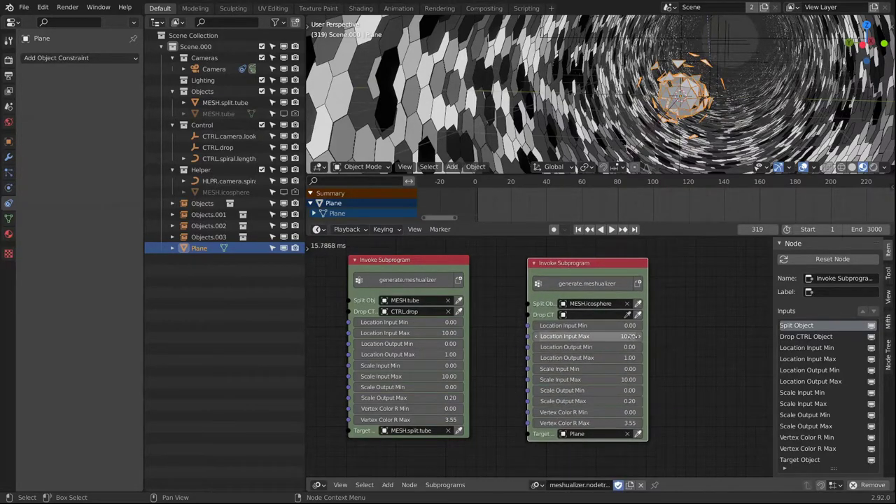
# Step: Examine the two generate.meshualizer nodes and their input settings alongside the framed subprograms below them
pyautogui.scroll(-2, 630, 342)
pyautogui.scroll(-4, 665, 384)
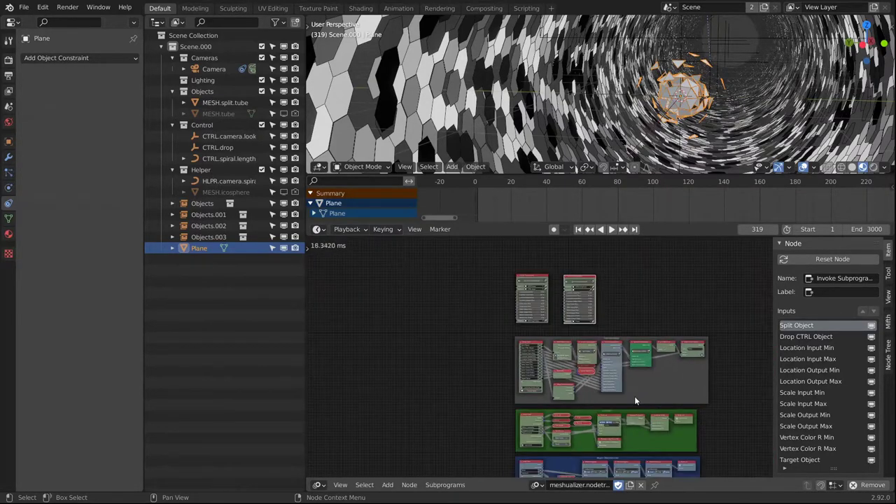
pyautogui.moveTo(603, 391); pyautogui.dragTo(638, 425, button='middle')
pyautogui.click(541, 247)
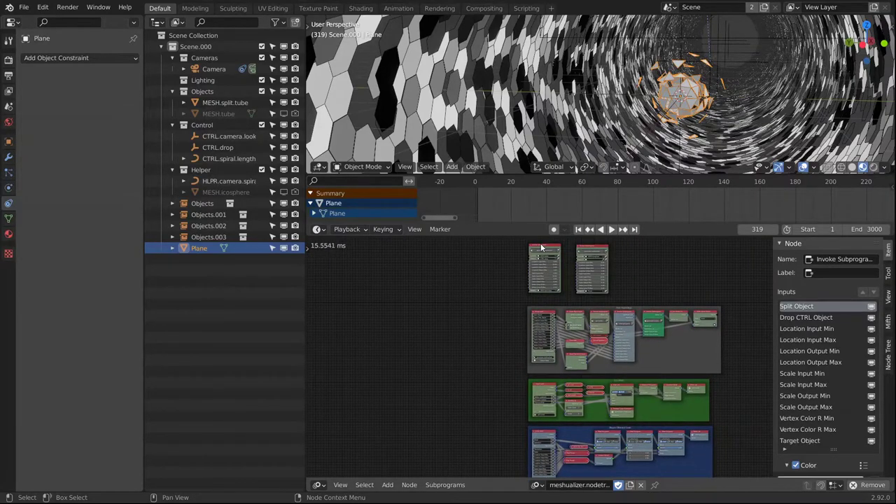
pyautogui.scroll(1, 562, 255)
pyautogui.moveTo(562, 256); pyautogui.dragTo(565, 304, button='middle')
pyautogui.scroll(3, 534, 304)
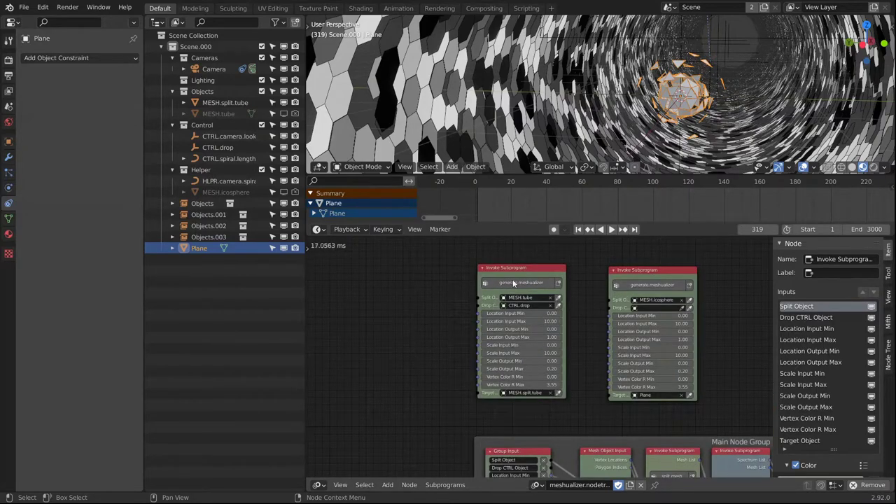
pyautogui.click(515, 275)
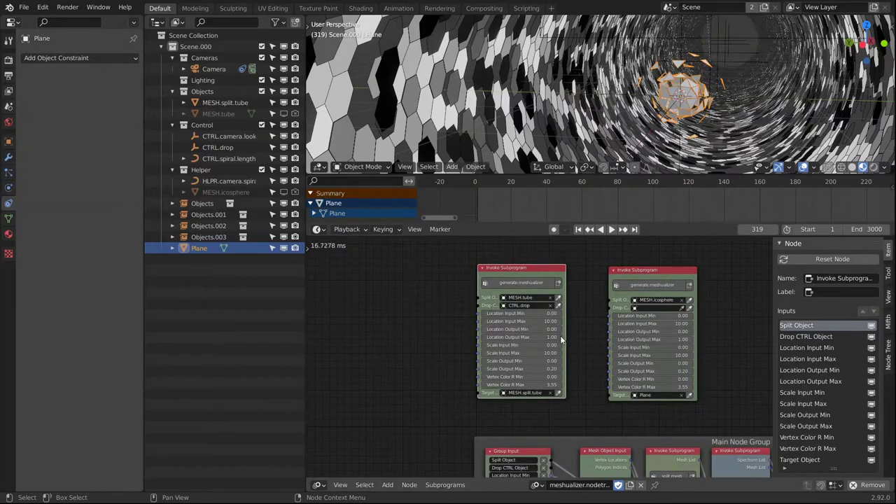
pyautogui.moveTo(563, 418); pyautogui.dragTo(519, 390, button='middle')
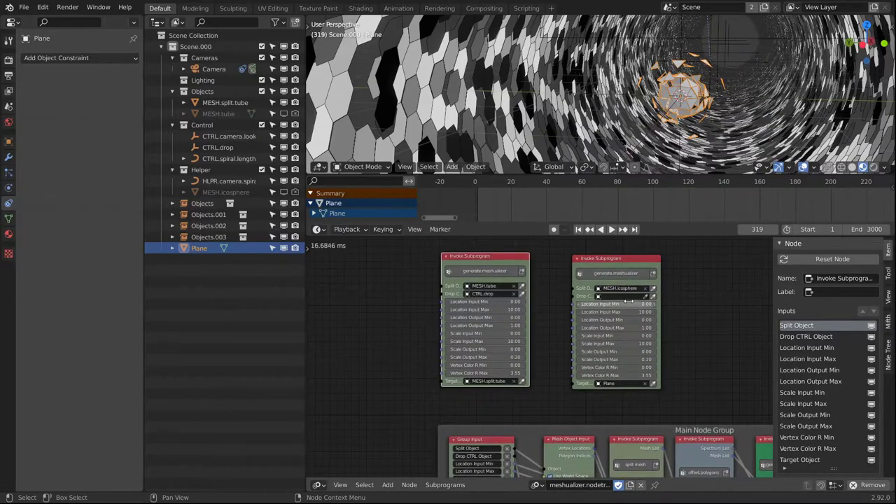
pyautogui.scroll(5, 634, 300)
pyautogui.moveTo(687, 314); pyautogui.dragTo(708, 340, button='middle')
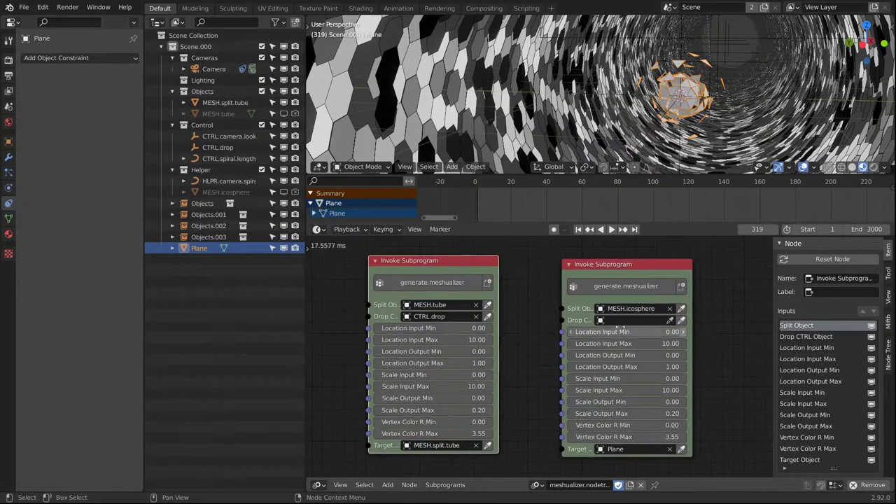
pyautogui.click(628, 272)
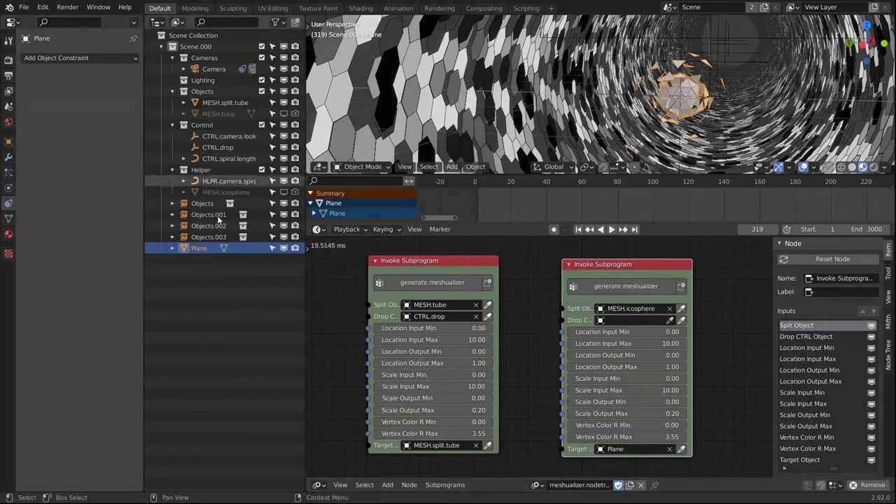
# Step: Rename the plane MESH.visualizer and move it into the Helper collection
pyautogui.doubleClick(214, 246)
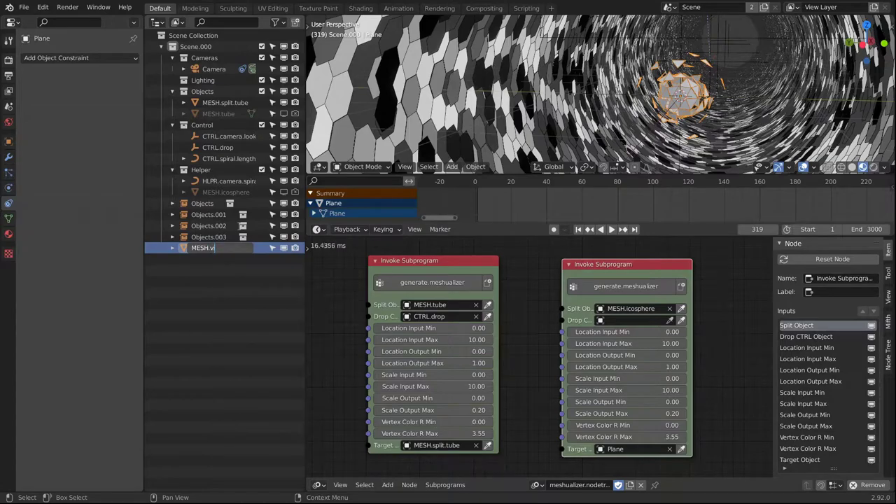
pyautogui.write('MESH.visualizer')
pyautogui.press('Return')
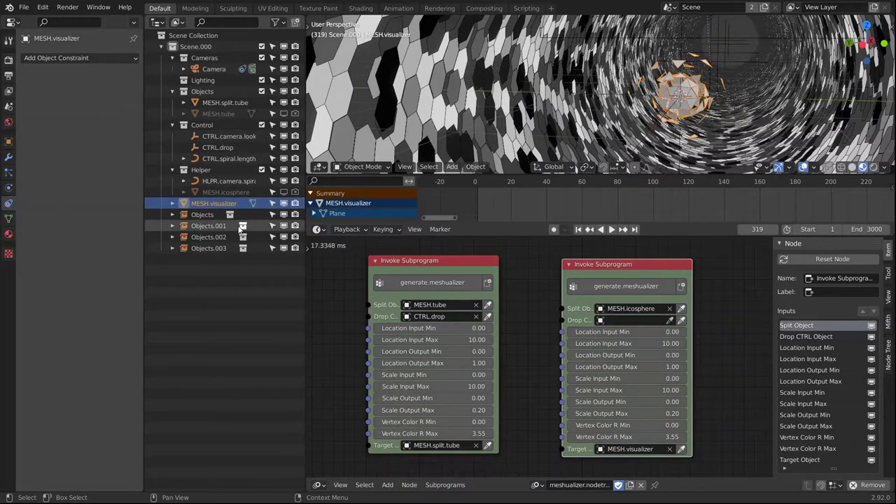
pyautogui.moveTo(231, 204); pyautogui.dragTo(217, 175)
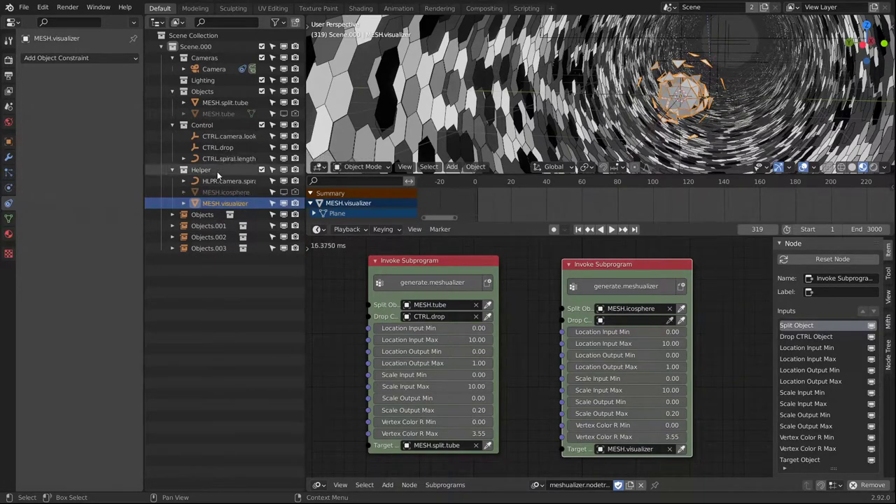
# Step: Switch the node editor to the camera.rig node tree and locate its Object Transforms Output node
pyautogui.click(536, 484)
pyautogui.click(551, 372)
pyautogui.moveTo(682, 306); pyautogui.dragTo(569, 409, button='middle')
pyautogui.scroll(-3, 655, 330)
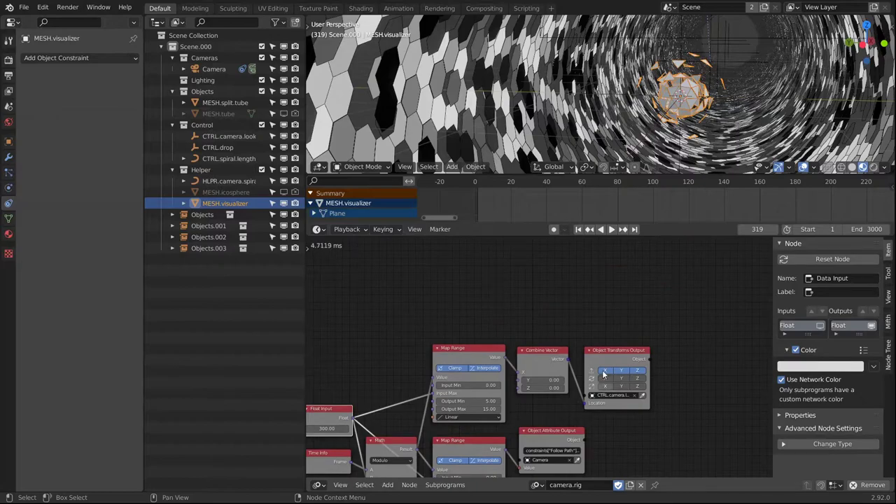
pyautogui.scroll(5, 604, 380)
pyautogui.moveTo(617, 346); pyautogui.dragTo(617, 356, button='middle')
# Step: Duplicate the Object Transforms Output node above the original and set the copy's object to MESH.visualizer
pyautogui.click(609, 390)
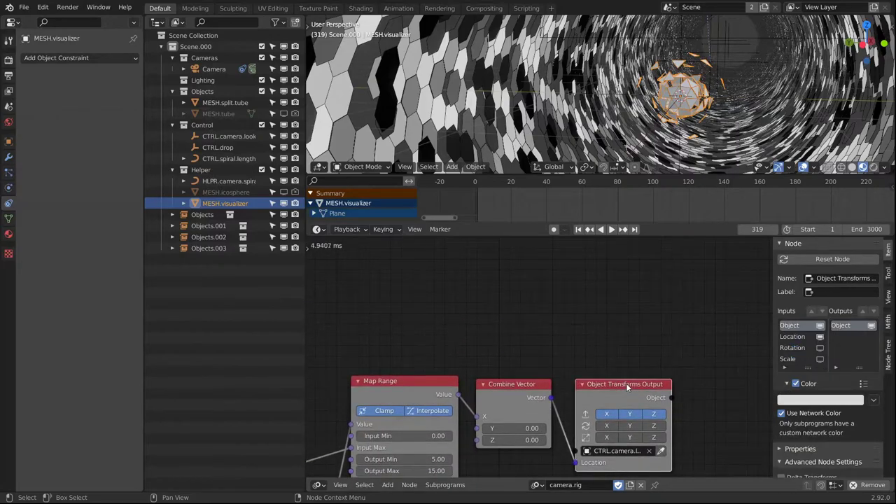
pyautogui.hotkey('shift', 'd')
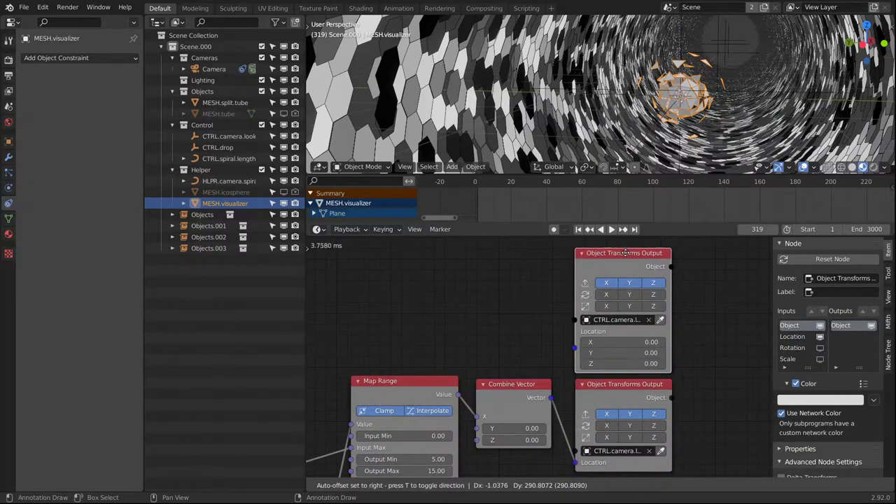
pyautogui.click(627, 250)
pyautogui.click(661, 321)
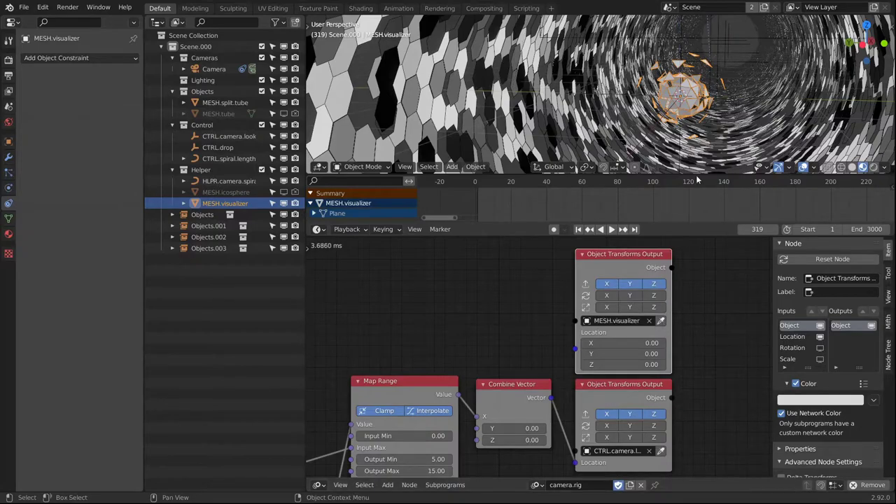
# Step: Connect the Combine Vector output to the Location input of the MESH.visualizer Object Transforms Output and view through the camera
pyautogui.moveTo(552, 398); pyautogui.dragTo(575, 332)
pyautogui.moveTo(740, 90); pyautogui.dragTo(714, 110, button='middle')
pyautogui.press('KP_0')
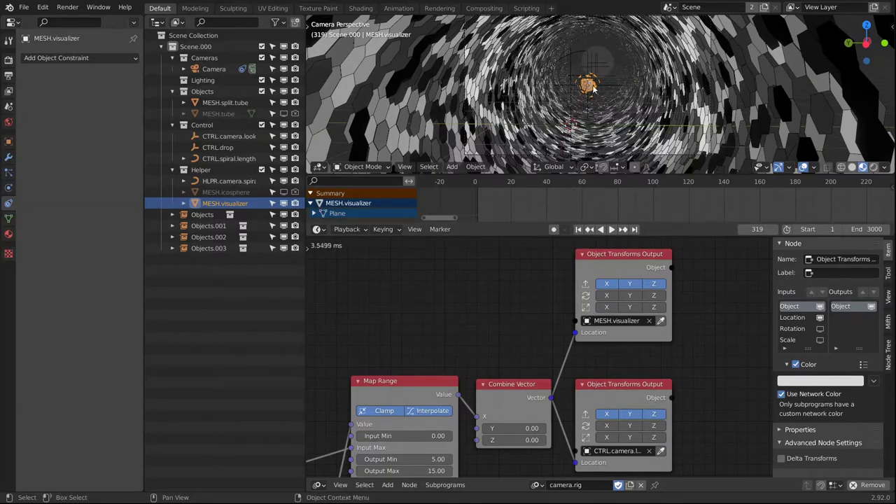
# Step: Set the Map Range node's Output Min to 2 and Output Max to 12, and start animation playback
pyautogui.moveTo(486, 340); pyautogui.dragTo(532, 306, button='middle')
pyautogui.click(465, 424)
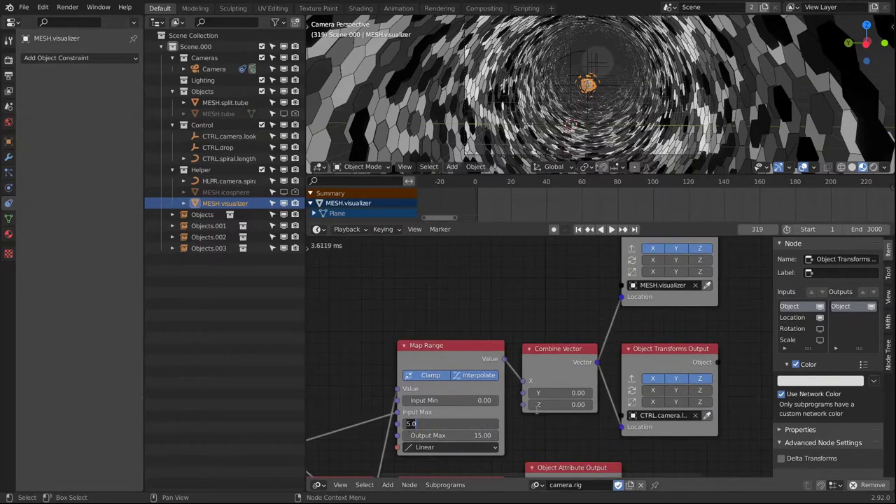
pyautogui.write('2')
pyautogui.click(471, 435)
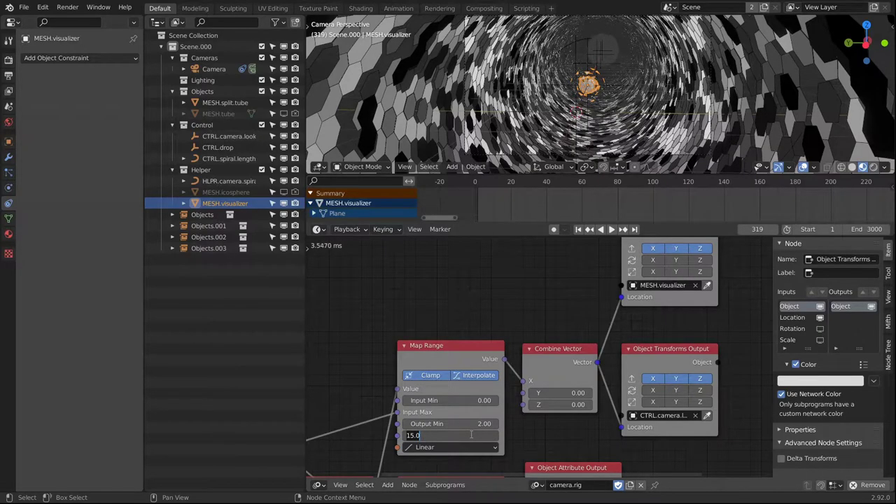
pyautogui.write('12')
pyautogui.press('Return')
pyautogui.press('space')
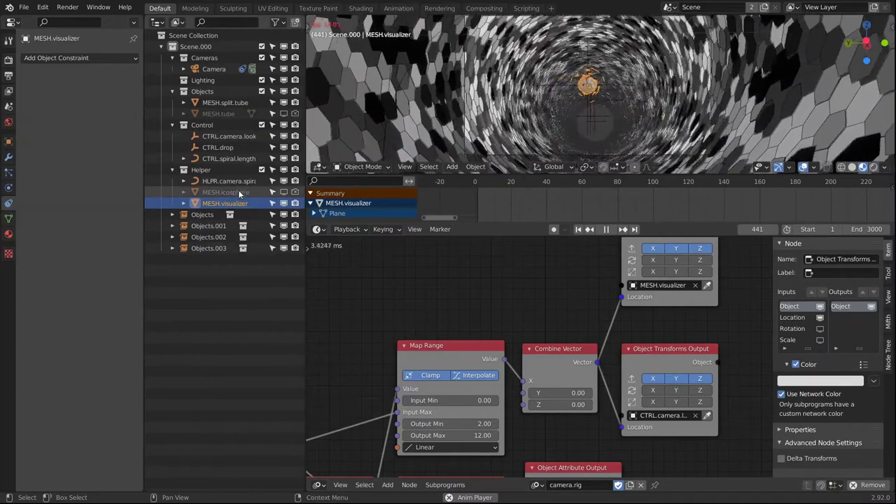
# Step: Stop playback, isolate attention on MESH.icosphere, and scale its mesh up in Edit Mode
pyautogui.click(238, 191)
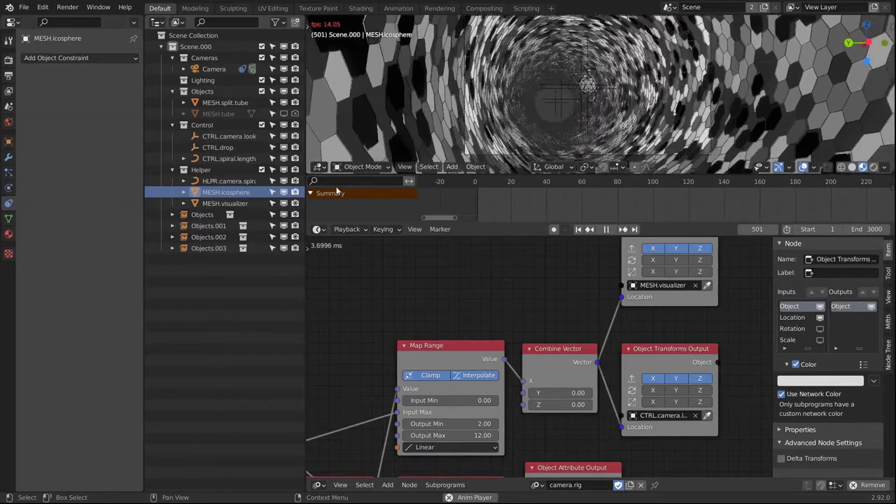
pyautogui.press('space')
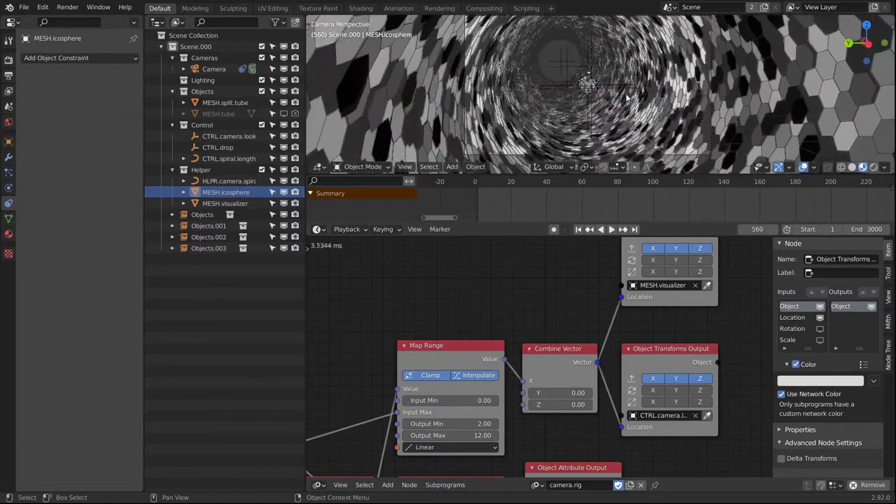
pyautogui.press('KP_Decimal')
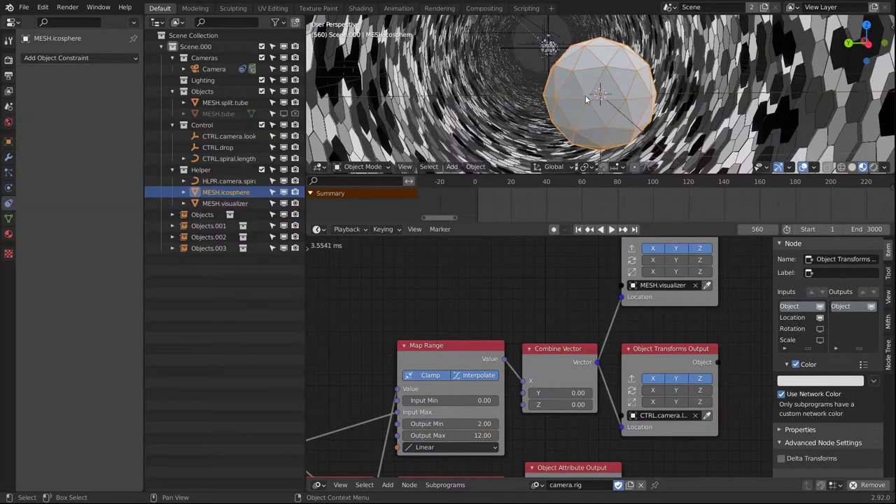
pyautogui.hotkey('ctrl', 'Tab')
pyautogui.press('Escape')
pyautogui.press('s')
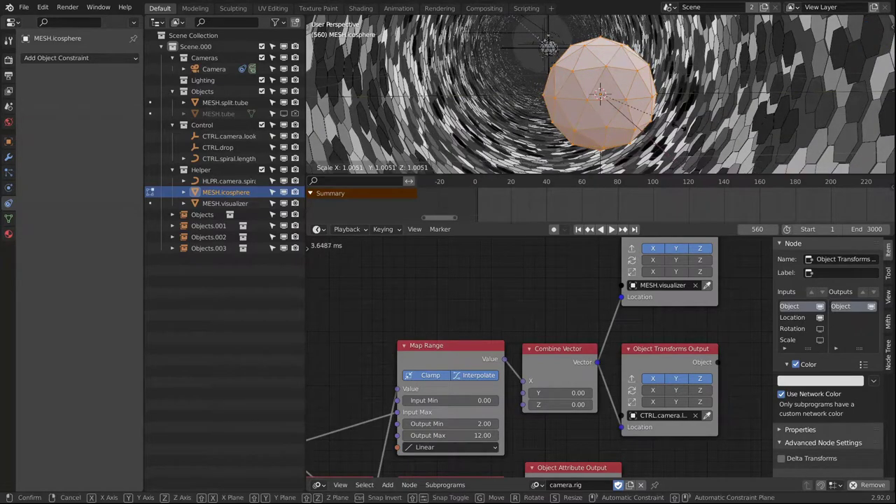
pyautogui.click(678, 121)
# Step: Return MESH.icosphere to Object Mode and hide it from the viewport and renders
pyautogui.hotkey('ctrl', 'Tab')
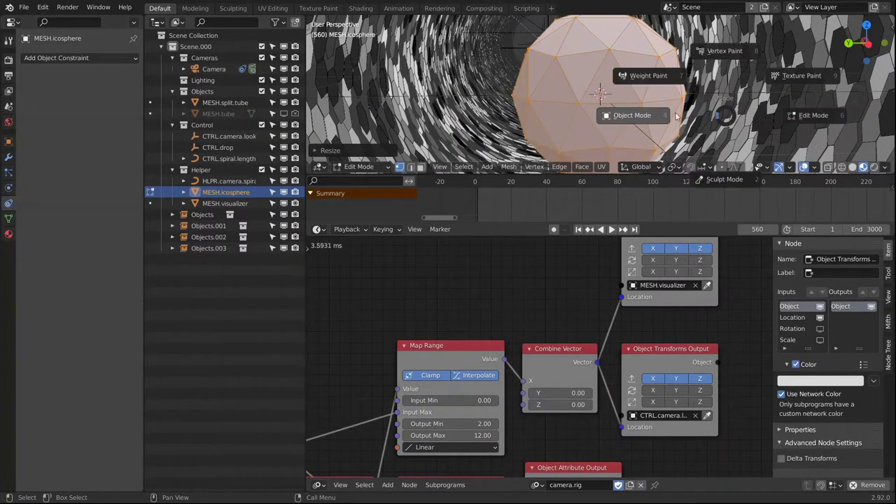
pyautogui.click(678, 119)
pyautogui.click(283, 192)
pyautogui.click(295, 193)
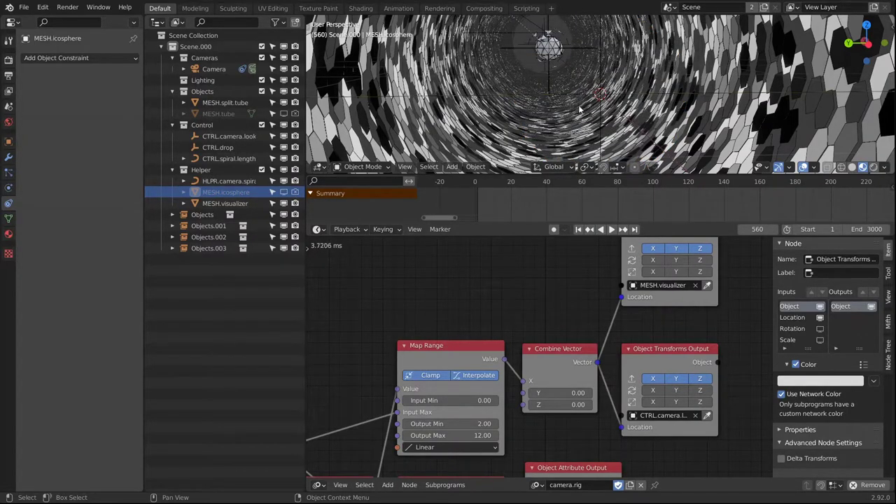
# Step: Inspect MESH.visualizer up close and play the animation through the camera to check its size
pyautogui.click(557, 54)
pyautogui.click(556, 53)
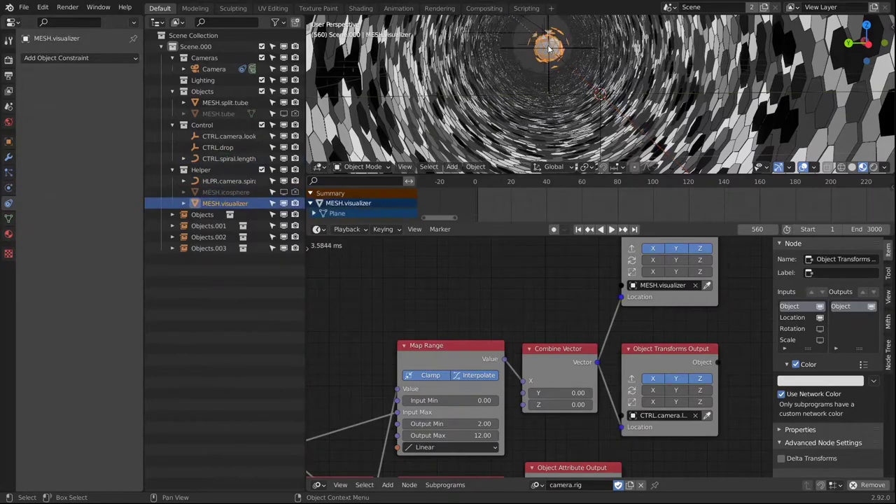
pyautogui.press('KP_Decimal')
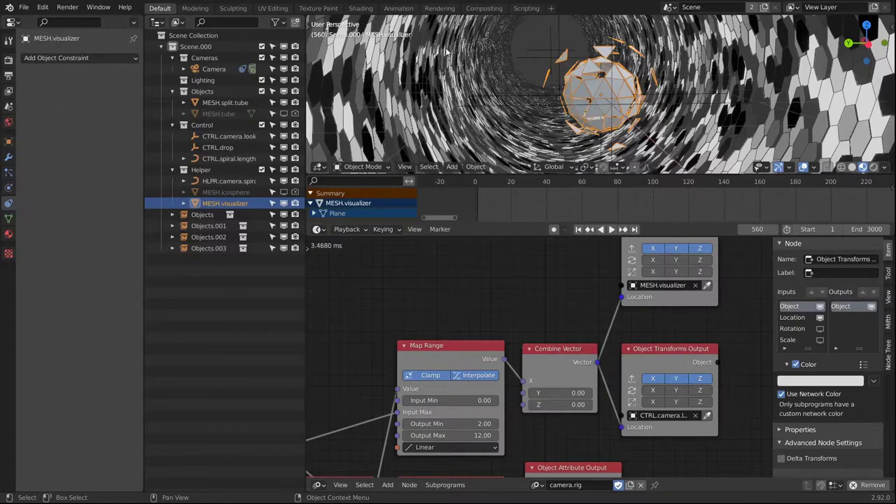
pyautogui.press('KP_0')
pyautogui.press('space')
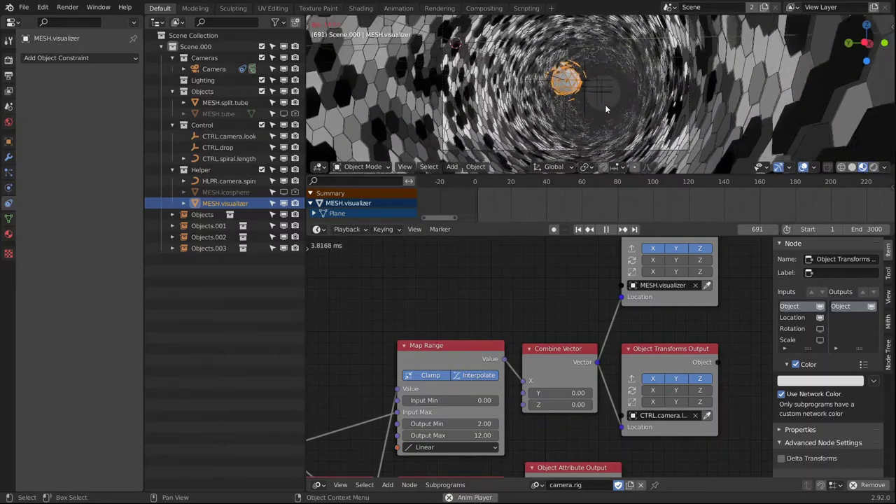
pyautogui.press('space')
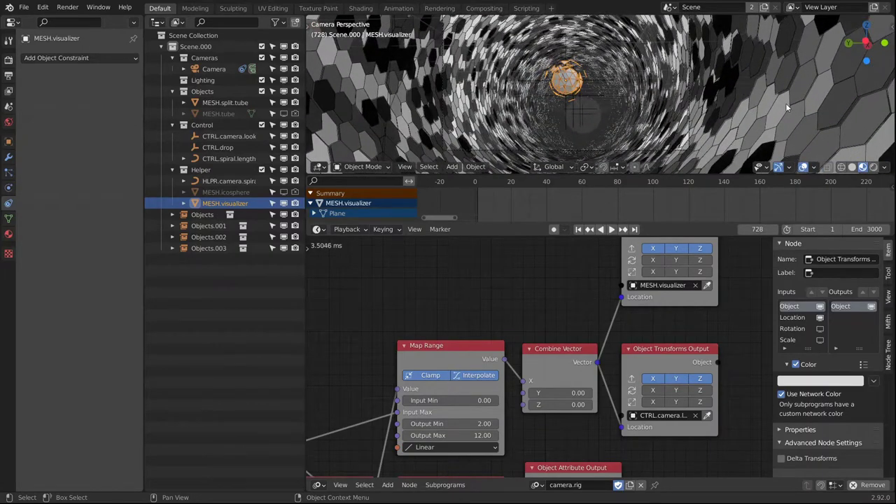
# Step: Add a Solidify modifier to MESH.split.tube with a thickness of 0.02
pyautogui.click(786, 103)
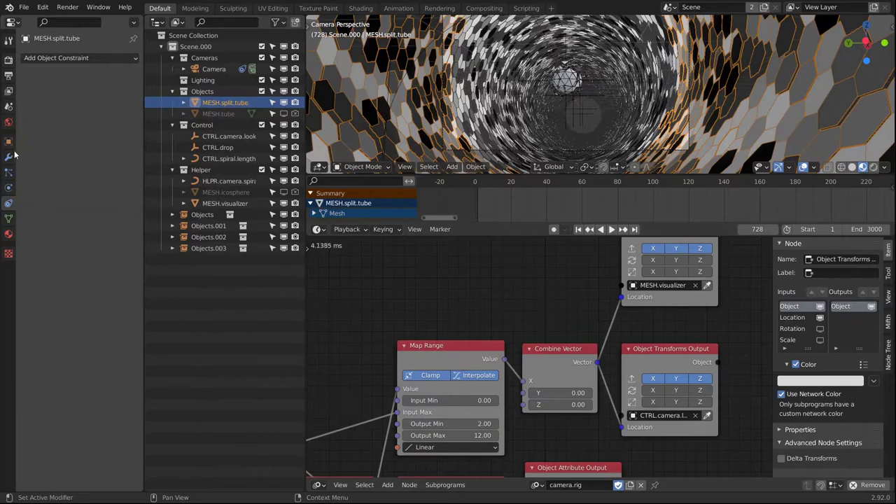
pyautogui.click(8, 156)
pyautogui.click(49, 56)
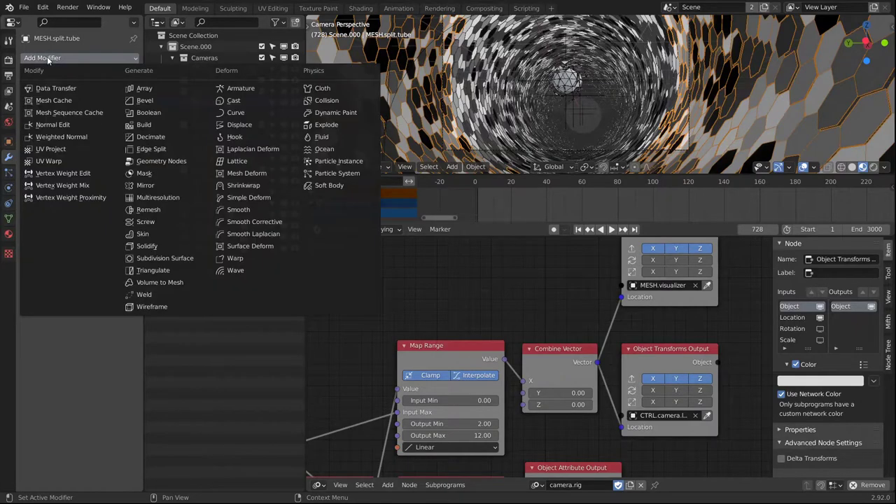
pyautogui.click(157, 247)
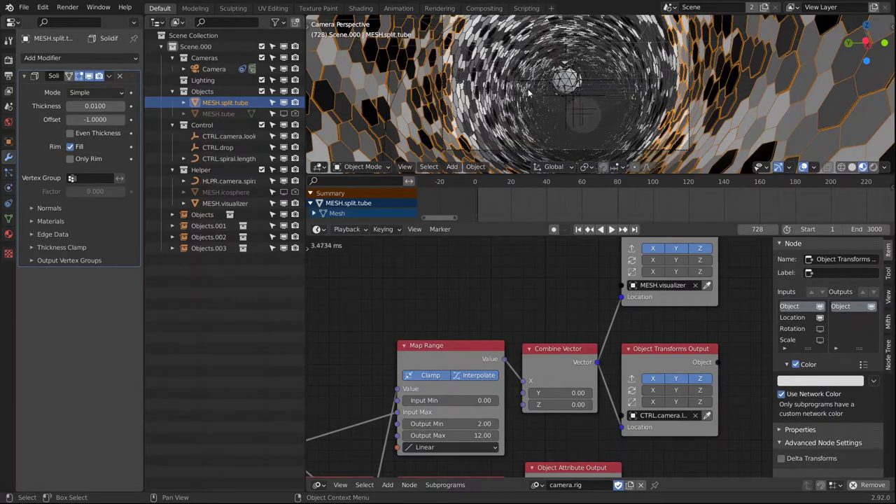
pyautogui.click(112, 105)
pyautogui.write('0.05')
pyautogui.click(87, 109)
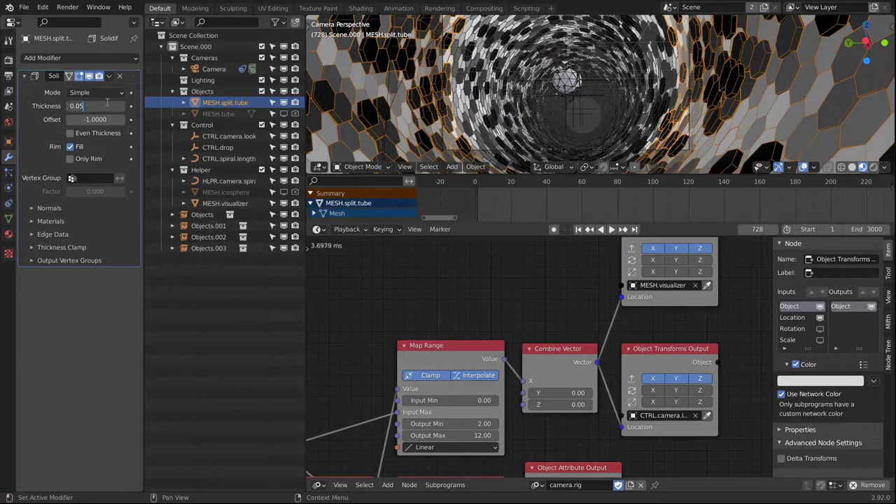
pyautogui.press('BackSpace')
pyautogui.write('2')
pyautogui.press('Return')
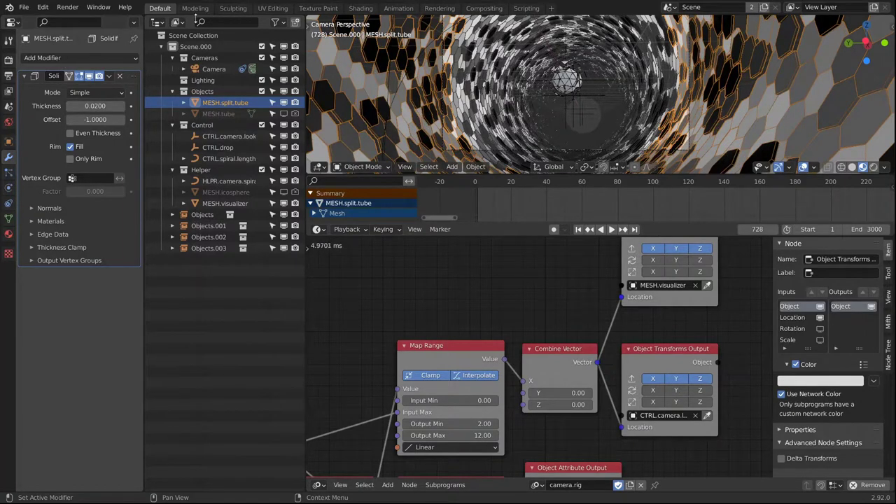
# Step: Set the Solidify thickness of MESH.split.tube to 0.03
pyautogui.click(98, 105)
pyautogui.click(96, 107)
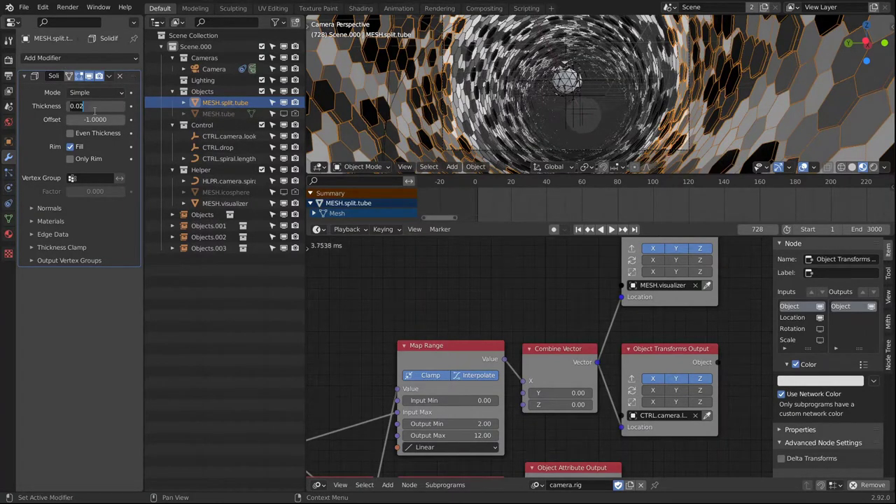
pyautogui.press('BackSpace')
pyautogui.write('3')
pyautogui.press('Return')
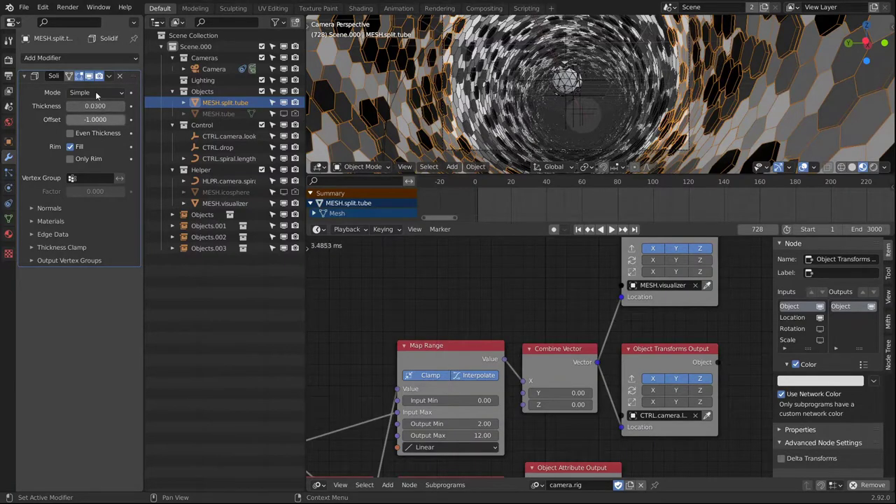
# Step: Add a Bevel modifier with 3 segments to MESH.split.tube
pyautogui.click(74, 56)
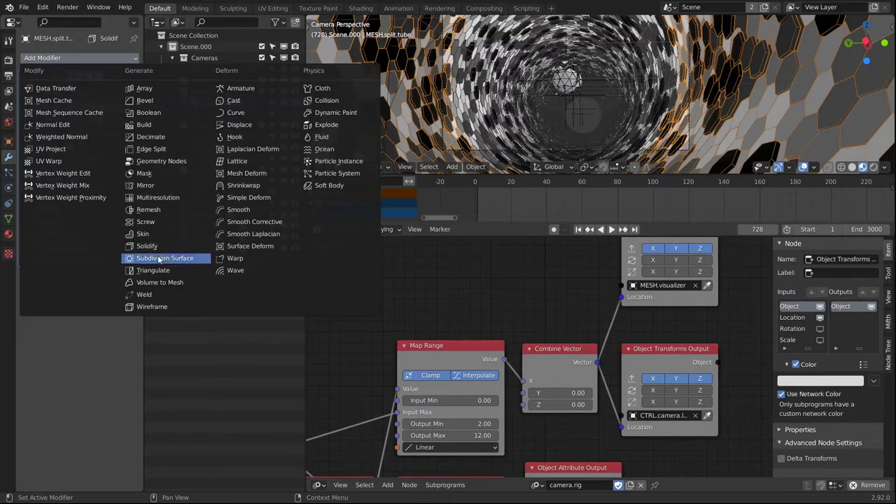
pyautogui.click(149, 104)
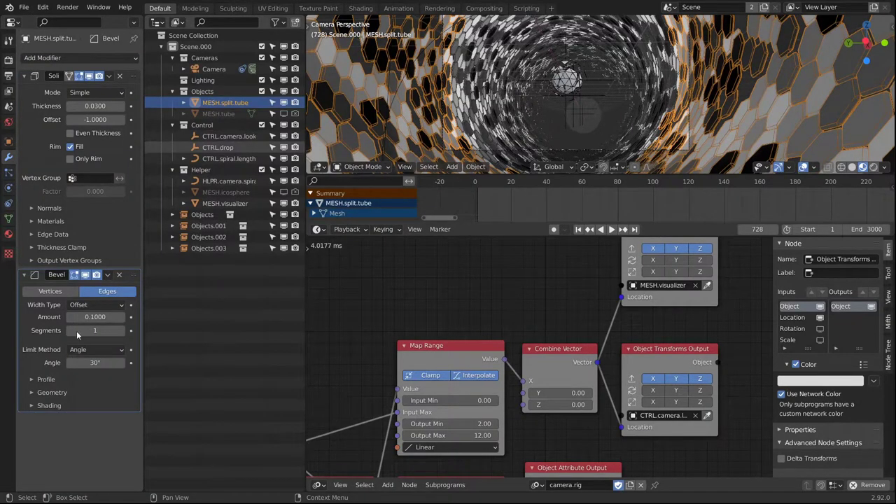
pyautogui.click(94, 331)
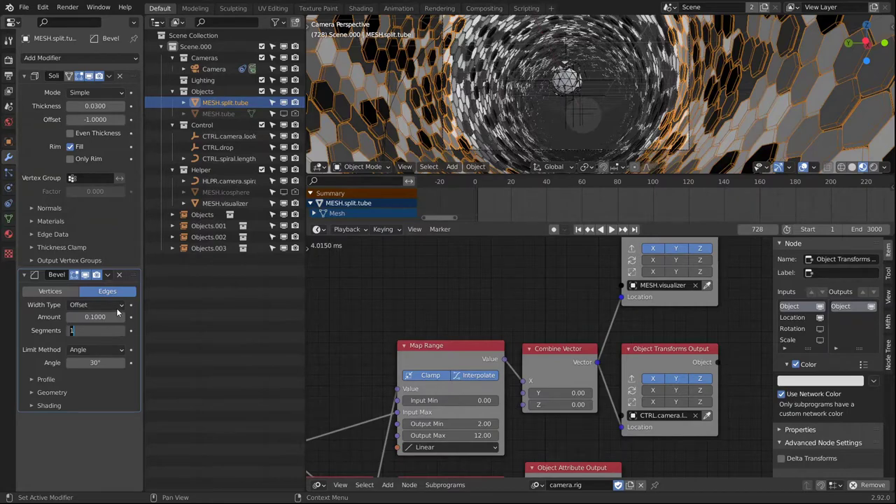
pyautogui.write('3')
pyautogui.press('Return')
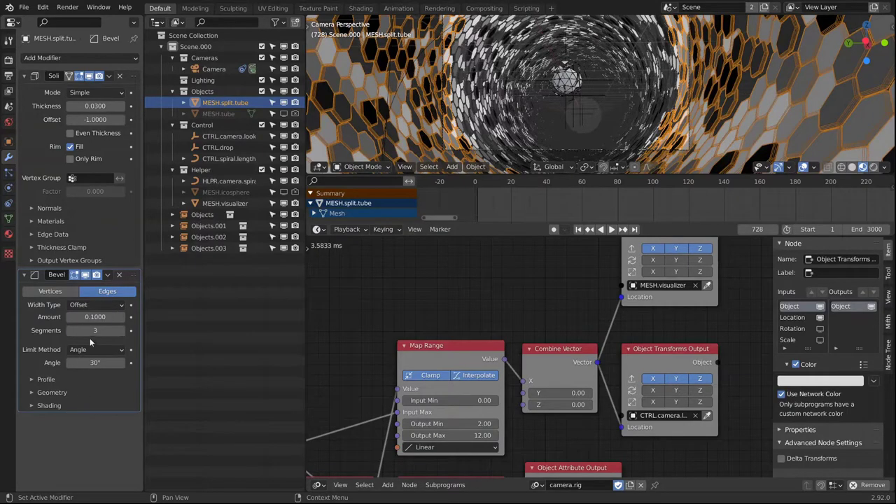
# Step: Compare the tube's tiles up close with the Bevel modifier's viewport display off and on
pyautogui.click(97, 304)
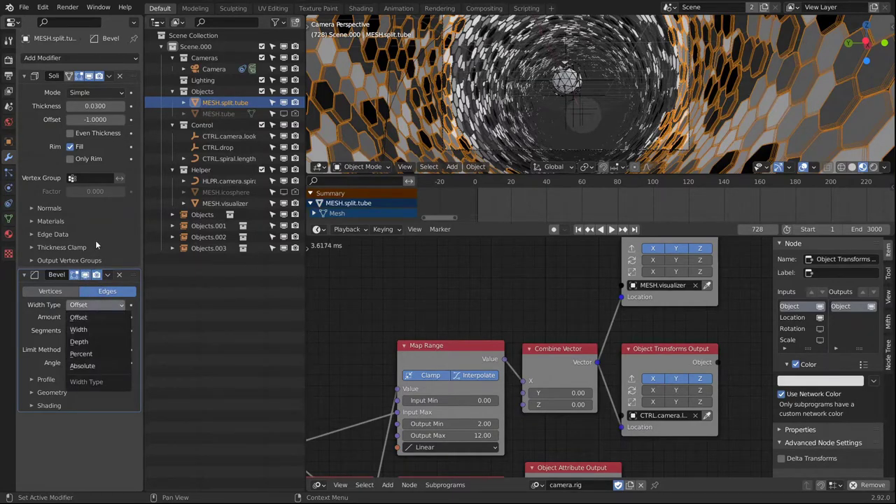
pyautogui.click(86, 279)
pyautogui.click(85, 276)
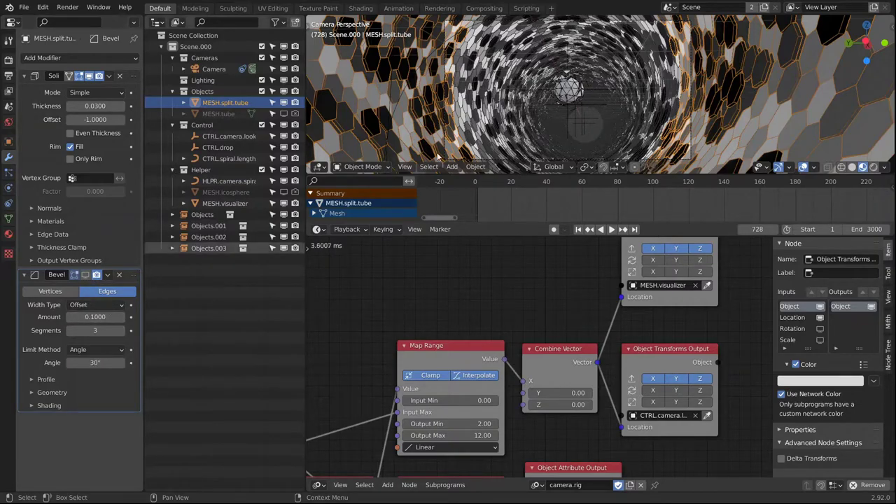
pyautogui.scroll(6, 448, 98)
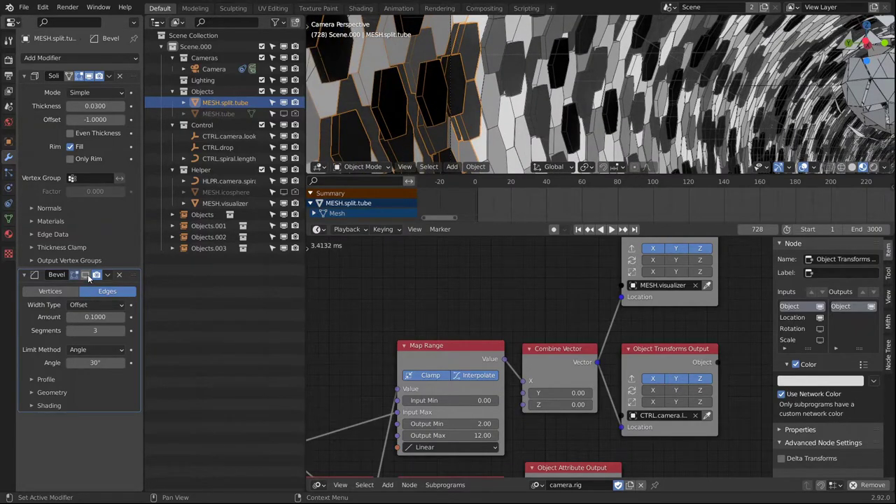
pyautogui.click(90, 275)
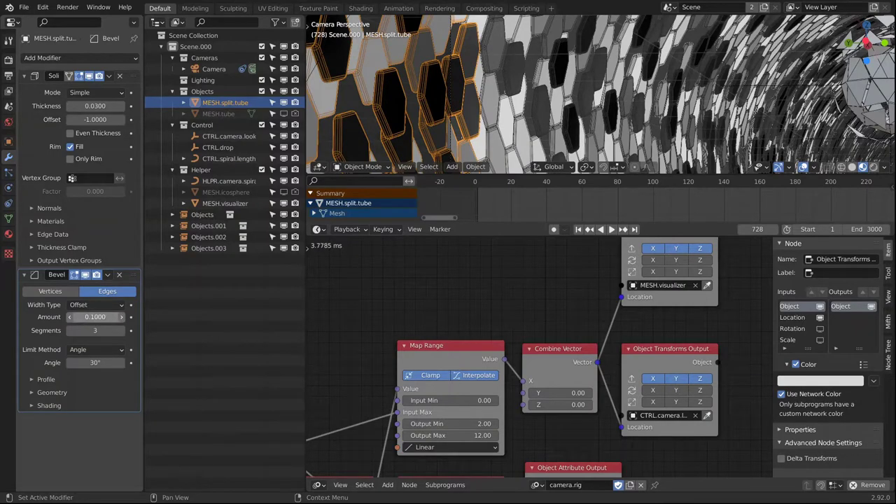
# Step: Set the Bevel amount of MESH.split.tube to 0.05
pyautogui.click(98, 317)
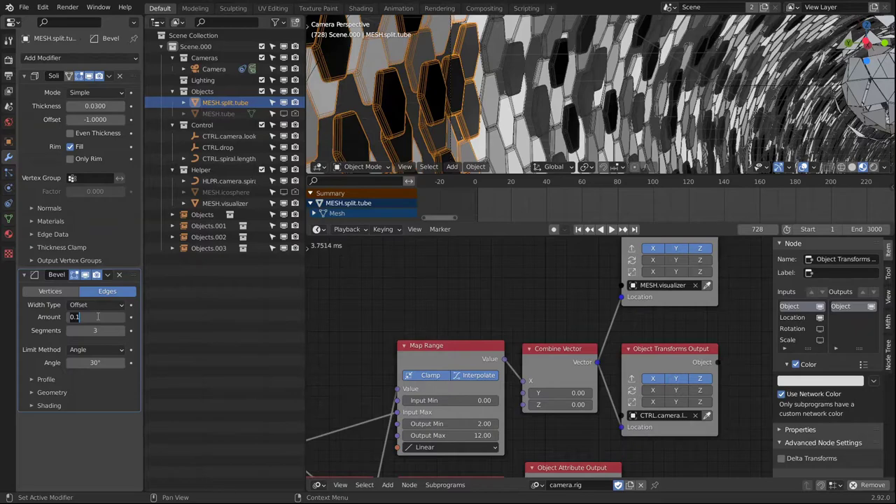
pyautogui.write('0.05')
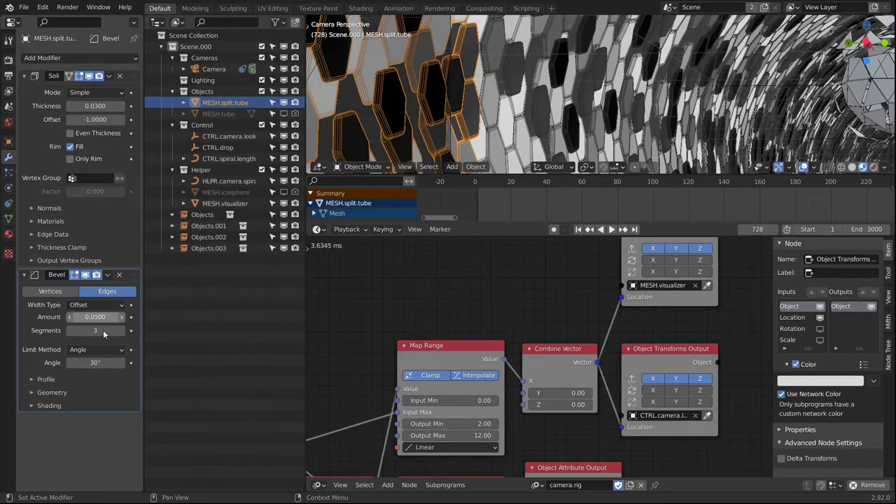
pyautogui.press('Return')
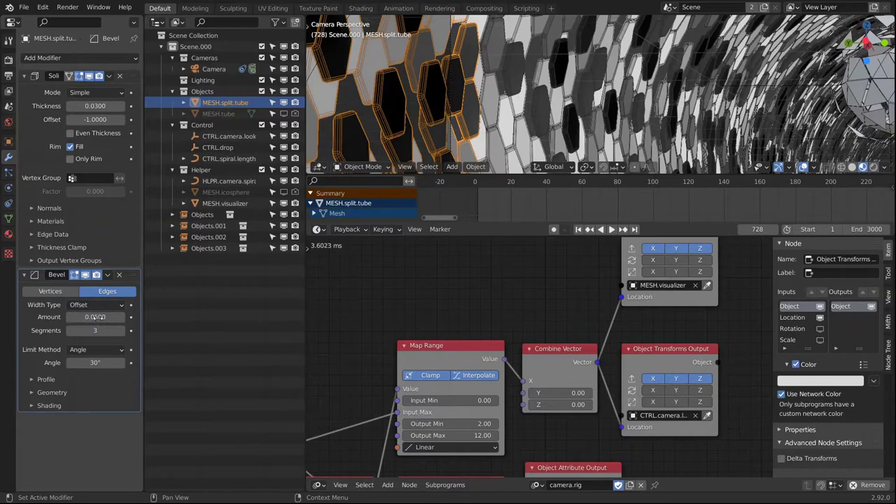
# Step: Try a Bevel amount of 0.01 on MESH.split.tube and restore it to 0.05
pyautogui.click(99, 317)
pyautogui.write('0.01')
pyautogui.press('Return')
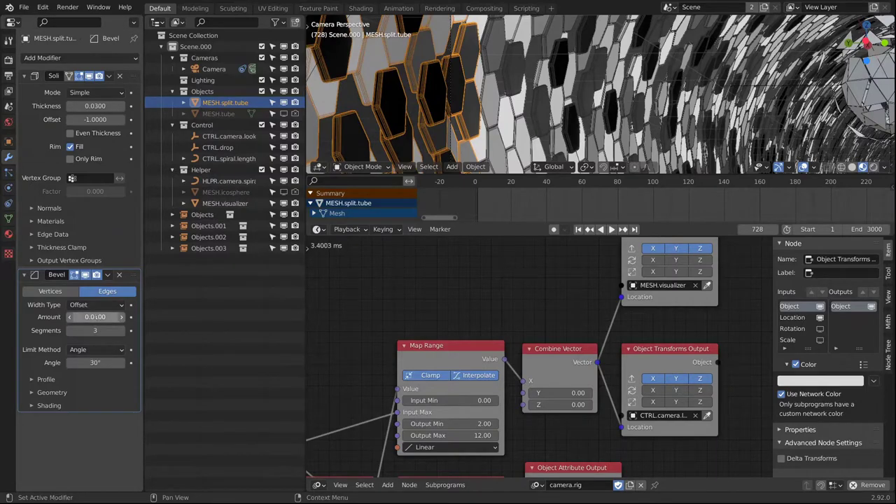
pyautogui.click(95, 317)
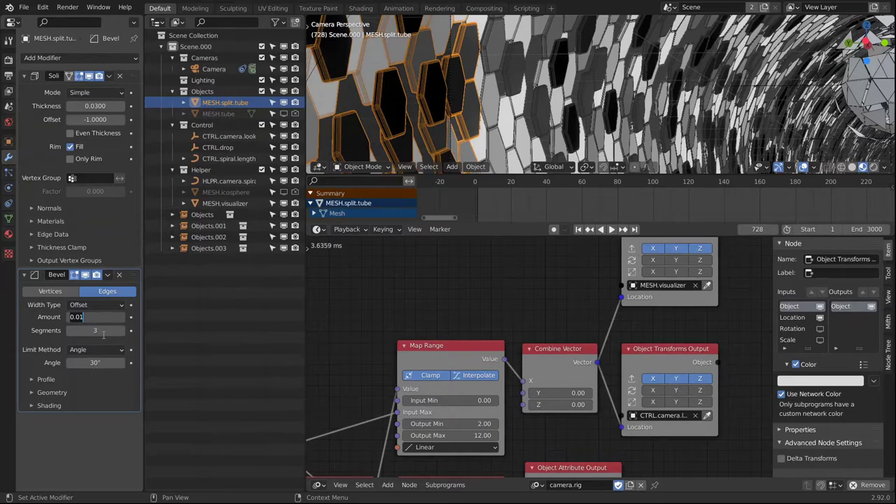
pyautogui.write('0.05')
pyautogui.press('Return')
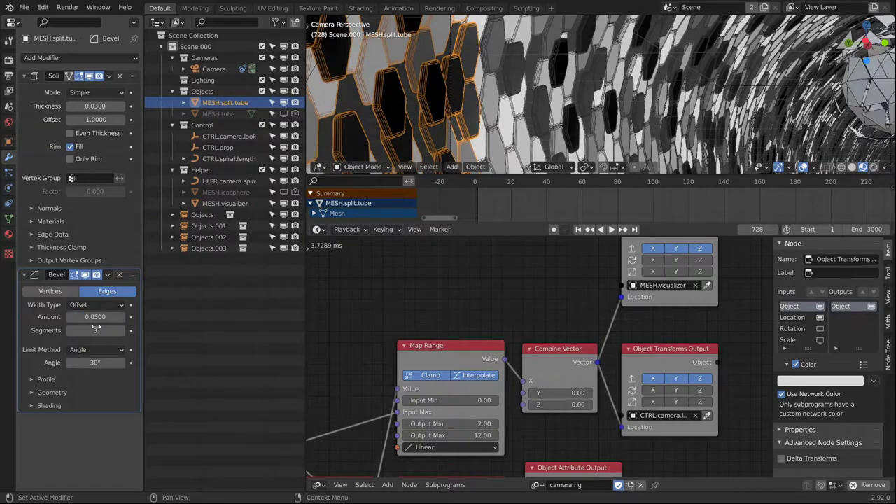
# Step: Set the Bevel amount of MESH.split.tube to 0.005 with its viewport display off, and turn the display back on
pyautogui.click(87, 275)
pyautogui.click(96, 316)
pyautogui.write('0.00')
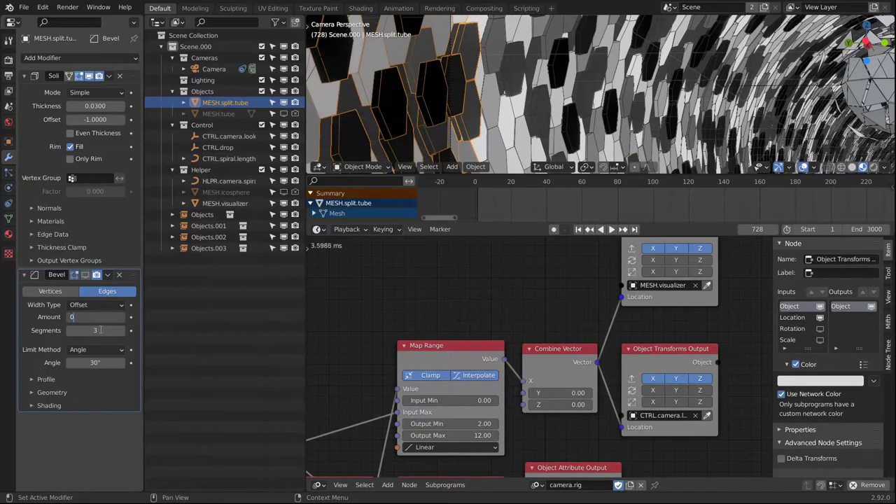
pyautogui.write('5')
pyautogui.press('Return')
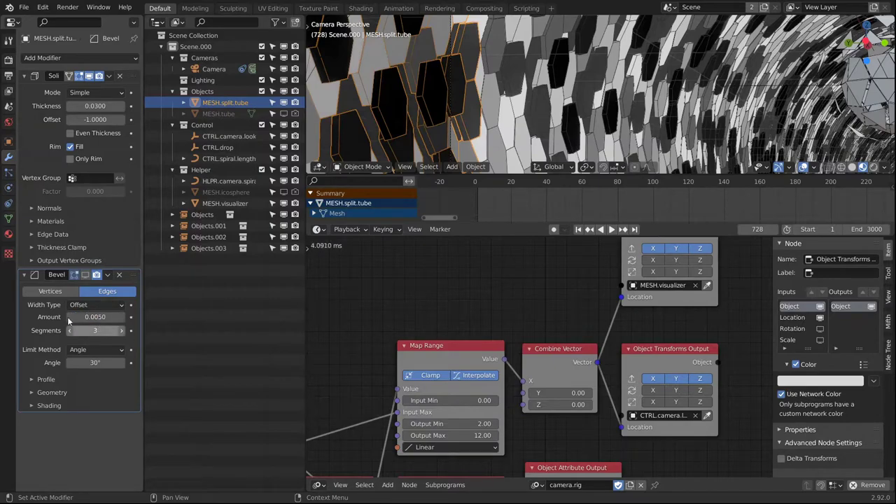
pyautogui.click(84, 276)
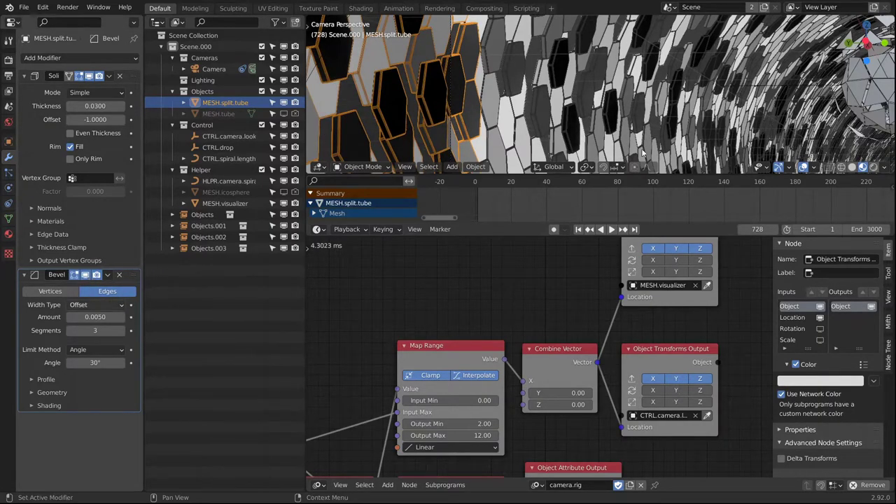
# Step: Turn off the Bevel modifier's viewport display and set the Solidify modifier's rim material offset to 1
pyautogui.hotkey('ctrl', 'z')
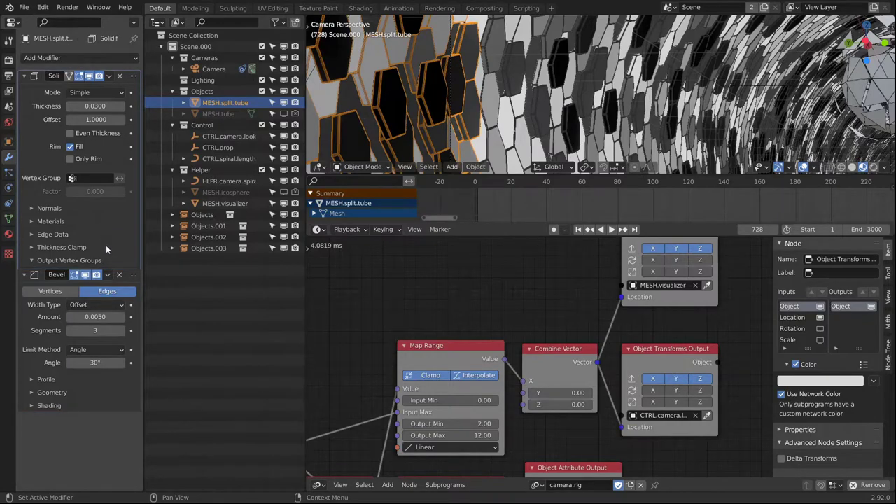
pyautogui.click(85, 308)
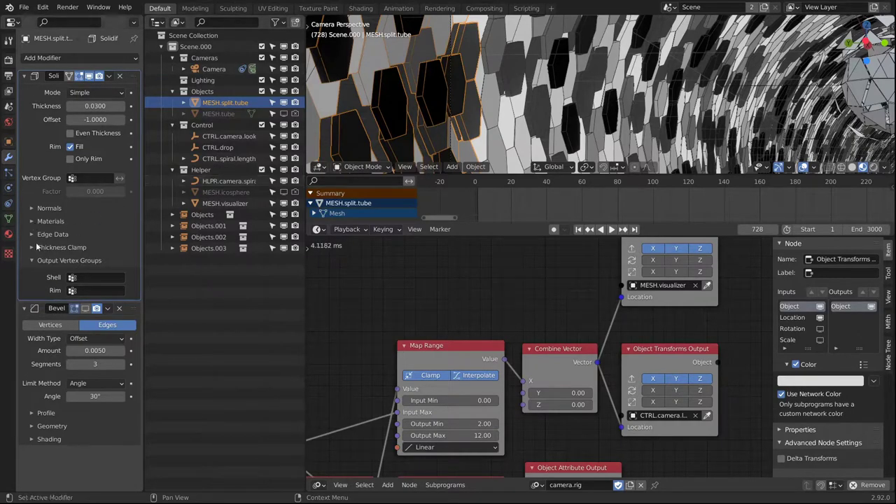
pyautogui.click(33, 223)
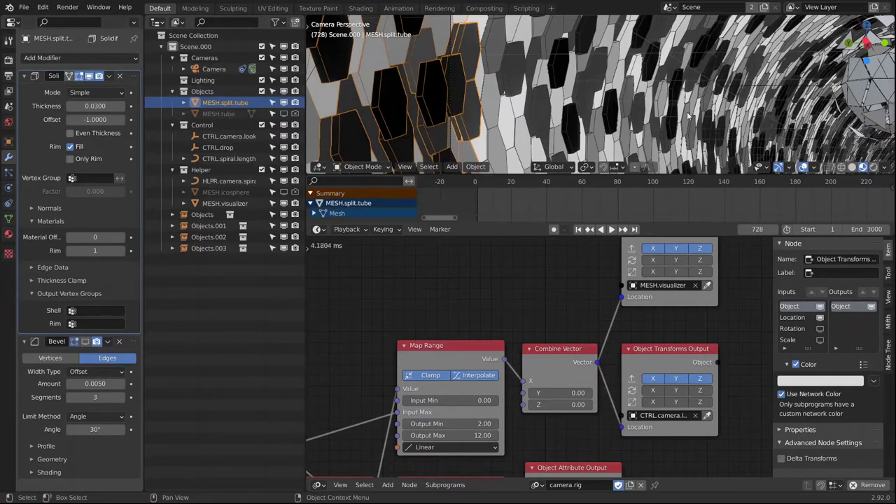
# Step: Add a cube mesh to the Objects collection
pyautogui.keyDown('shift'); pyautogui.moveTo(734, 93); pyautogui.dragTo(564, 121, button='middle'); pyautogui.keyUp('shift')
pyautogui.scroll(-4, 658, 105)
pyautogui.keyDown('shift'); pyautogui.moveTo(690, 110); pyautogui.dragTo(608, 89, button='middle'); pyautogui.keyUp('shift')
pyautogui.scroll(-4, 616, 88)
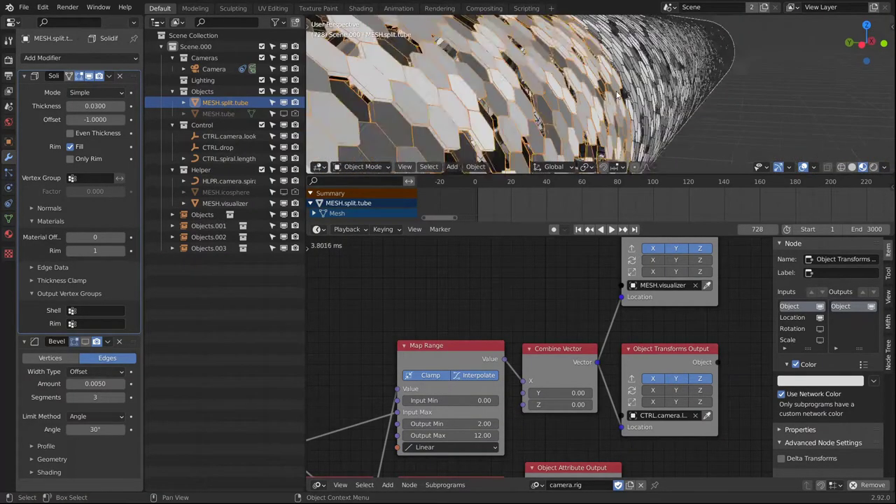
pyautogui.scroll(5, 632, 89)
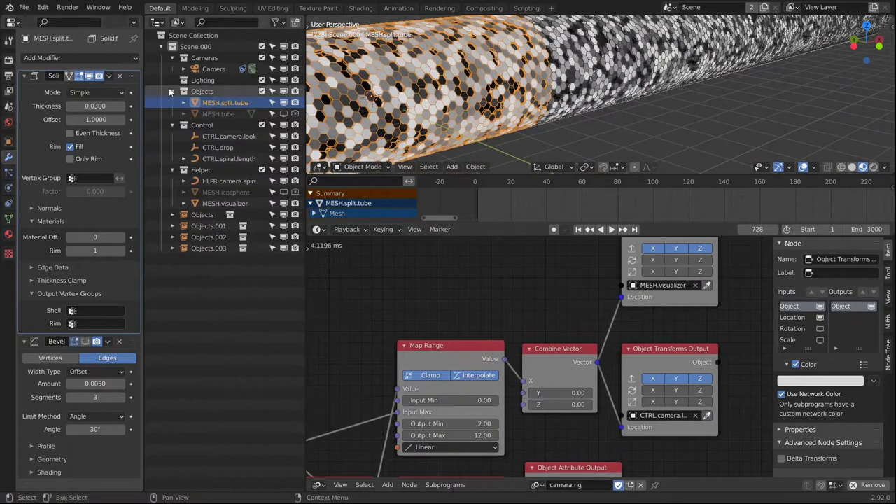
pyautogui.click(205, 92)
pyautogui.scroll(3, 546, 86)
pyautogui.scroll(-2, 546, 86)
pyautogui.hotkey('shift', 'a')
pyautogui.moveTo(512, 92)
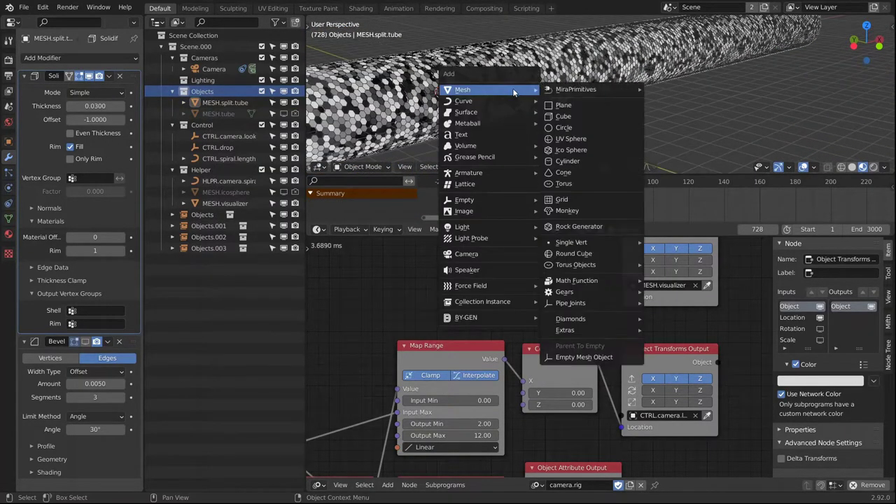
pyautogui.click(564, 116)
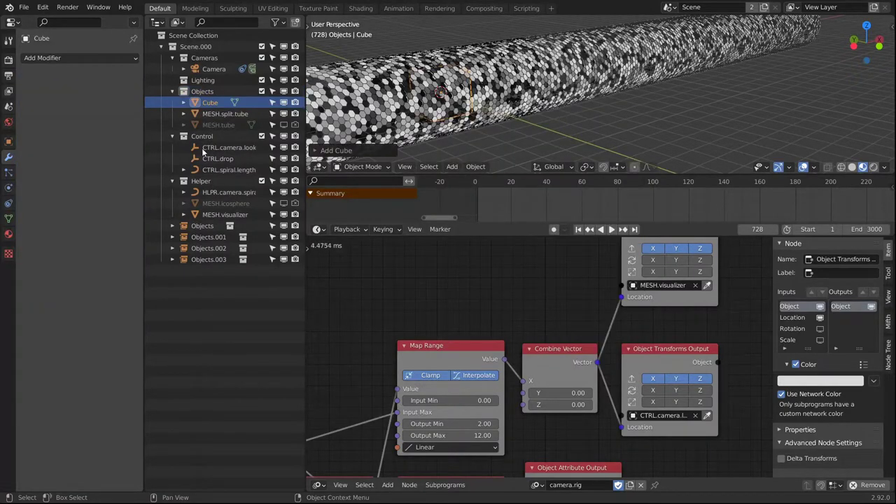
# Step: Scale the cube by 5 so that it encloses the tube segment
pyautogui.moveTo(329, 124); pyautogui.dragTo(531, 98, button='middle')
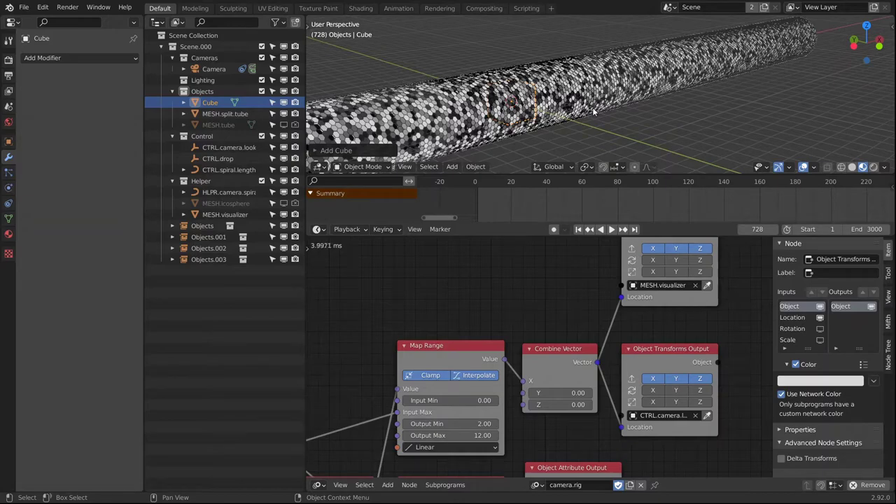
pyautogui.press('s')
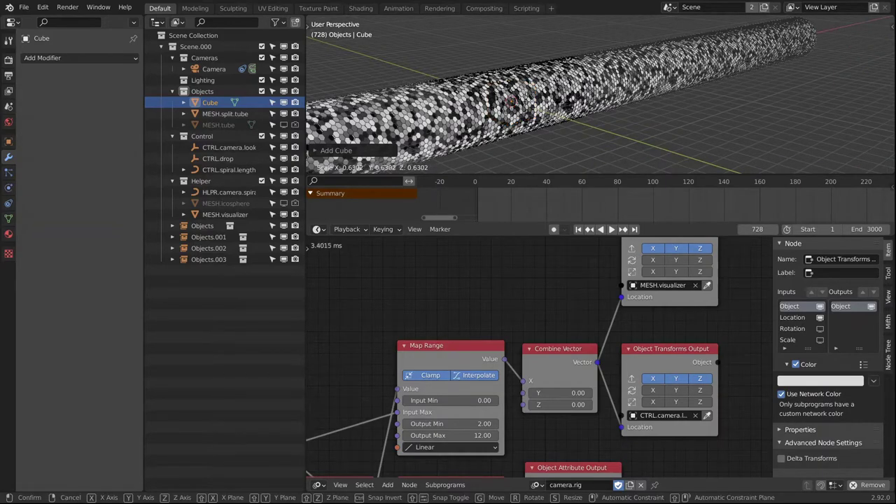
pyautogui.click(563, 104)
pyautogui.scroll(-2, 690, 70)
pyautogui.moveTo(698, 87); pyautogui.dragTo(690, 94, button='middle')
pyautogui.scroll(2, 690, 96)
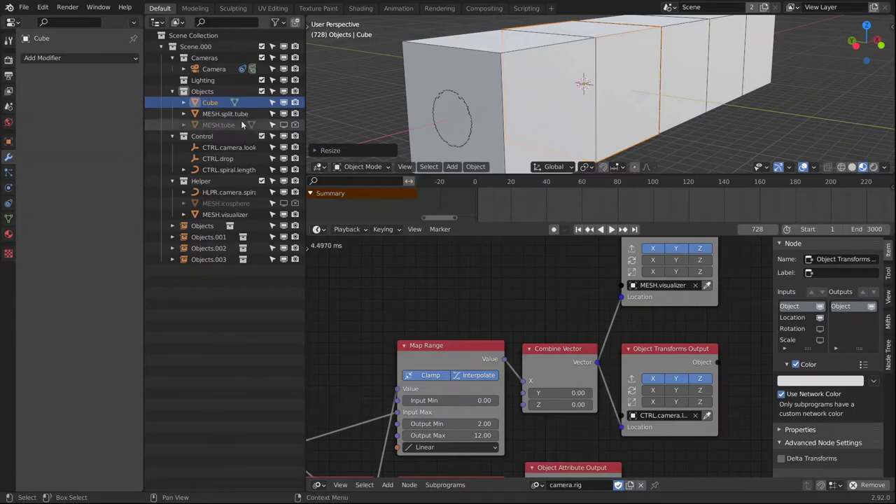
# Step: Rename the cube as MESH.volume
pyautogui.doubleClick(210, 102)
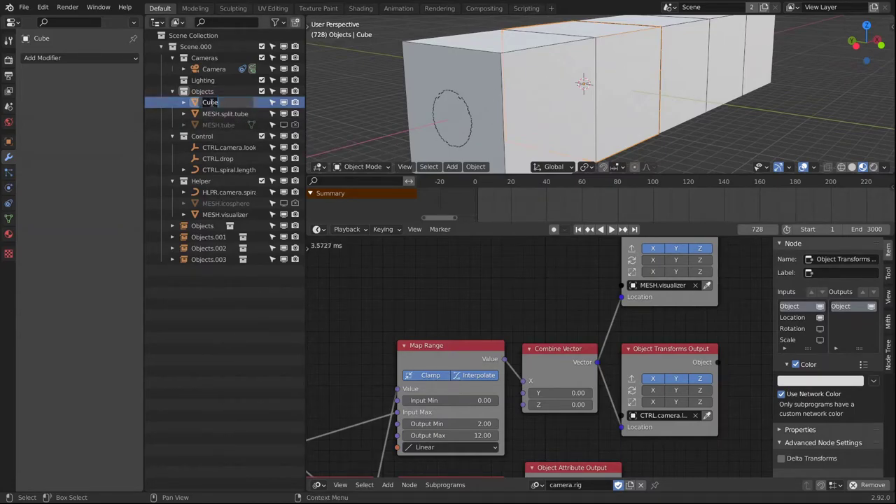
pyautogui.write('MESH.volumg')
pyautogui.press('Return')
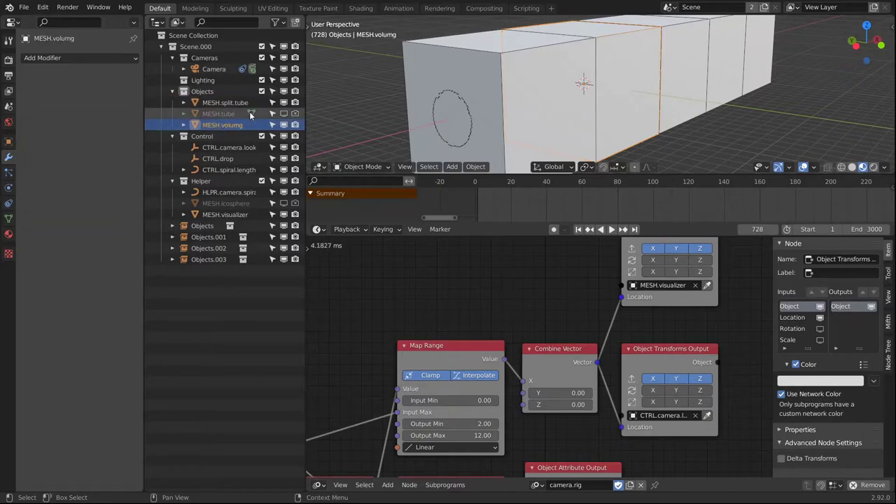
pyautogui.doubleClick(245, 123)
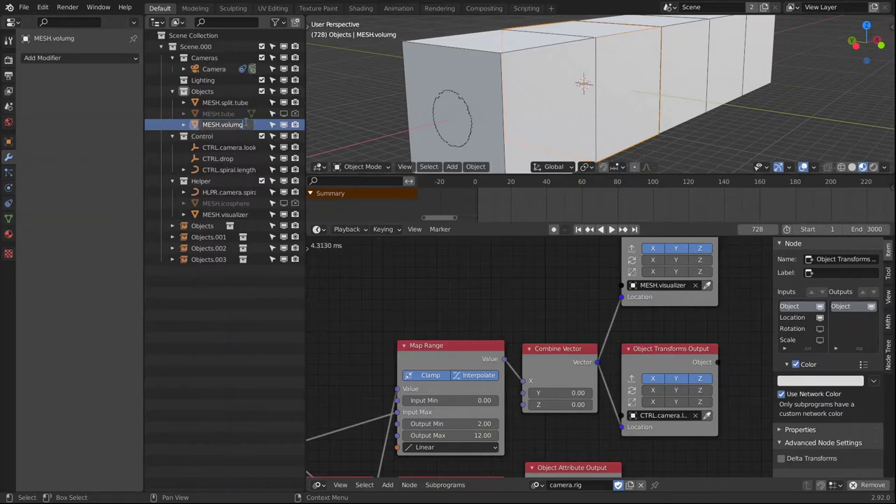
pyautogui.press('BackSpace')
pyautogui.write('e')
pyautogui.press('Return')
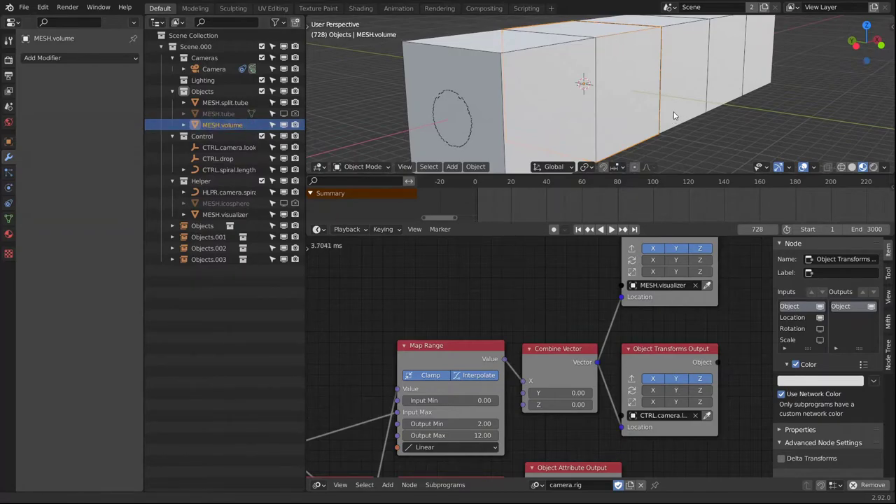
# Step: Try a Z scale of 2 on MESH.volume and settle on a Z scale of 2.2
pyautogui.moveTo(676, 111); pyautogui.dragTo(522, 64, button='middle')
pyautogui.click(637, 67)
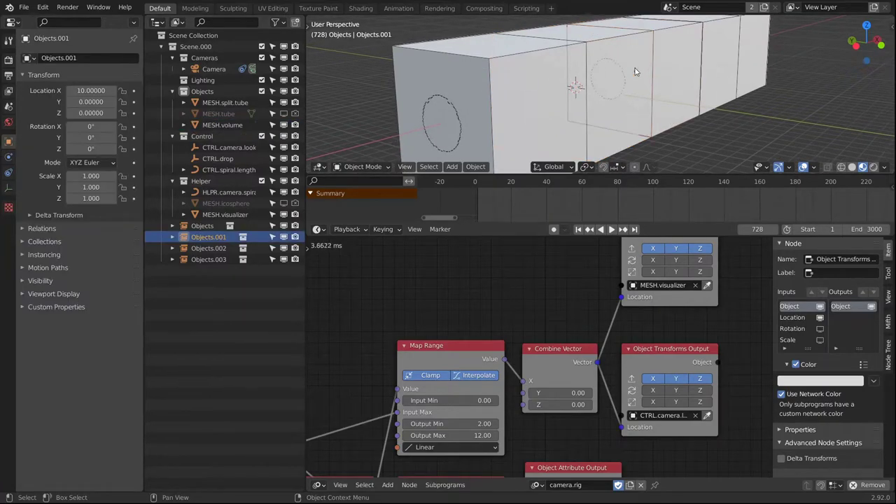
pyautogui.click(231, 126)
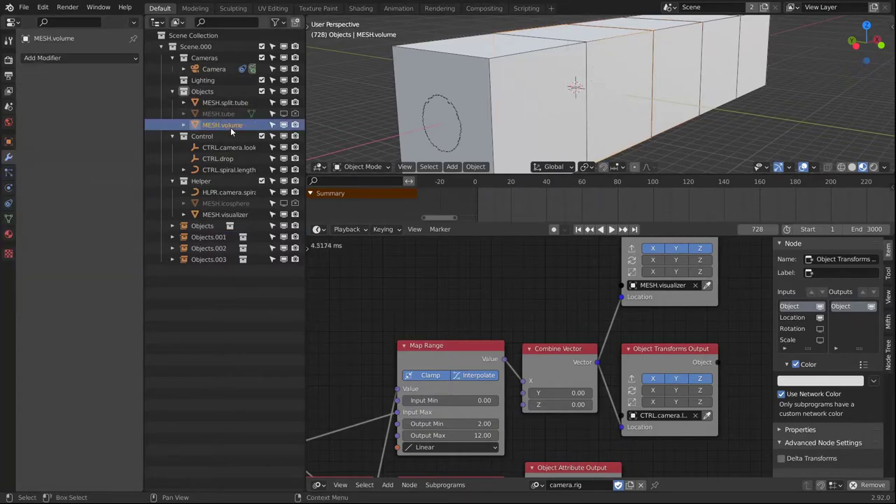
pyautogui.moveTo(766, 106); pyautogui.dragTo(704, 107, button='middle')
pyautogui.press('n')
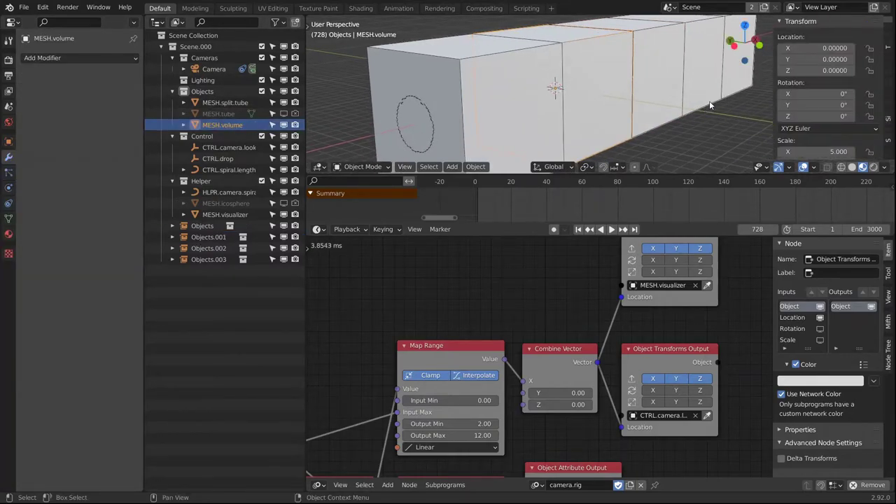
pyautogui.scroll(-3, 834, 90)
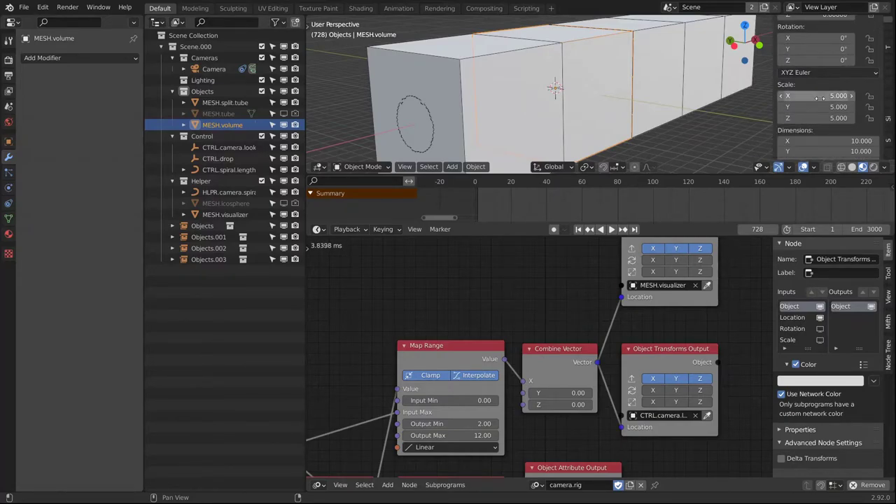
pyautogui.click(821, 119)
pyautogui.write('2')
pyautogui.press('Return')
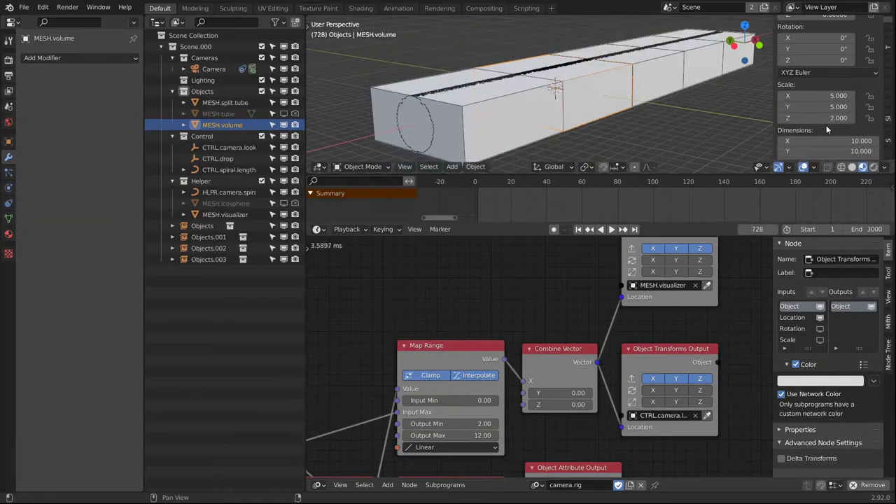
pyautogui.click(832, 118)
pyautogui.write('2.2')
pyautogui.press('Return')
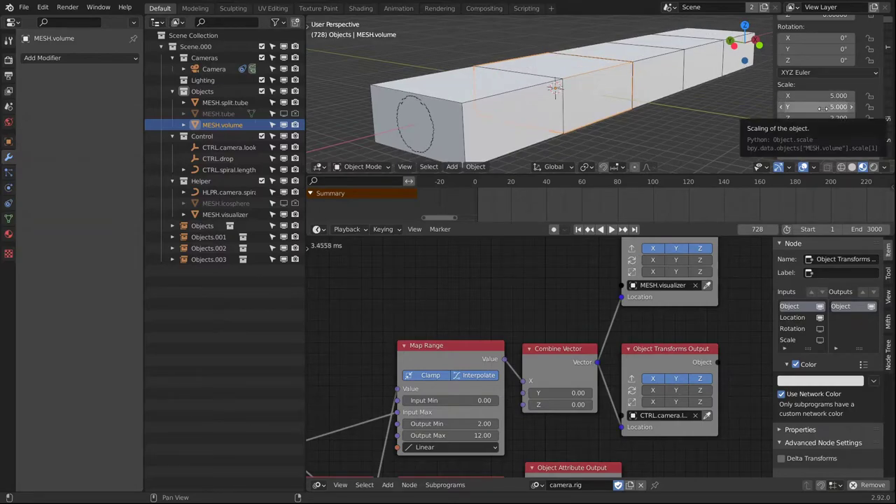
# Step: Set the Y scale of MESH.volume to 2.2
pyautogui.click(825, 107)
pyautogui.write('2.2')
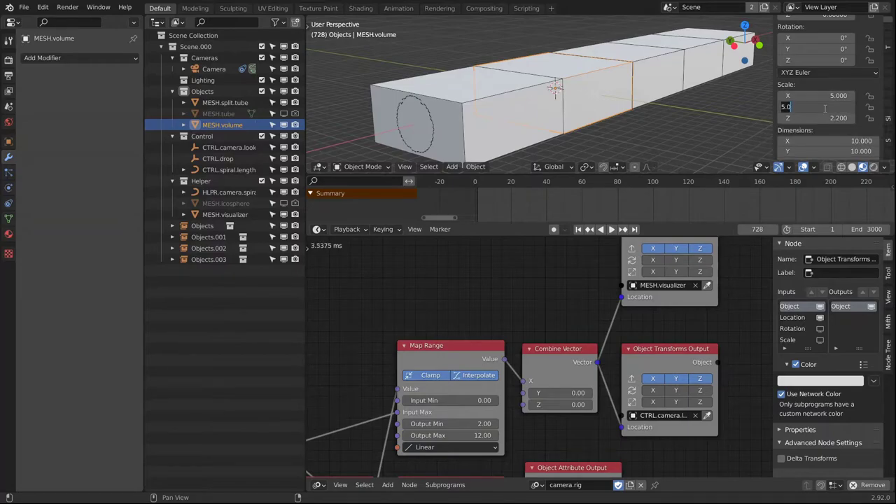
pyautogui.press('Return')
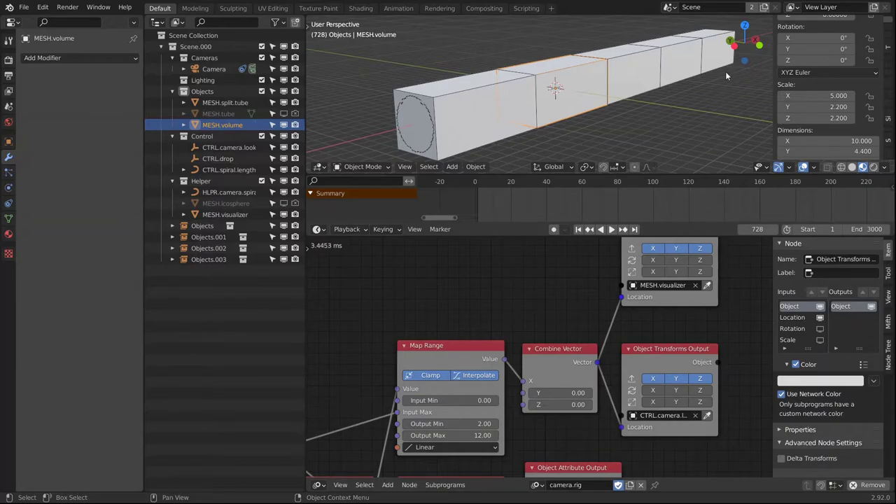
pyautogui.press('n')
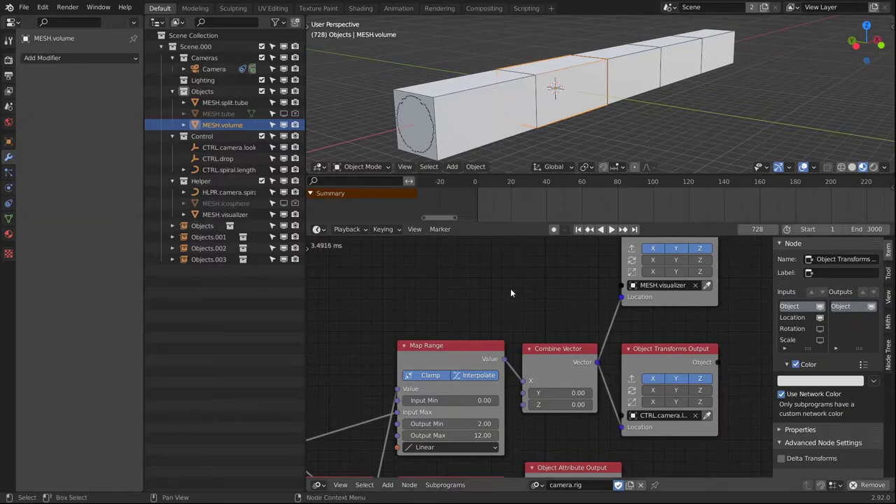
# Step: Switch the node area to the Shader Editor and create a new material named MAT.volume for MESH.volume
pyautogui.click(319, 485)
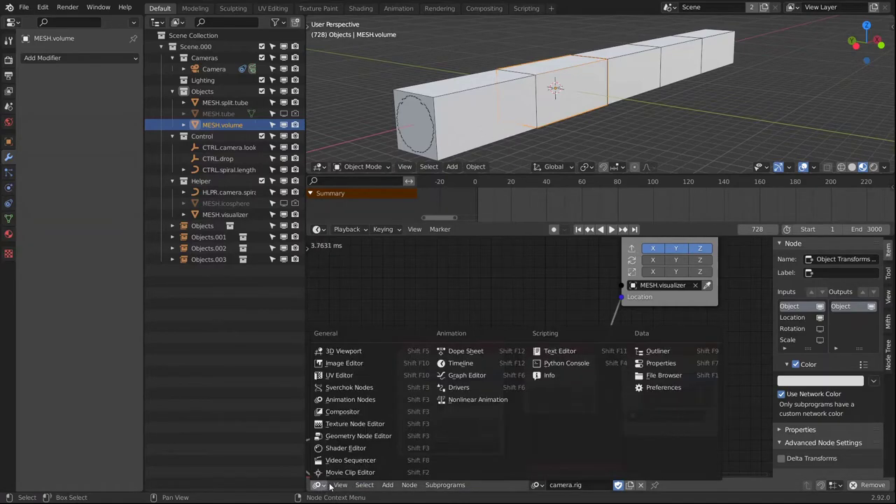
pyautogui.click(344, 448)
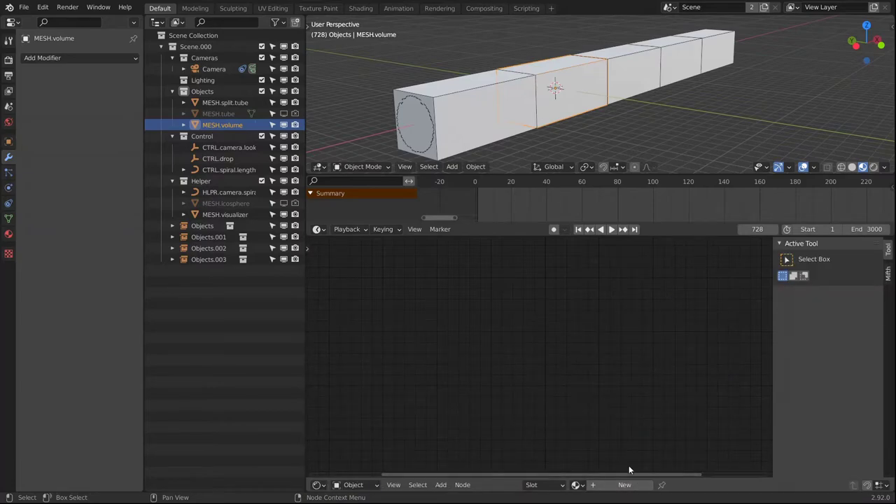
pyautogui.click(611, 486)
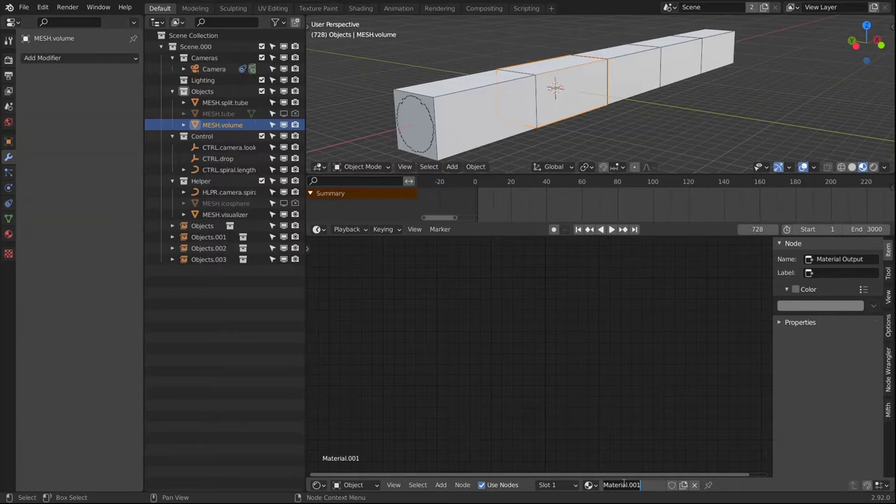
pyautogui.write('MAT.volume')
pyautogui.press('Return')
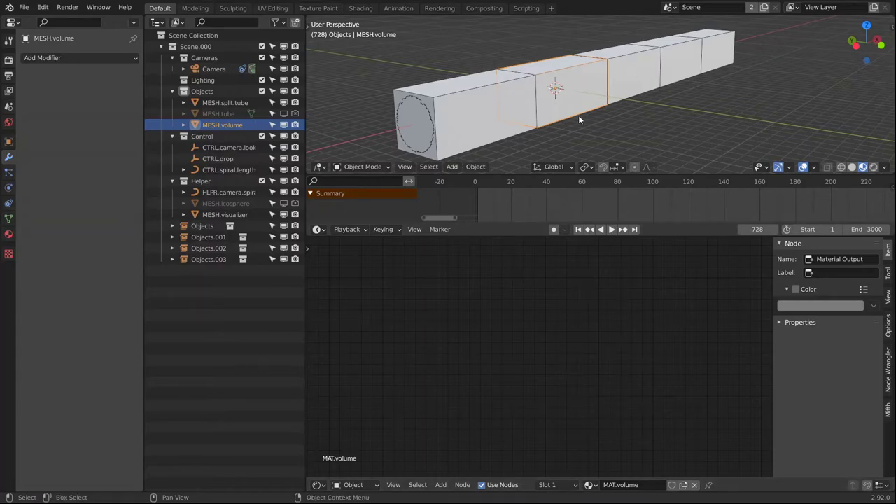
# Step: Show the scene through the camera in Rendered shading and keep MESH.volume selected
pyautogui.press('z')
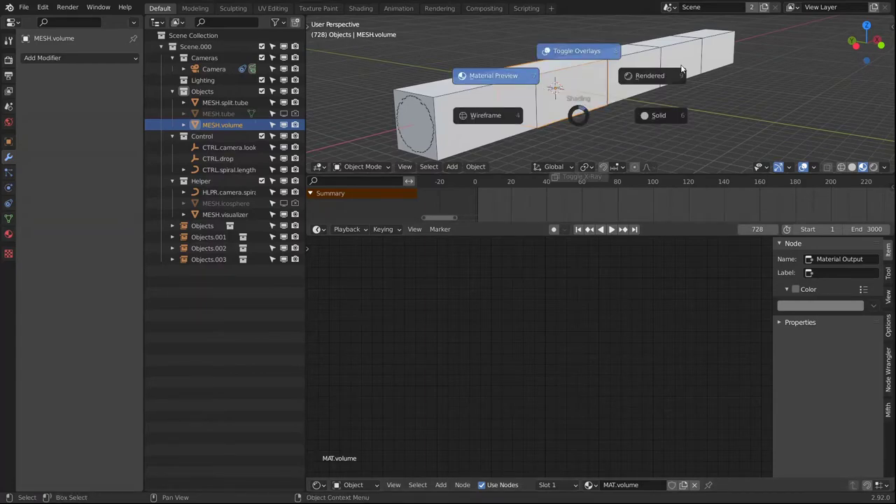
pyautogui.click(658, 75)
pyautogui.press('KP_0')
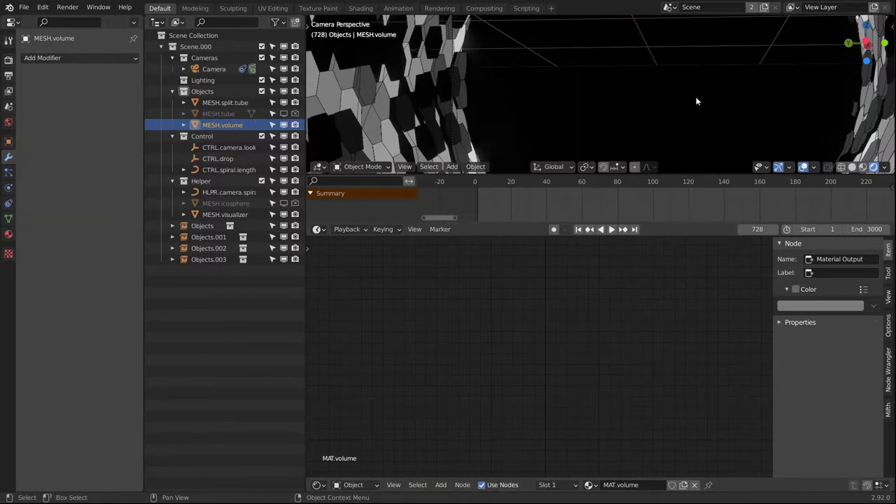
pyautogui.click(679, 106)
pyautogui.click(222, 125)
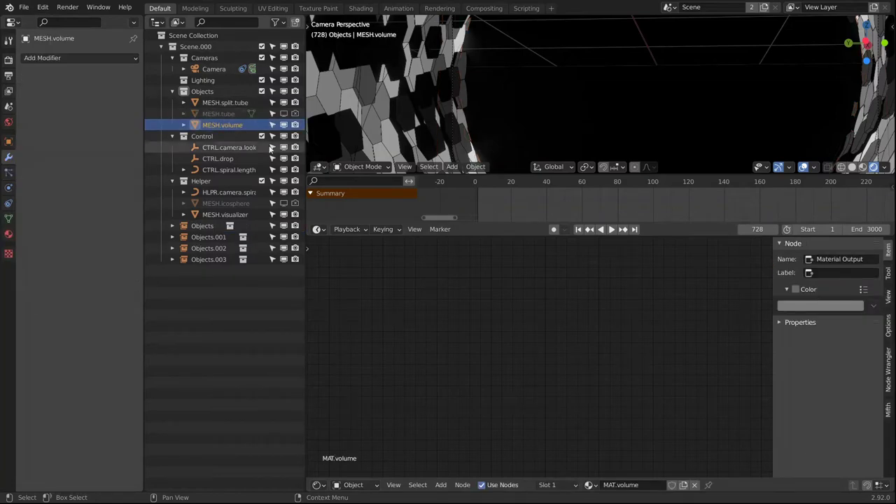
# Step: Delete the Principled BSDF node from the MAT.volume material
pyautogui.moveTo(600, 436); pyautogui.dragTo(609, 368, button='middle')
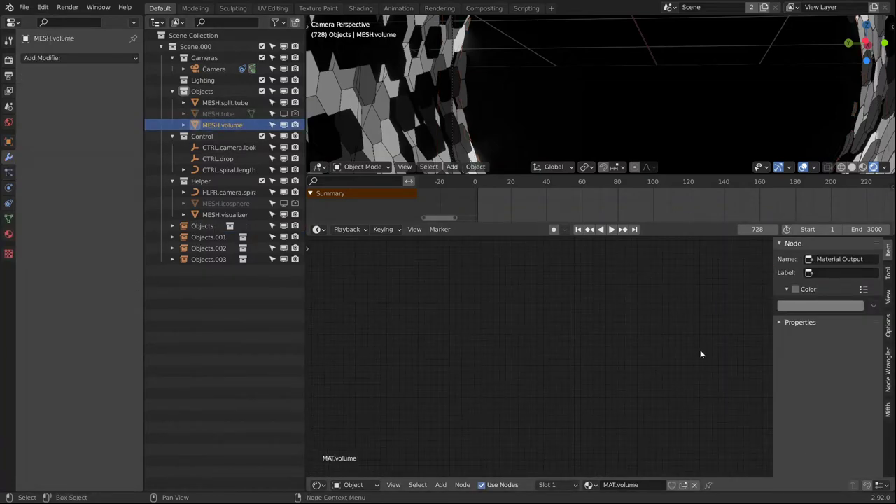
pyautogui.press('Home')
pyautogui.click(516, 278)
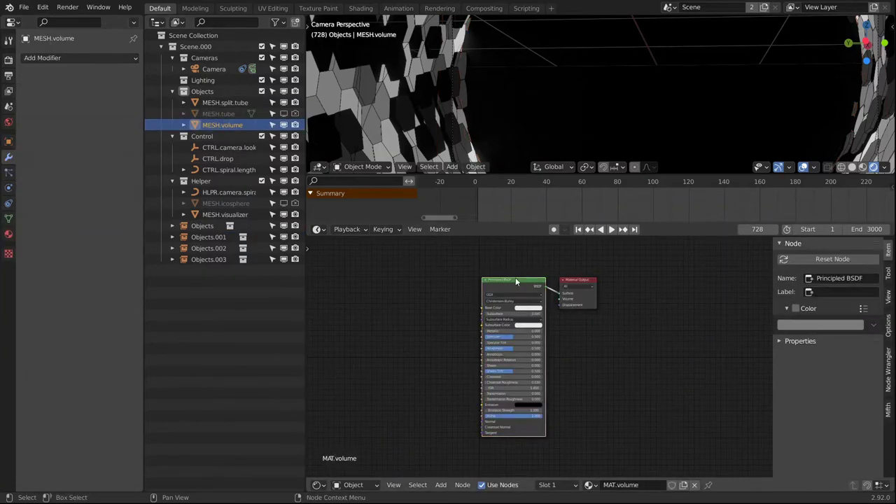
pyautogui.press('x')
# Step: Add a Principled Volume shader to MAT.volume and connect it to the Volume input of the Material Output
pyautogui.hotkey('shift', 'a')
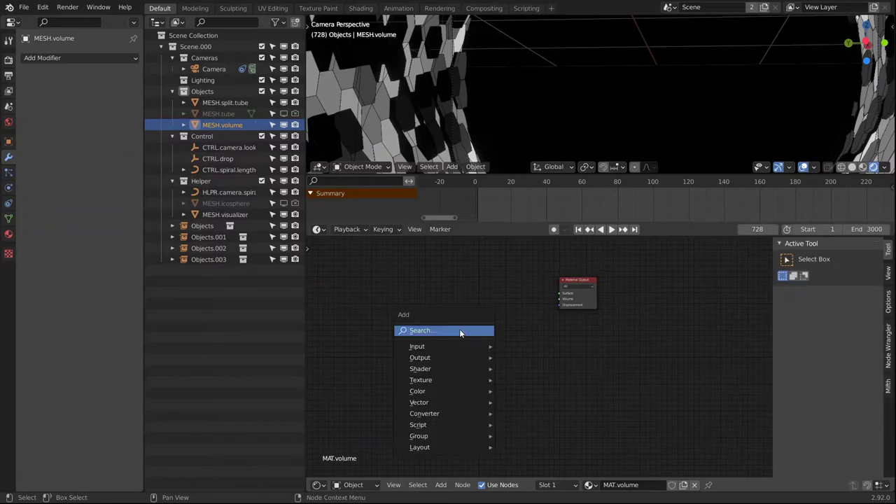
pyautogui.moveTo(446, 346)
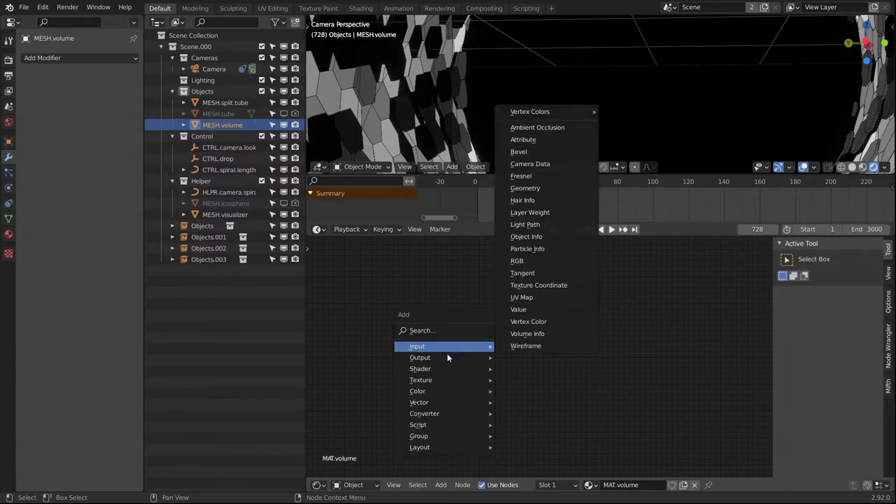
pyautogui.moveTo(435, 369)
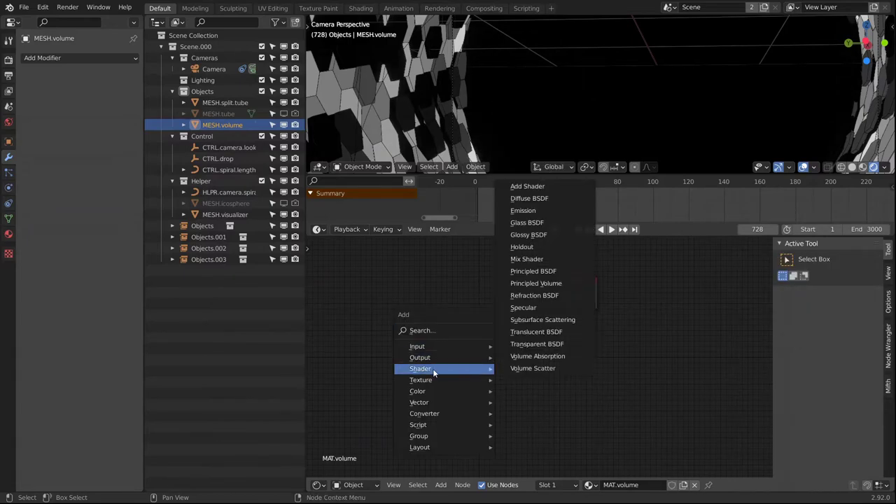
pyautogui.click(536, 283)
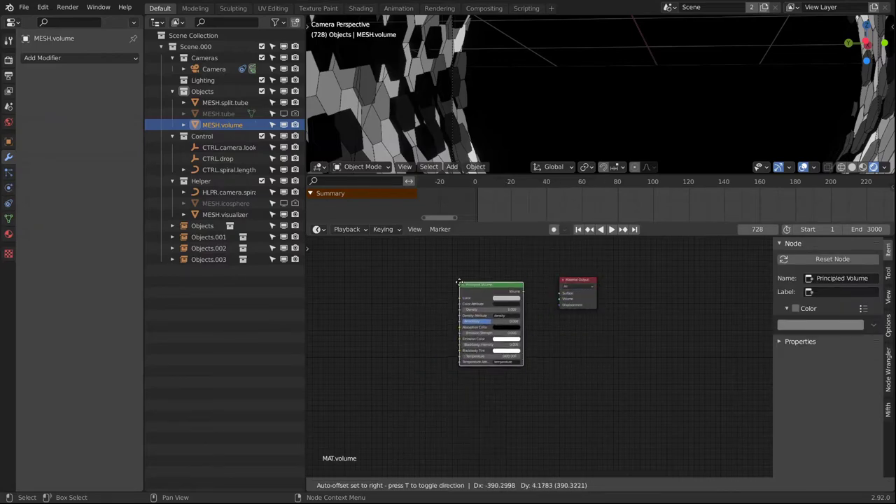
pyautogui.click(459, 282)
pyautogui.press('Home')
pyautogui.moveTo(516, 278); pyautogui.dragTo(577, 294)
pyautogui.moveTo(475, 278); pyautogui.dragTo(499, 301)
# Step: Add a point light to the scene, move it into the Lighting collection and make the Objects collection active
pyautogui.hotkey('shift', 'a')
pyautogui.moveTo(649, 93)
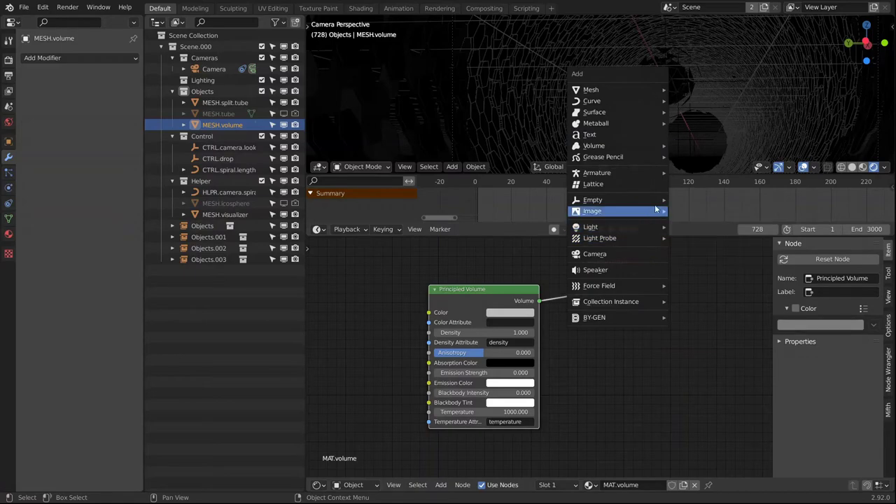
pyautogui.moveTo(630, 227)
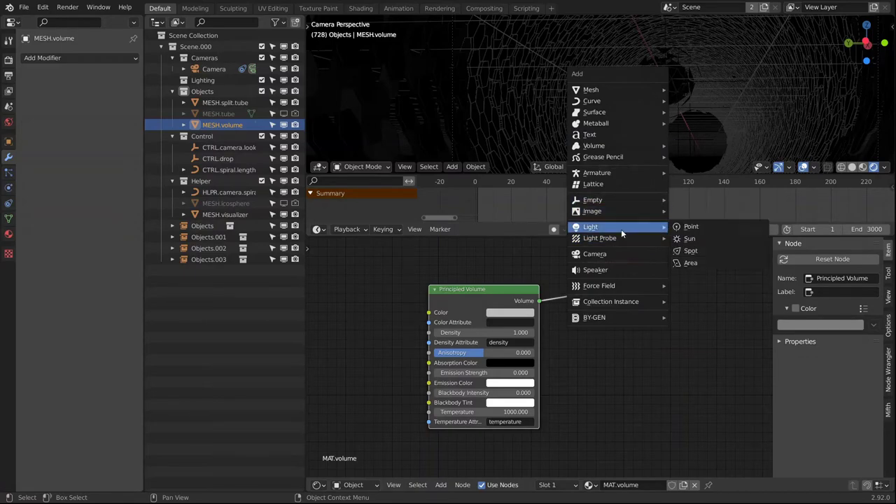
pyautogui.click(701, 228)
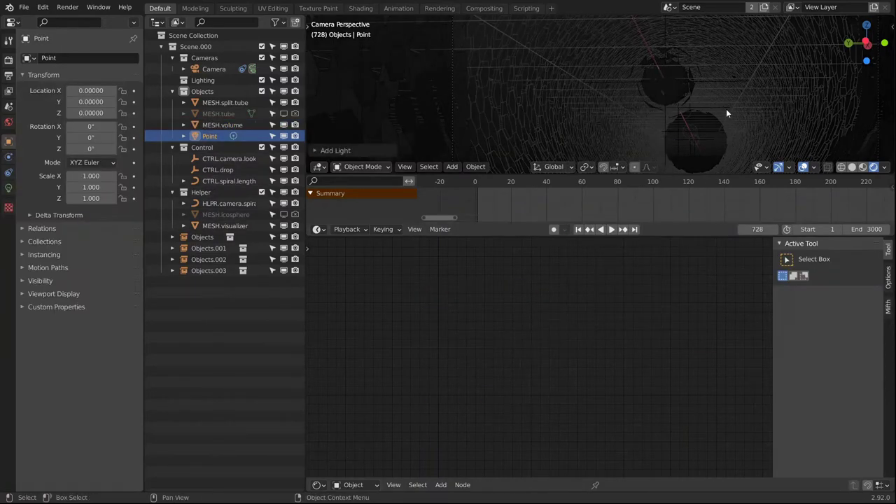
pyautogui.moveTo(747, 98); pyautogui.dragTo(582, 102, button='middle')
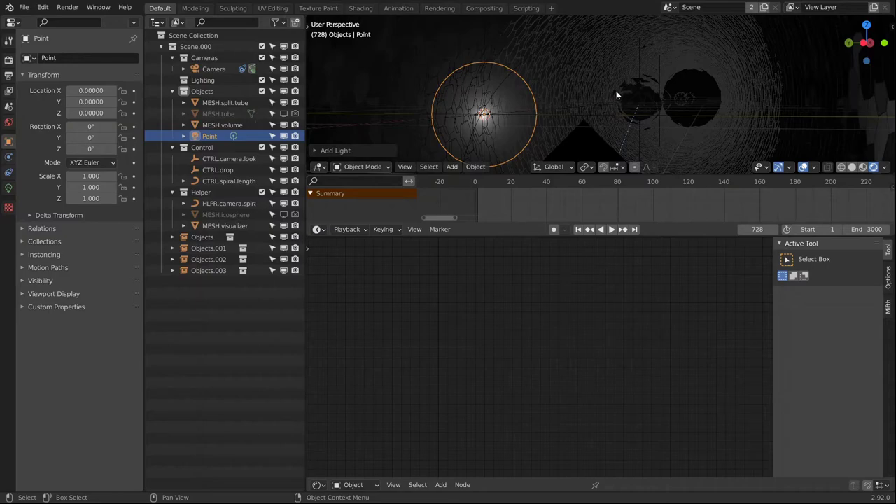
pyautogui.moveTo(213, 135); pyautogui.dragTo(209, 78)
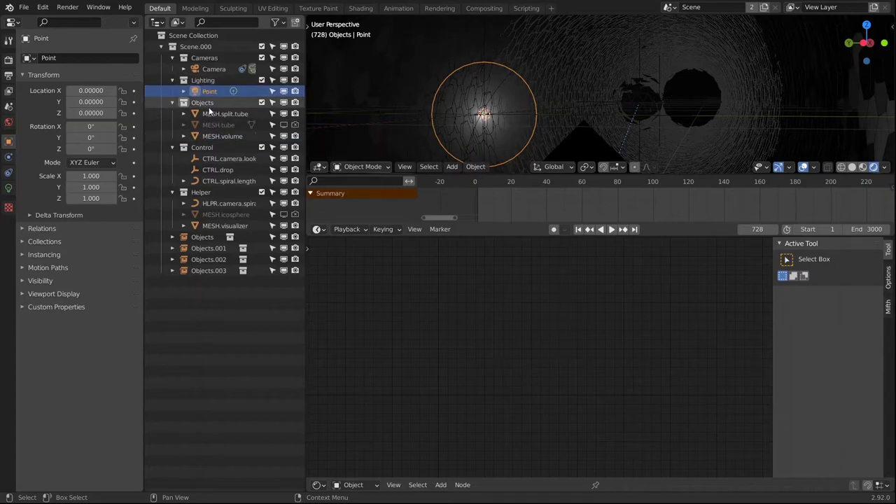
pyautogui.click(208, 105)
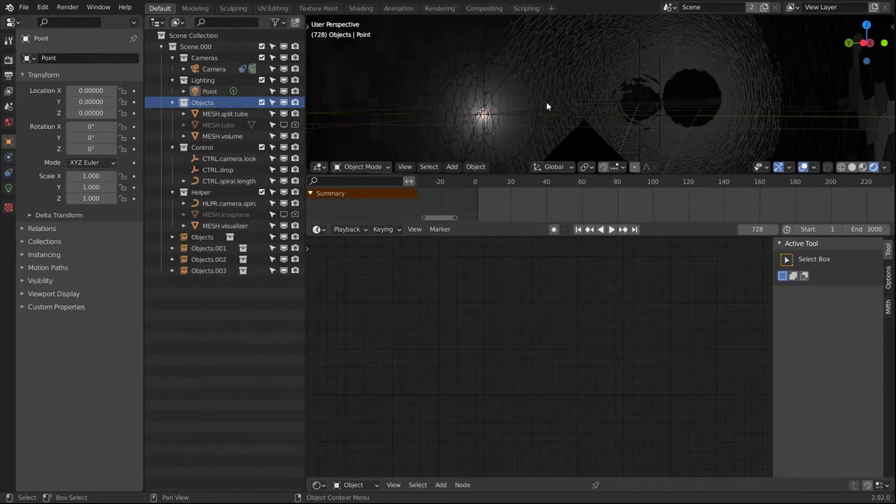
# Step: Select MESH.volume and set the density of its Principled Volume shader to 0.1
pyautogui.keyDown('shift'); pyautogui.moveTo(553, 70); pyautogui.dragTo(561, 66, button='middle'); pyautogui.keyUp('shift')
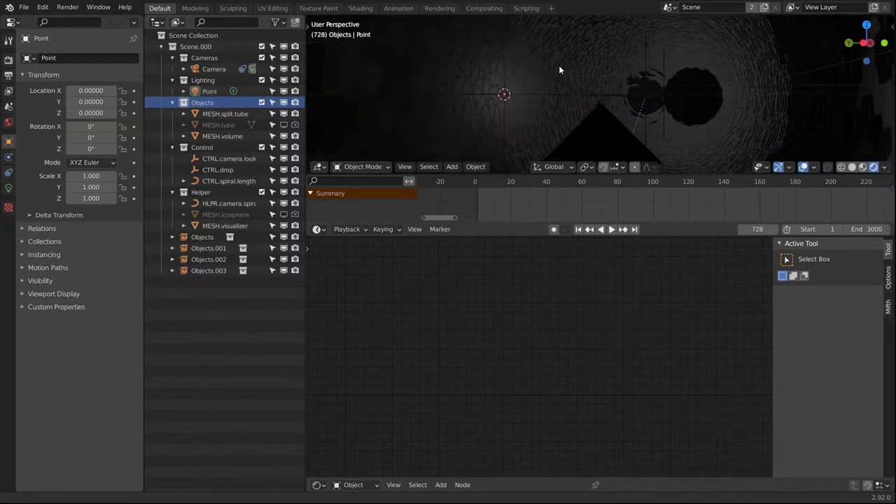
pyautogui.keyDown('shift'); pyautogui.moveTo(612, 78); pyautogui.dragTo(625, 82, button='middle'); pyautogui.keyUp('shift')
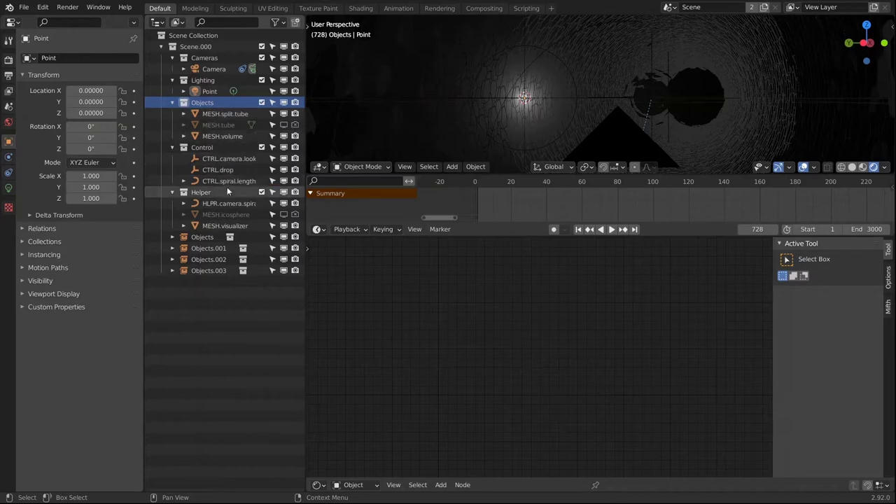
pyautogui.click(231, 137)
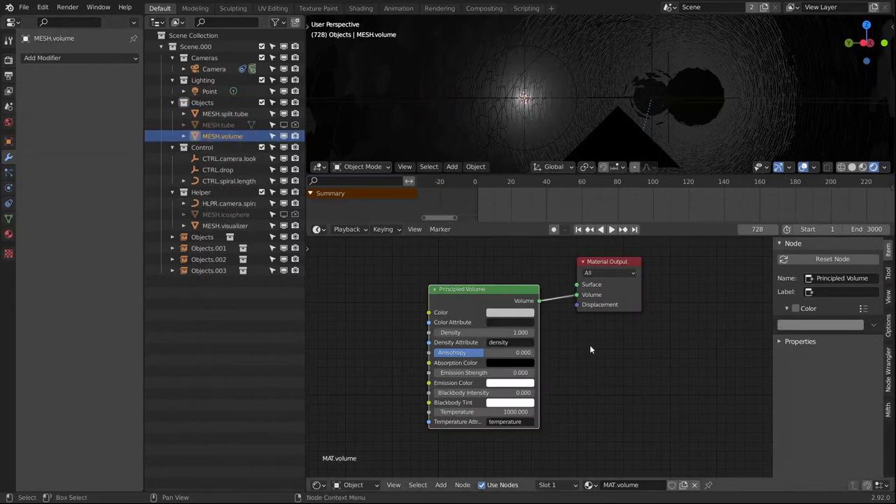
pyautogui.doubleClick(504, 332)
pyautogui.write('0.1')
pyautogui.press('Return')
# Step: Move the Point light into the Control collection and parent it to CTRL.camera.lookat at frame 1
pyautogui.moveTo(210, 91); pyautogui.dragTo(208, 158)
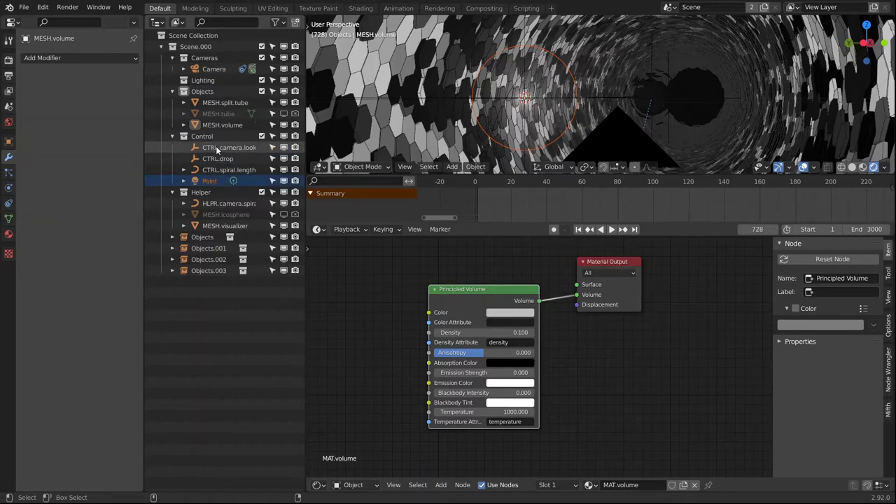
pyautogui.keyDown('ctrl'); pyautogui.click(213, 148); pyautogui.keyUp('ctrl')
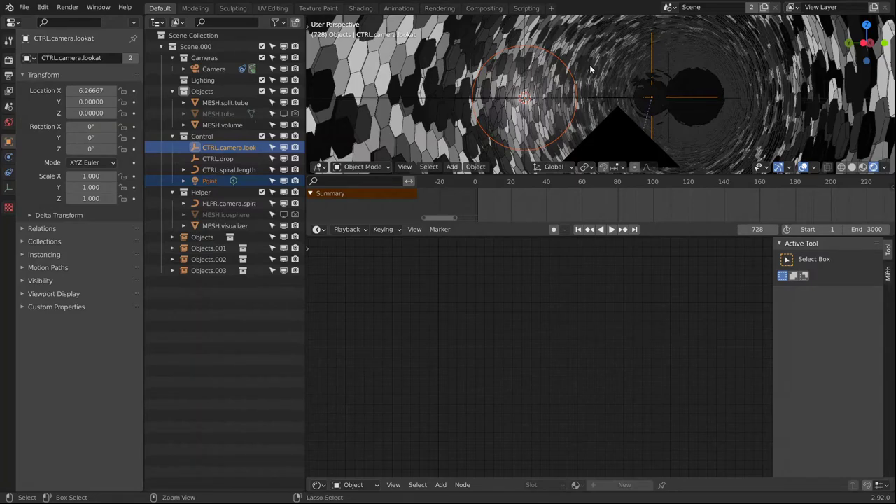
pyautogui.moveTo(658, 111); pyautogui.dragTo(646, 83, button='middle')
pyautogui.hotkey('shift', 'Left')
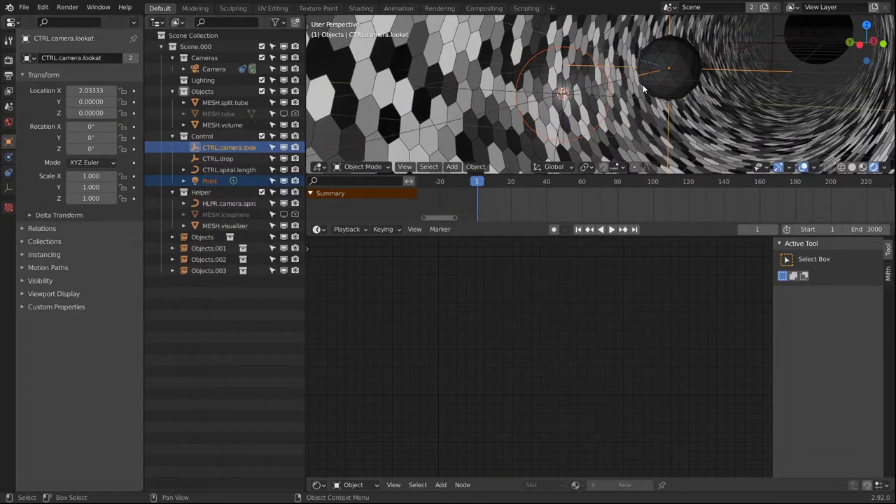
pyautogui.hotkey('ctrl', 'p')
pyautogui.click(601, 87)
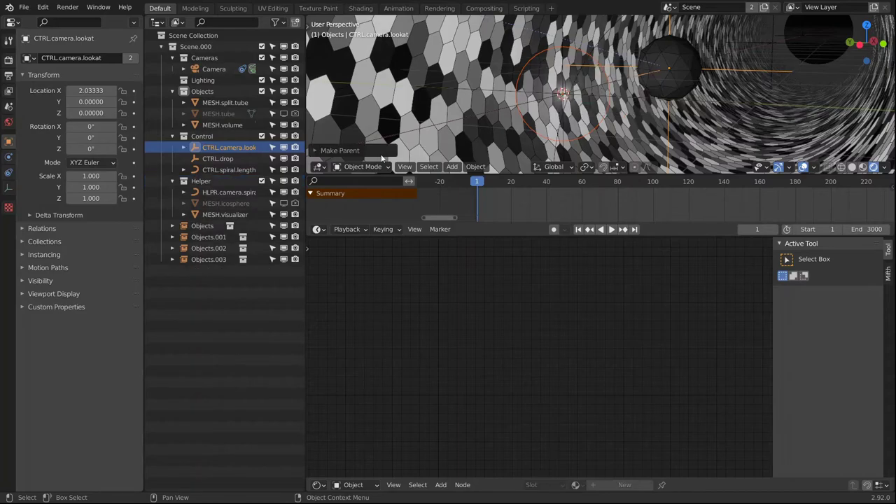
# Step: Select the Point light under CTRL.camera.lookat and give it a warm orange-yellow color
pyautogui.click(186, 147)
pyautogui.click(186, 147)
pyautogui.keyDown('shift'); pyautogui.moveTo(627, 81); pyautogui.dragTo(626, 86, button='middle'); pyautogui.keyUp('shift')
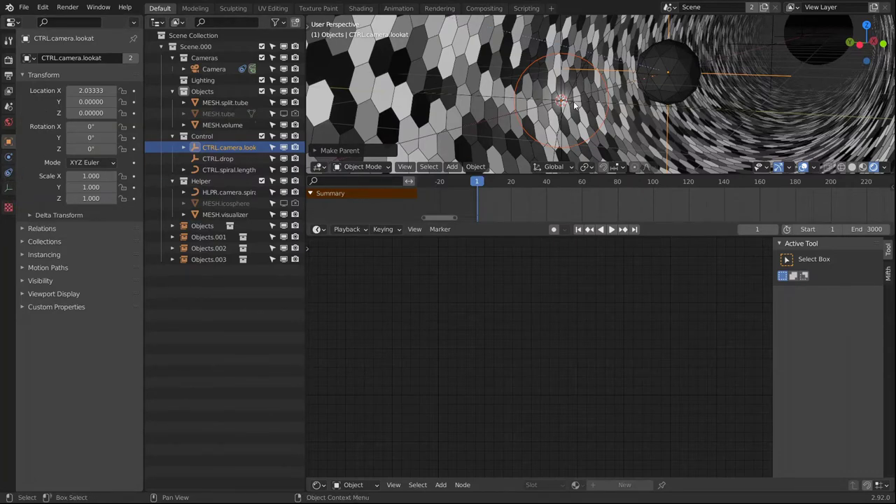
pyautogui.click(183, 147)
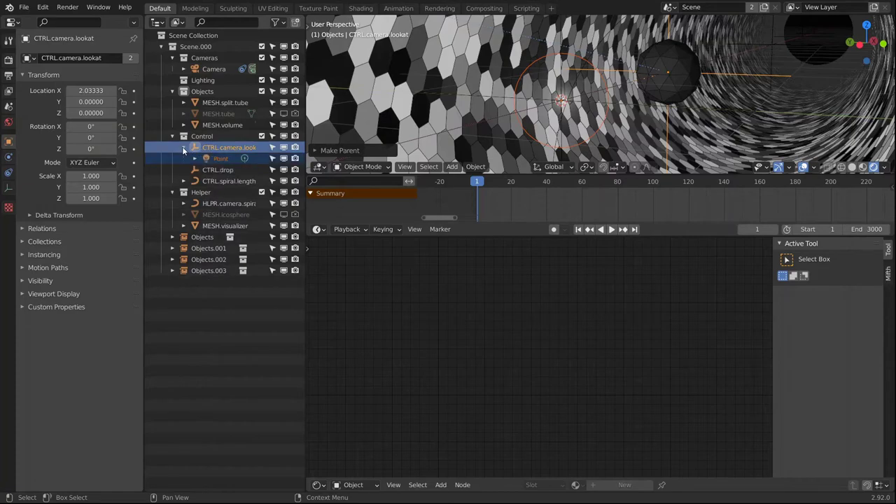
pyautogui.click(212, 159)
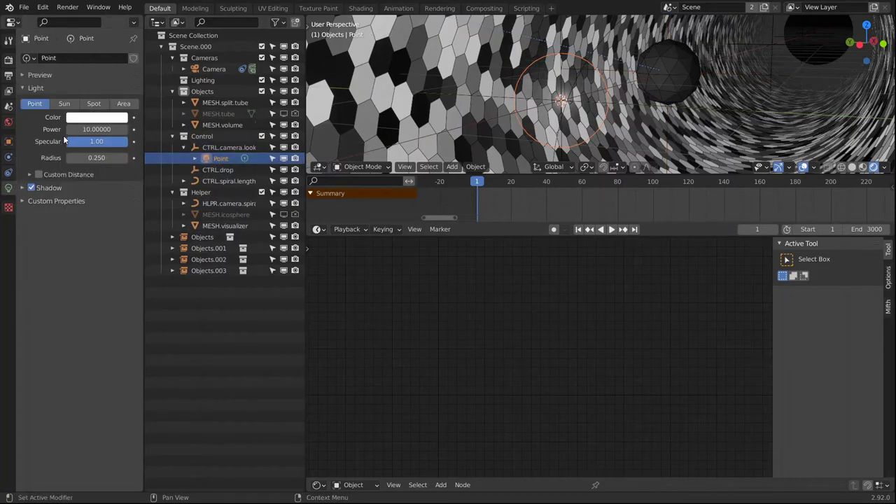
pyautogui.click(93, 118)
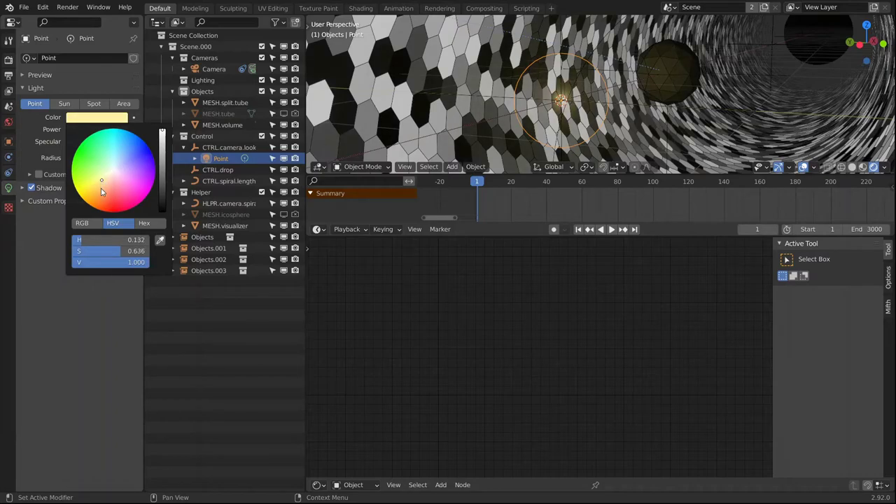
pyautogui.click(103, 186)
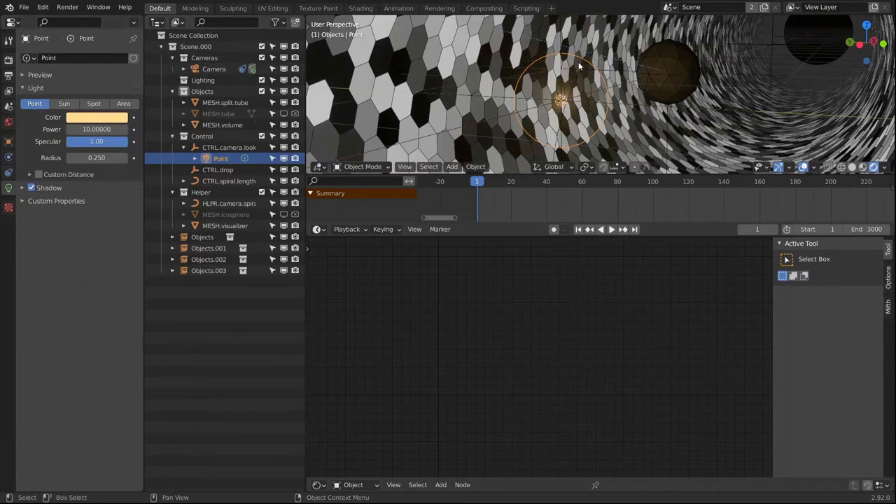
# Step: Look through the camera with the whole frame in view and turn off the wireframe overlay
pyautogui.press('KP_0')
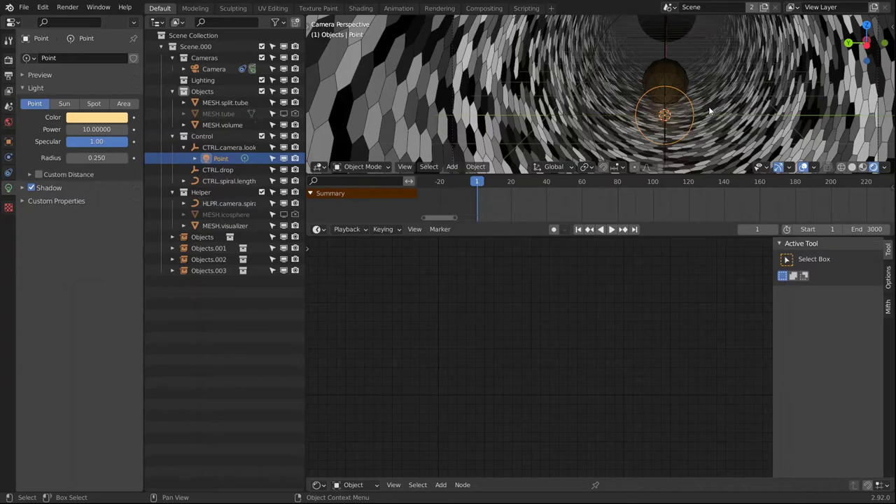
pyautogui.press('KP_0')
pyautogui.press('KP_0')
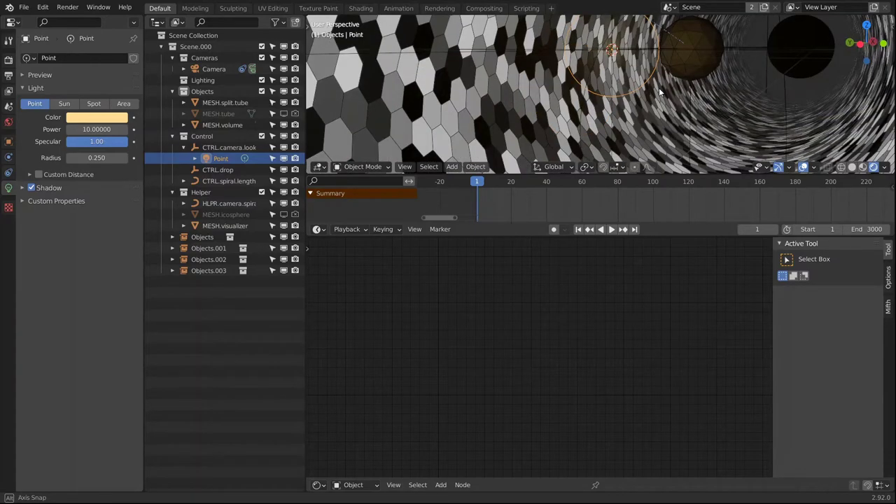
pyautogui.scroll(-3, 700, 89)
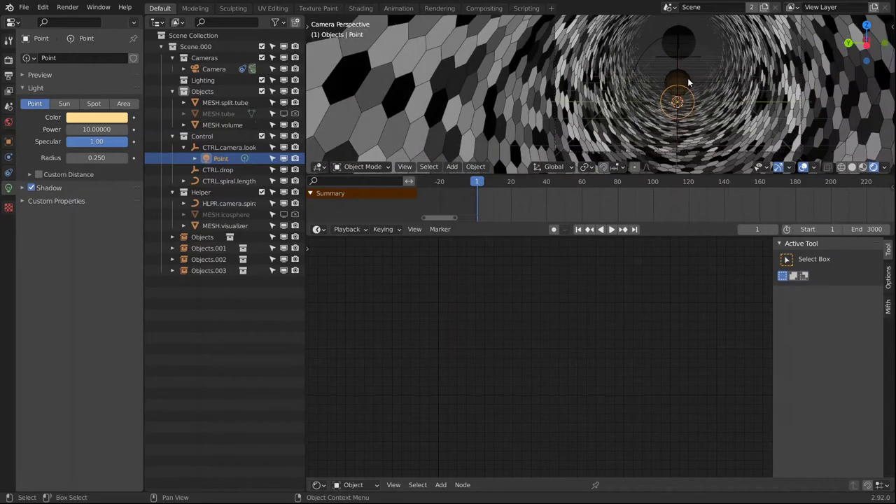
pyautogui.moveTo(708, 85)
pyautogui.keyDown('shift'); pyautogui.mouseDown(button='middle')
pyautogui.moveTo(648, 76)
pyautogui.moveTo(657, 107)
pyautogui.mouseUp(button='middle'); pyautogui.keyUp('shift')
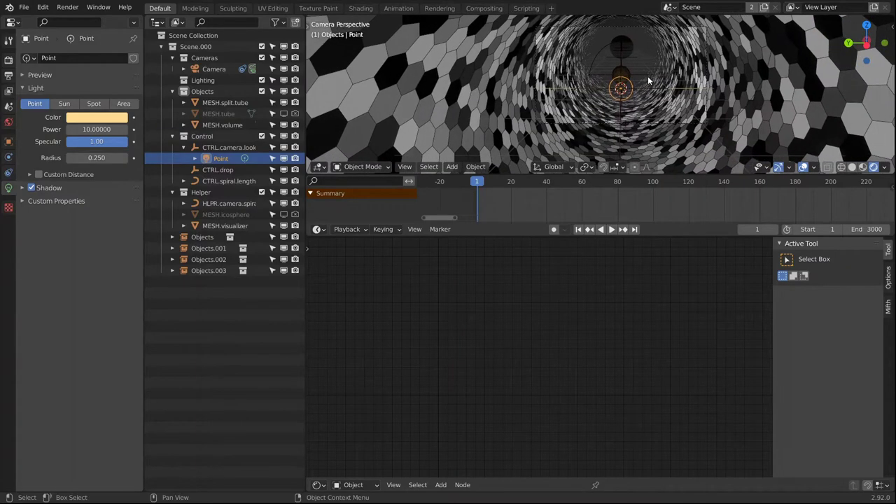
pyautogui.press('z')
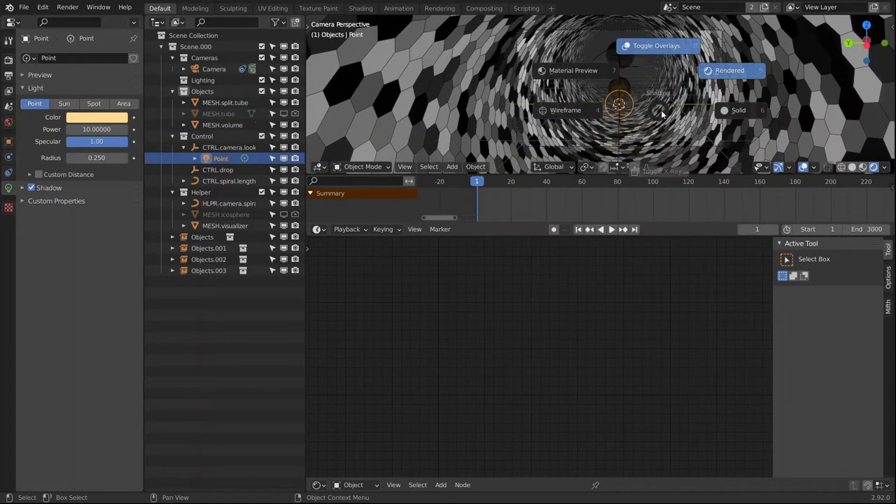
pyautogui.press('Escape')
pyautogui.click(815, 168)
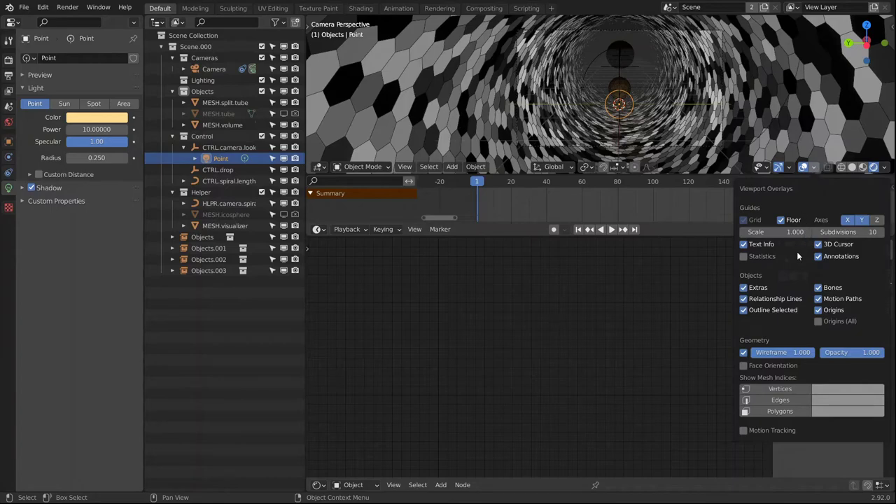
pyautogui.click(743, 352)
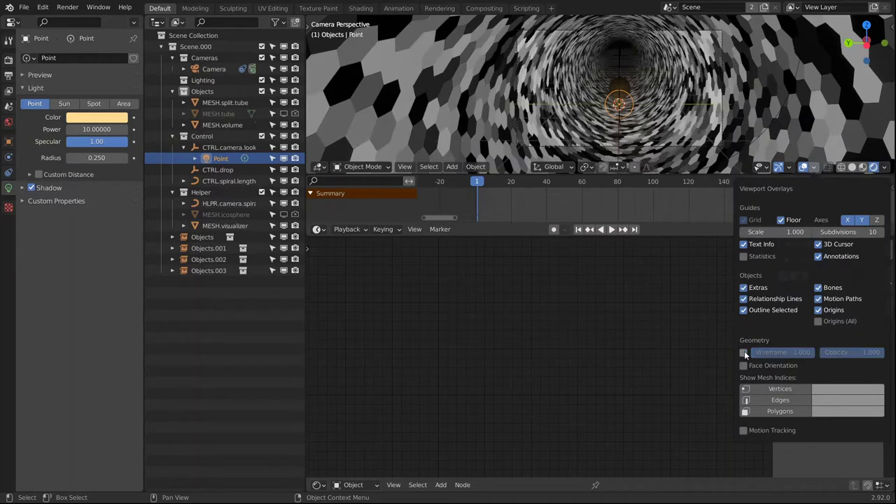
# Step: Set the Point light's power to 100 and preview the animation to about frame 498
pyautogui.click(83, 129)
pyautogui.write('100')
pyautogui.press('Return')
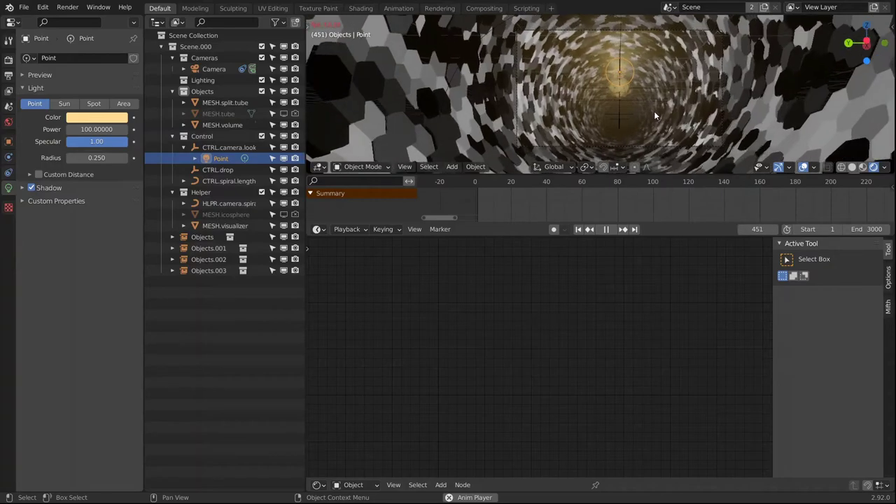
pyautogui.press('space')
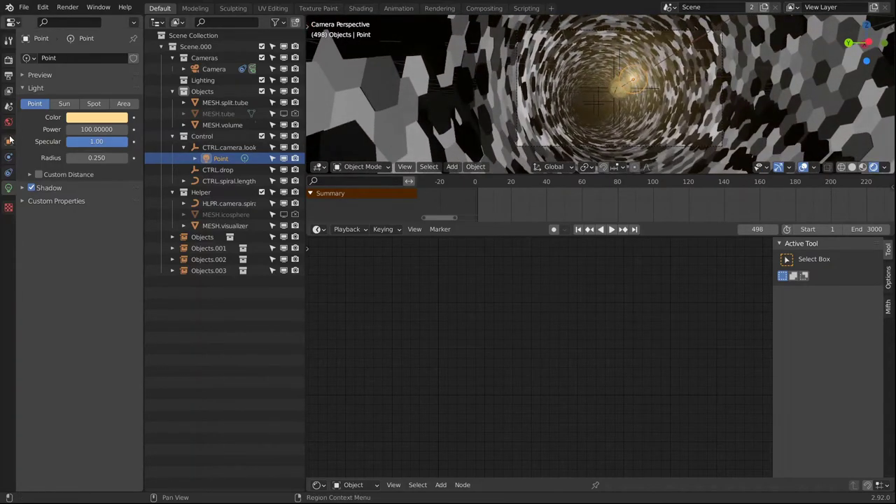
# Step: Set the X location of the Point light to 2
pyautogui.click(8, 142)
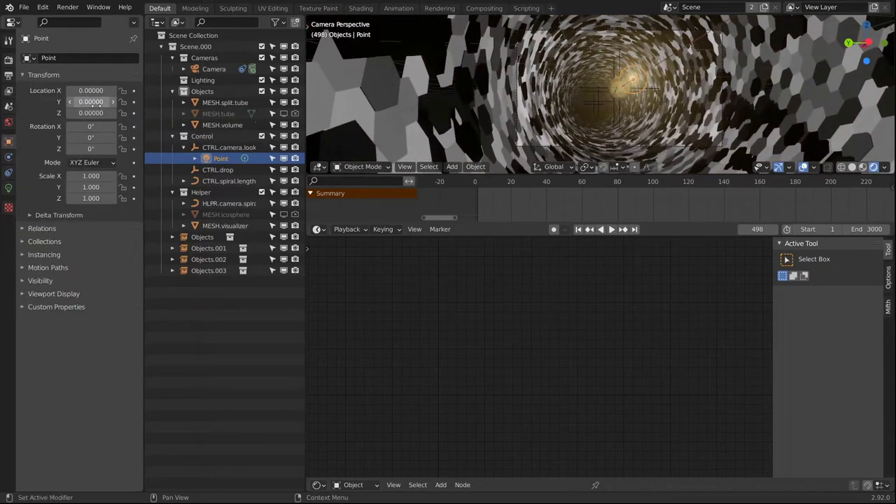
pyautogui.press('Return')
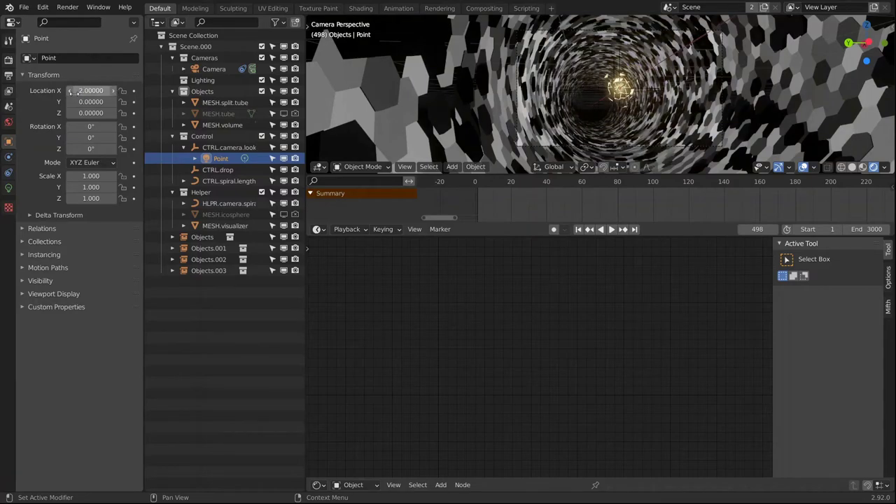
# Step: Preview the animation to about frame 645 and rename the material on MESH.split.tube as MAT.tube.001
pyautogui.press('space')
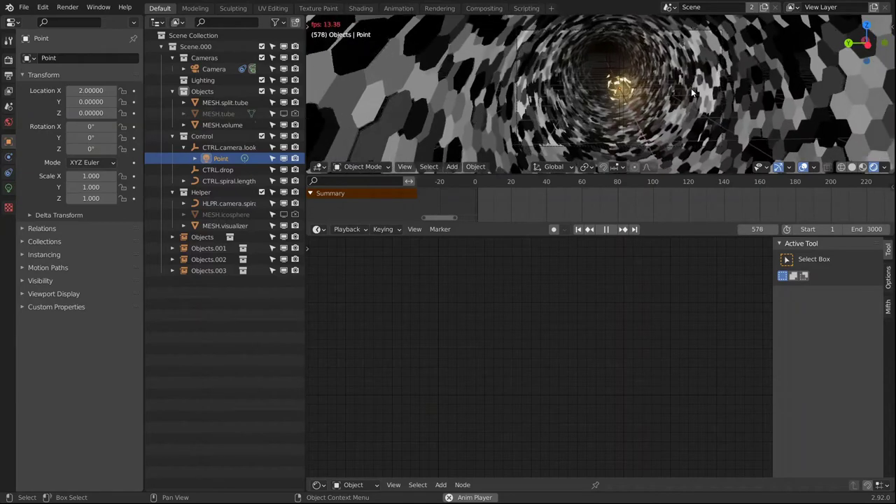
pyautogui.press('space')
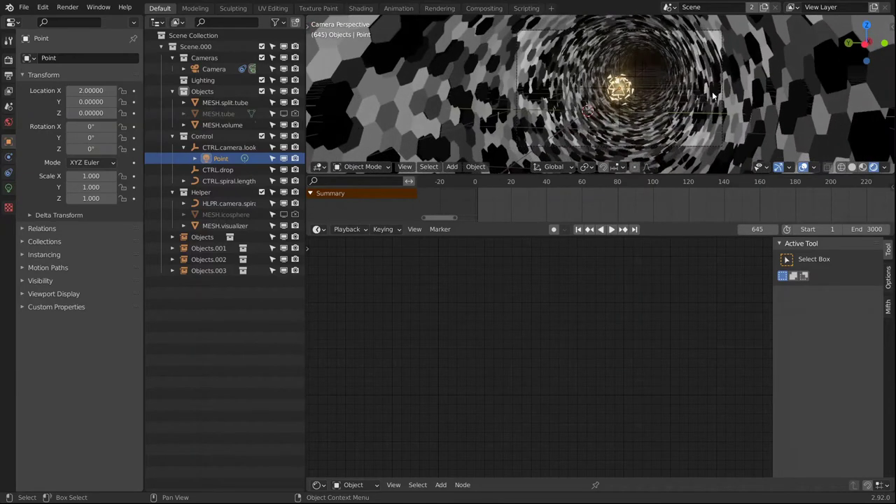
pyautogui.click(530, 72)
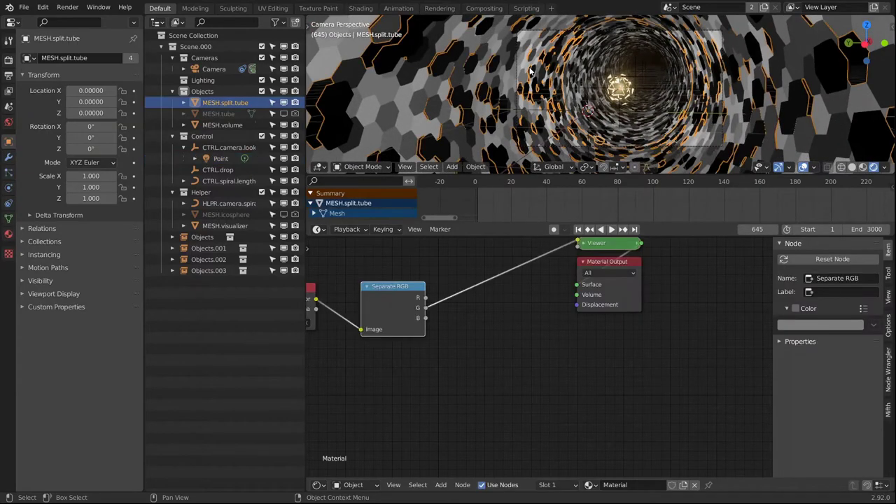
pyautogui.click(221, 124)
pyautogui.click(223, 103)
pyautogui.moveTo(593, 284); pyautogui.dragTo(633, 313, button='middle')
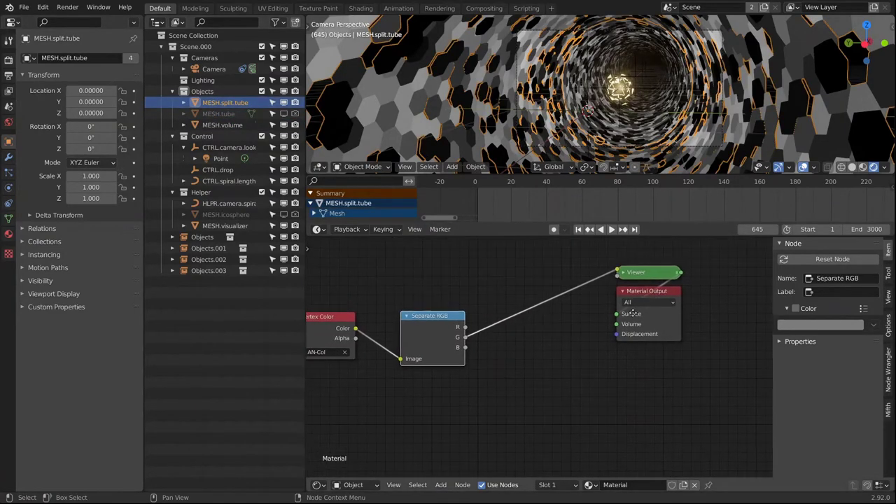
pyautogui.hotkey('shift', 'a')
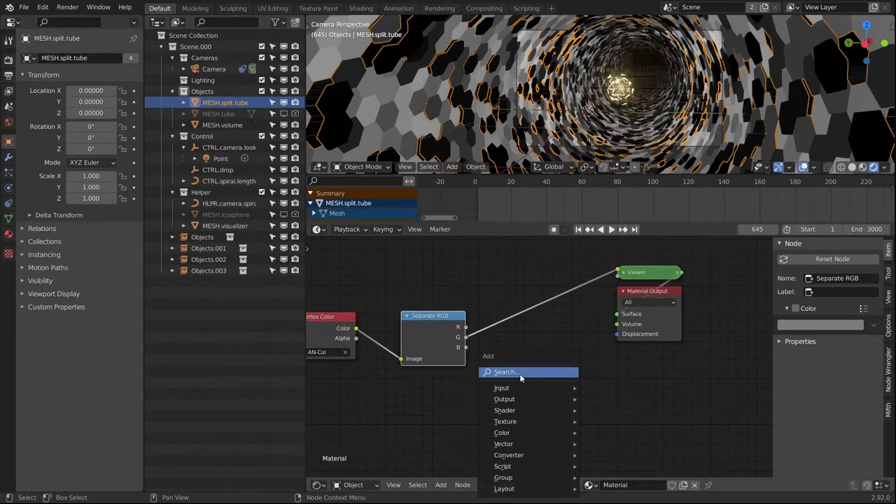
pyautogui.press('Escape')
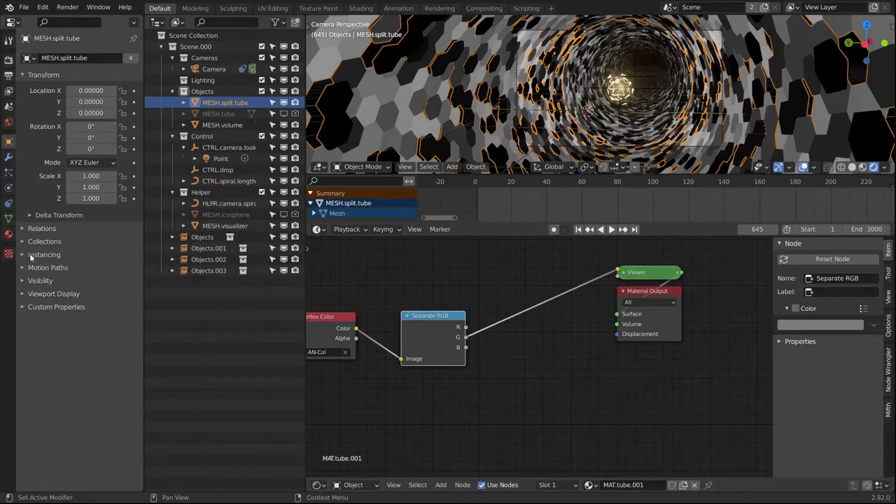
# Step: Add a second material slot to MESH.split.tube holding a copy of MAT.tube.001 named MAT.tube.002
pyautogui.click(9, 234)
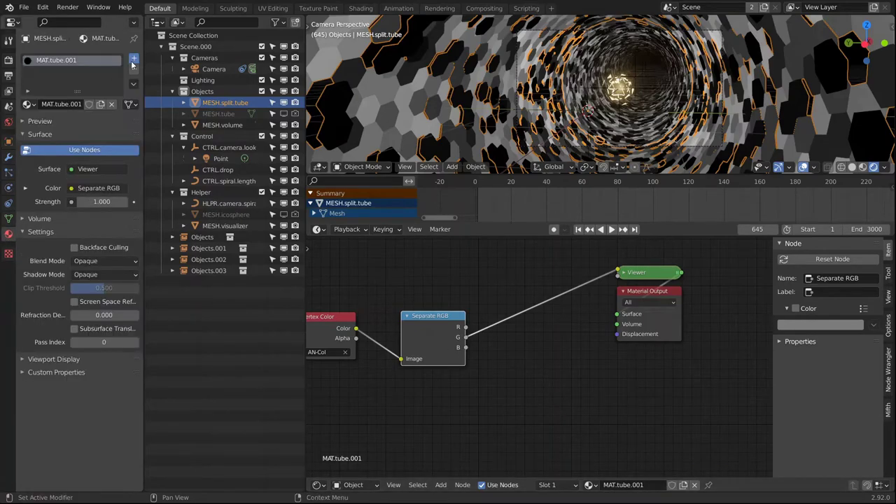
pyautogui.click(133, 62)
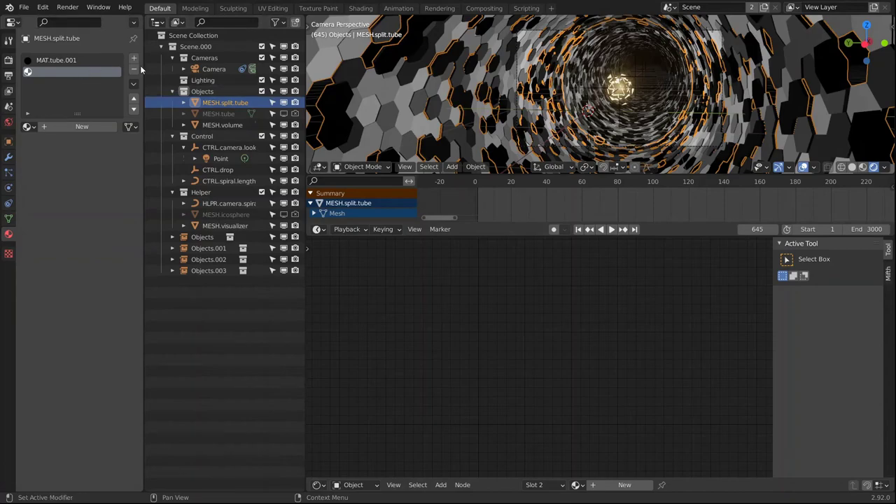
pyautogui.click(37, 127)
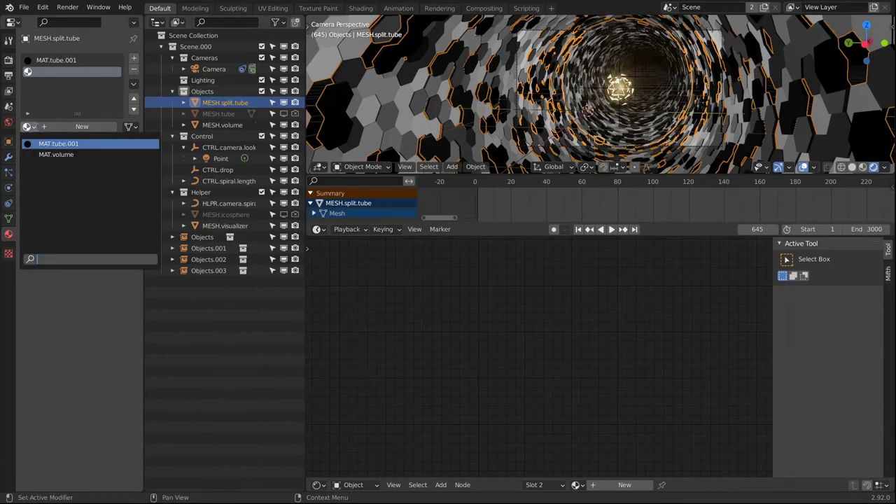
pyautogui.click(57, 143)
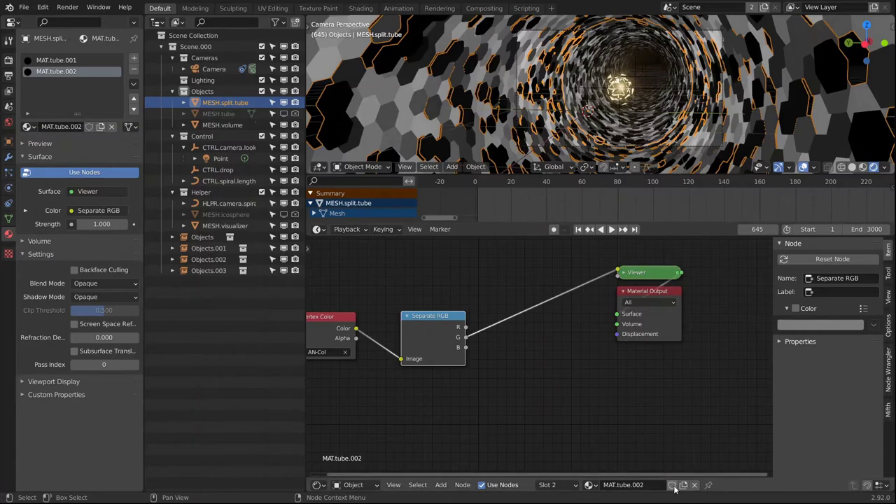
# Step: Add an Emission shader to MAT.tube.002 and connect it to the Material Output's Surface
pyautogui.moveTo(501, 366); pyautogui.dragTo(507, 360, button='middle')
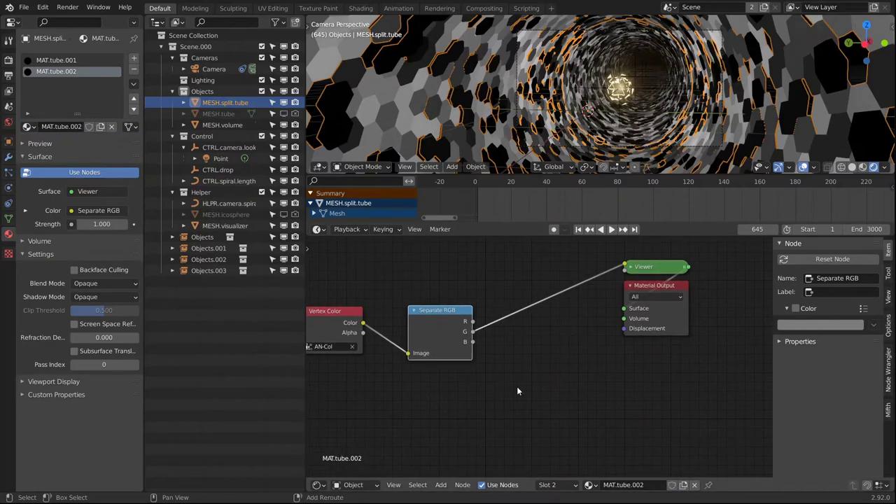
pyautogui.hotkey('shift', 'a')
pyautogui.moveTo(482, 412)
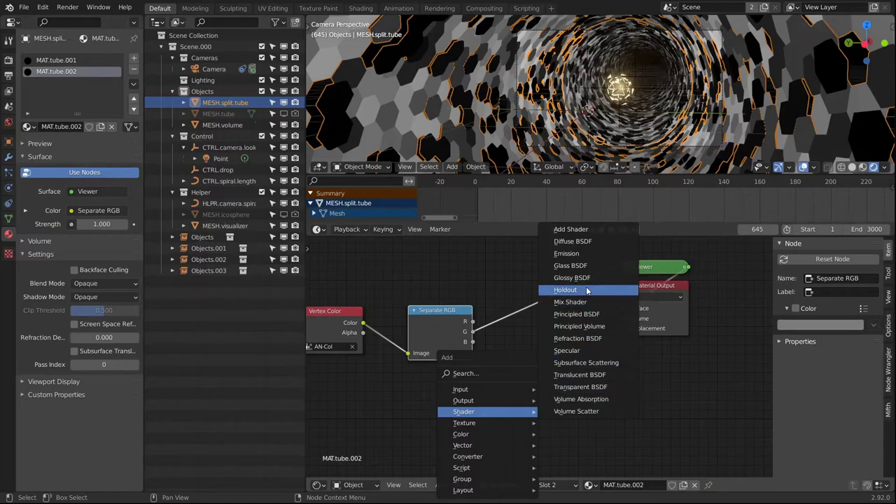
pyautogui.click(586, 256)
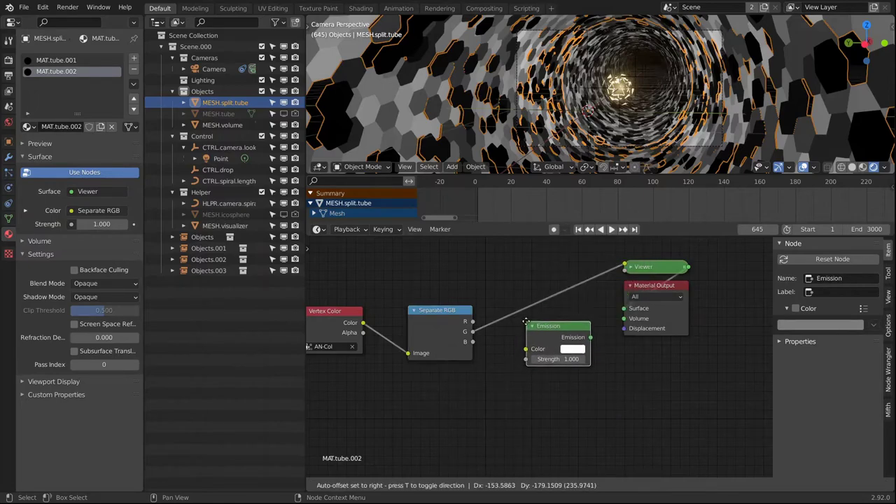
pyautogui.click(548, 329)
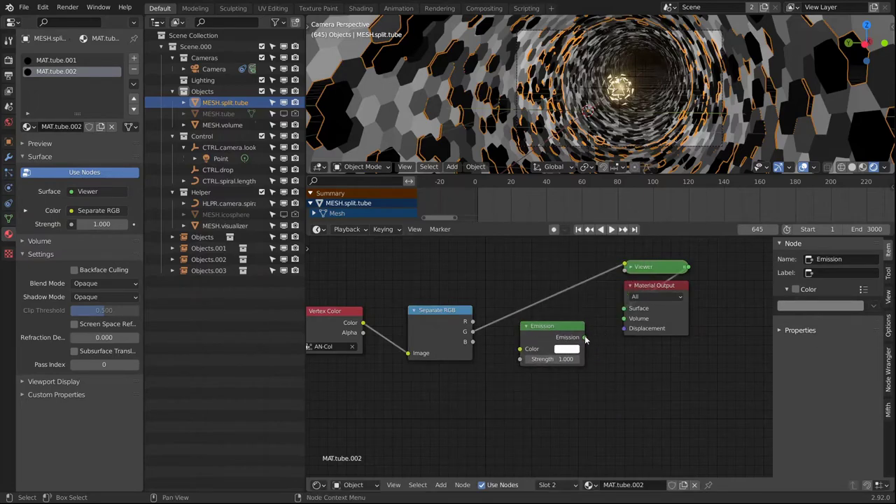
pyautogui.moveTo(617, 314); pyautogui.dragTo(623, 308)
pyautogui.moveTo(463, 334); pyautogui.dragTo(441, 332)
# Step: Feed the Emission color from Separate RGB's G output through a ColorRamp from light blue to white, with the white stop at 0.324
pyautogui.scroll(1, 448, 336)
pyautogui.hotkey('shift', 'a')
pyautogui.click(532, 308)
pyautogui.click(542, 322)
pyautogui.moveTo(596, 320); pyautogui.dragTo(688, 338)
pyautogui.moveTo(512, 246); pyautogui.dragTo(565, 339)
pyautogui.moveTo(476, 258); pyautogui.dragTo(492, 214)
pyautogui.click(466, 371)
pyautogui.moveTo(468, 255); pyautogui.dragTo(452, 233)
pyautogui.click(467, 371)
# Step: Switch to MAT.tube.001 and connect a new Principled BSDF to the Material Output's Surface
pyautogui.click(565, 485)
pyautogui.click(543, 413)
pyautogui.hotkey('shift', 'a')
pyautogui.click(525, 420)
pyautogui.click(532, 311)
pyautogui.moveTo(665, 316); pyautogui.dragTo(676, 263)
pyautogui.moveTo(490, 294); pyautogui.dragTo(661, 340, button='middle')
pyautogui.moveTo(570, 341); pyautogui.dragTo(459, 318)
# Step: Drive the Principled Base Color from the R output through a black-to-gray ColorRamp, with Metallic 1 and Roughness 0.298
pyautogui.hotkey('shift', 'a')
pyautogui.click(588, 323)
pyautogui.click(574, 329)
pyautogui.moveTo(518, 375); pyautogui.dragTo(489, 296)
pyautogui.moveTo(648, 289); pyautogui.dragTo(662, 337)
pyautogui.click(638, 336)
pyautogui.click(616, 362)
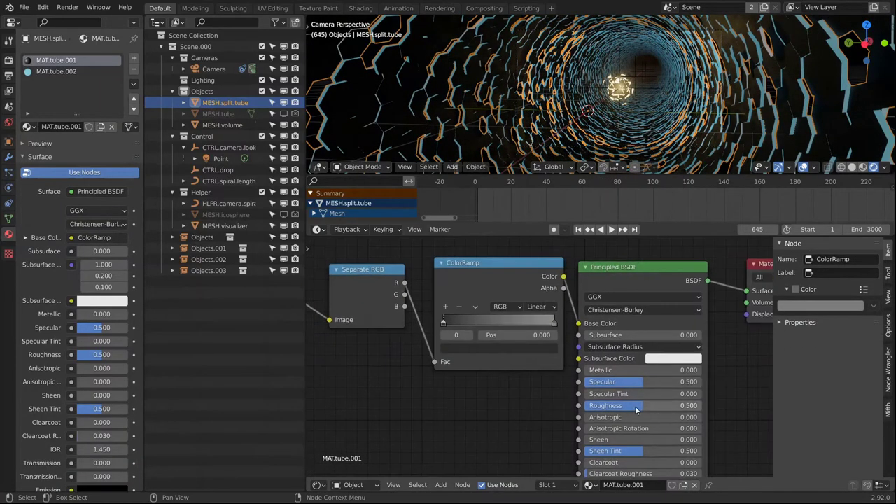
pyautogui.moveTo(651, 105); pyautogui.dragTo(648, 80, button='middle')
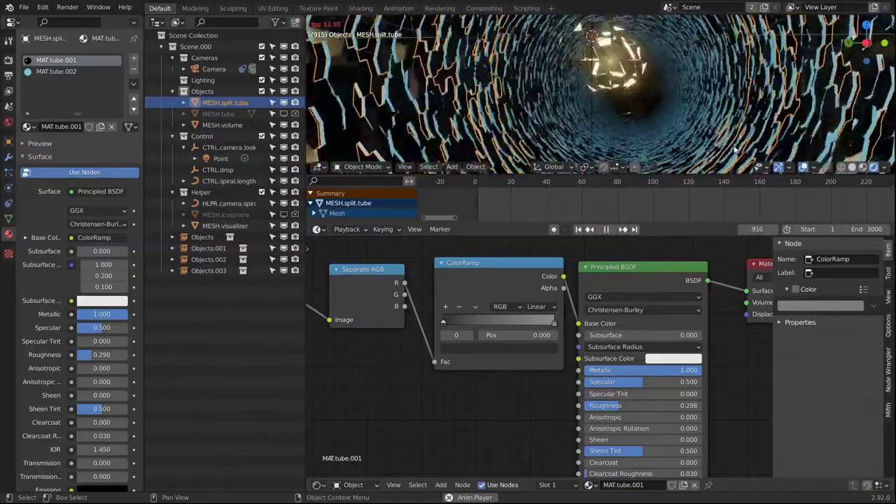
# Step: Switch to MAT.tube.002, set the Emission strength to 10 and preview the animation to about frame 2297
pyautogui.click(553, 484)
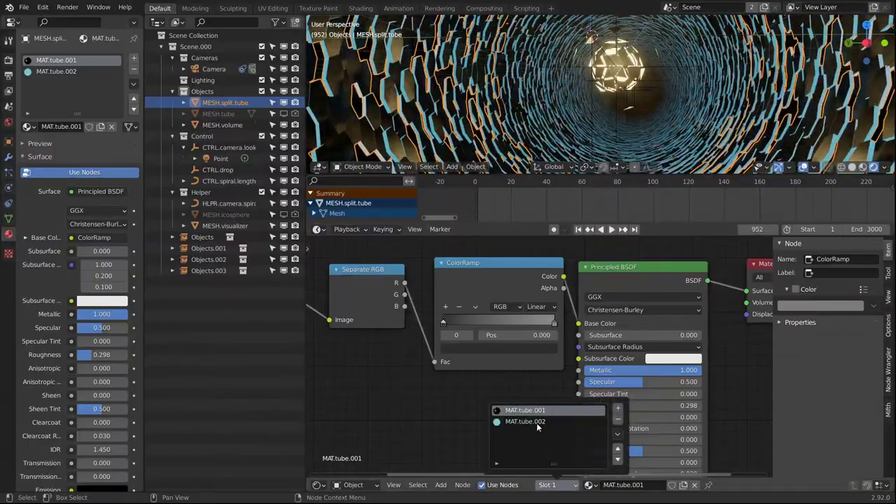
pyautogui.click(538, 424)
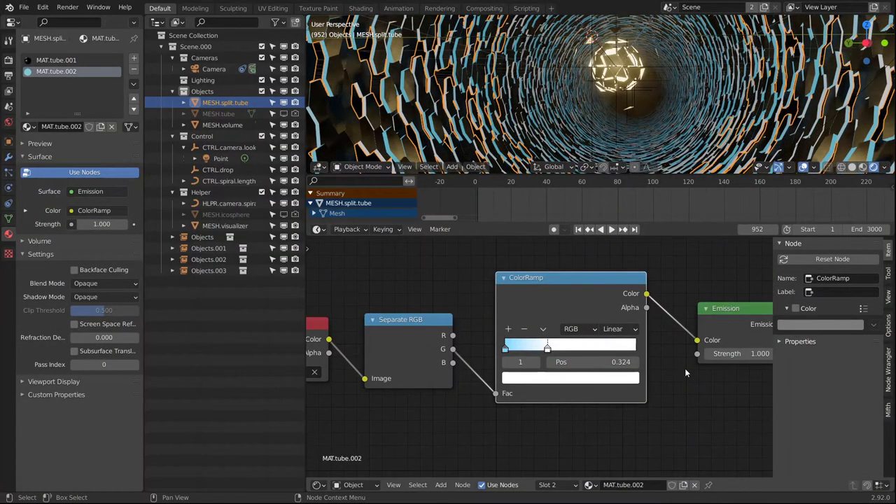
pyautogui.press('space')
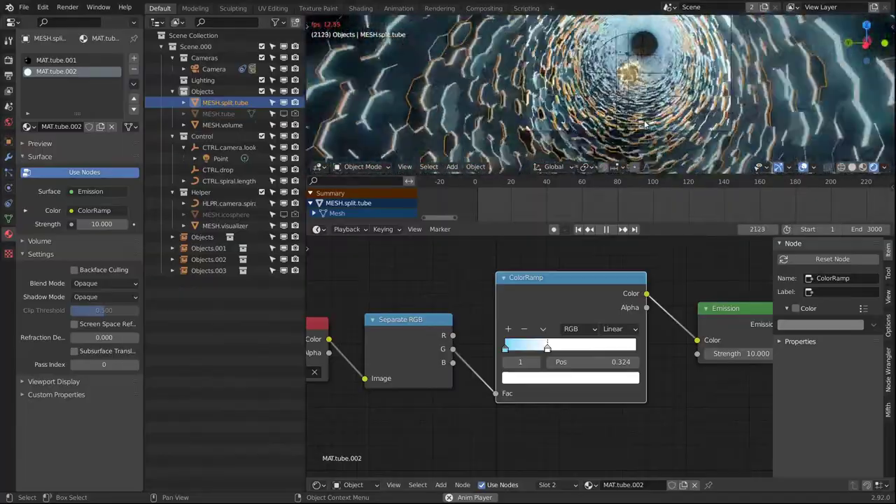
pyautogui.press('space')
# Step: Add a second ColorRamp to MAT.tube.002 linking Separate RGB's R output to the Emission strength, and preview the animation
pyautogui.moveTo(541, 412); pyautogui.dragTo(572, 409, button='middle')
pyautogui.moveTo(574, 347); pyautogui.dragTo(518, 332, button='middle')
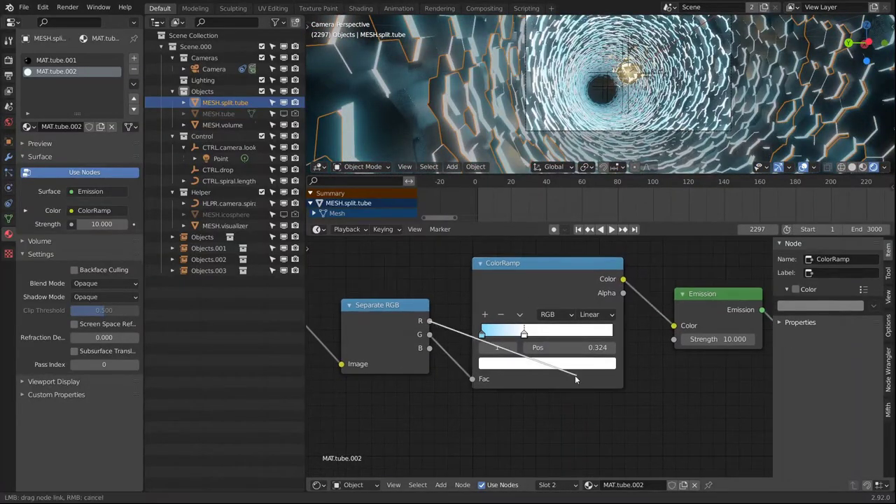
pyautogui.moveTo(480, 425); pyautogui.dragTo(473, 376, button='middle')
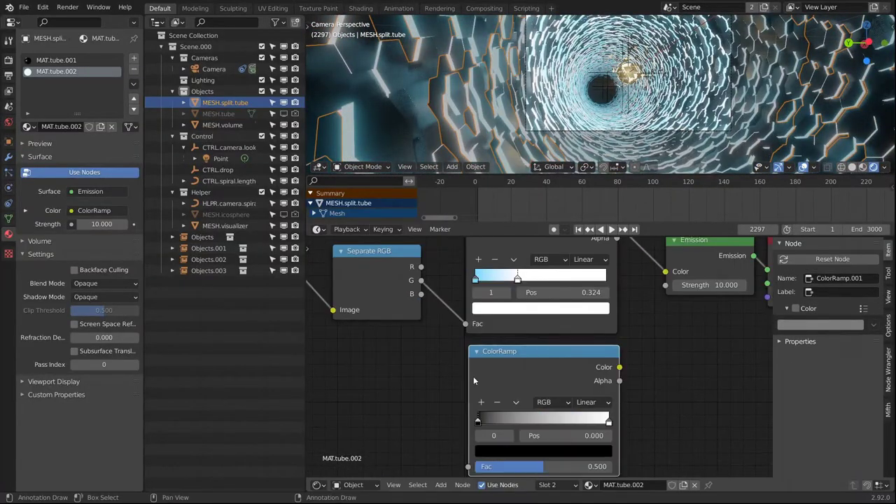
pyautogui.press('space')
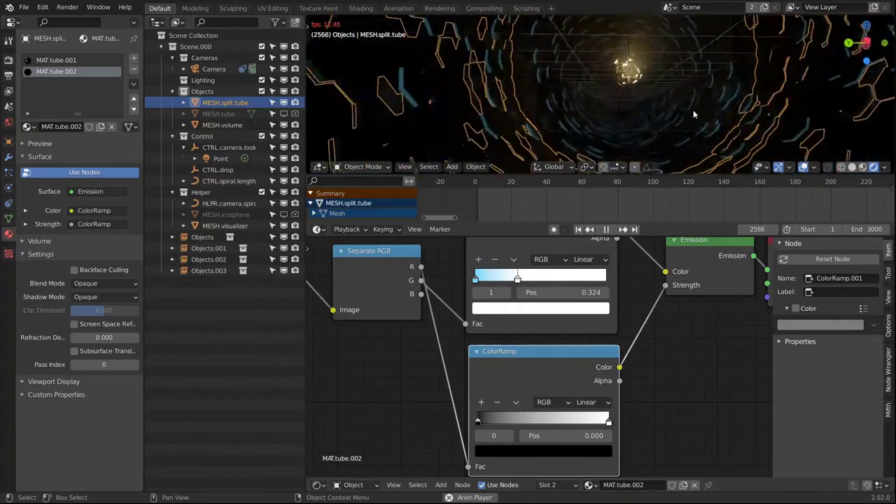
# Step: Insert a Math node set to Multiply with a value of 10 between the second ColorRamp and the Emission strength
pyautogui.moveTo(616, 351); pyautogui.dragTo(638, 326, button='middle')
pyautogui.hotkey('shift', 'a')
pyautogui.moveTo(600, 352)
pyautogui.click(656, 268)
pyautogui.click(665, 315)
pyautogui.moveTo(700, 350); pyautogui.dragTo(560, 374, button='middle')
pyautogui.click(594, 407)
pyautogui.write('10')
pyautogui.moveTo(736, 409); pyautogui.dragTo(575, 383, button='middle')
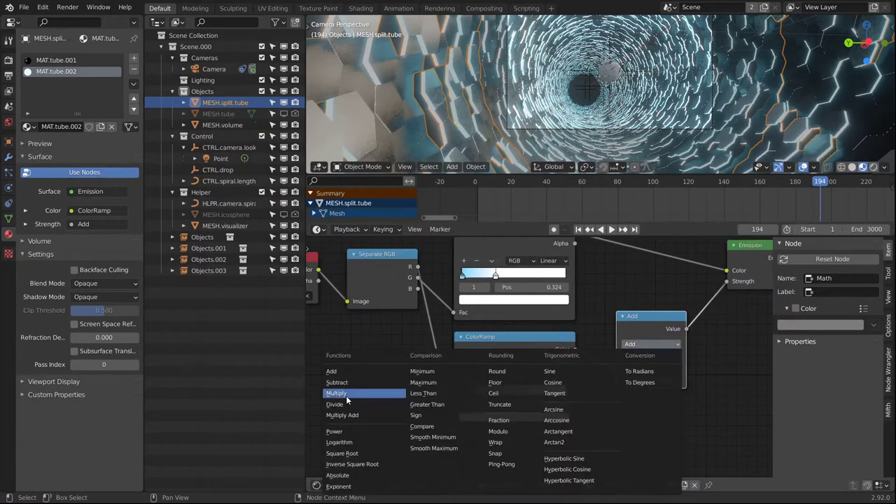
pyautogui.click(339, 337)
# Step: Set the Point light's power to 1000 and preview the animation to about frame 1577
pyautogui.press('space')
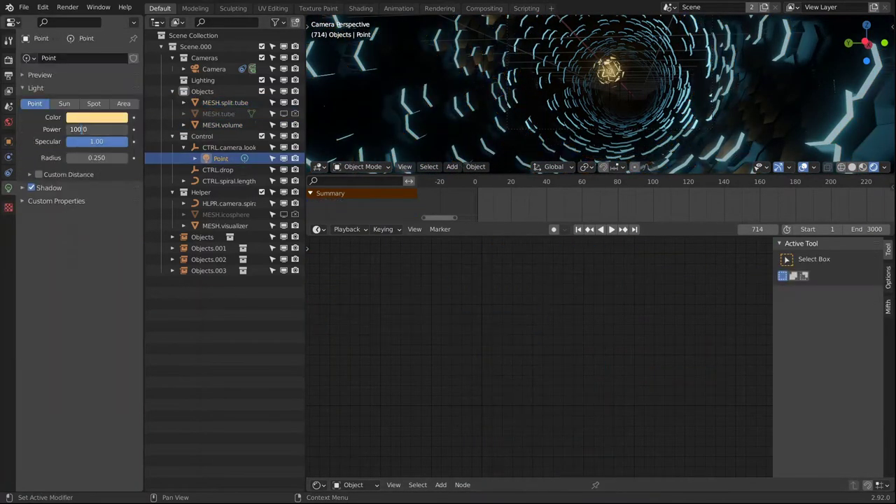
pyautogui.press('Return')
pyautogui.press('space')
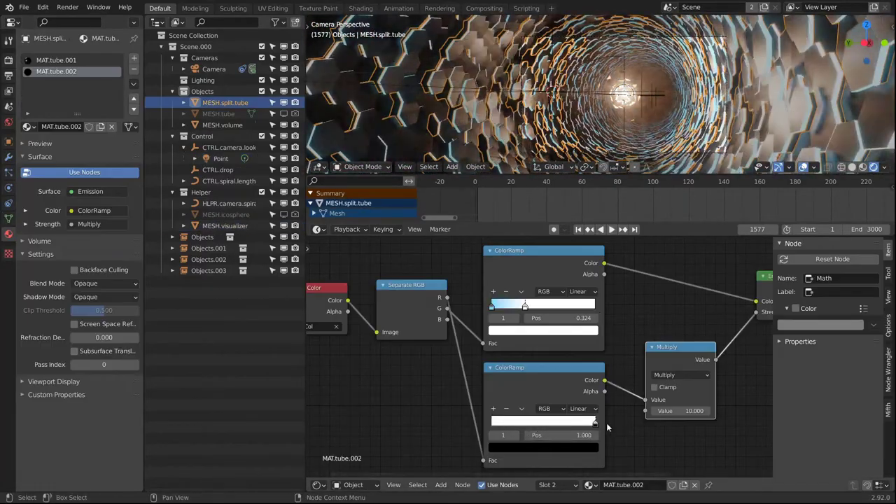
# Step: Set the strength ColorRamp to Constant interpolation from black to white, with the white stop at 0.966, and play the animation
pyautogui.scroll(4, 601, 98)
pyautogui.keyDown('shift'); pyautogui.moveTo(588, 105); pyautogui.dragTo(693, 84, button='middle'); pyautogui.keyUp('shift')
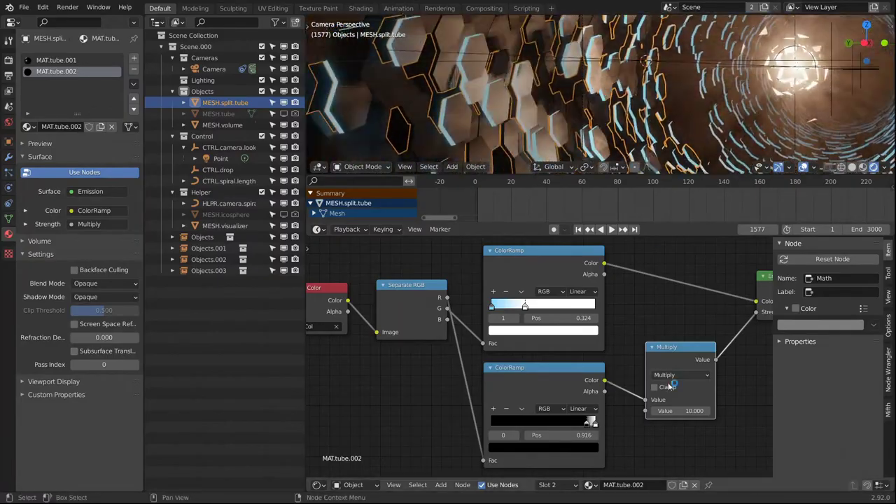
pyautogui.click(583, 408)
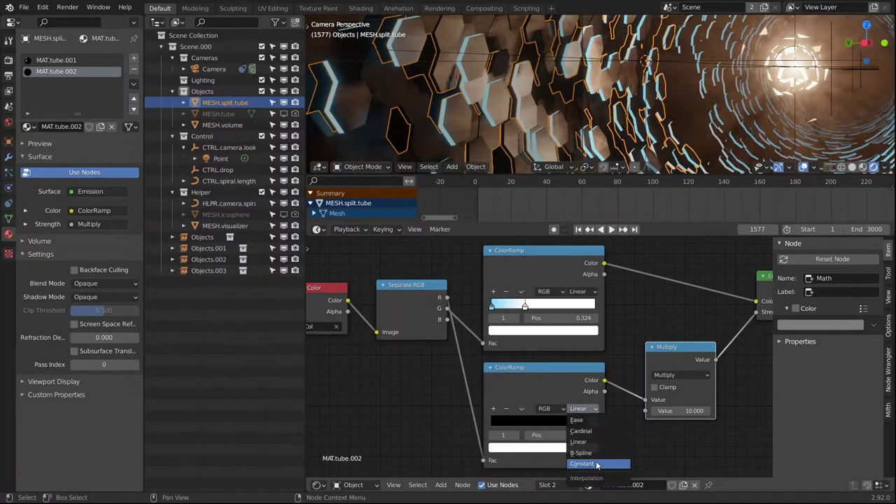
pyautogui.click(595, 464)
pyautogui.moveTo(595, 423); pyautogui.dragTo(594, 424)
pyautogui.press('space')
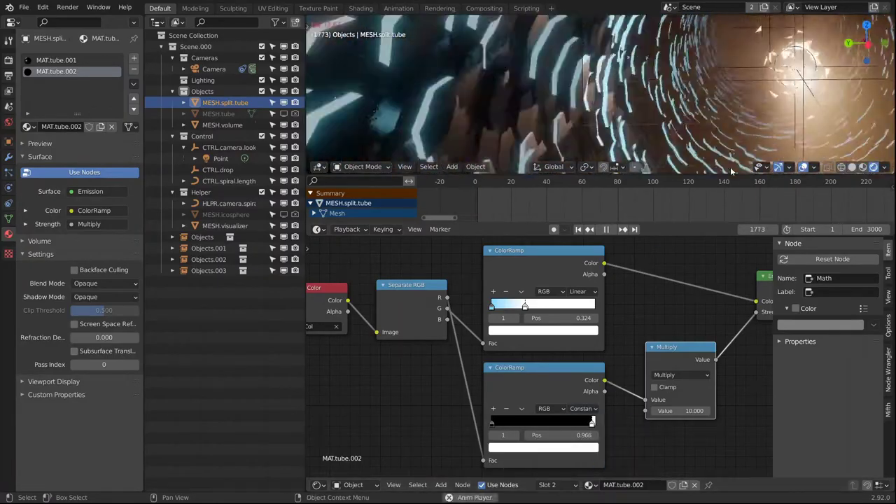